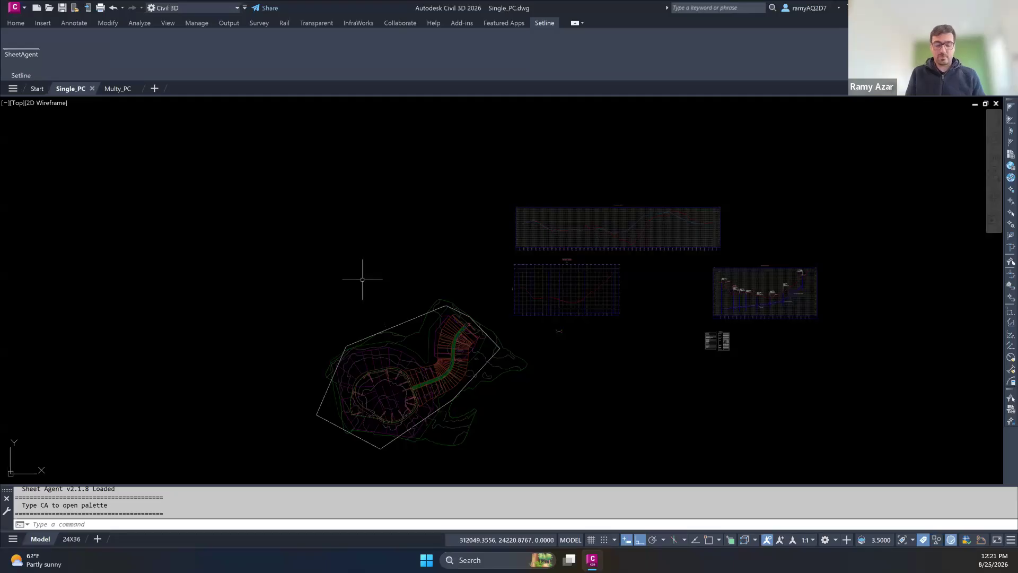
Open SheetAgent and set up the drawing as a Single VP Project Control drawing.
click(21, 51)
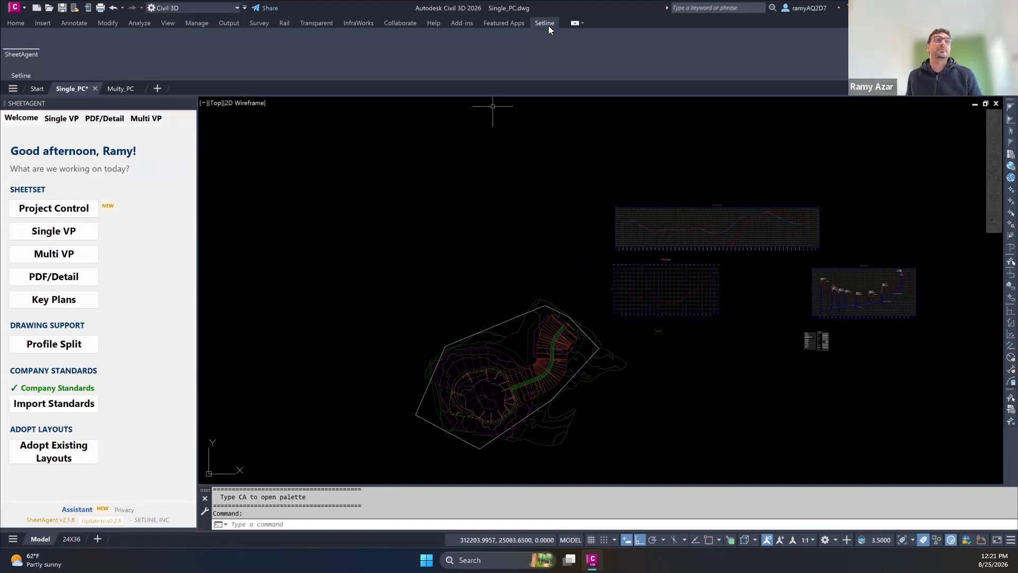
click(32, 46)
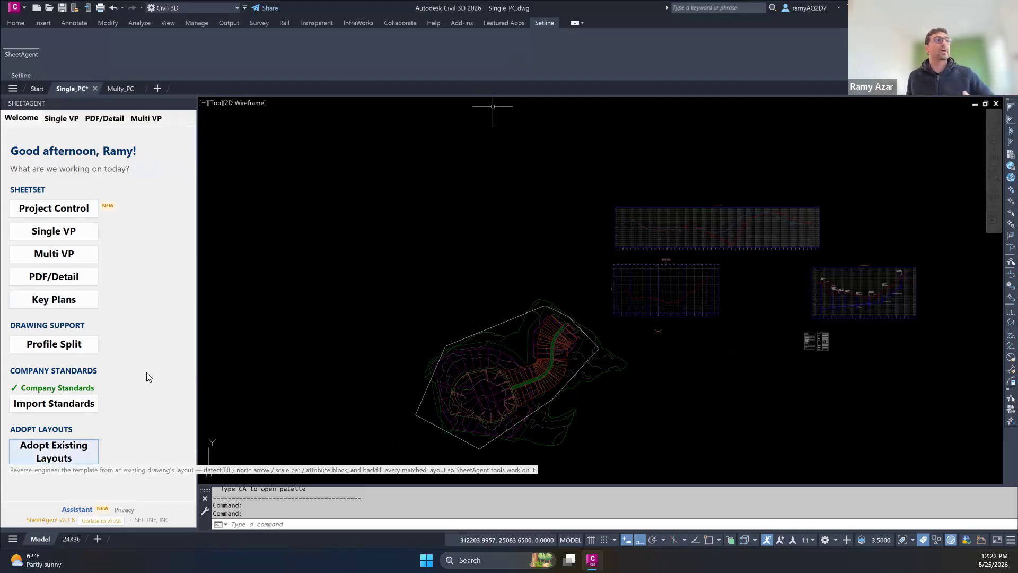
click(64, 214)
click(487, 289)
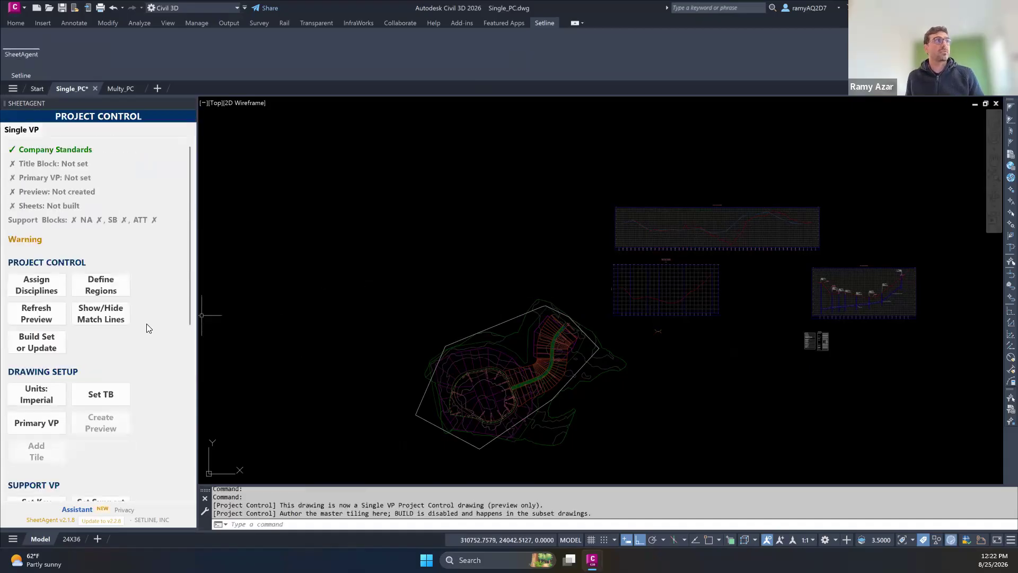
Set the title block from this drawing's existing 24X36 layout.
click(116, 397)
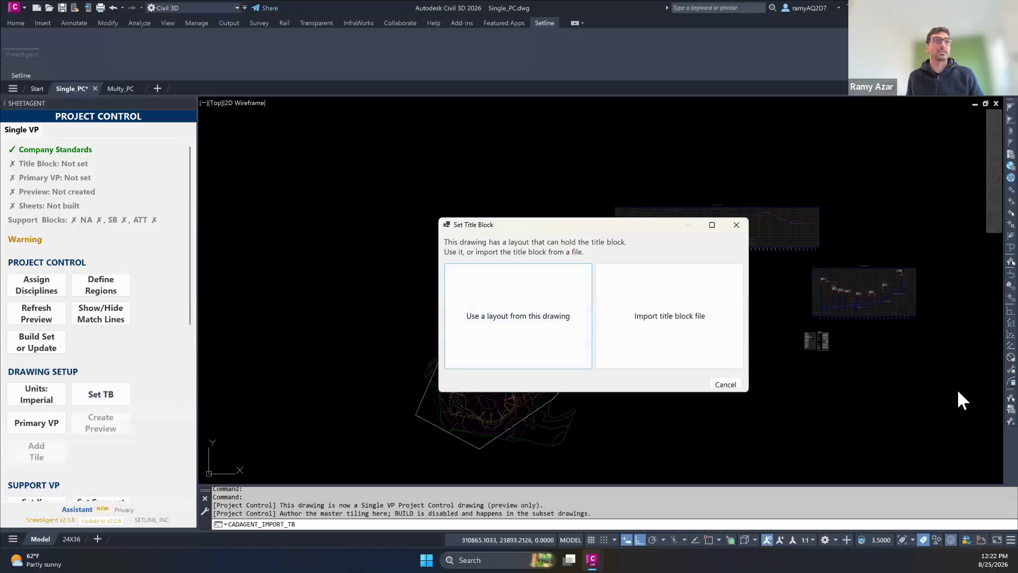
click(518, 325)
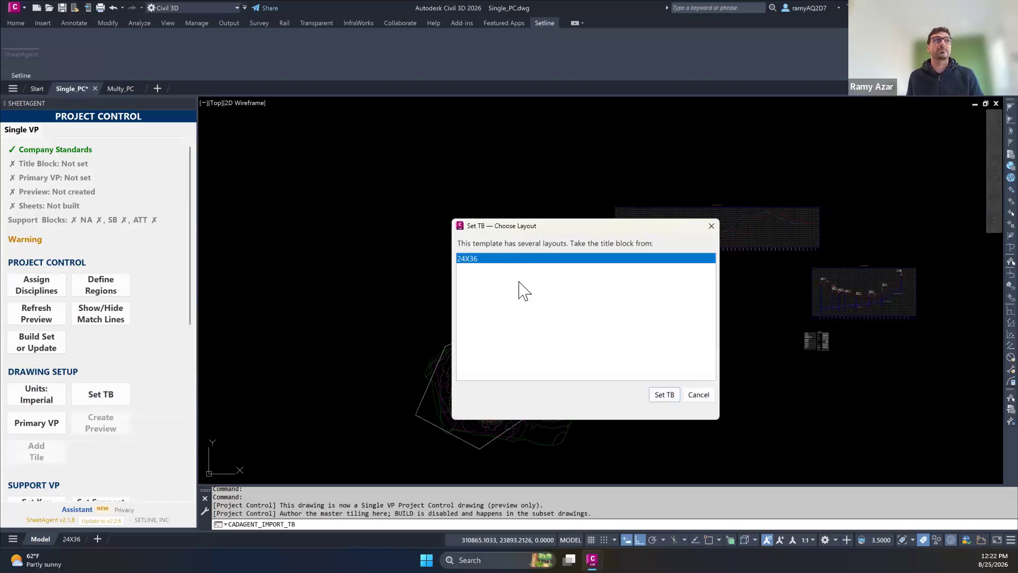
click(666, 397)
Configure the attribute block by picking the title block's field block in the _TEMPLATE_TB layout.
click(84, 539)
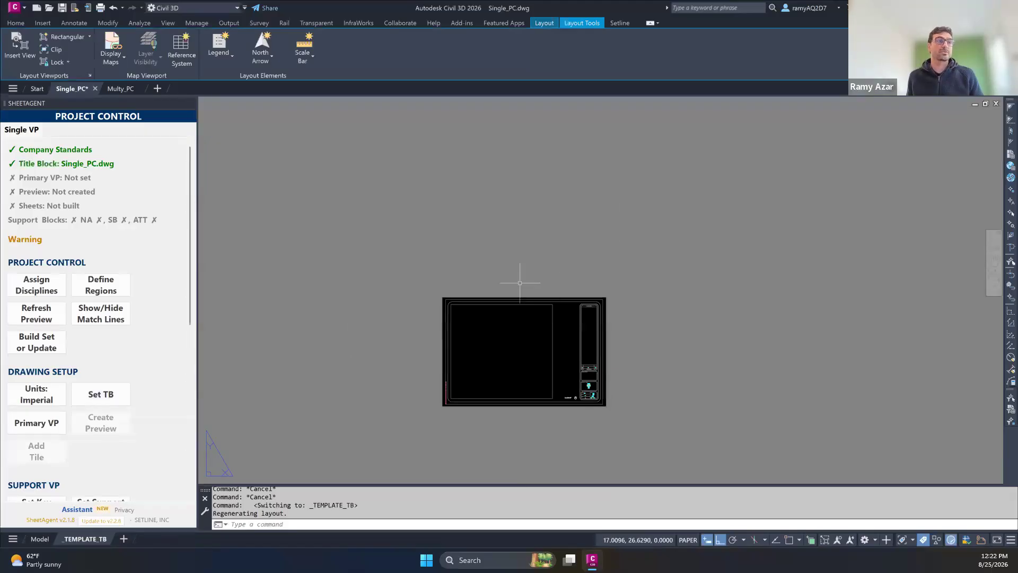
scroll(142, 366, down, 2)
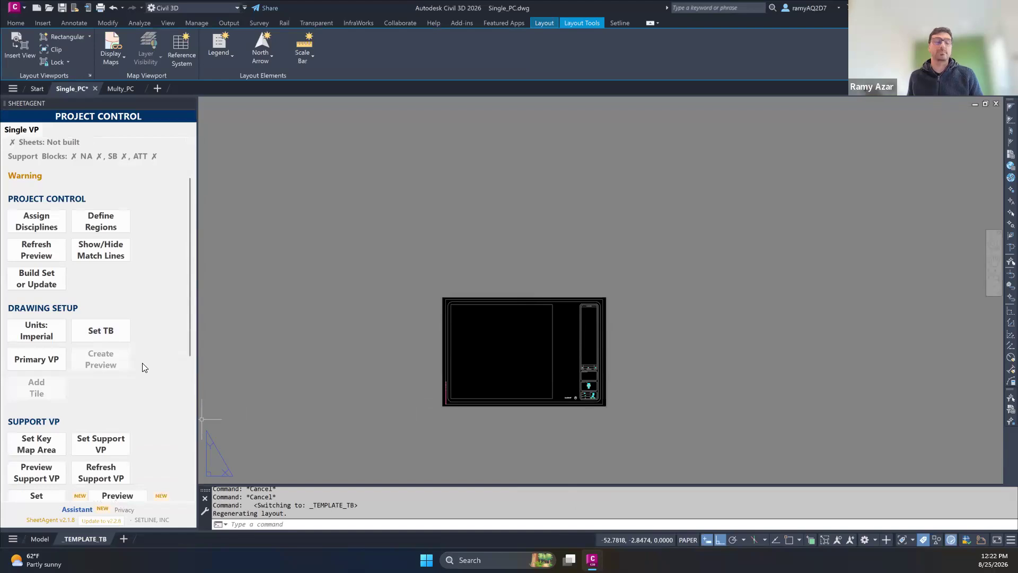
scroll(148, 414, down, 3)
click(37, 430)
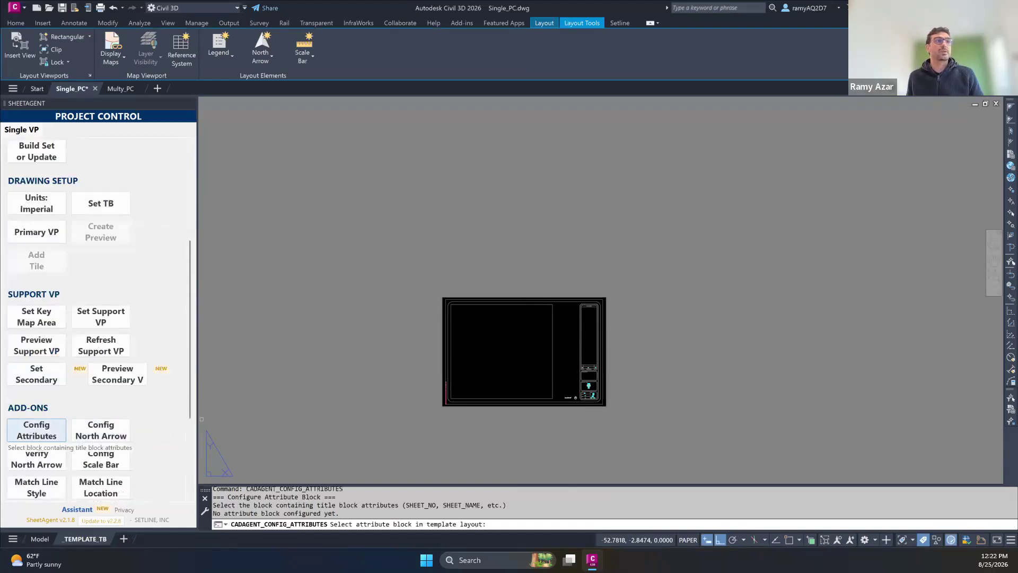
scroll(610, 390, up, 4)
click(575, 390)
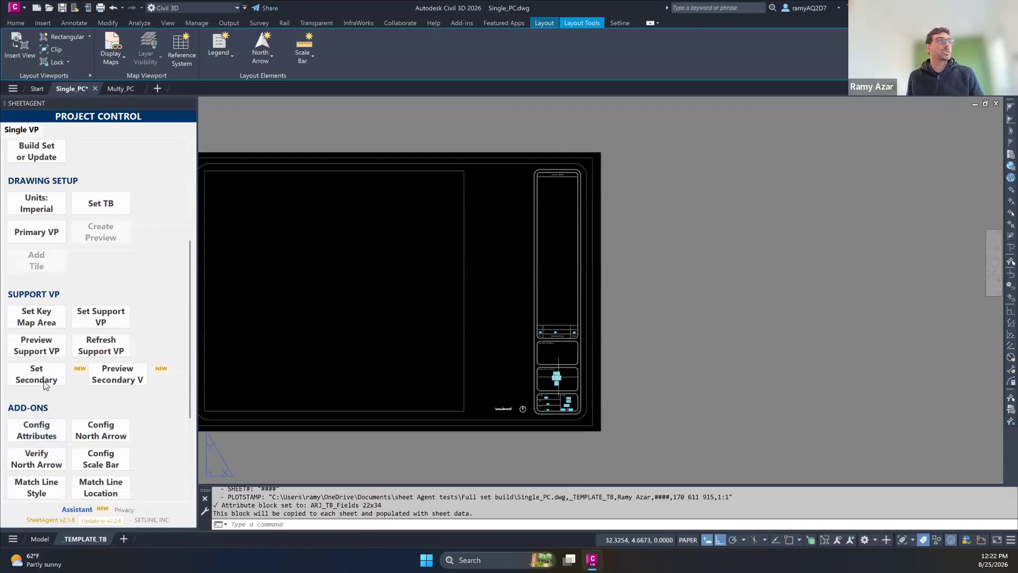
Configure the north arrow and scale bar from their blocks beside the title block in the template layout.
click(101, 429)
click(522, 408)
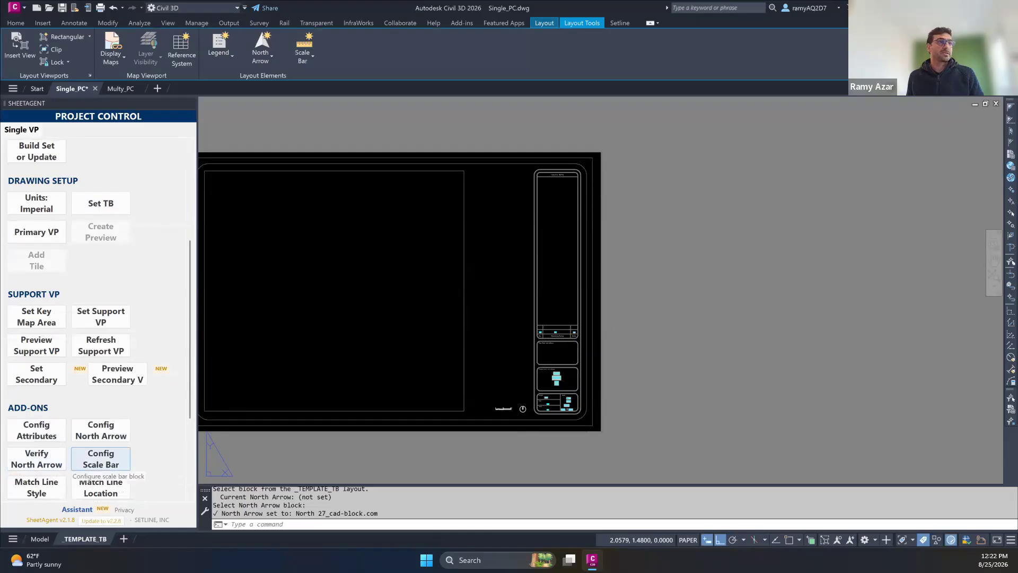
click(100, 459)
click(505, 413)
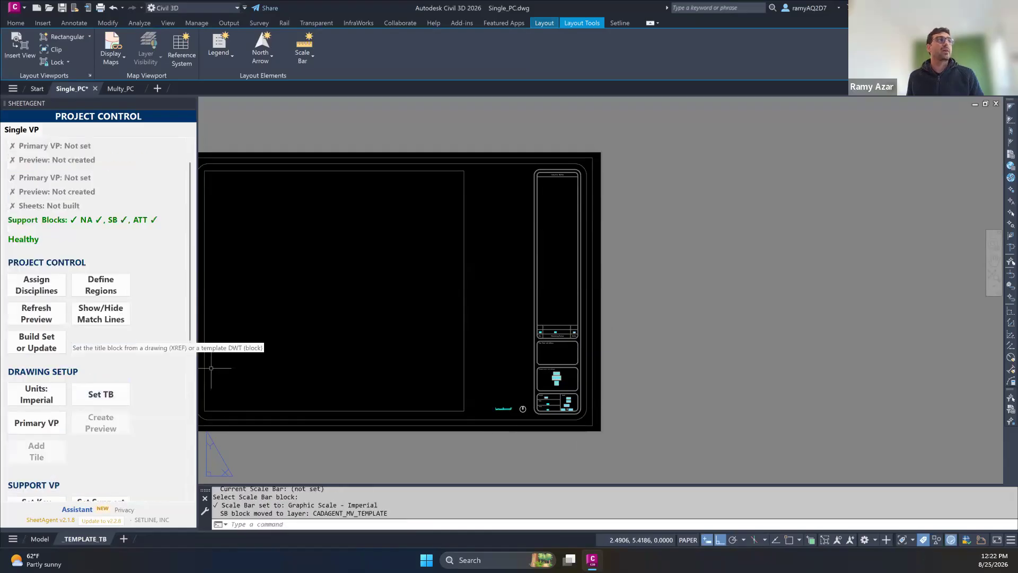
click(37, 540)
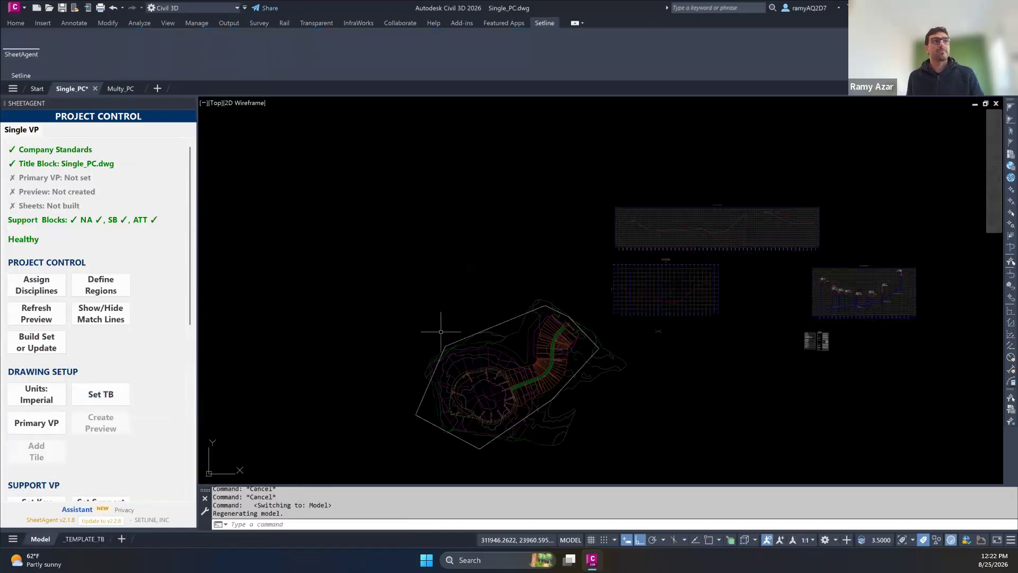
click(54, 427)
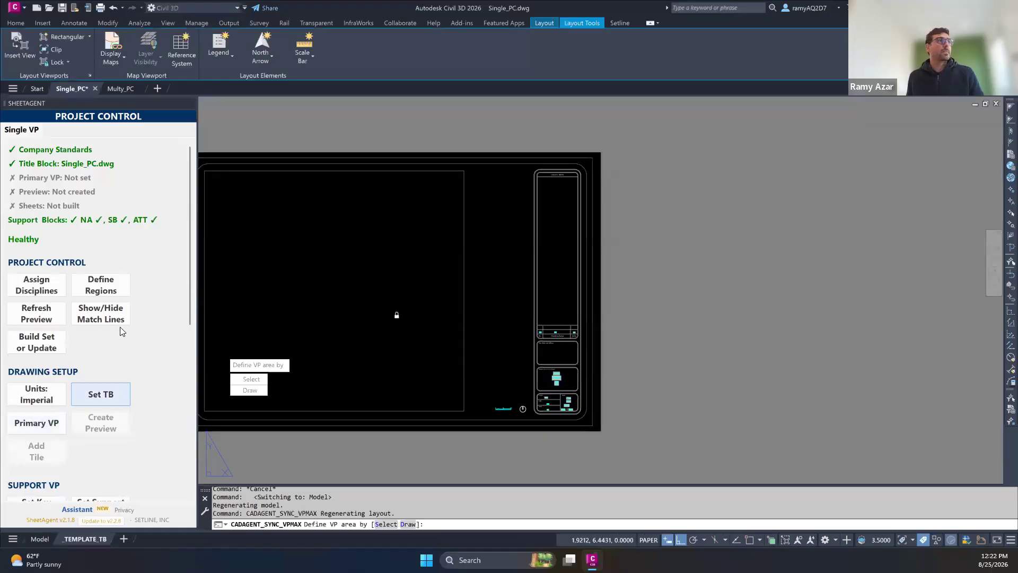
key(Escape)
click(35, 422)
middle_drag(331, 312, 444, 309)
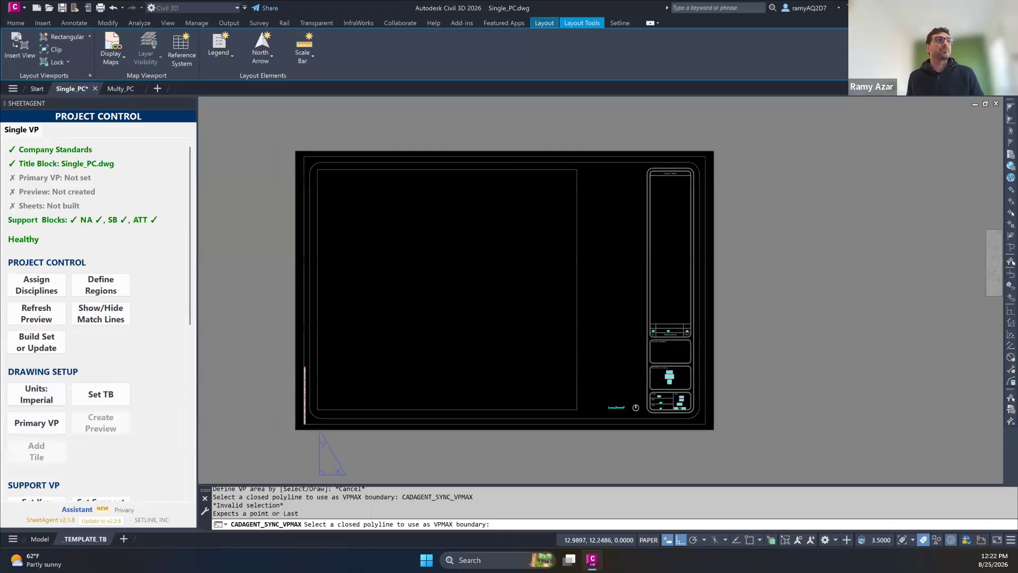
key(Escape)
Define the primary viewport area by drawing a rectangle about 22.7 x 20.8 in over the sheet's main frame.
click(45, 430)
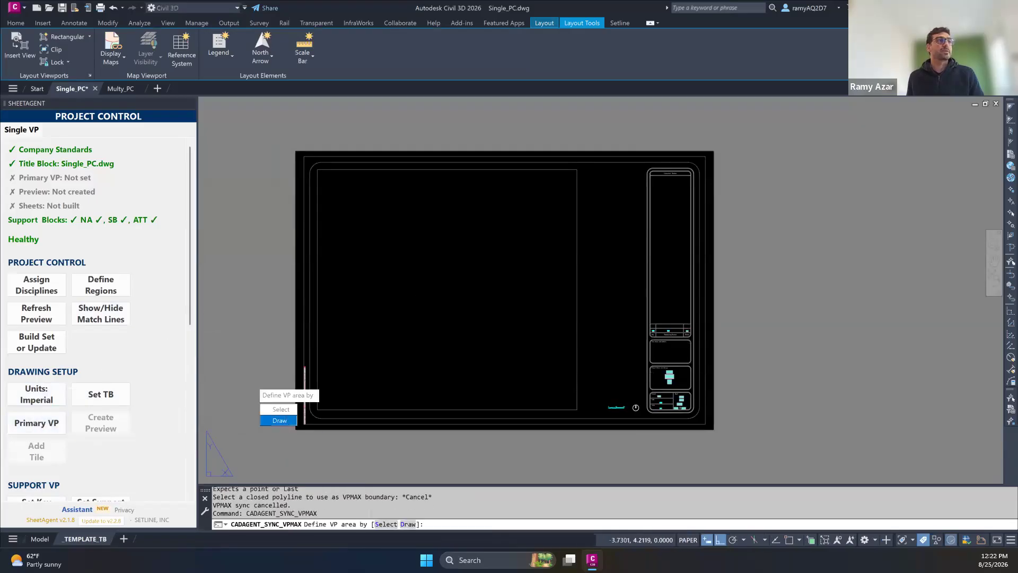
click(279, 420)
click(313, 170)
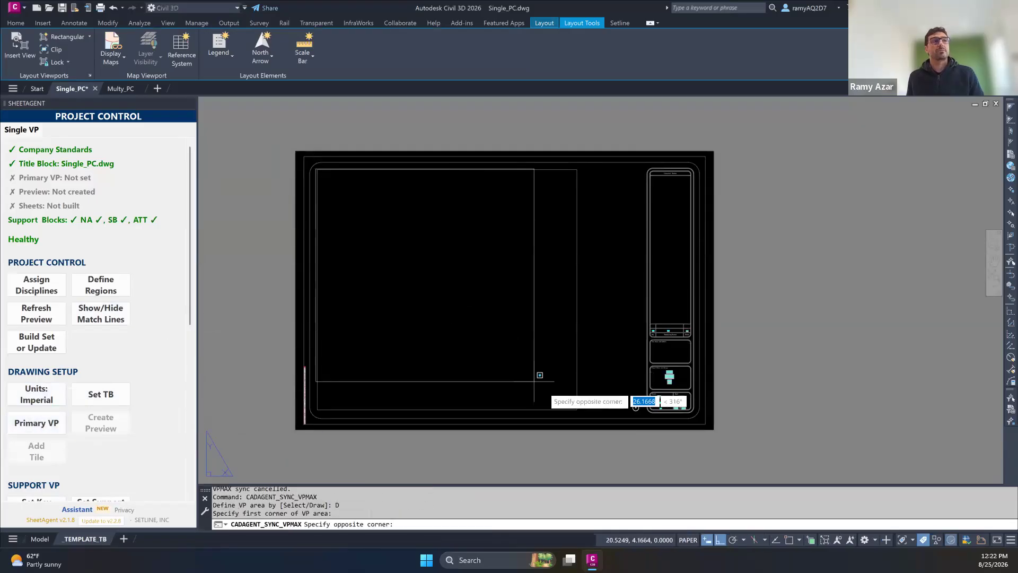
click(577, 409)
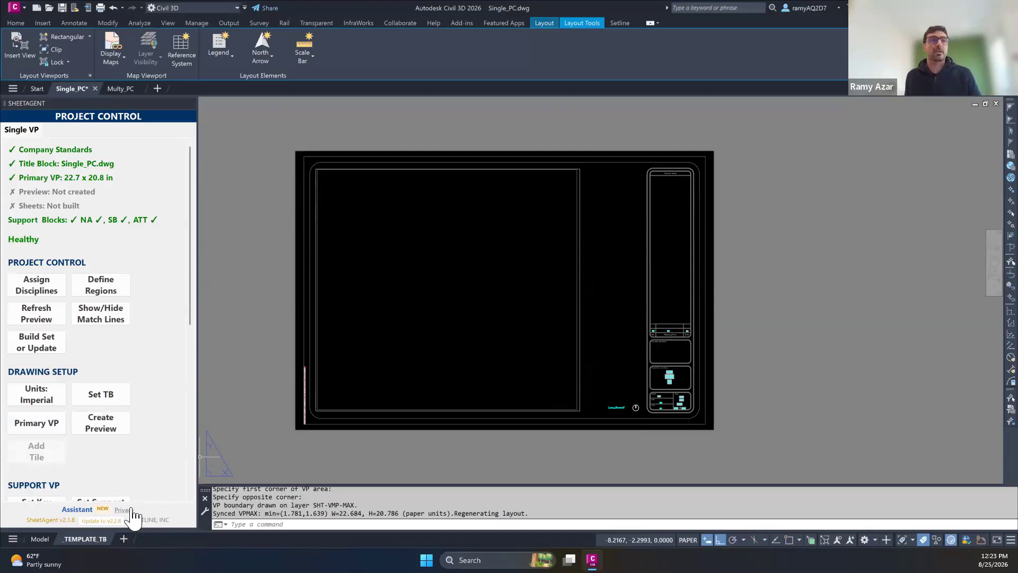
Create an Array tile preview in model space from the site boundary polyline at scale 1:10.
click(42, 539)
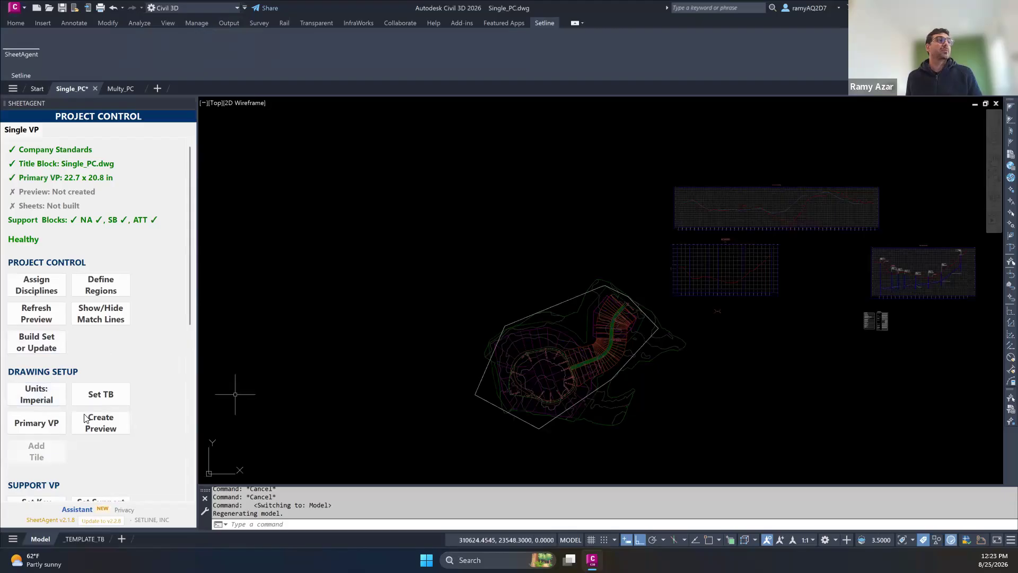
click(110, 428)
click(477, 268)
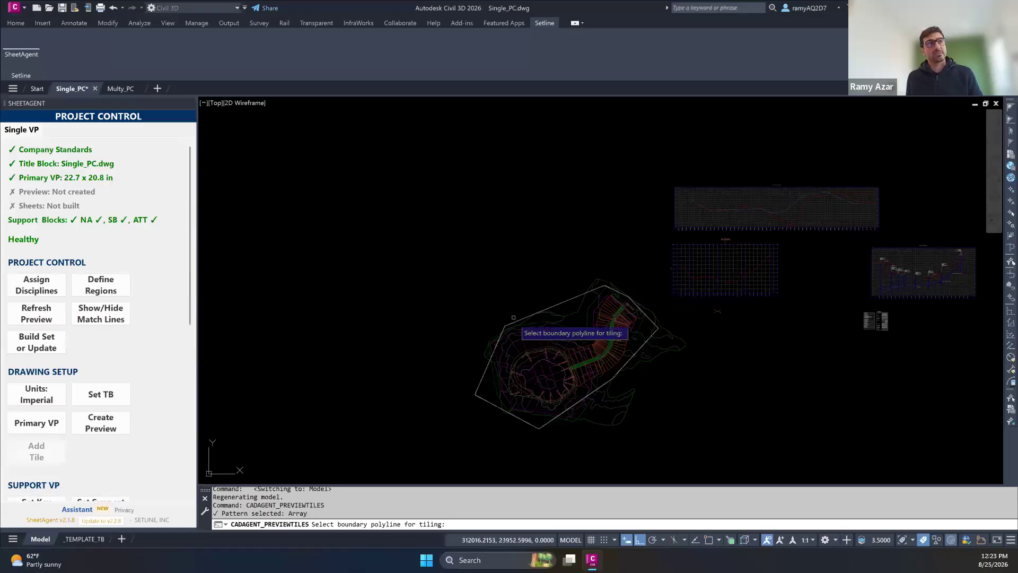
click(579, 294)
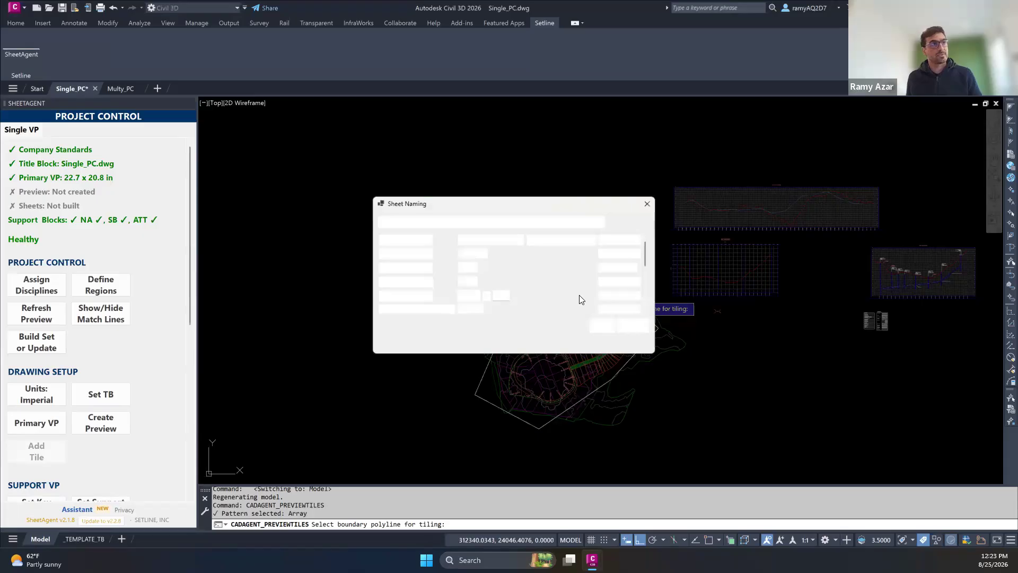
click(462, 294)
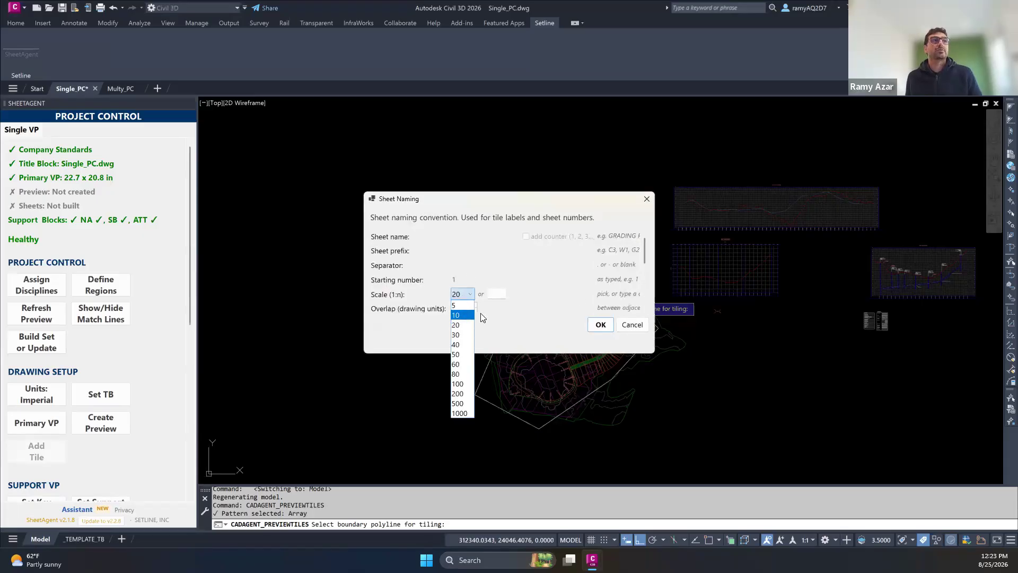
click(459, 315)
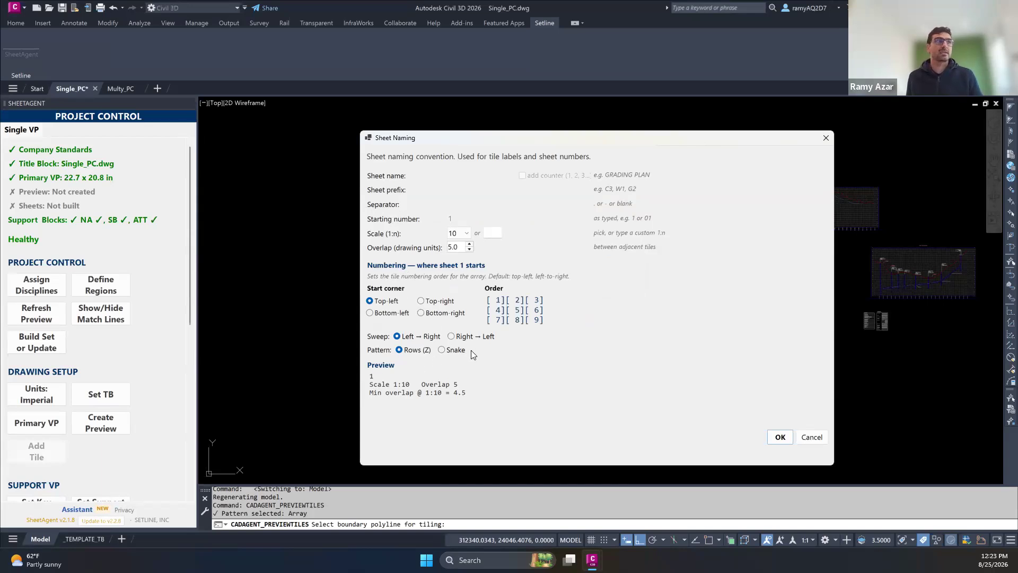
click(777, 436)
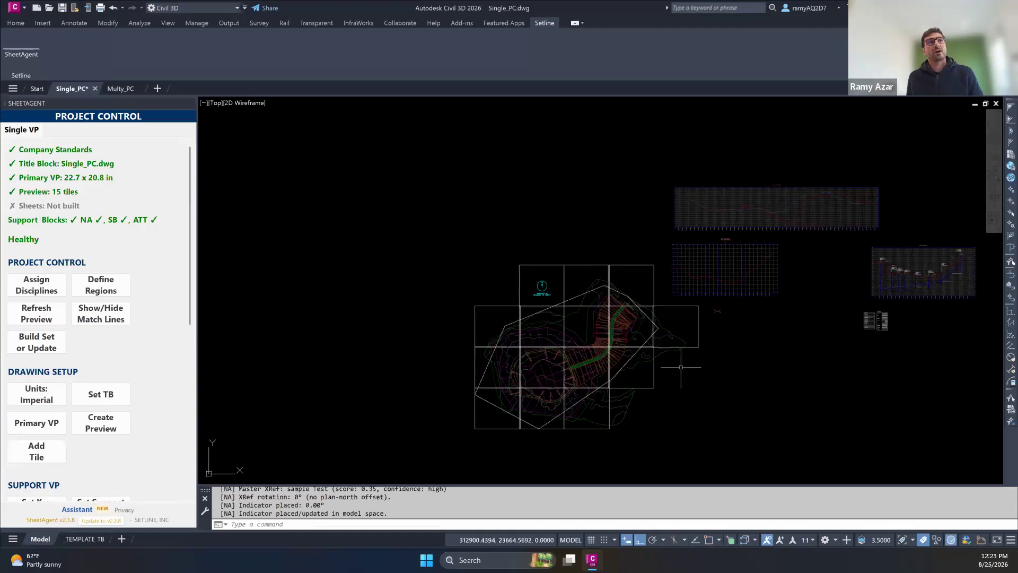
Delete the easternmost preview tile, which projects beyond the rest of the tile array in the second row.
scroll(677, 371, up, 1)
scroll(692, 318, up, 1)
click(723, 324)
click(710, 315)
key(Delete)
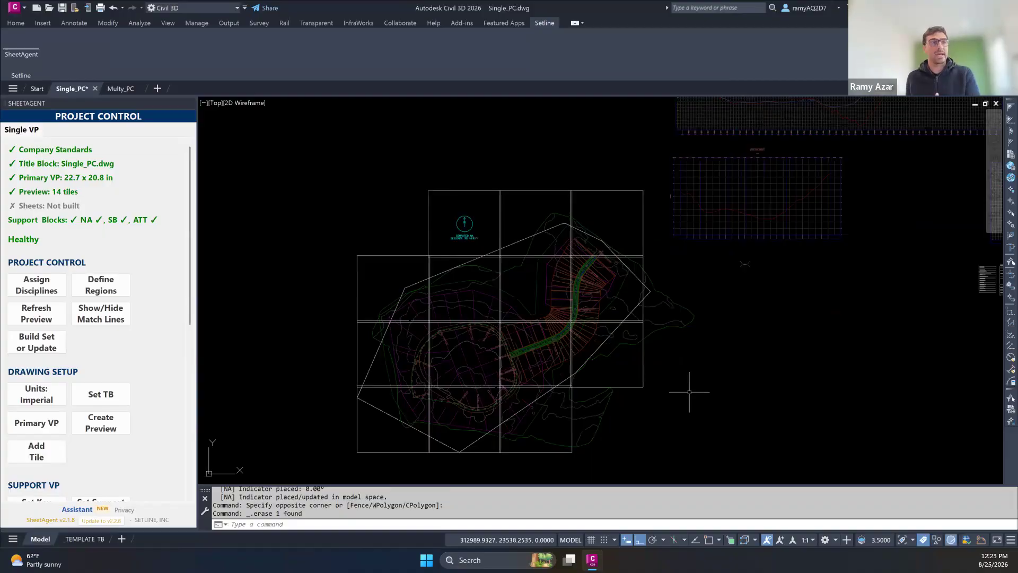
scroll(648, 374, down, 2)
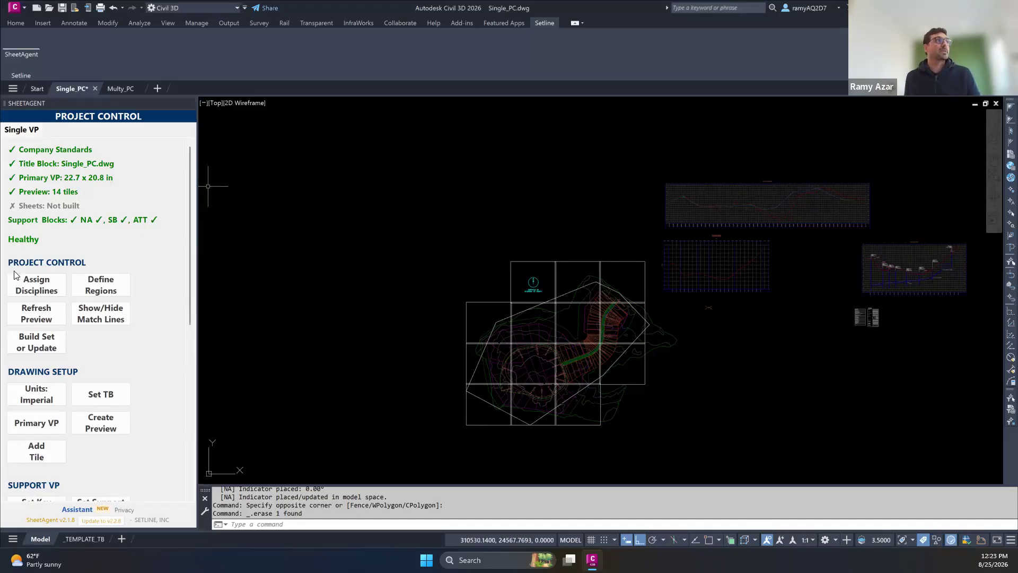
Open the discipline assignment and set suffix start 101, 7 sheets per file, and all-caps capitalization.
click(41, 287)
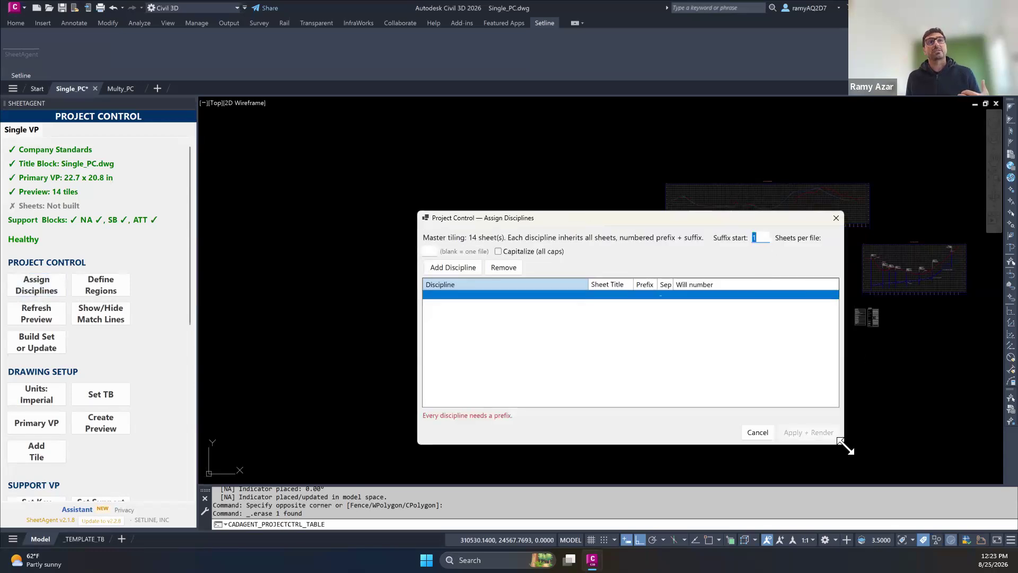
drag(845, 446, 934, 477)
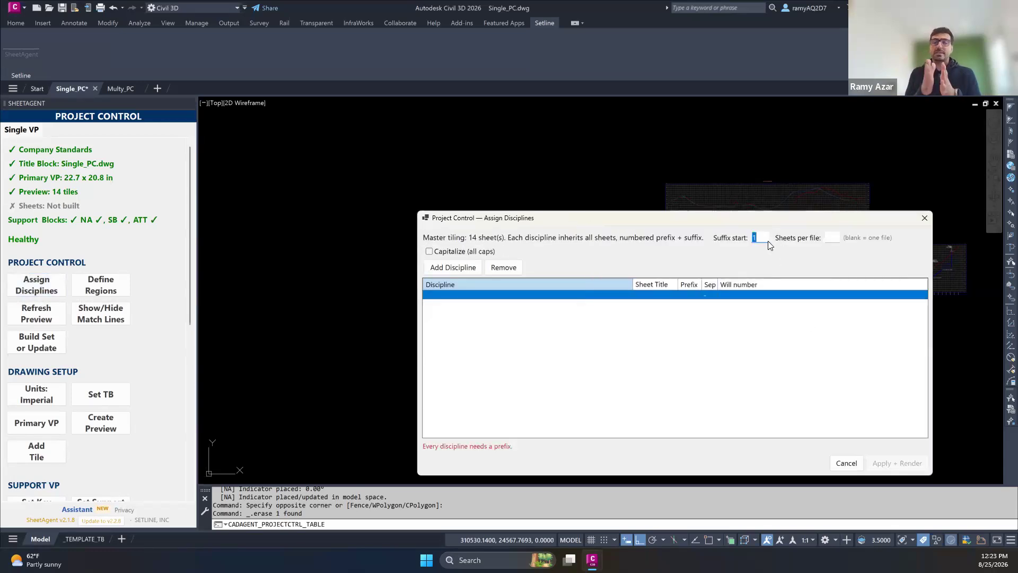
text(101)
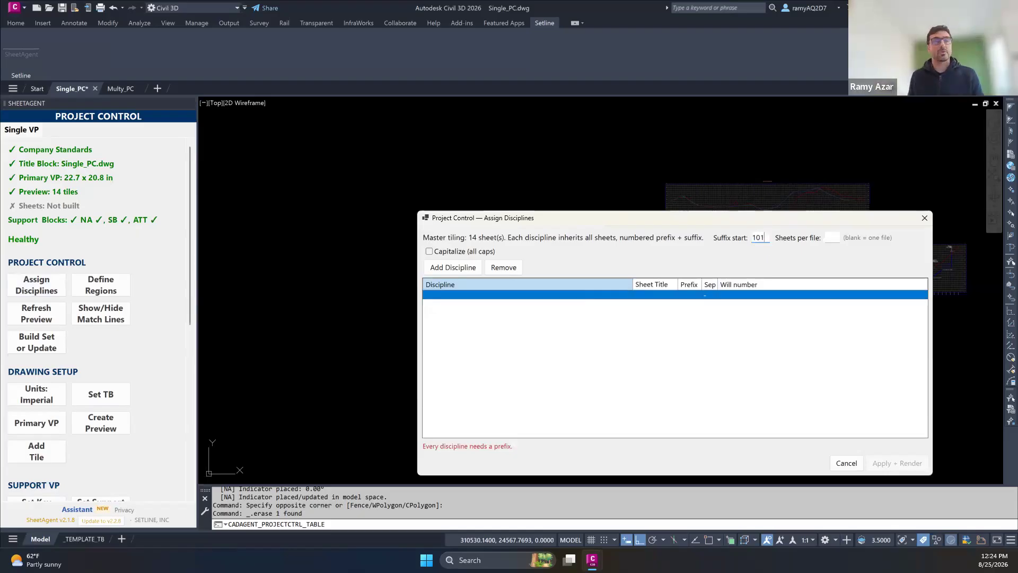
click(829, 238)
text(7)
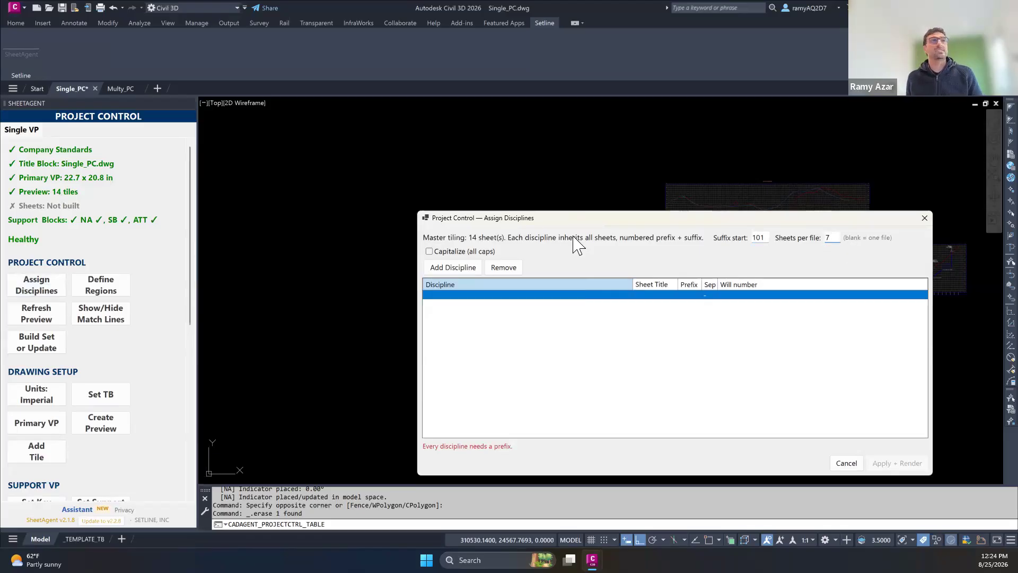
click(430, 251)
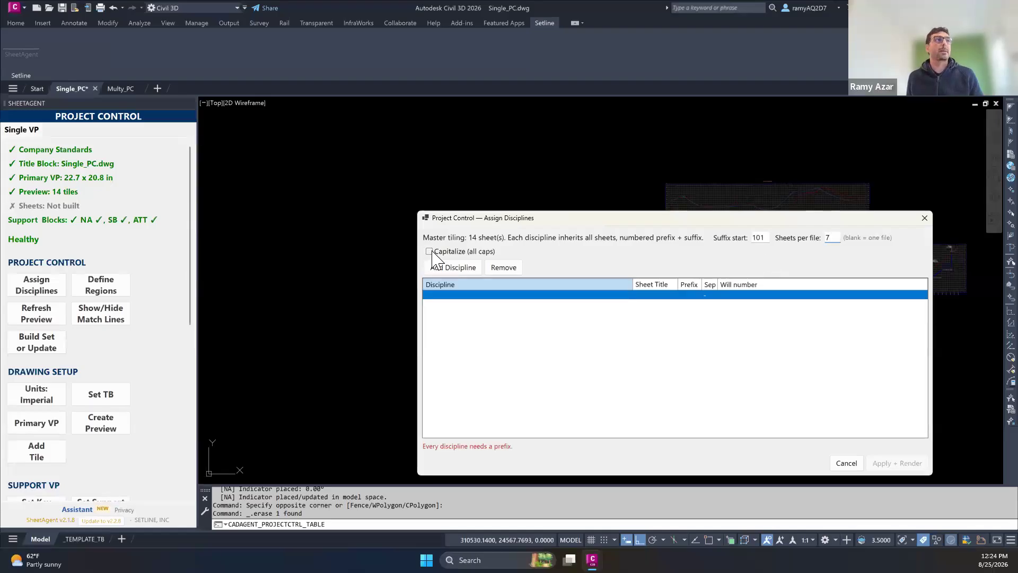
Fill in the first discipline as EXISTING CONDITION with sheet title EXC and prefix C1.
click(455, 295)
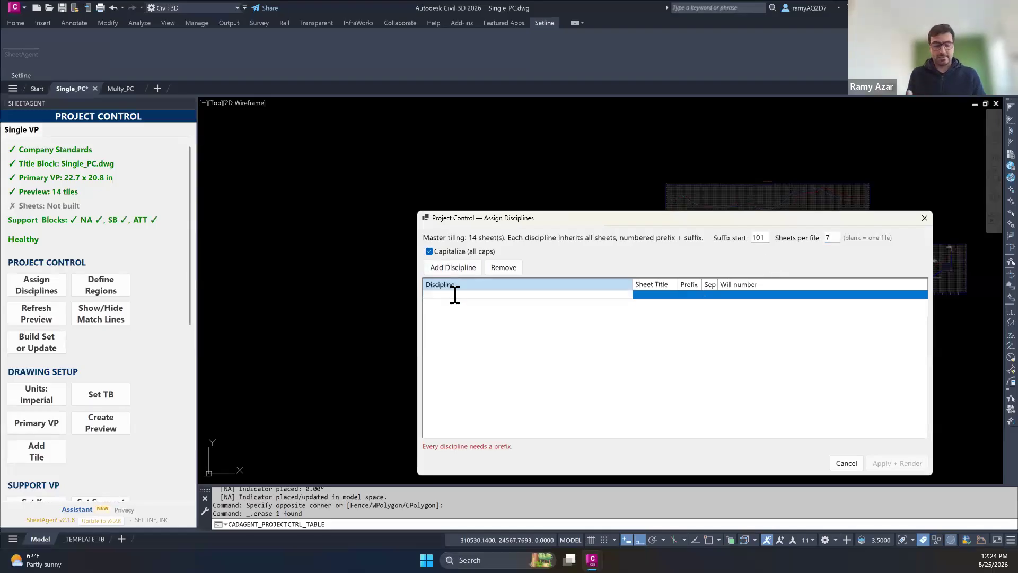
text(e)
key(BackSpace)
key(BackSpace)
text(isting condition)
key(Tab)
text(ex)
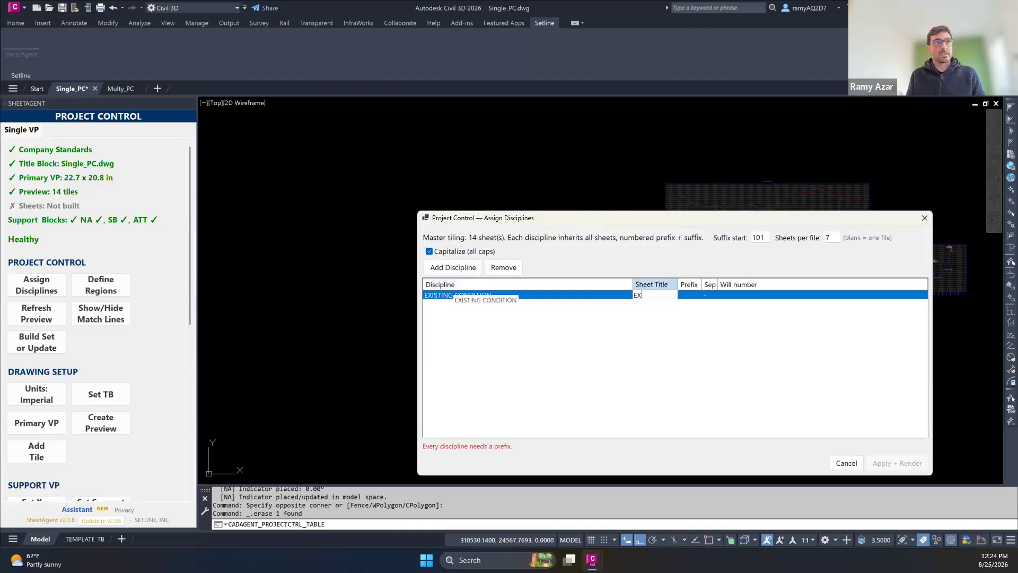
text(c)
key(Tab)
text(c1)
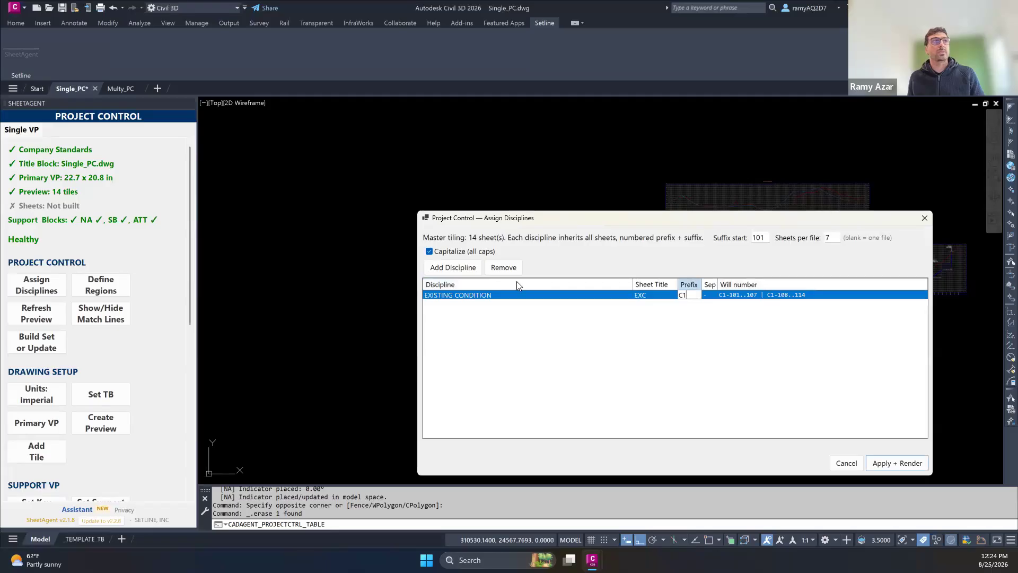
Add a second discipline named DEMO with prefix C2.
click(453, 268)
click(464, 308)
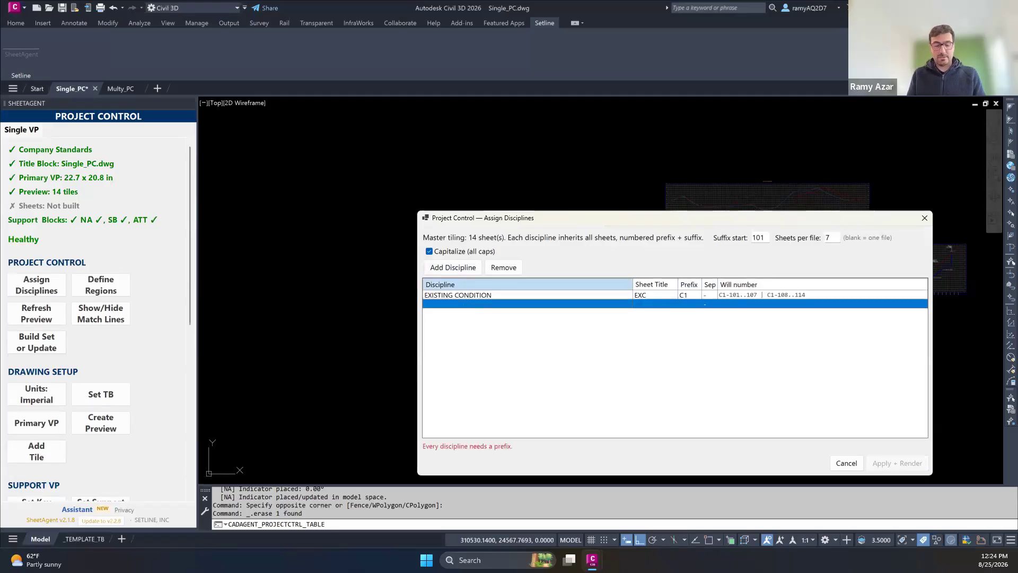
text(DEMO)
key(Return)
text(C2)
Add a third discipline named LAYOUT with prefix C3.
click(454, 268)
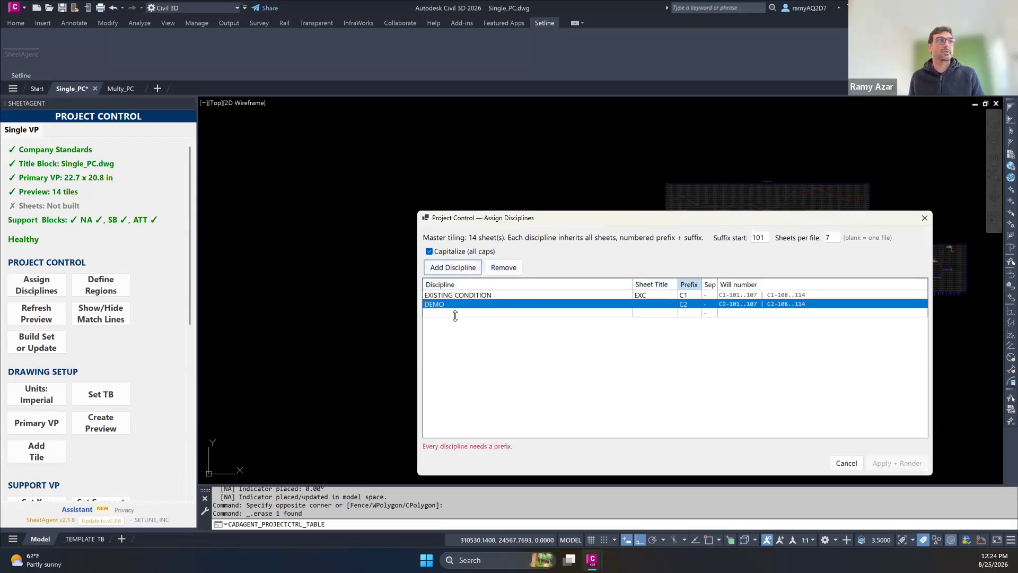
click(454, 314)
text(LAYOUT)
key(Return)
key(Tab)
text(C3)
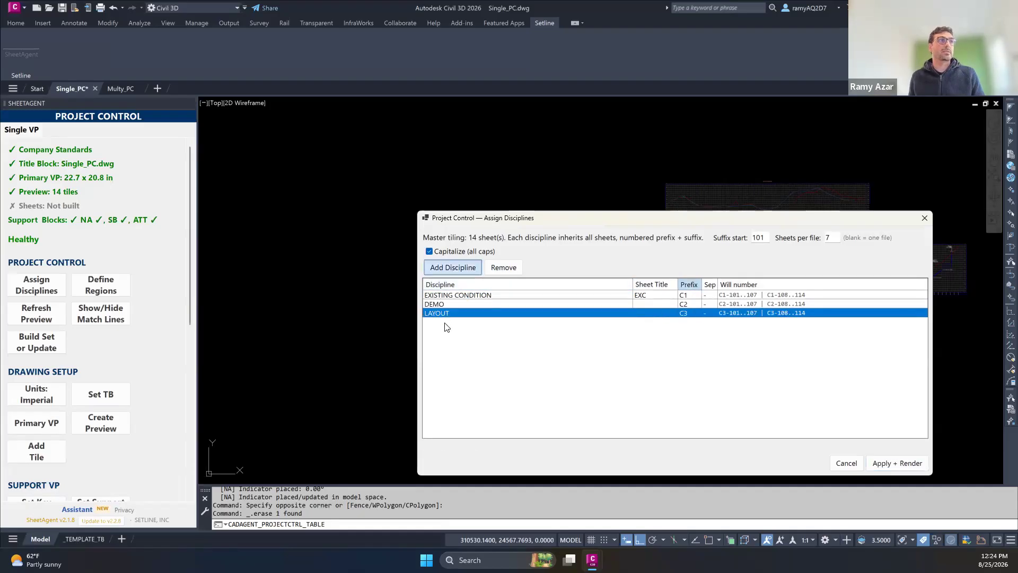
Add a fourth discipline named GRADING with sheet title GRAD and prefix C4.
click(453, 267)
click(448, 322)
text(GRADING)
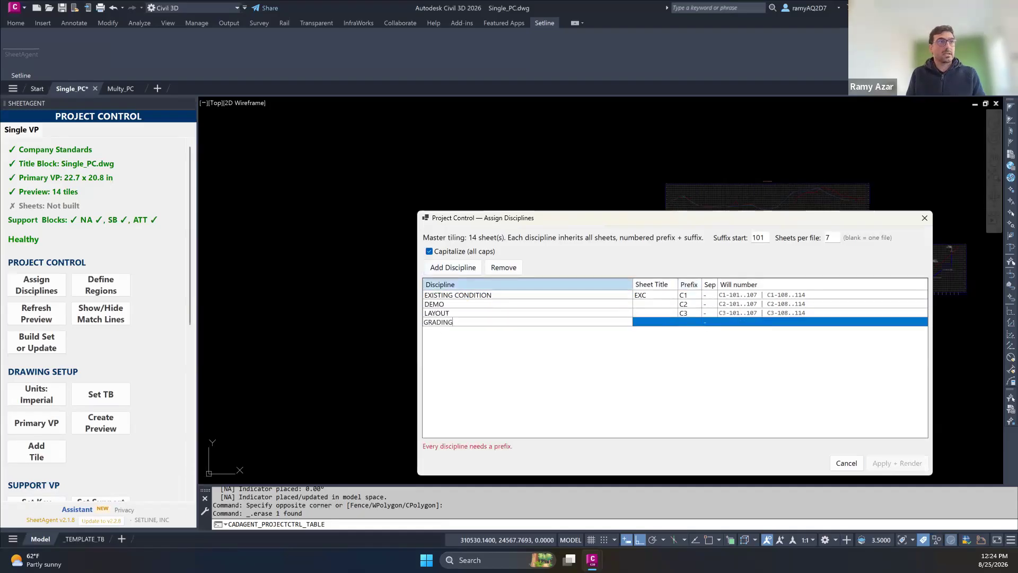
key(Return)
key(Tab)
text(GRAD)
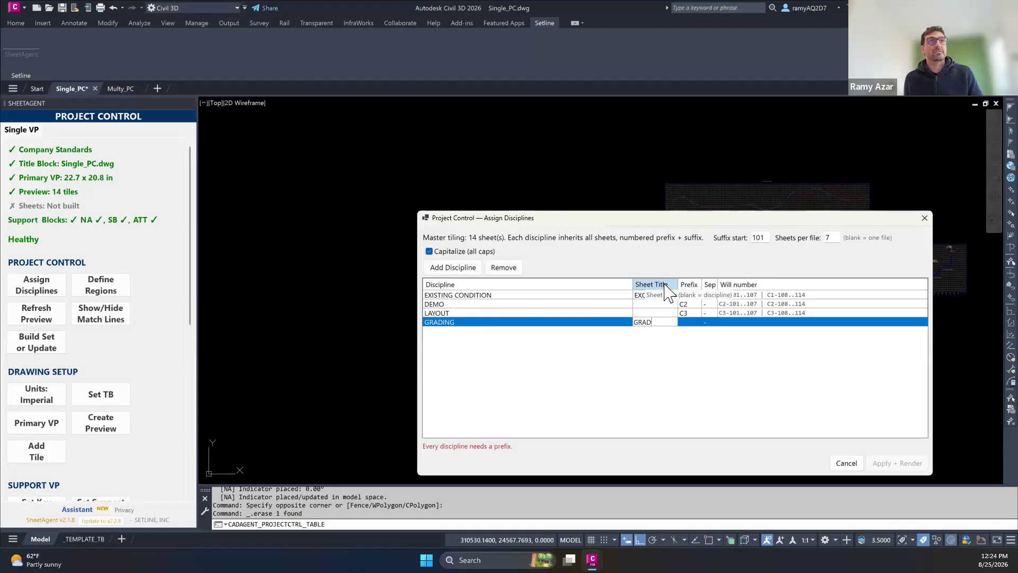
click(687, 324)
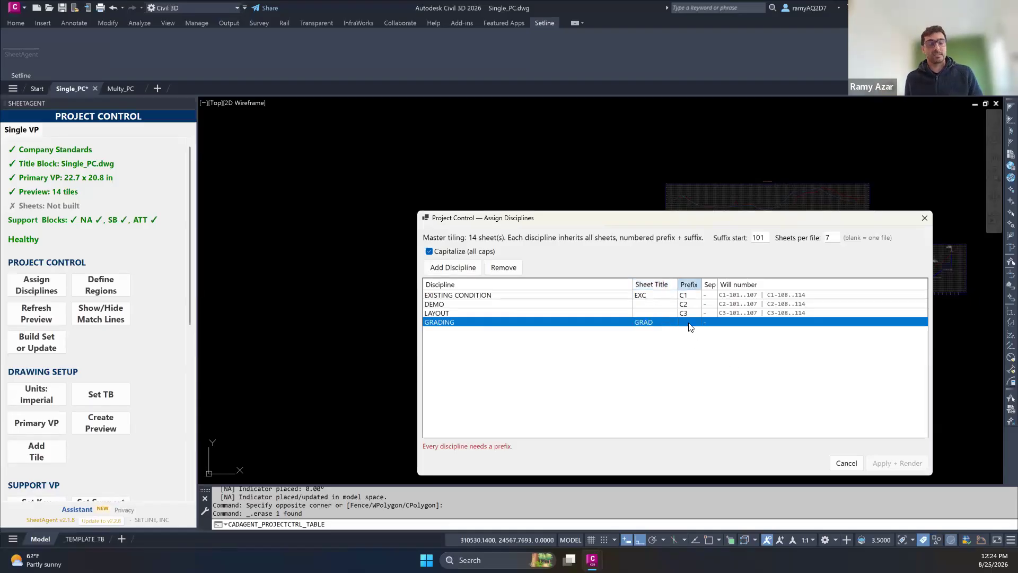
text(C4)
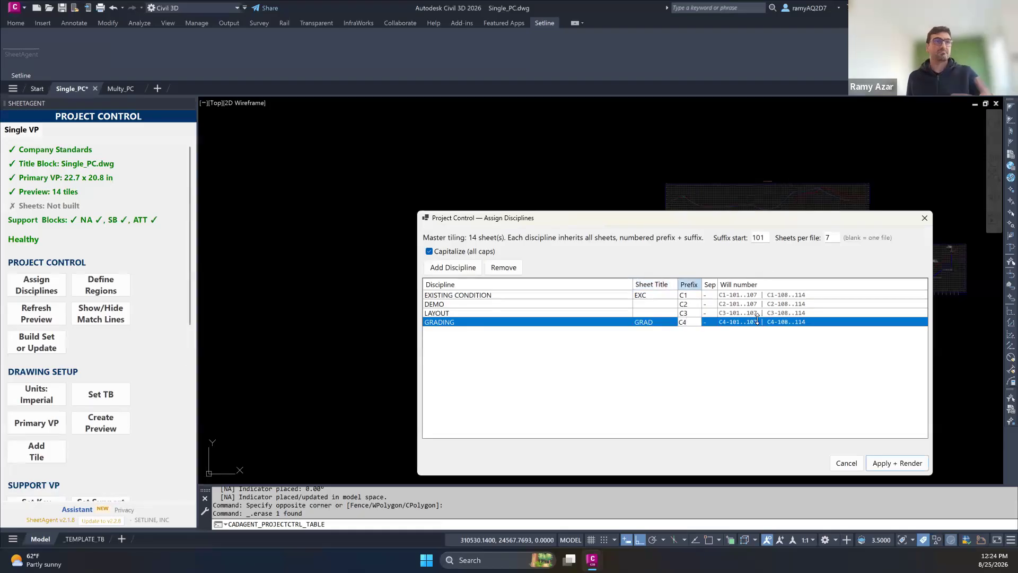
Apply and render the discipline assignments, enlarge the set review to read it fully, and accept and publish the set.
click(888, 467)
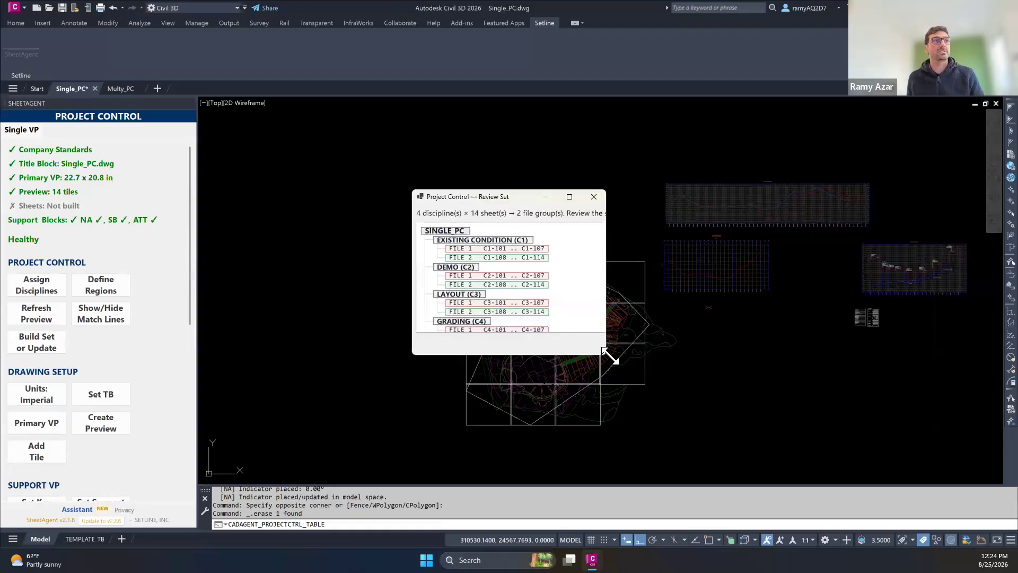
drag(609, 356, 749, 481)
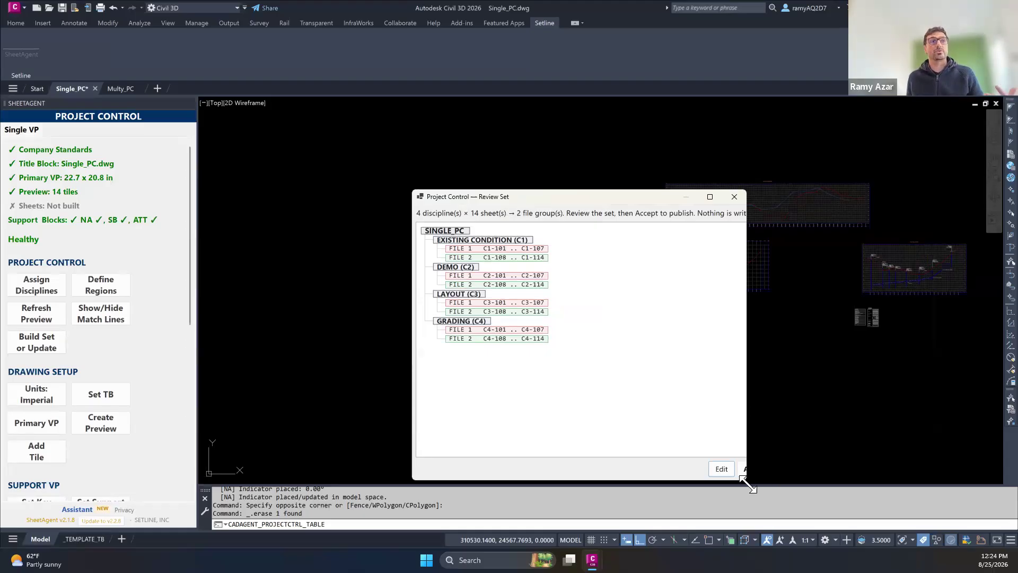
drag(745, 473, 909, 481)
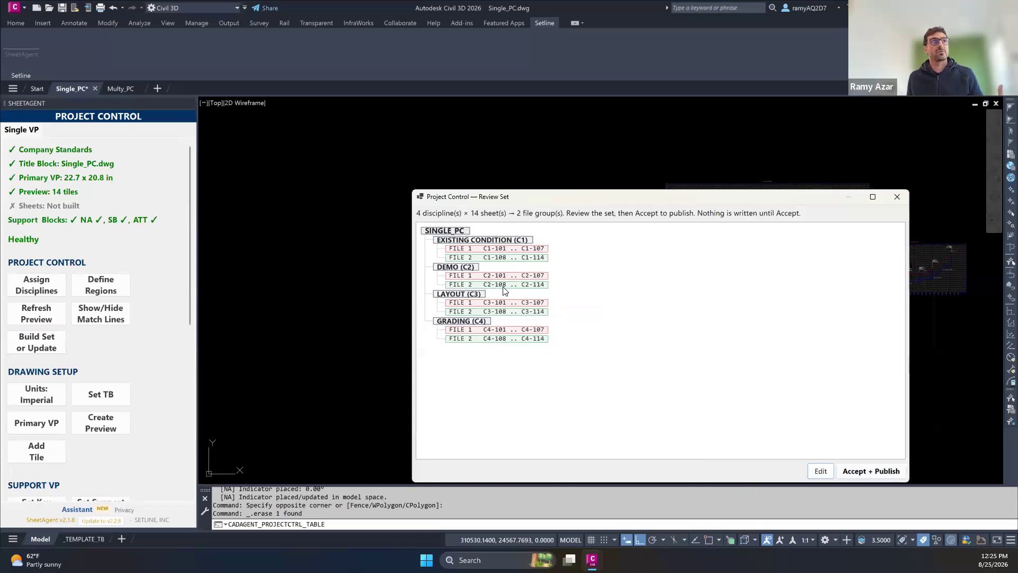
click(885, 471)
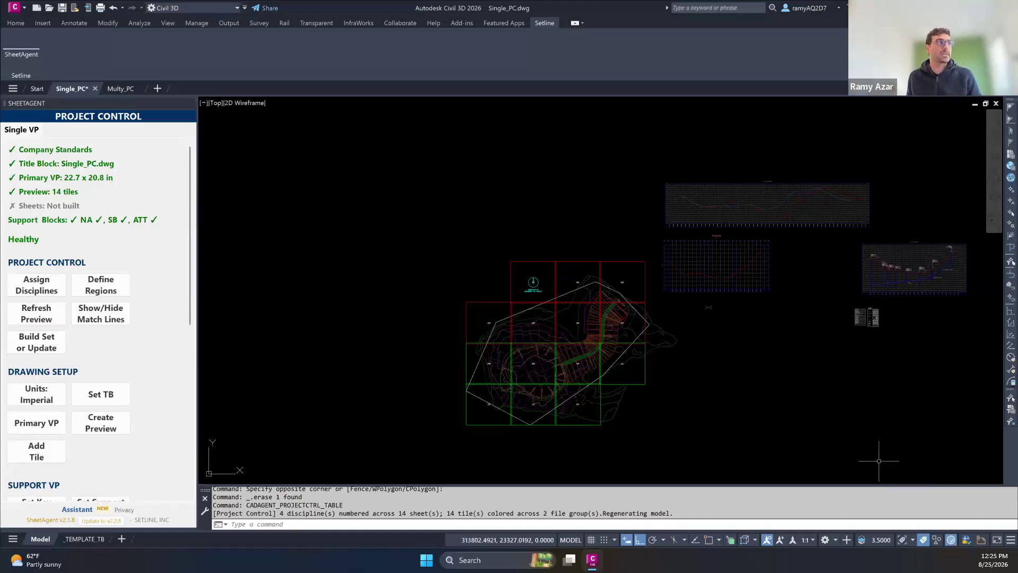
Open the set build settings and create a sheet set file named PRESENTATION in the Full set build folder.
click(43, 350)
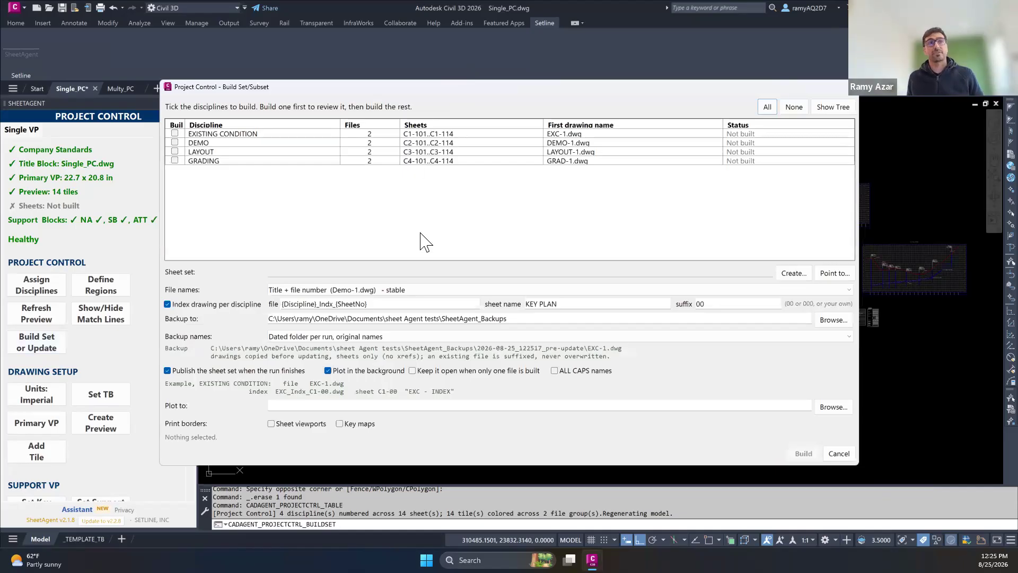
click(792, 273)
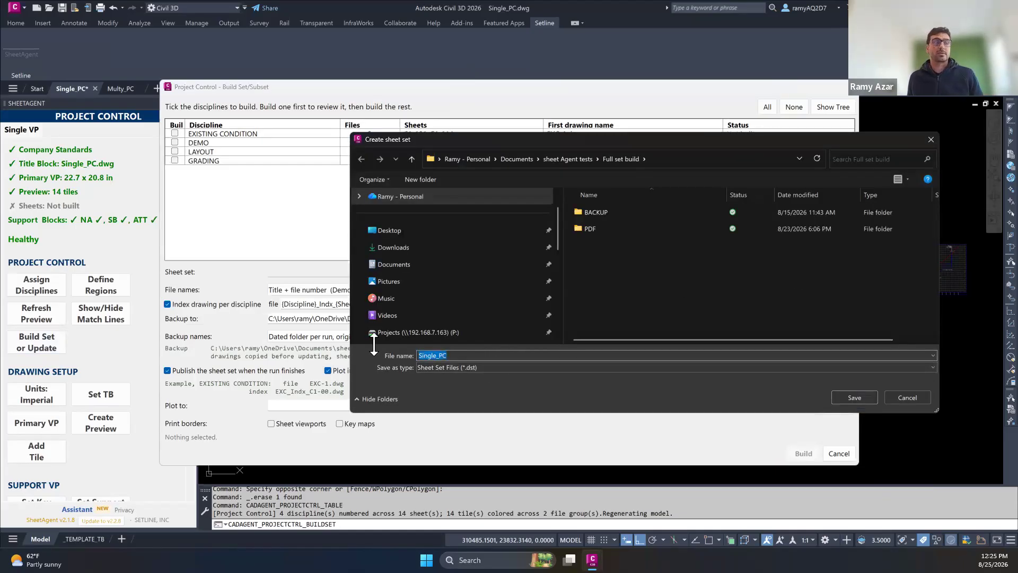
text(pRES)
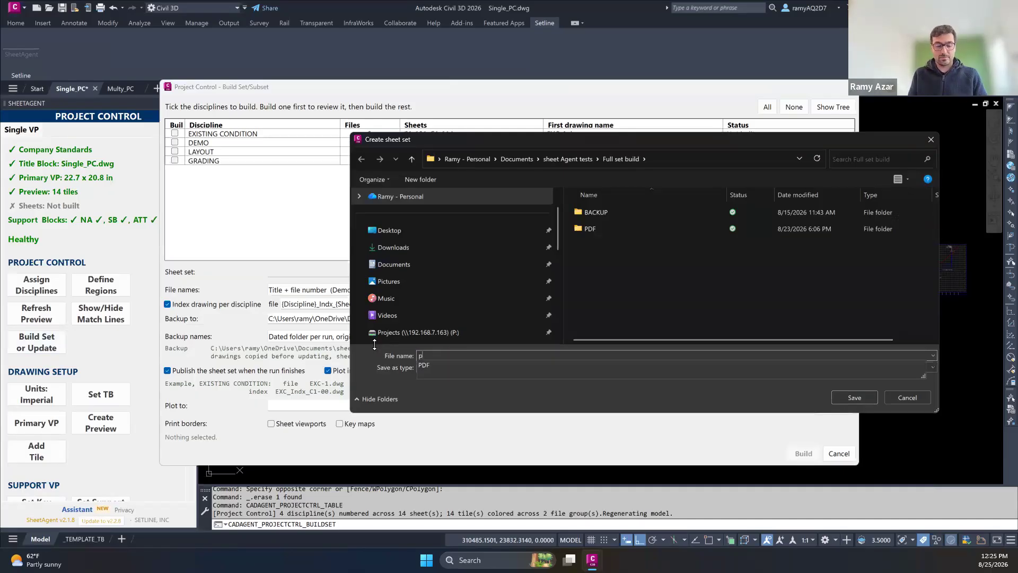
key(BackSpace)
key(BackSpace)
key(BackSpace)
key(BackSpace)
key(BackSpace)
key(BackSpace)
key(BackSpace)
key(BackSpace)
key(BackSpace)
key(BackSpace)
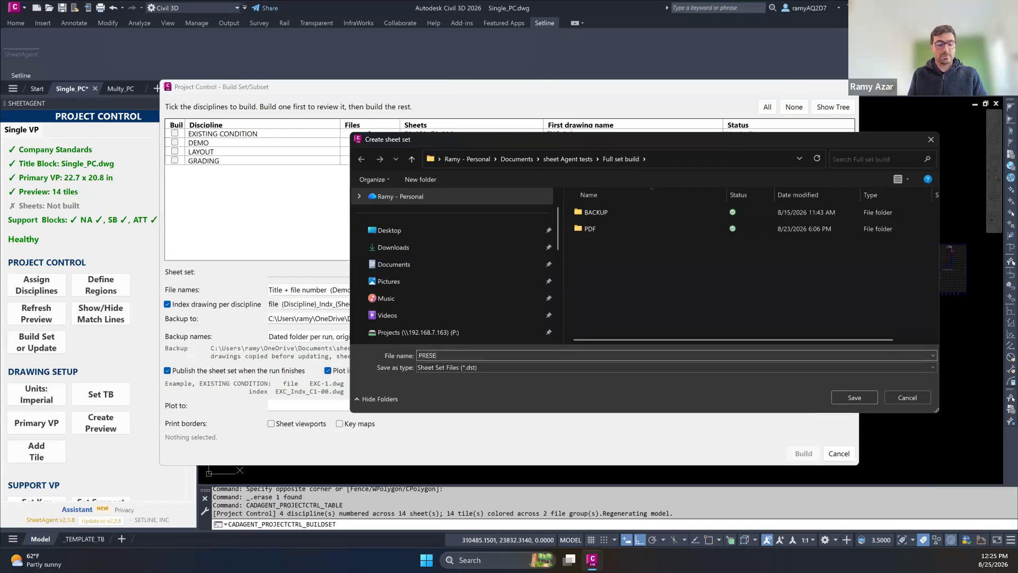
click(861, 395)
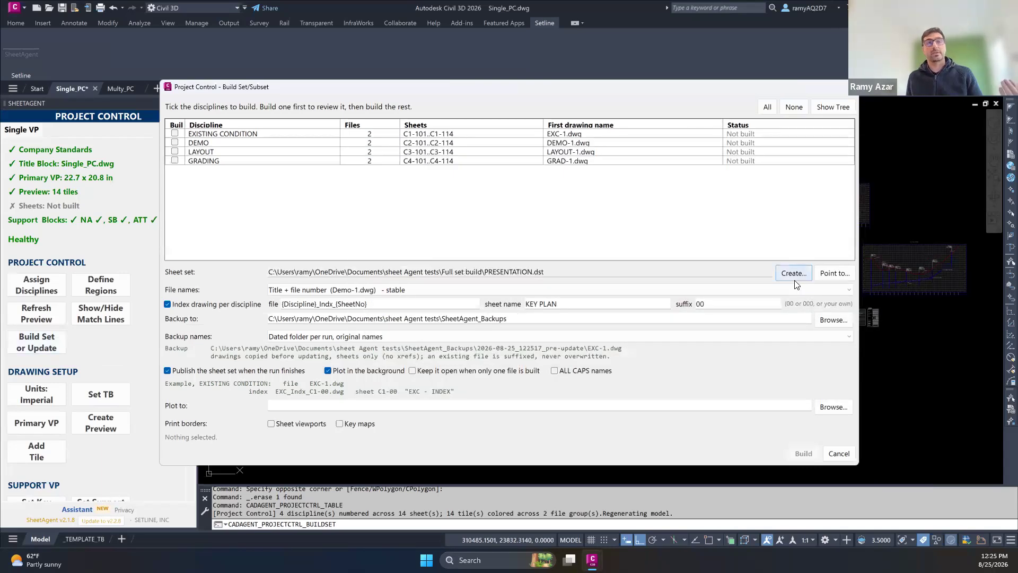
Set the drawing file names to Title + range and the index drawing suffix to 100.
click(618, 291)
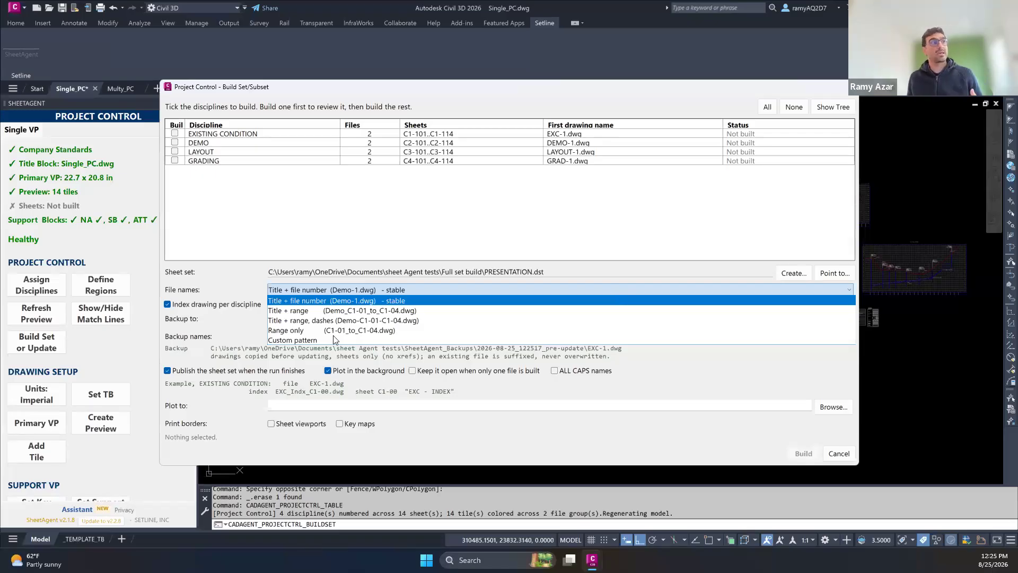
click(362, 311)
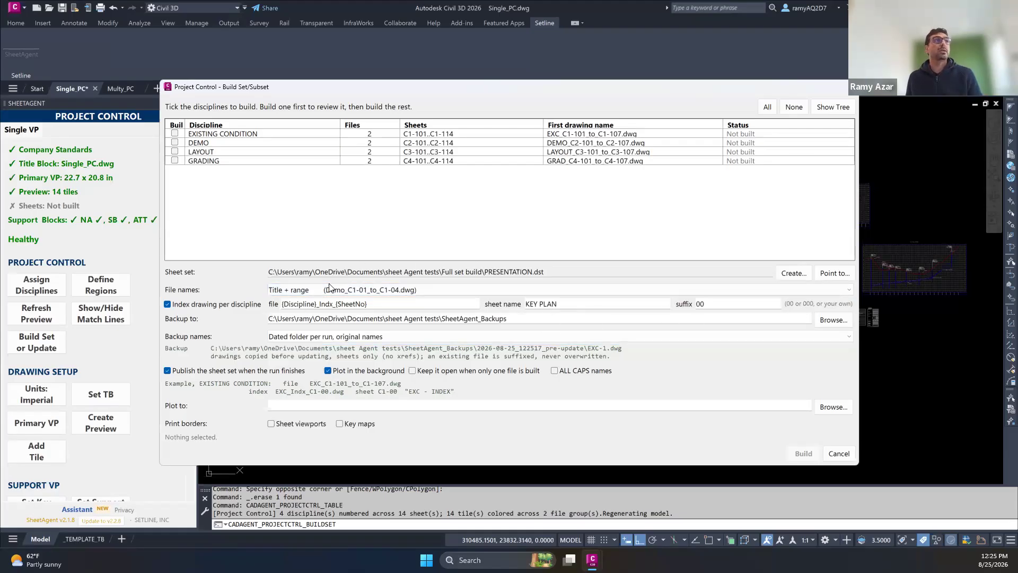
click(719, 302)
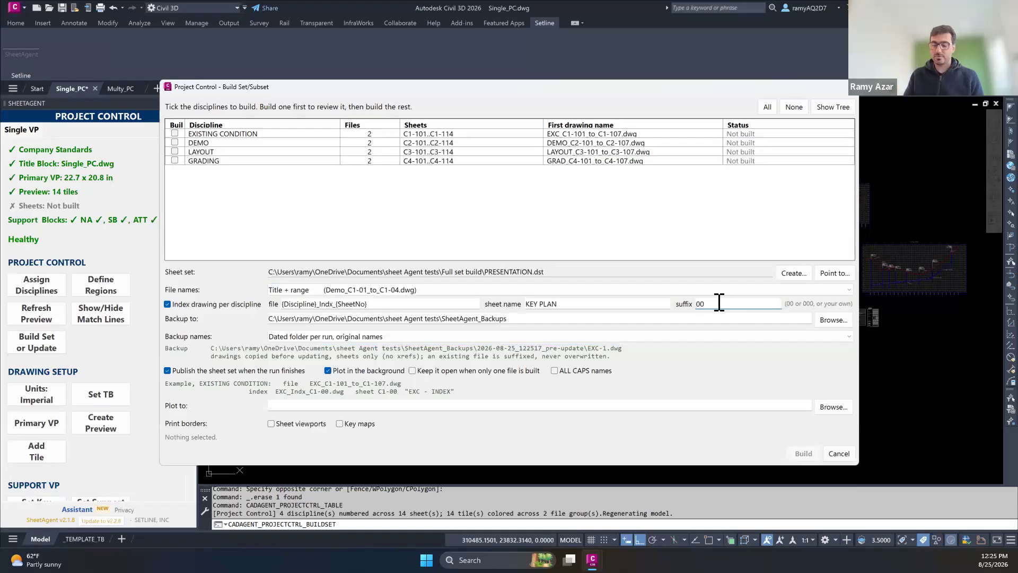
text(1)
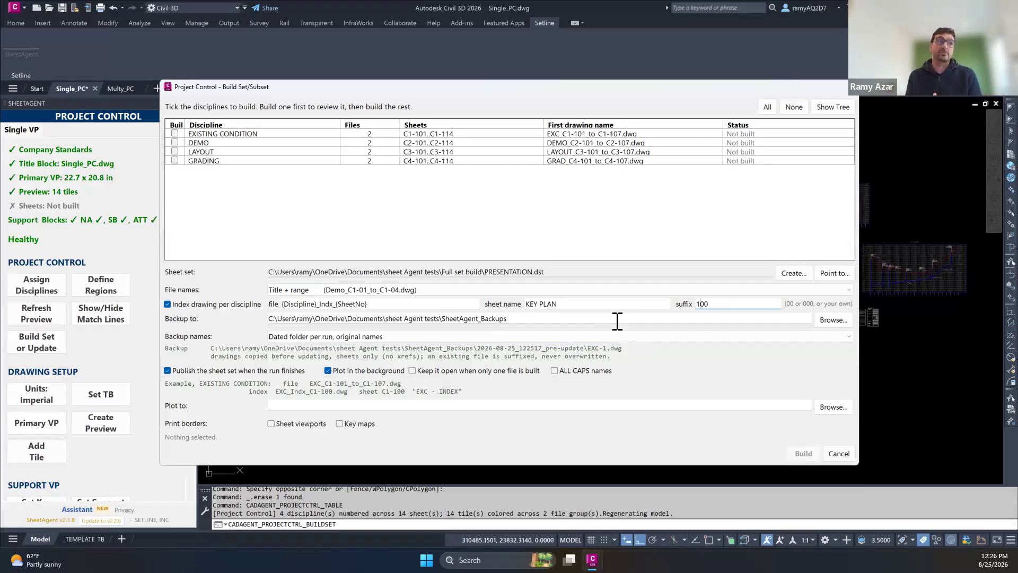
Turn off publishing when the run finishes and enable print borders for sheet viewports and key maps.
click(168, 371)
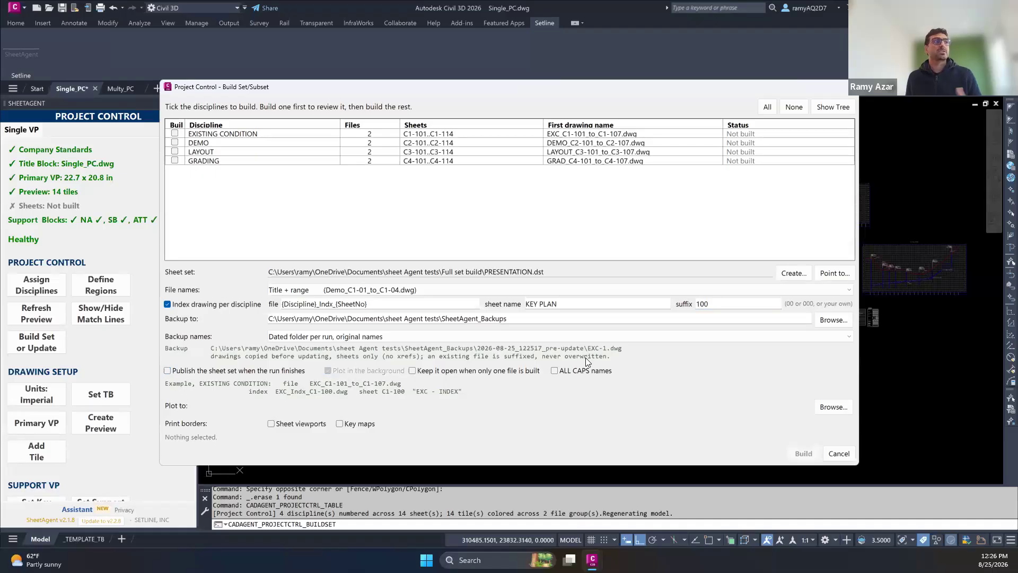
click(347, 424)
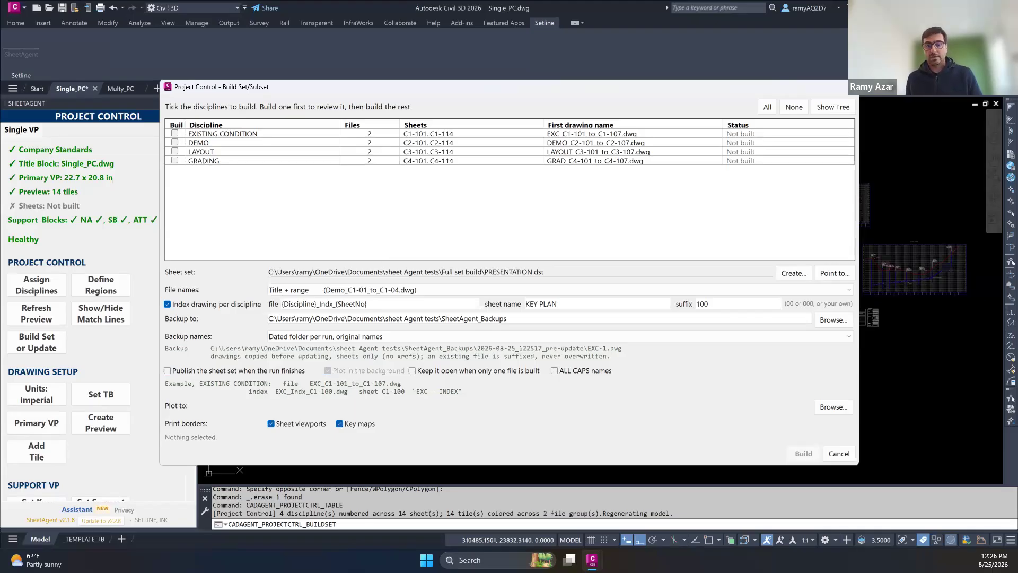
Switch to File Explorer, examine the Full set build folder's contents before building, and put the window away.
key(super+e)
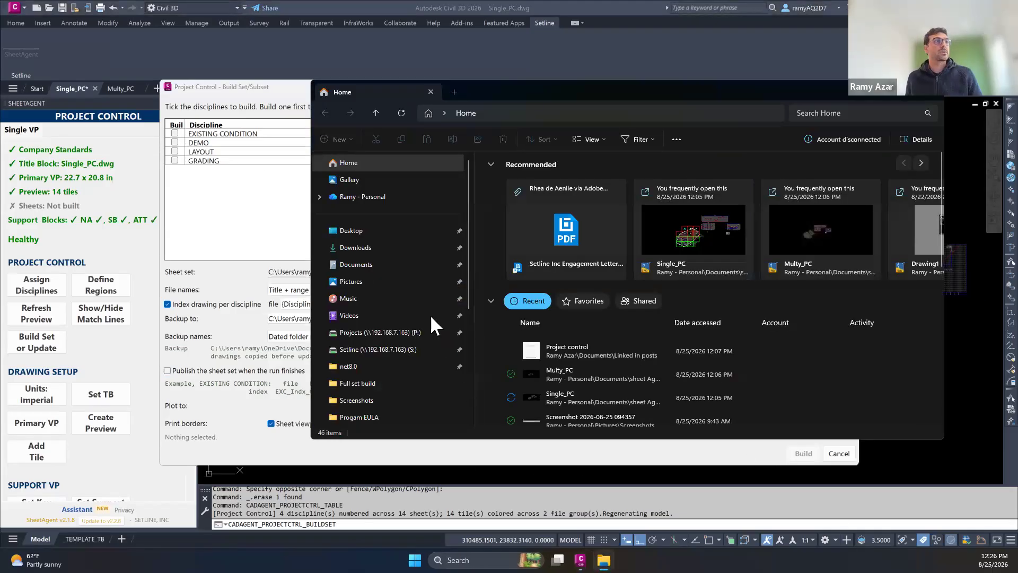
scroll(371, 287, down, 3)
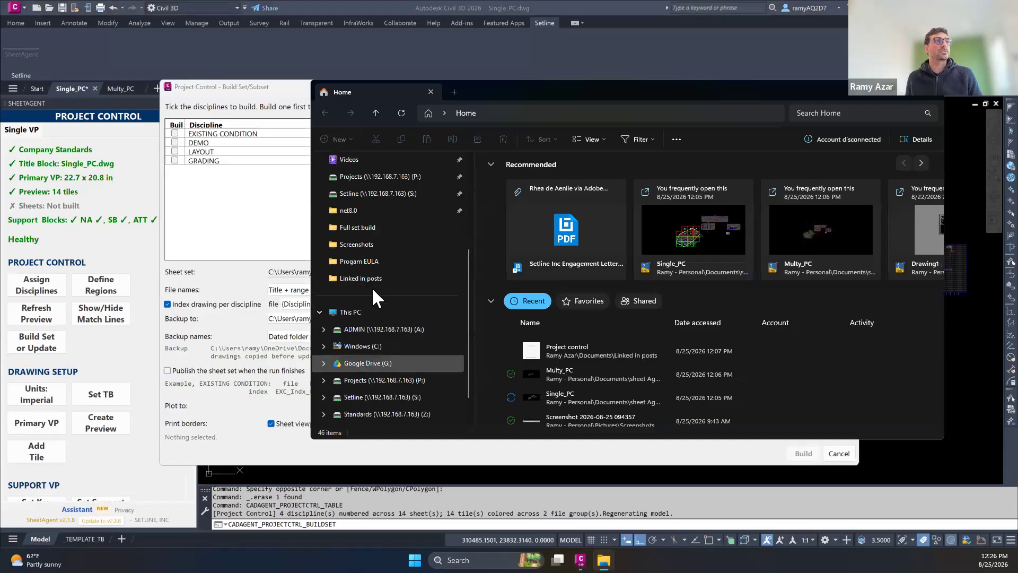
click(371, 231)
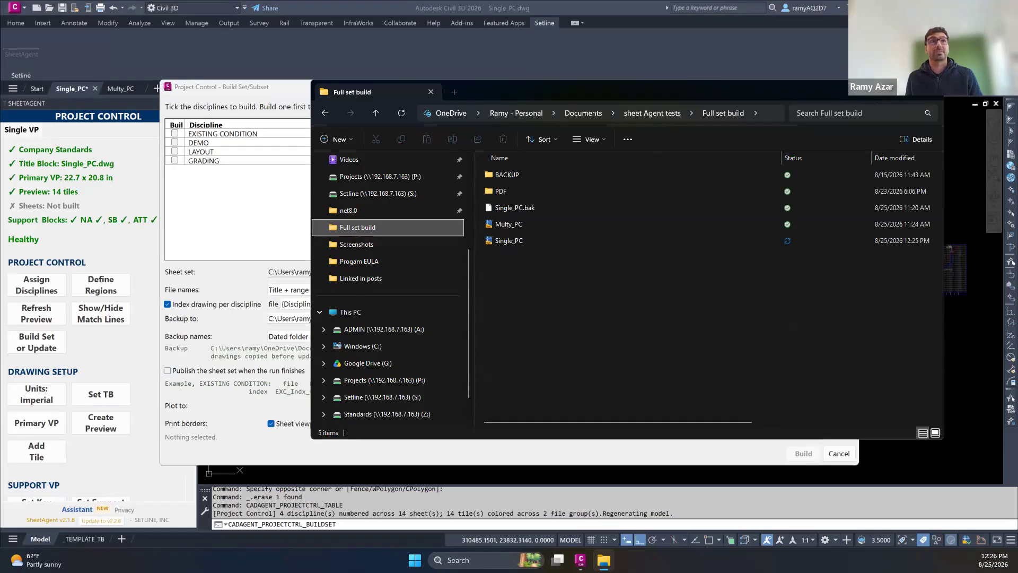
click(883, 91)
Build only the EXISTING CONDITION discipline and check the generated files in the Full set build folder in File Explorer.
click(176, 135)
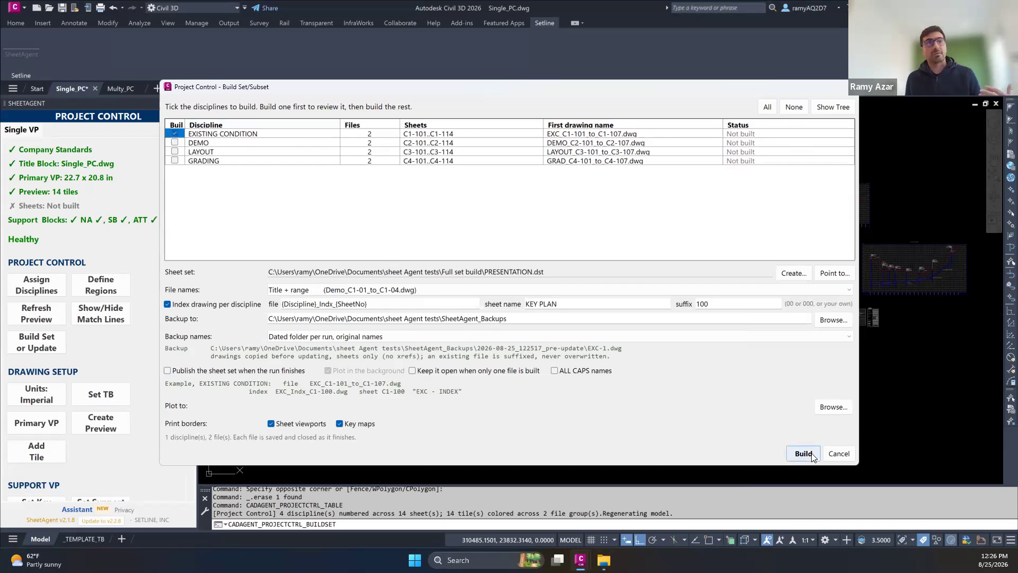
click(803, 453)
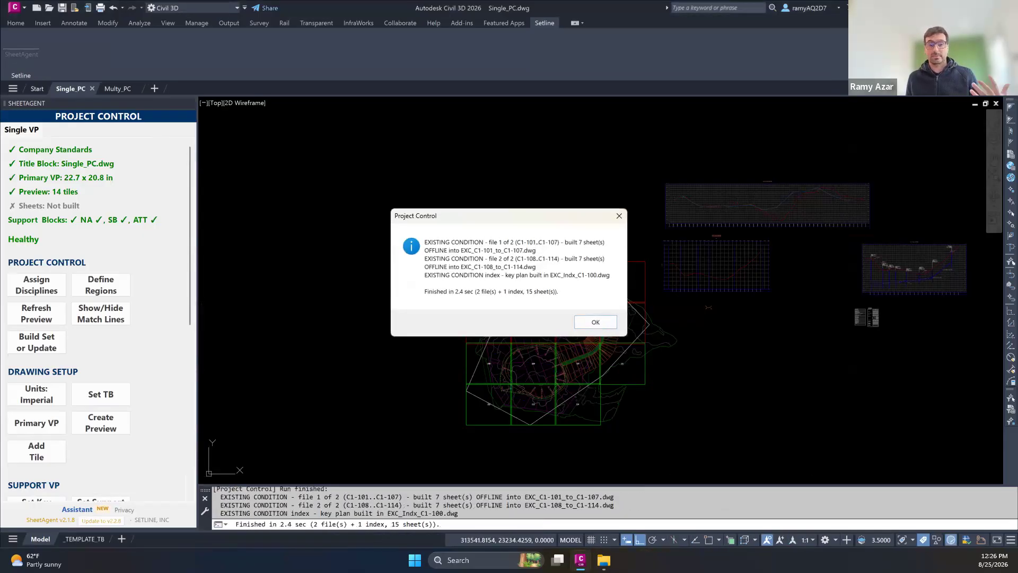
click(595, 322)
click(603, 560)
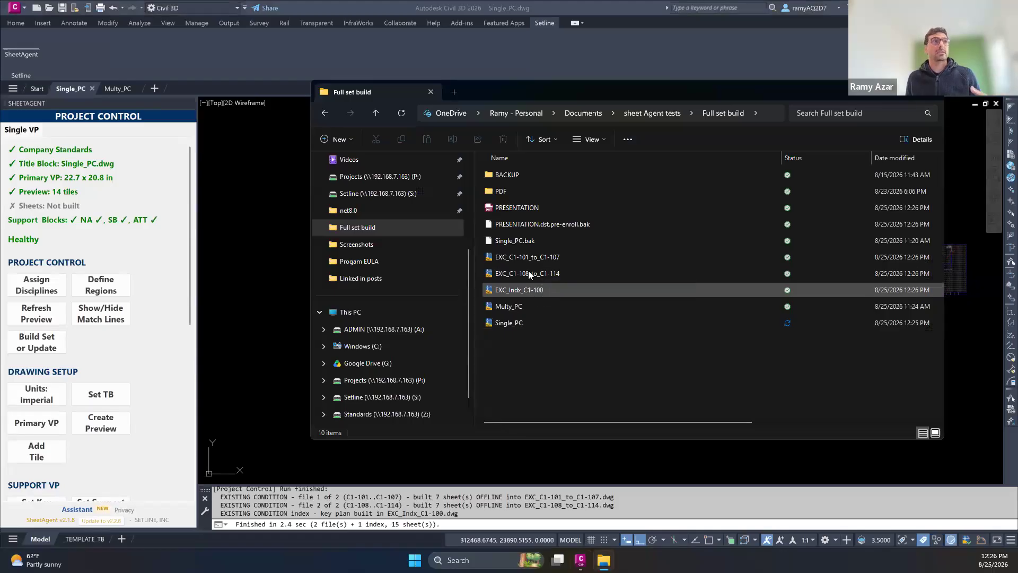
Return to Civil 3D, show the Sheet Set Manager with SHEETSET, and open the PRESENTATION sheet set from the Full set build folder.
click(268, 243)
text(SH)
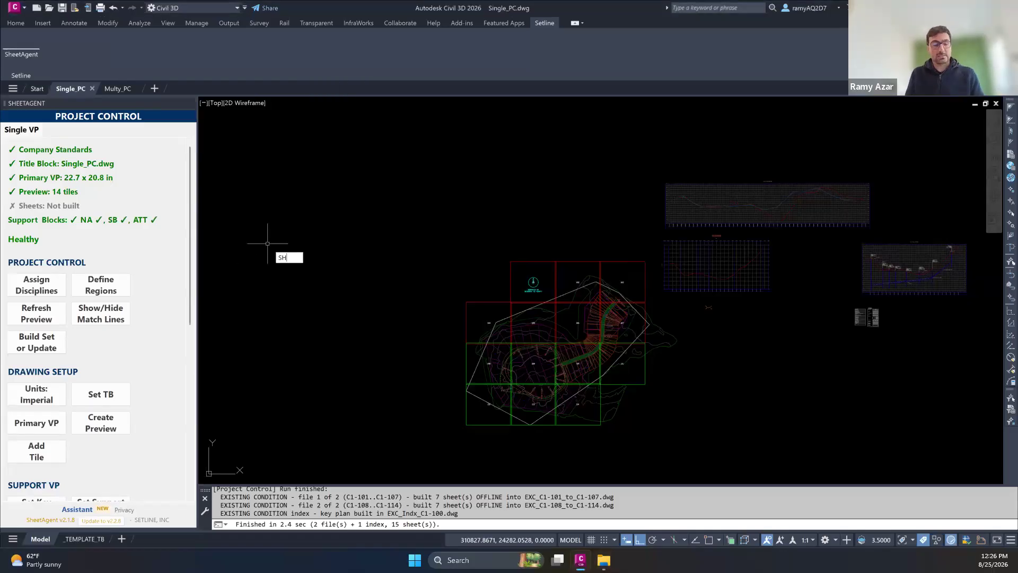
text(EETSET)
key(Return)
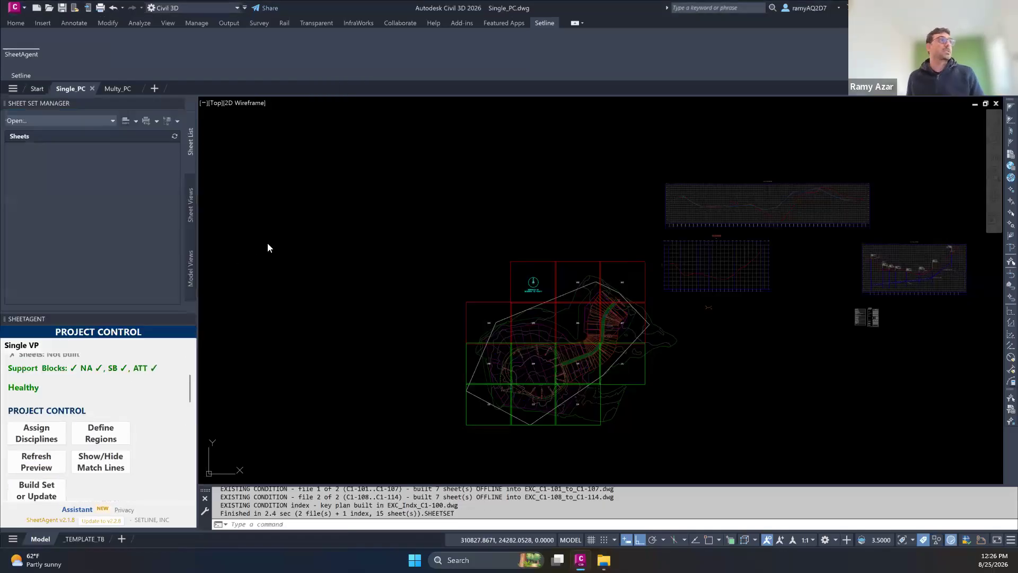
click(96, 122)
click(30, 163)
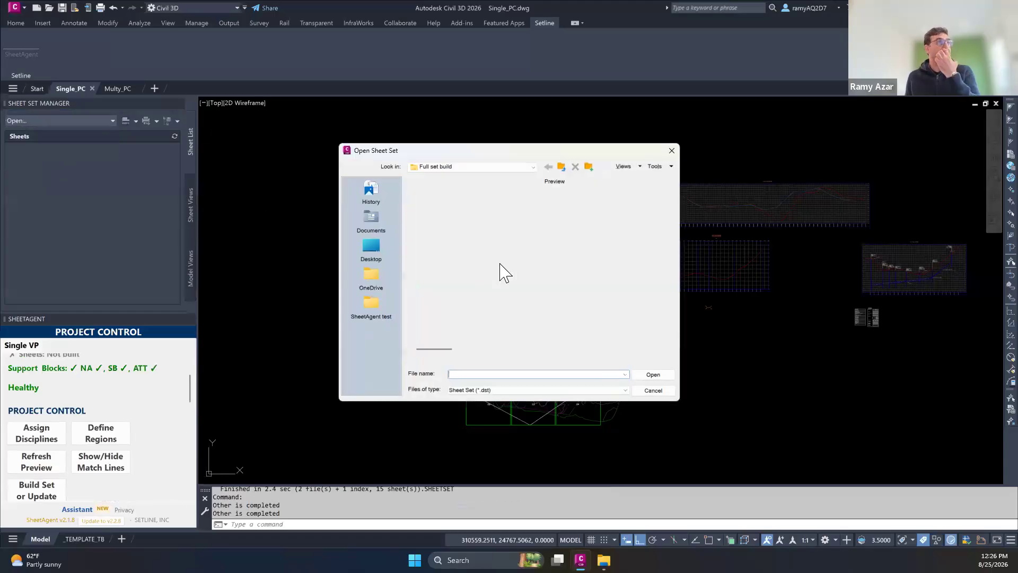
double_click(440, 212)
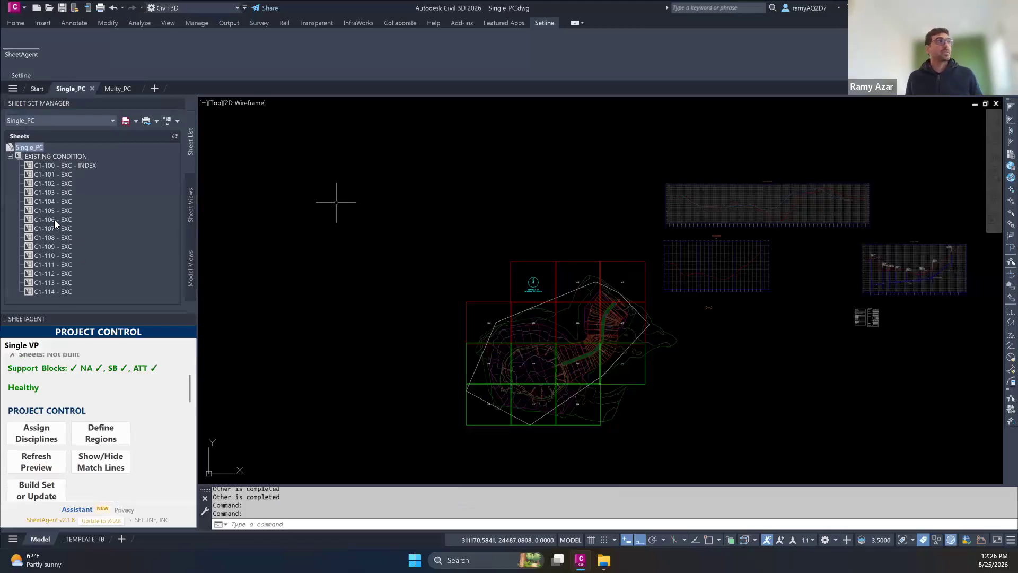
Open sheet C1-103 from the EXISTING CONDITION subset, inspect its title block, and switch to the C1-107 layout.
double_click(51, 192)
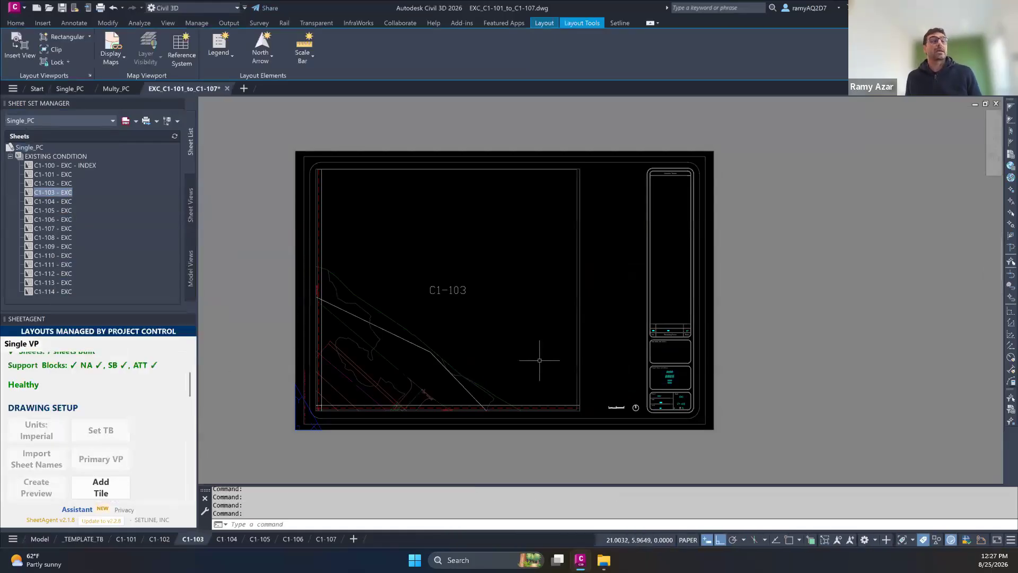
scroll(672, 412, up, 2)
scroll(672, 412, up, 5)
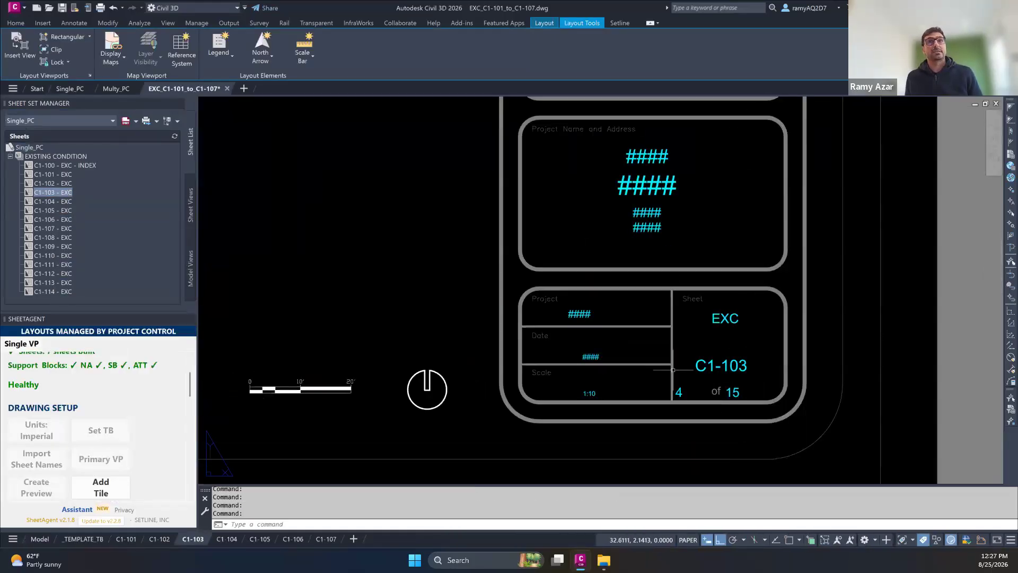
scroll(762, 362, down, 4)
scroll(748, 347, down, 4)
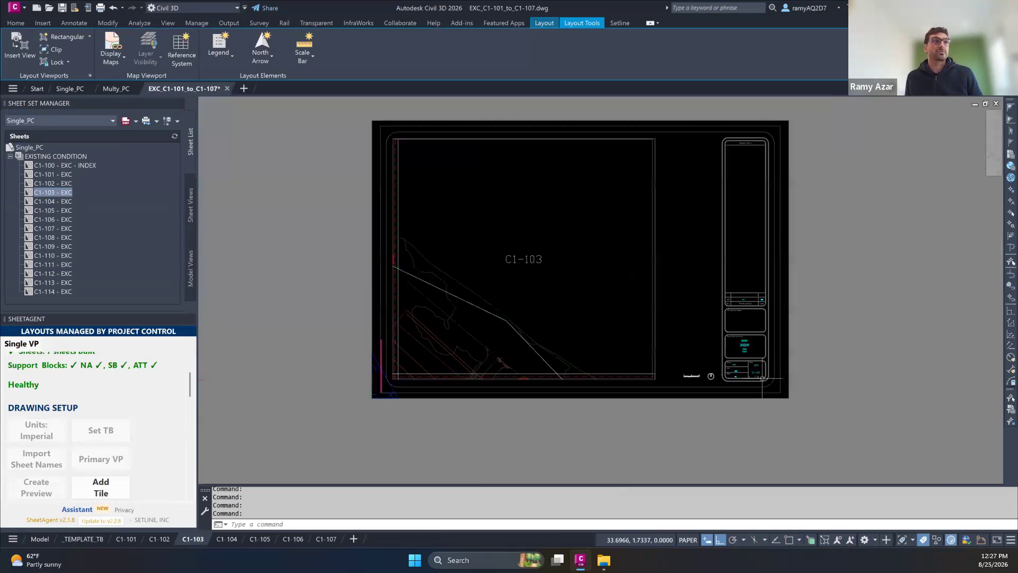
click(325, 538)
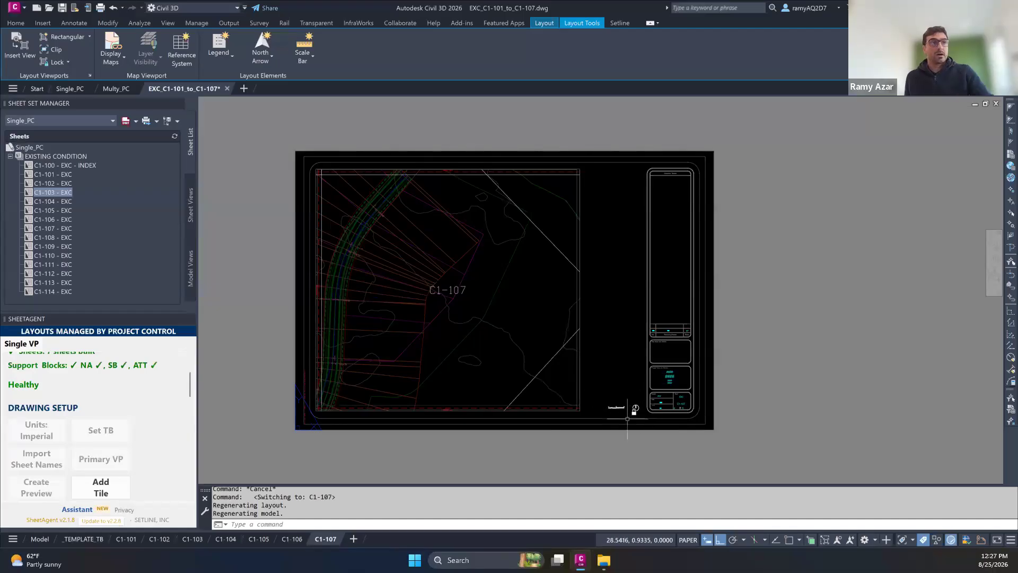
On the _TEMPLATE_TB layout, draw a support viewport area named Legend, about 5.17 by 9.95, beside the upper part of the main viewport.
scroll(627, 419, up, 4)
scroll(619, 335, down, 3)
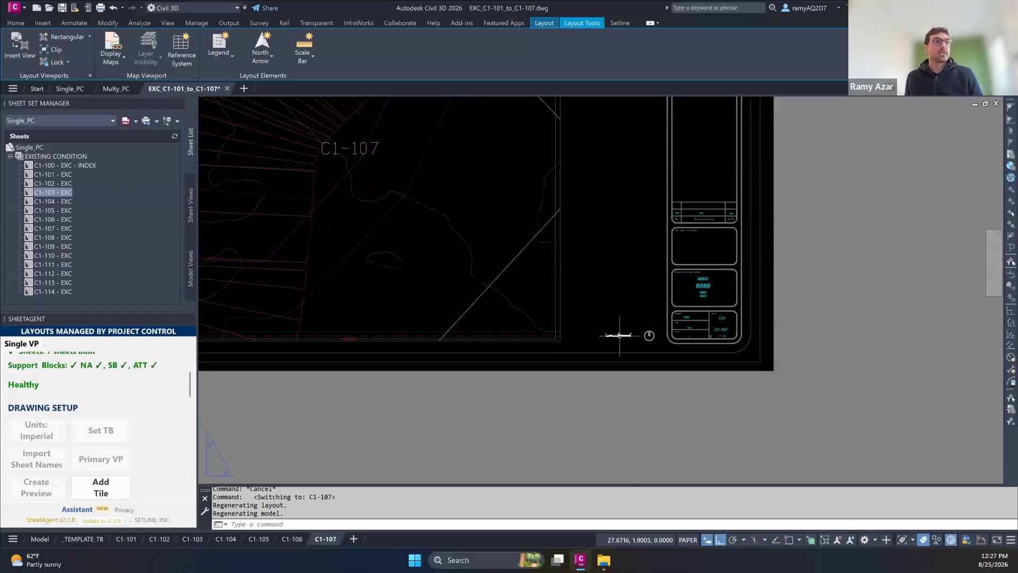
click(91, 542)
scroll(113, 419, down, 1)
scroll(113, 418, down, 3)
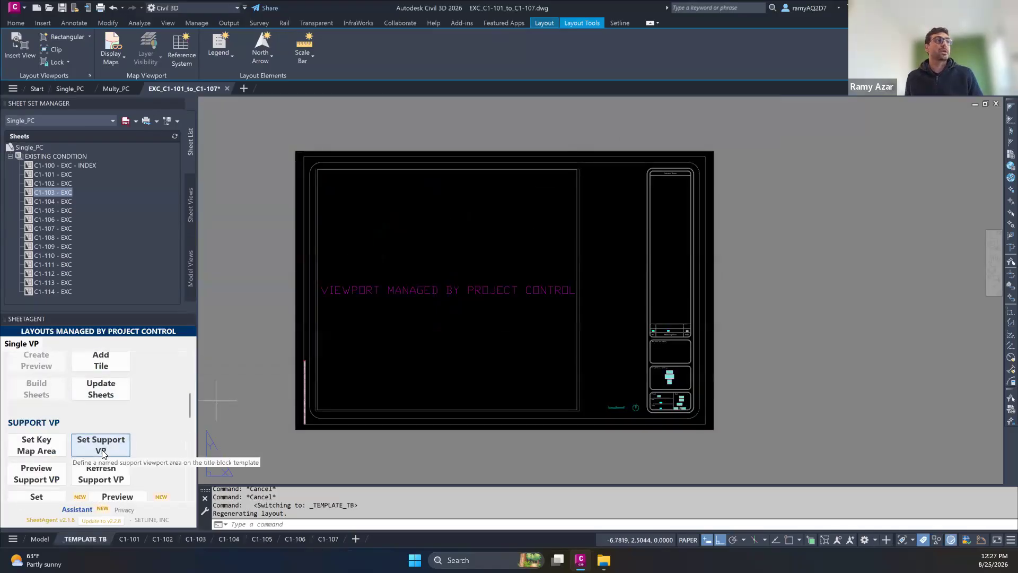
click(100, 445)
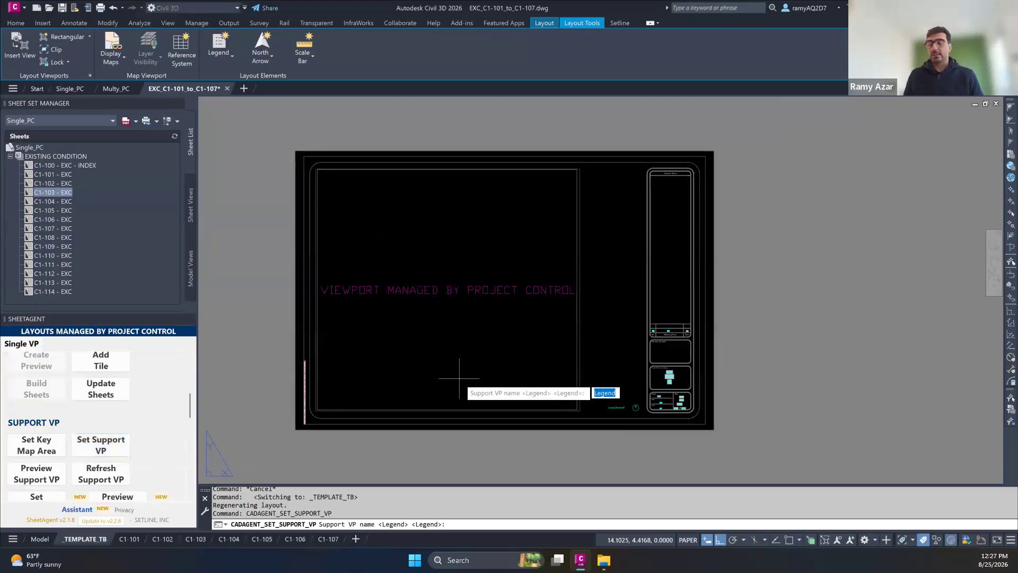
key(Return)
click(484, 418)
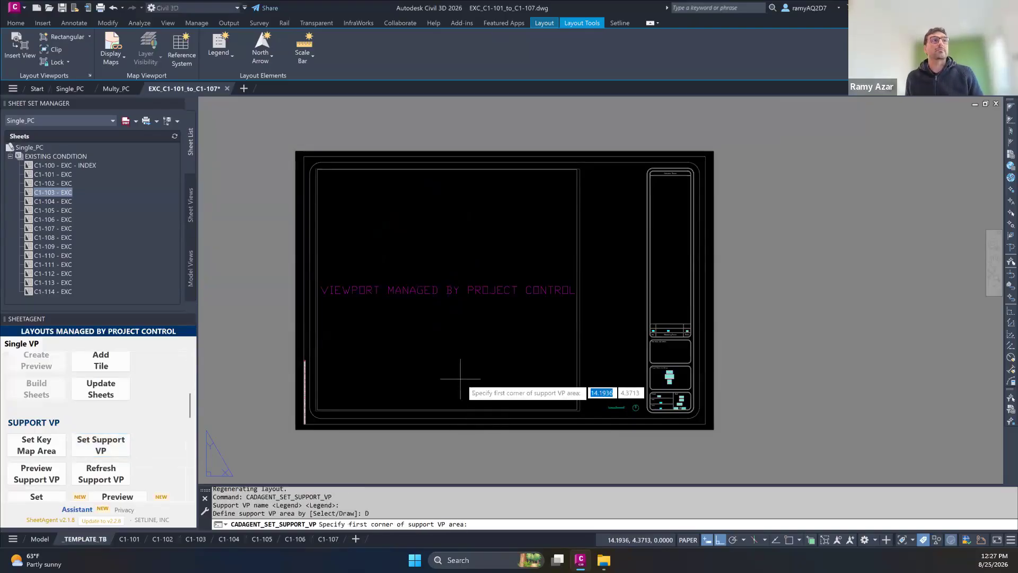
click(582, 168)
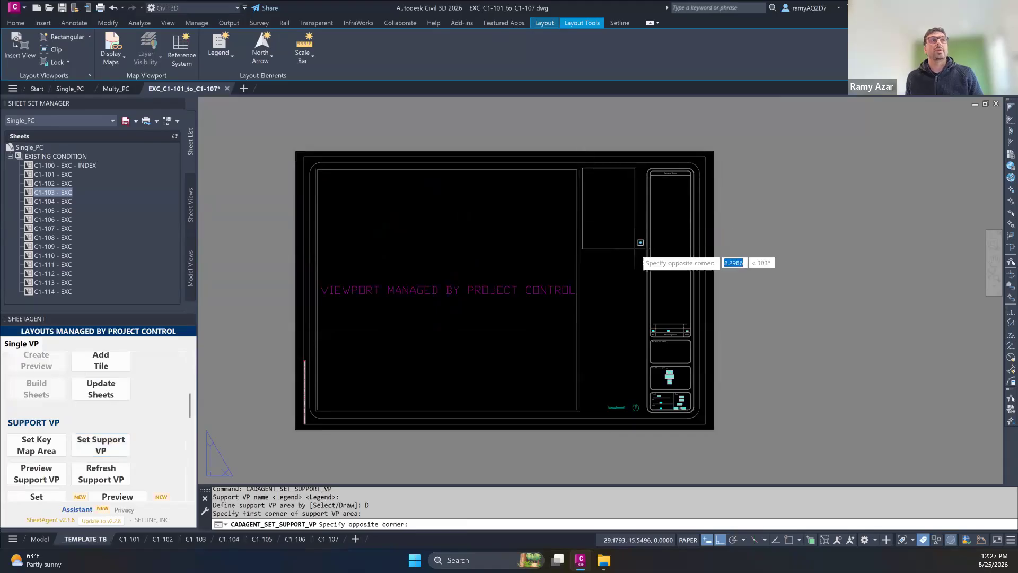
click(642, 283)
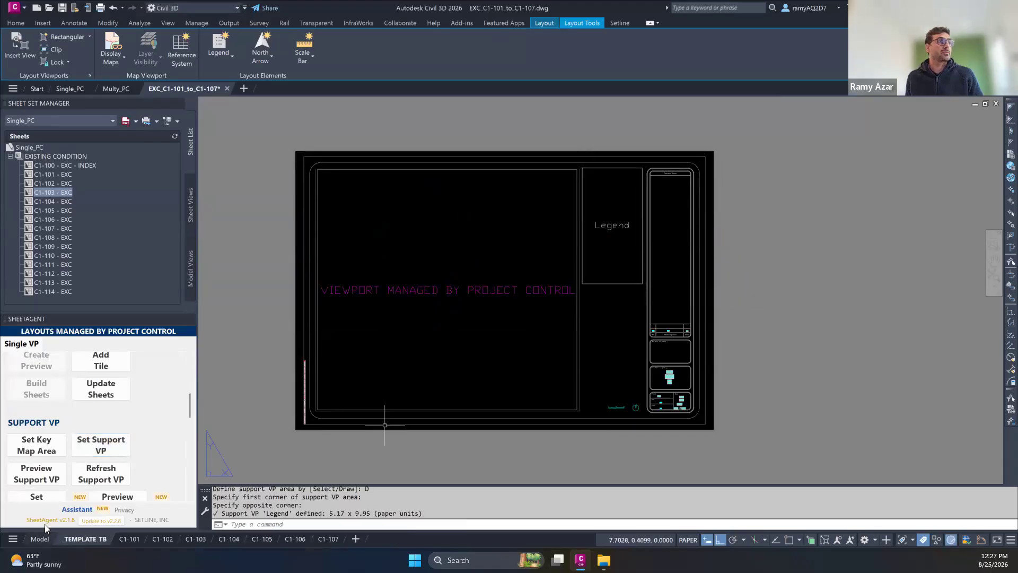
Place the Legend support viewport preview in model space and move it over the line types legend table.
click(36, 473)
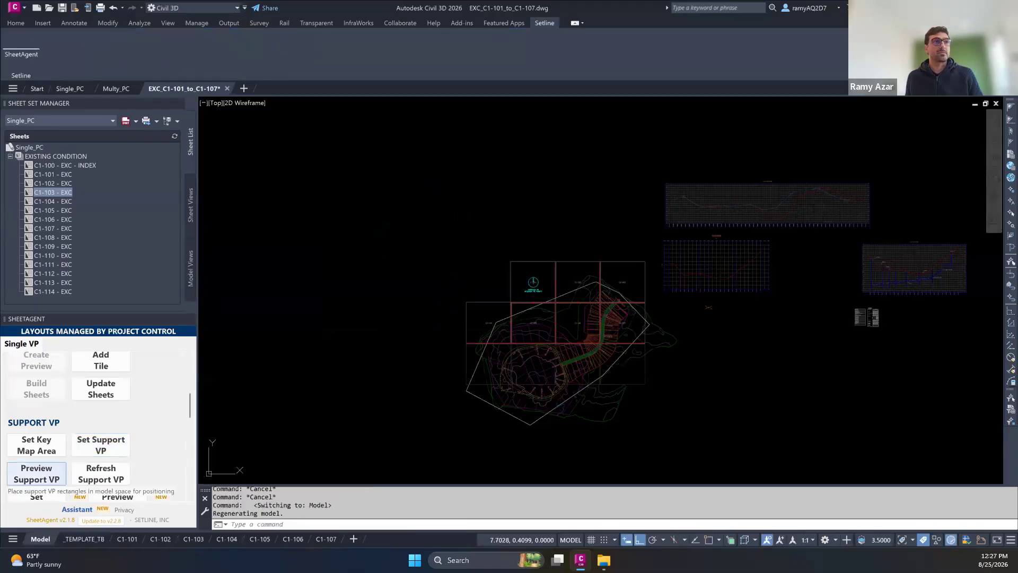
click(830, 346)
key(Escape)
text(m)
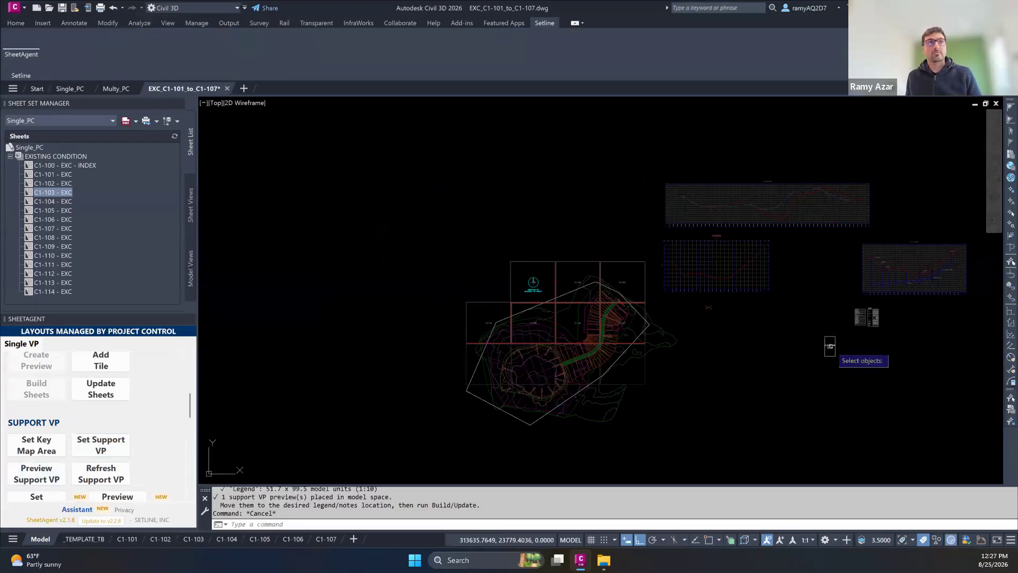
key(Return)
click(844, 360)
scroll(845, 352, up, 4)
click(794, 324)
key(Return)
click(788, 409)
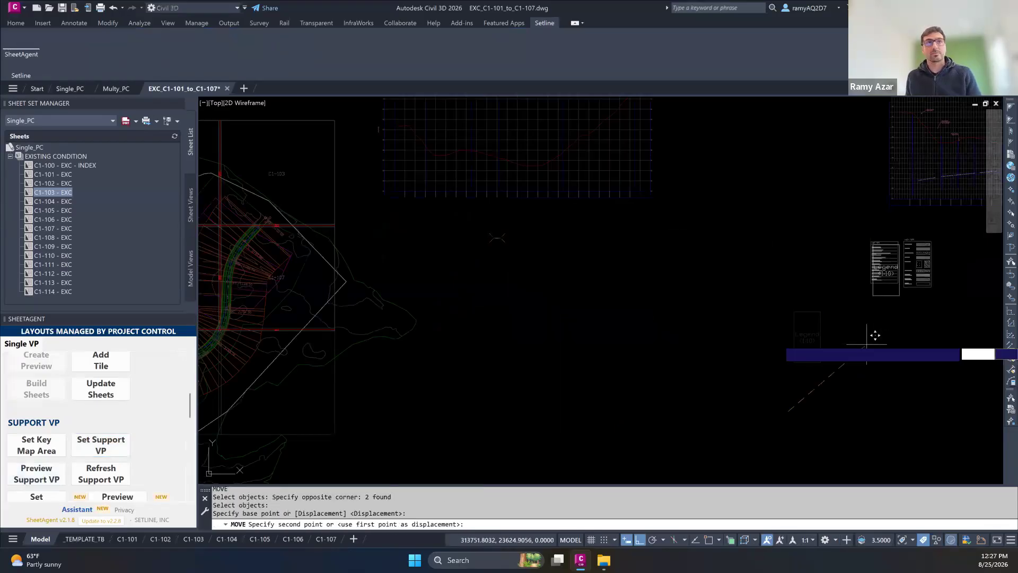
key(Escape)
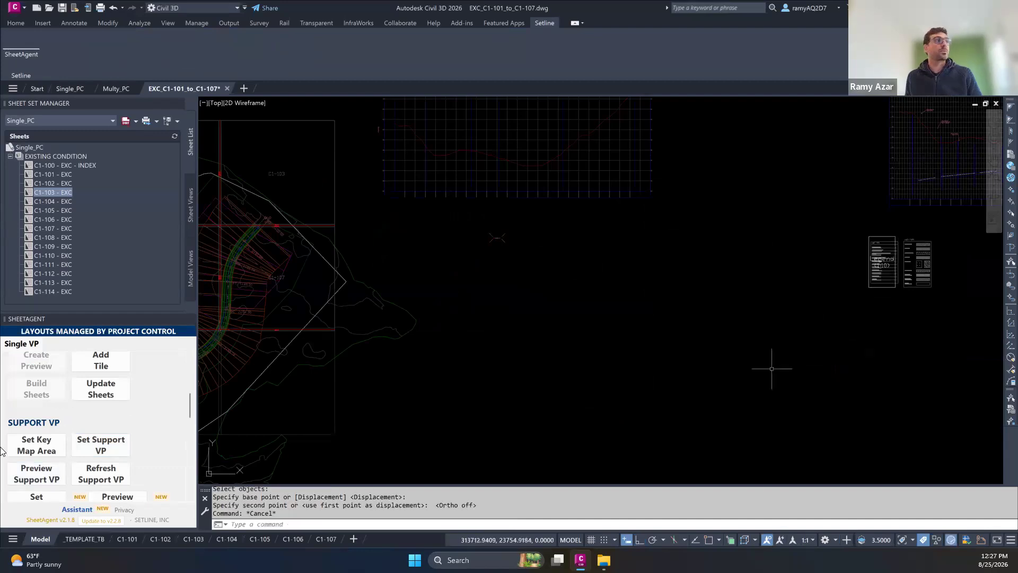
Update the sheets with the Legend support viewport and check it on the C1-107 and C1-102 layouts.
click(110, 392)
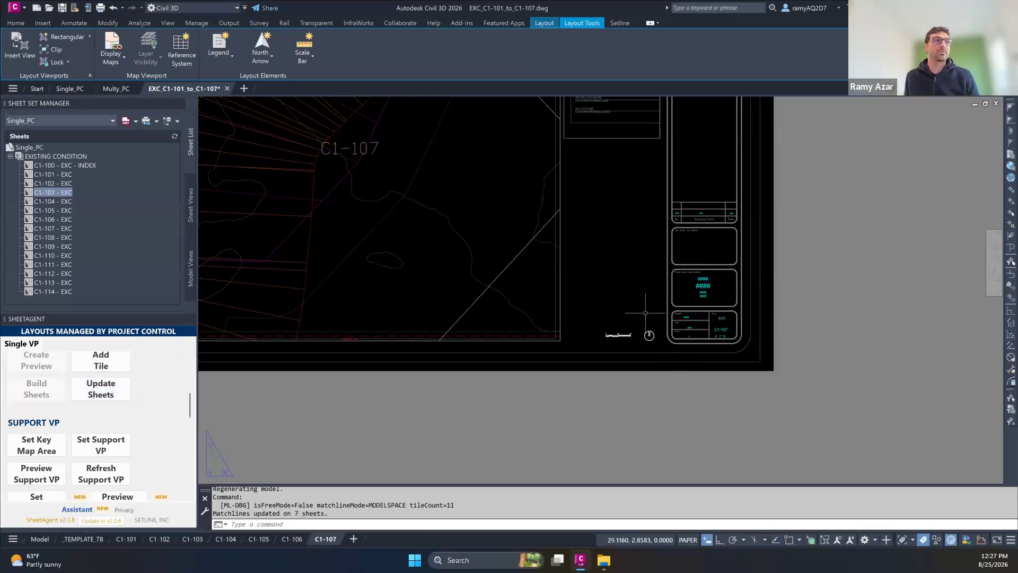
scroll(648, 317, down, 5)
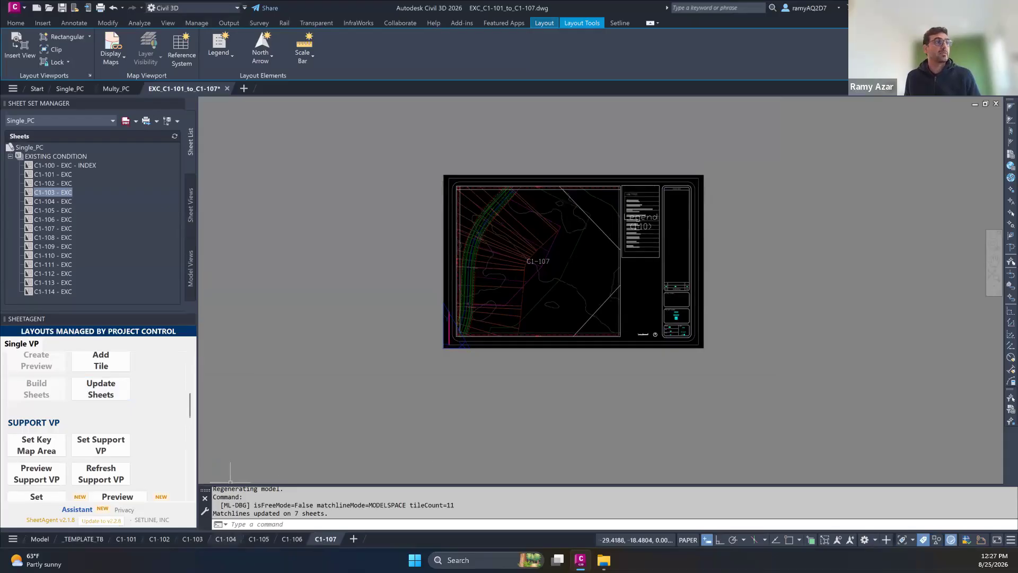
click(159, 539)
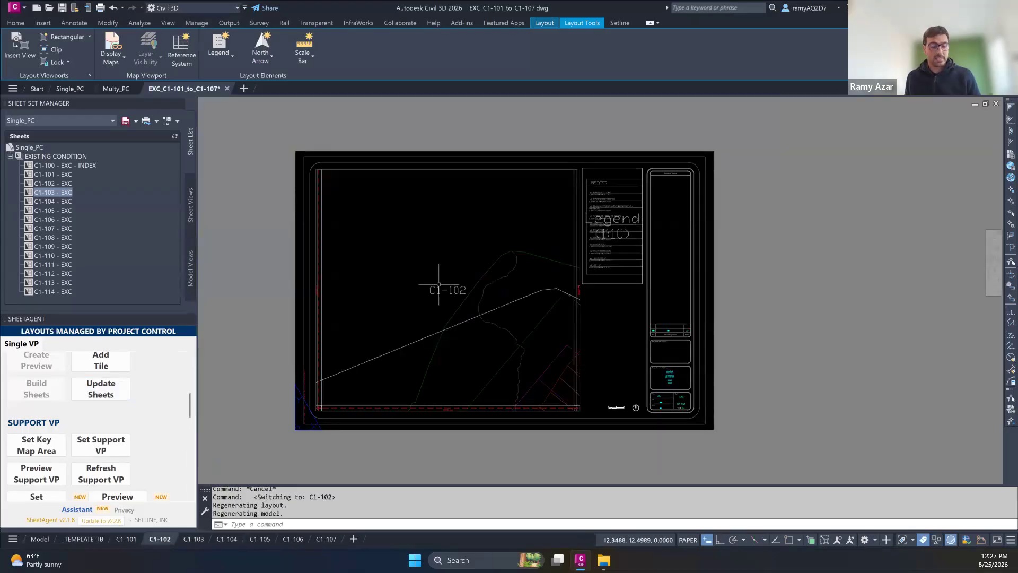
Save the EXC_C1-101_to_C1-107 drawing with QSAVE and close it.
text(QSA)
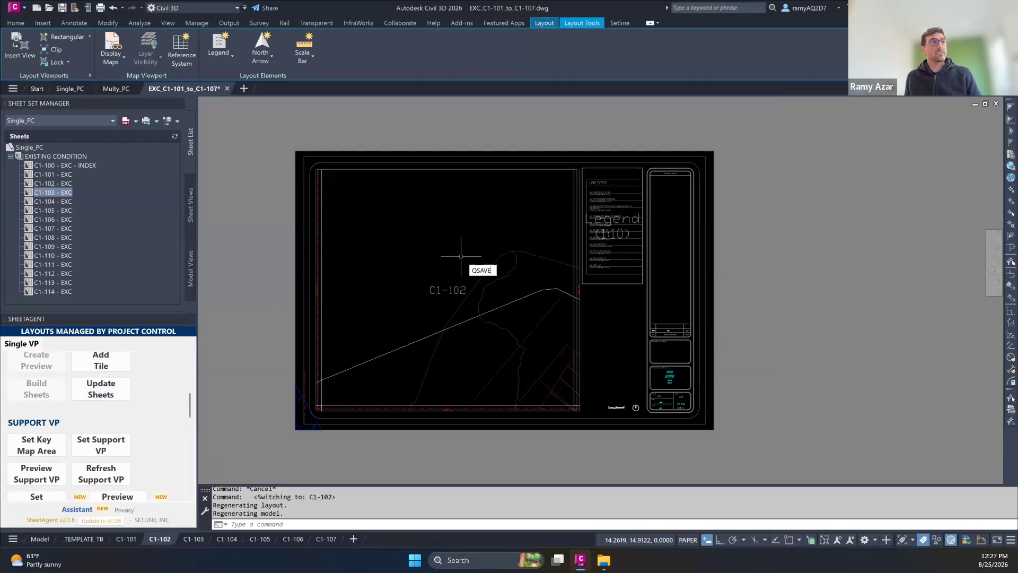
text(VE)
key(Return)
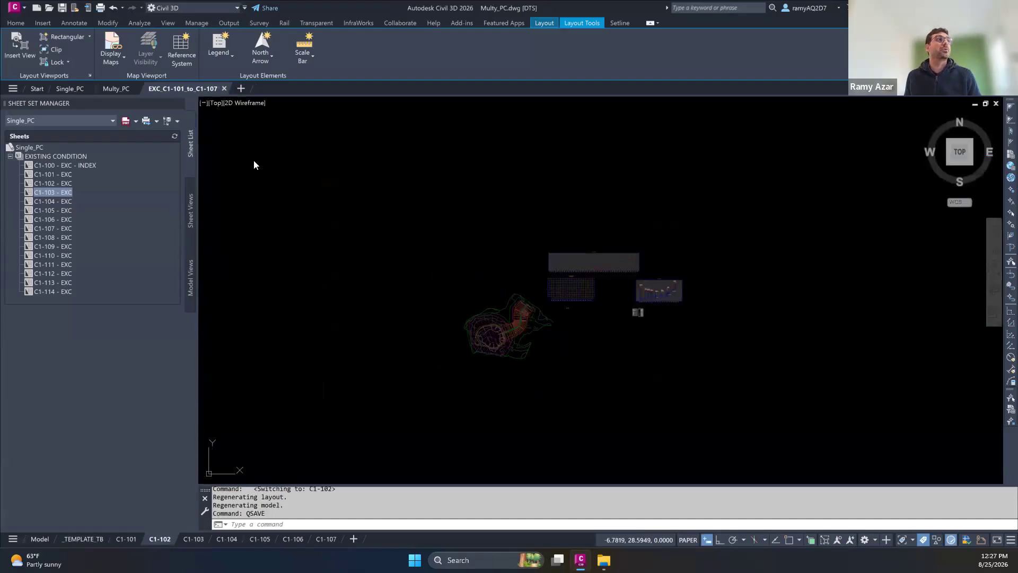
click(224, 88)
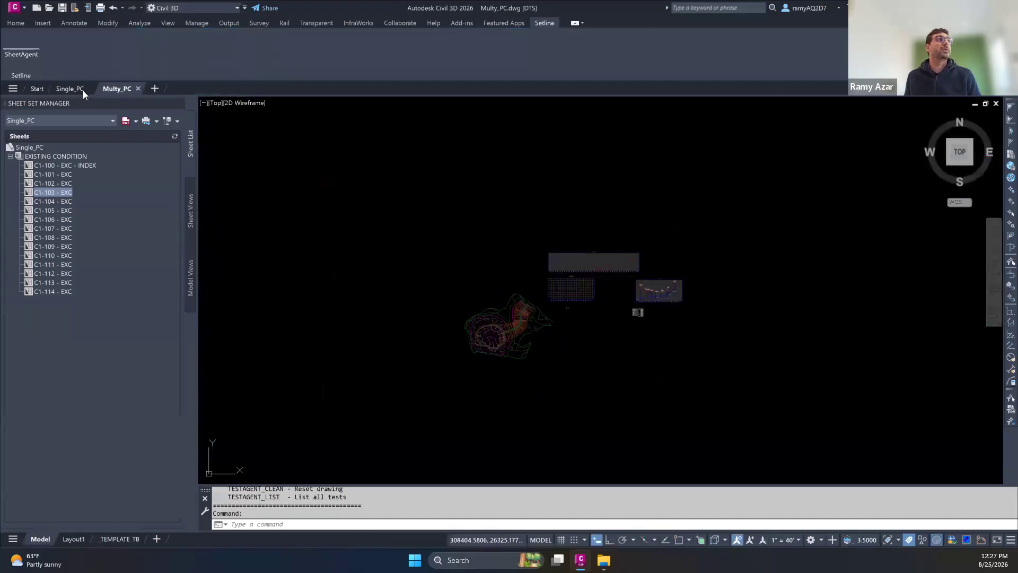
In Single_PC, draw a key map area about 4.5 by 5.1 above the scale bar on the title block template, using Key Plan as source.
click(70, 88)
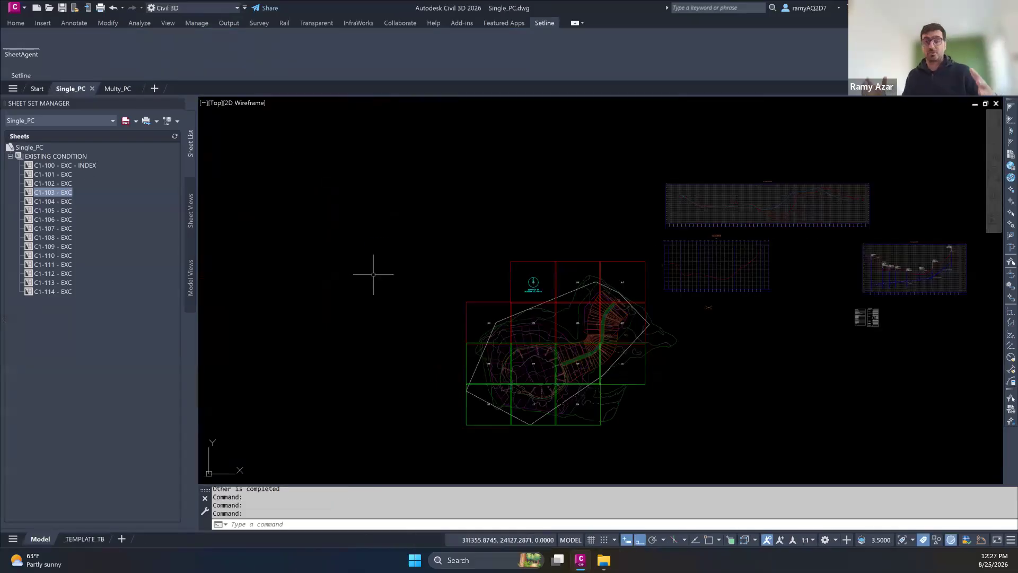
click(179, 104)
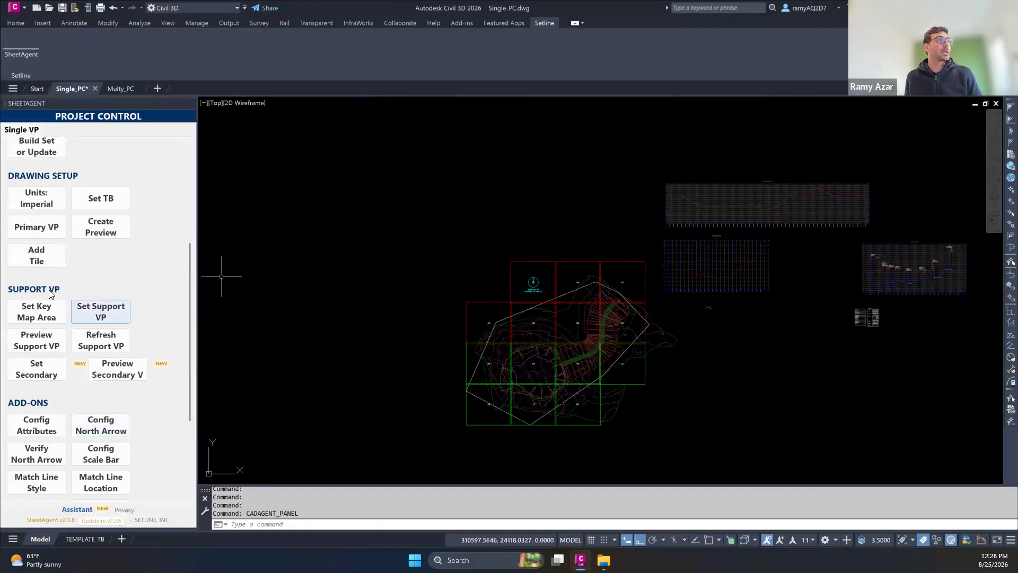
click(42, 311)
key(Down)
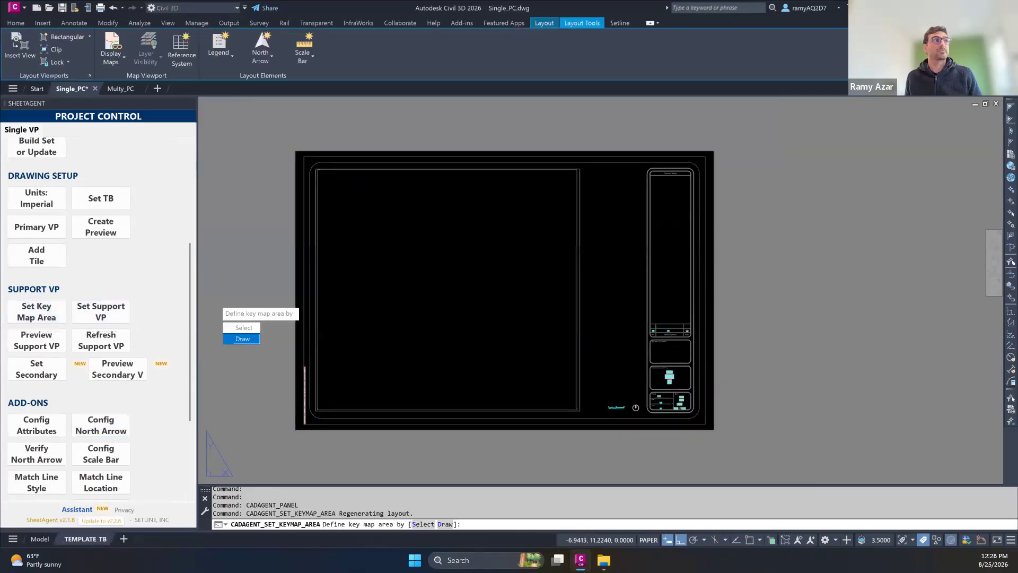
key(Return)
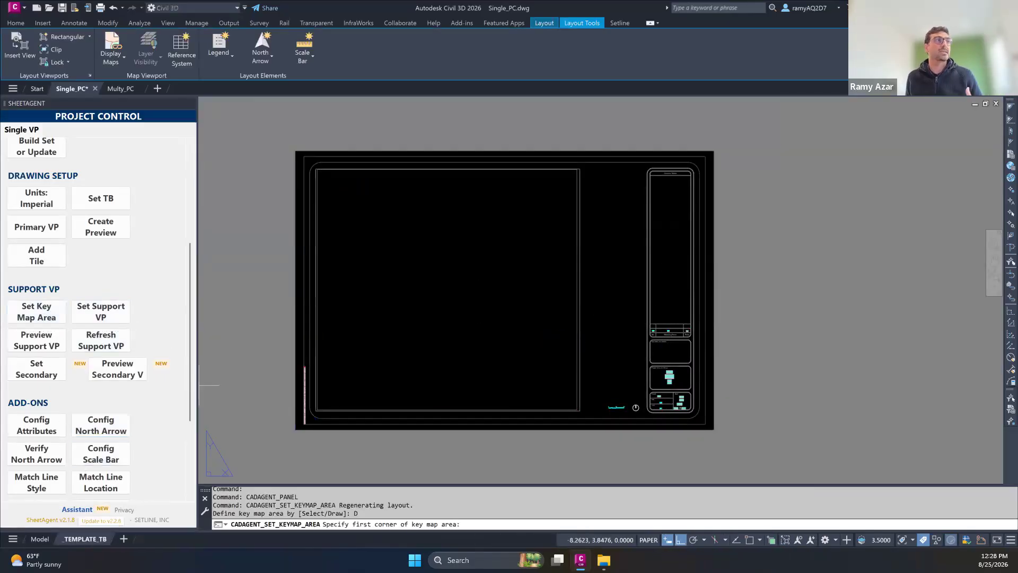
click(588, 331)
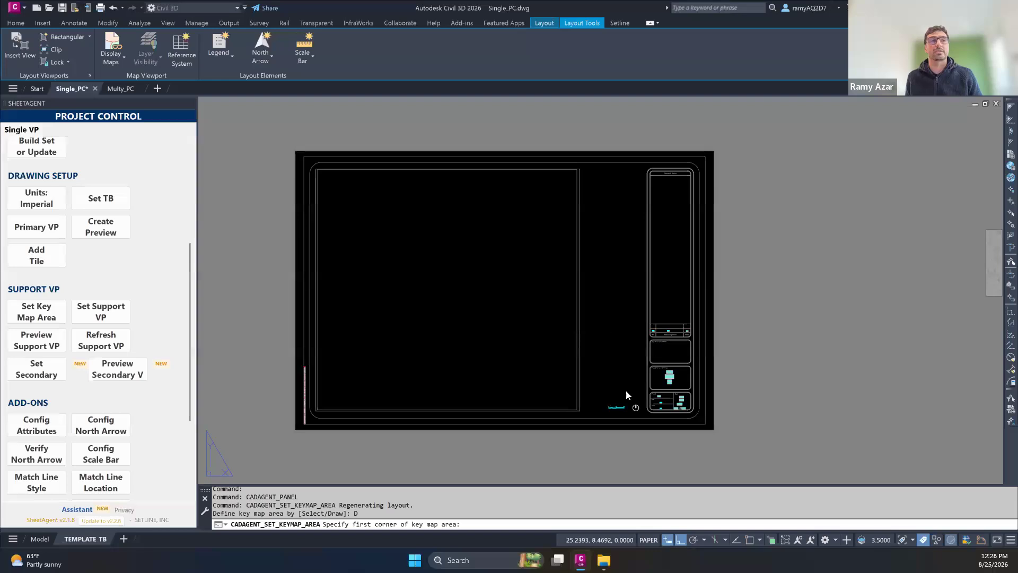
click(641, 391)
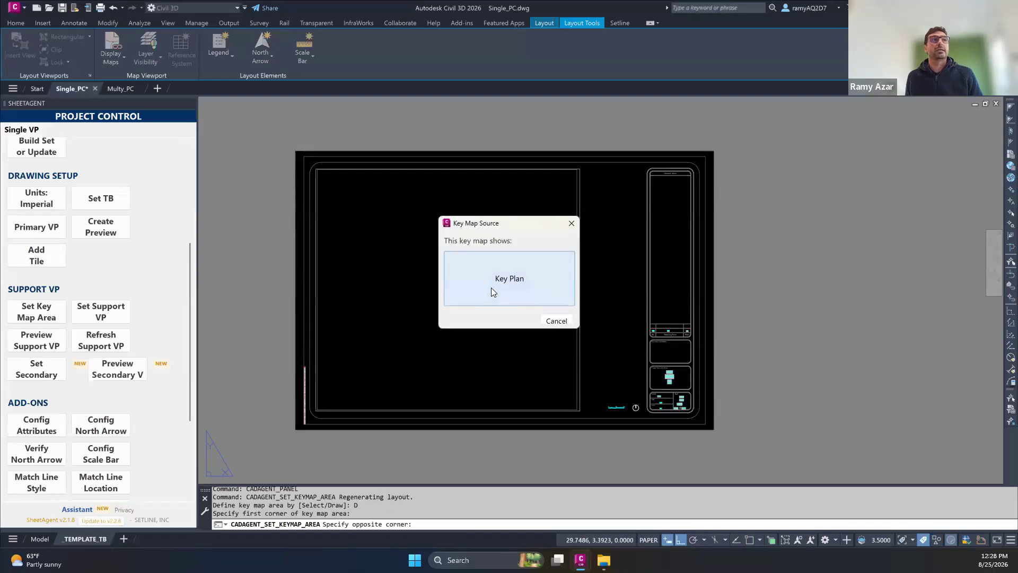
click(491, 287)
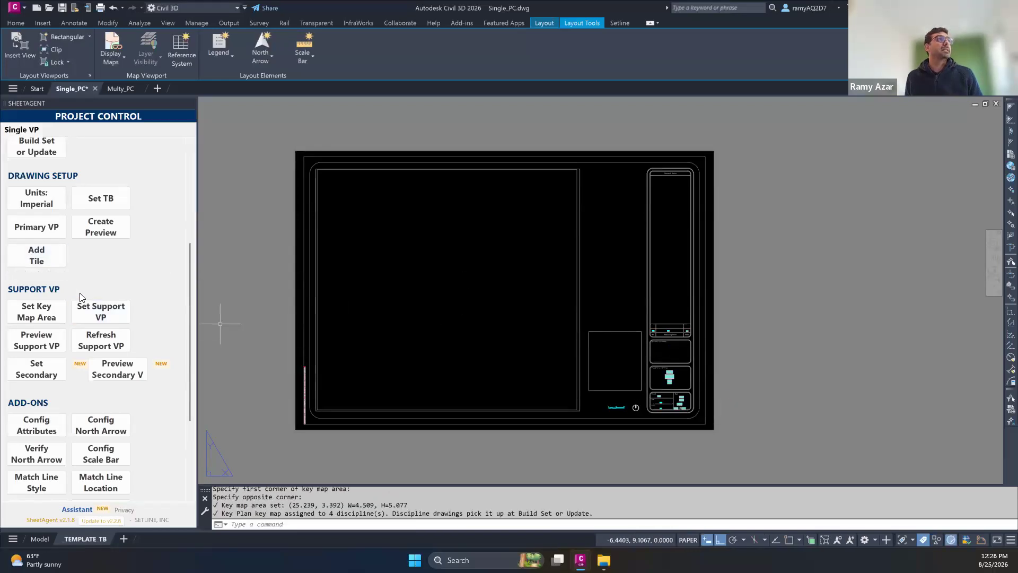
Update only the EXISTING CONDITION discipline with Build Set or Update, declining the backup, and dismiss the completion report.
scroll(101, 281, up, 3)
click(36, 305)
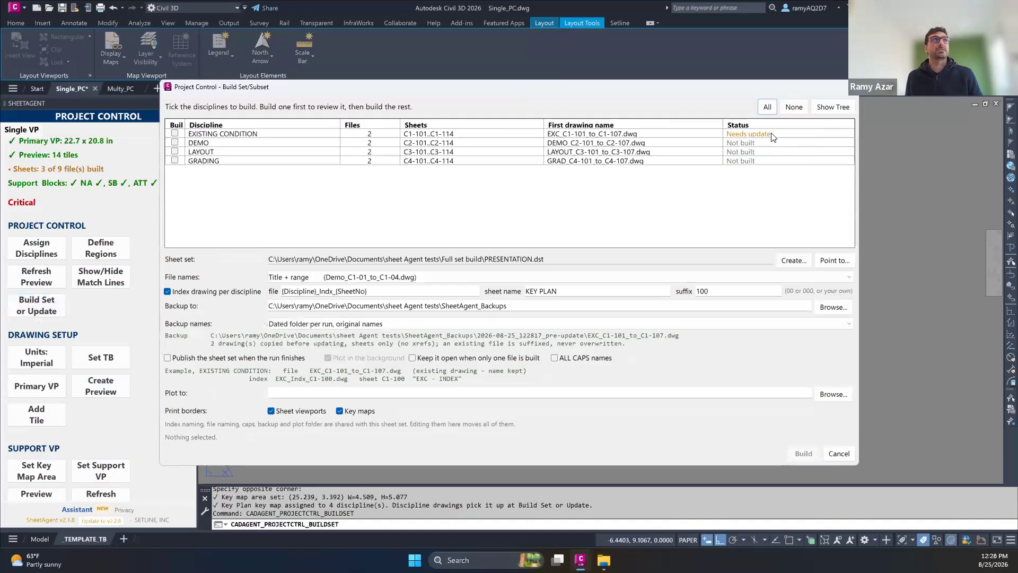
click(772, 137)
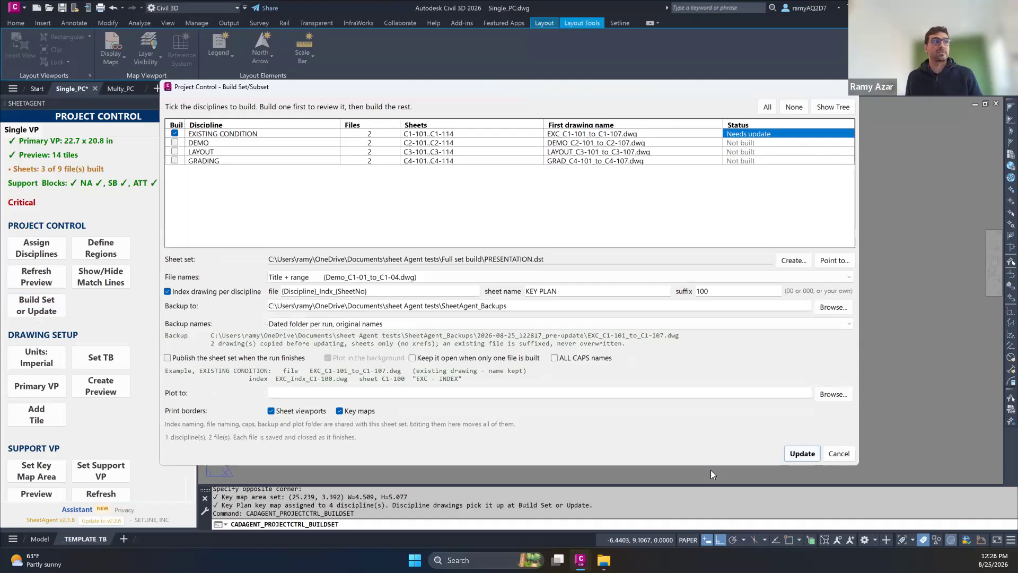
click(803, 453)
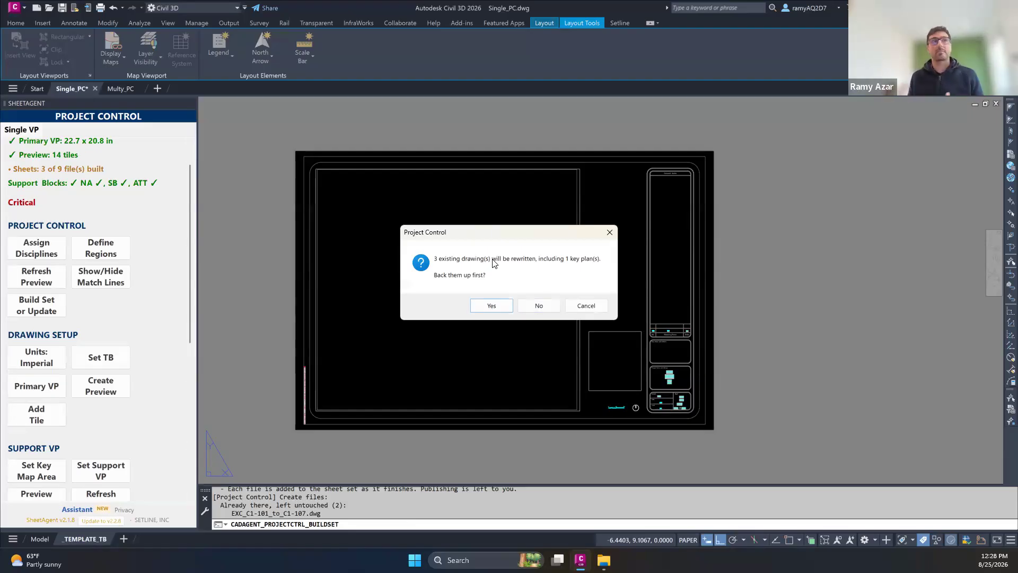
click(537, 305)
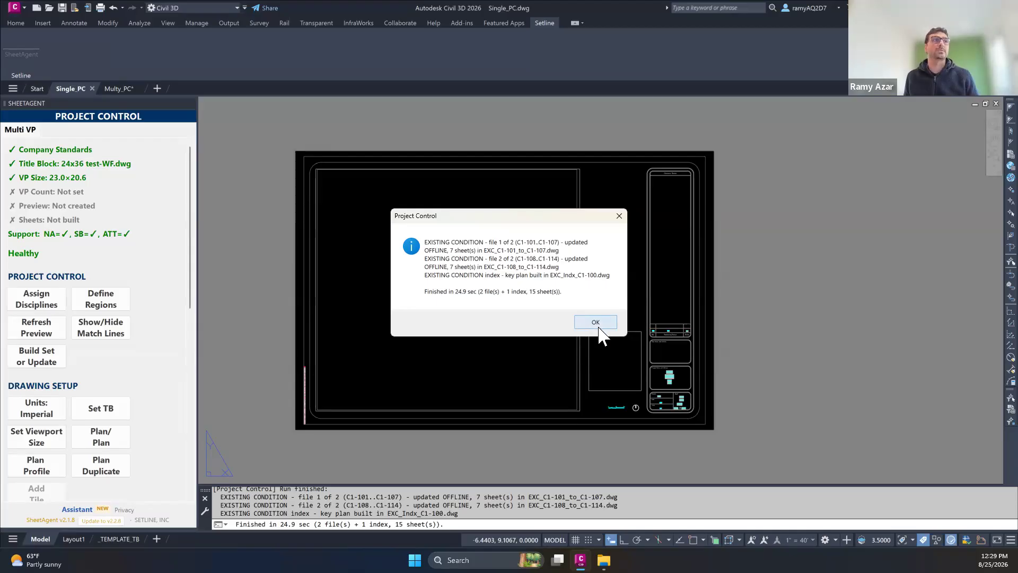
click(595, 322)
Show the Sheet Set Manager with the SHEETSET command.
click(276, 189)
text(SHEEST)
key(Return)
key(Escape)
key(Escape)
text(SHEET)
key(Return)
key(Escape)
key(Escape)
key(Escape)
text(SHEETSET)
key(Return)
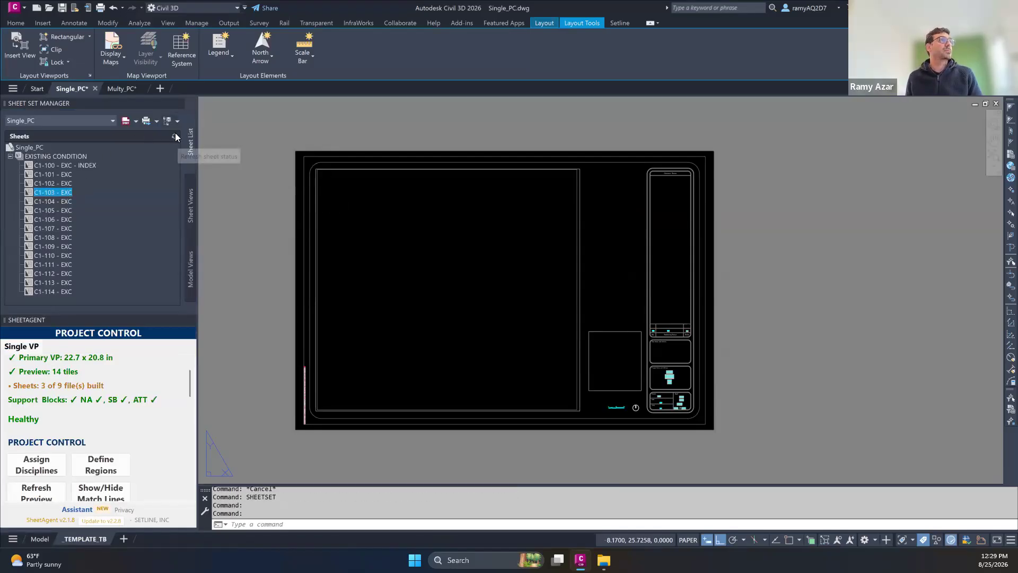
Open sheet C1-103, check the legend and key map there and on C1-106, and save the drawing on closing it.
double_click(46, 194)
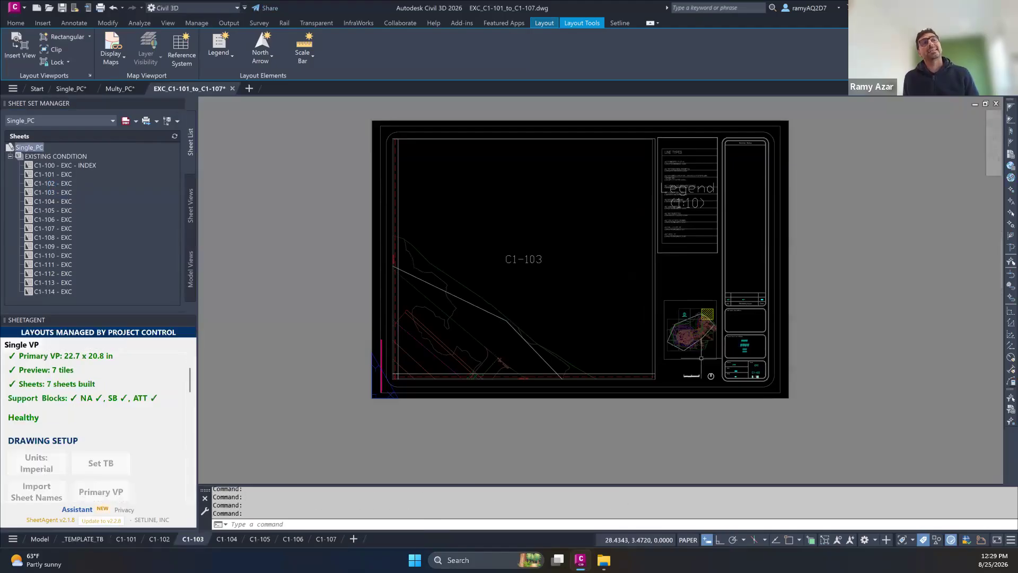
click(293, 539)
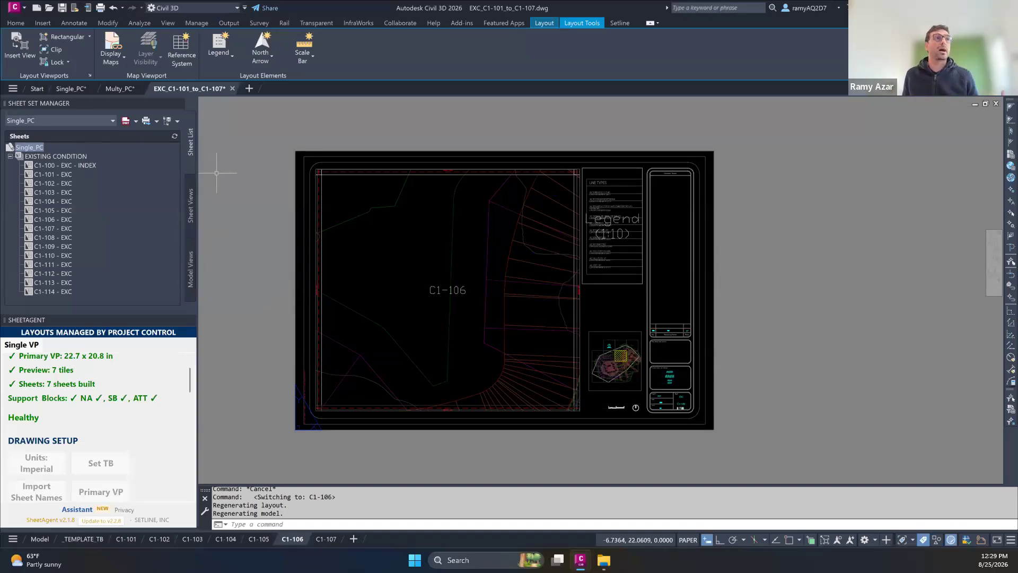
click(233, 89)
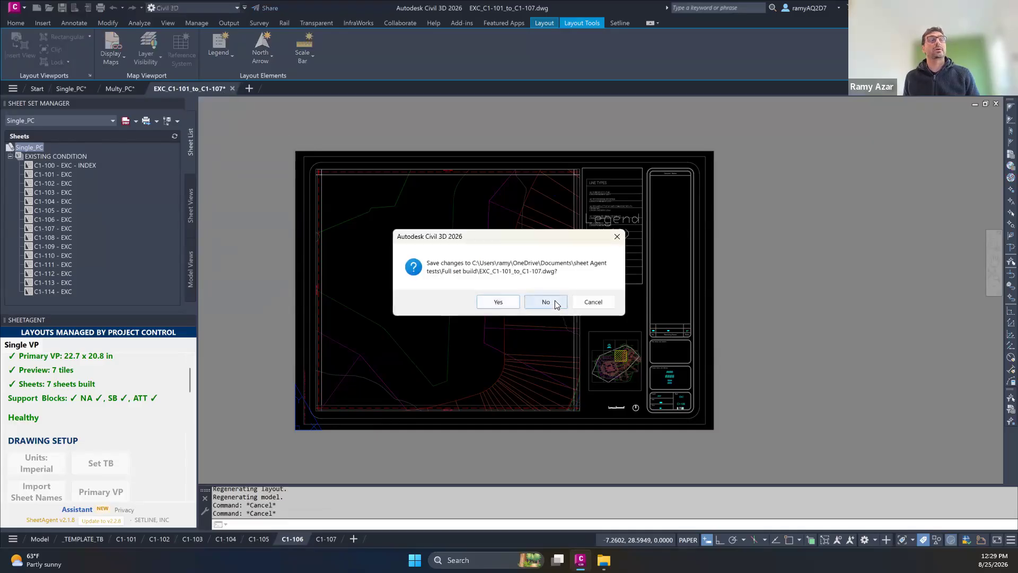
click(503, 303)
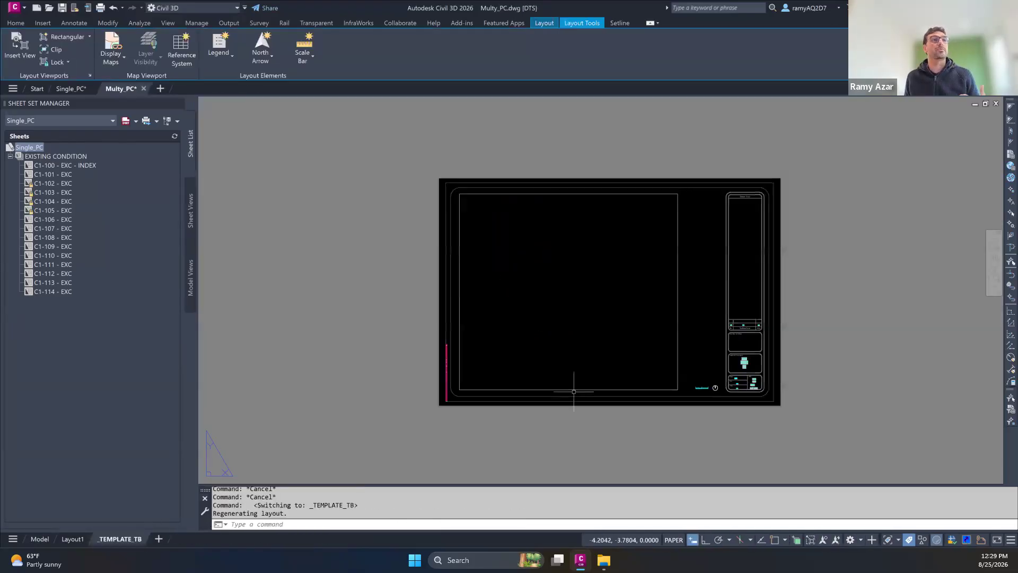
Narrow Multy_PC's template viewport rectangle by stretching its right edge inward 1 unit with Ortho on, and return to model space.
click(677, 276)
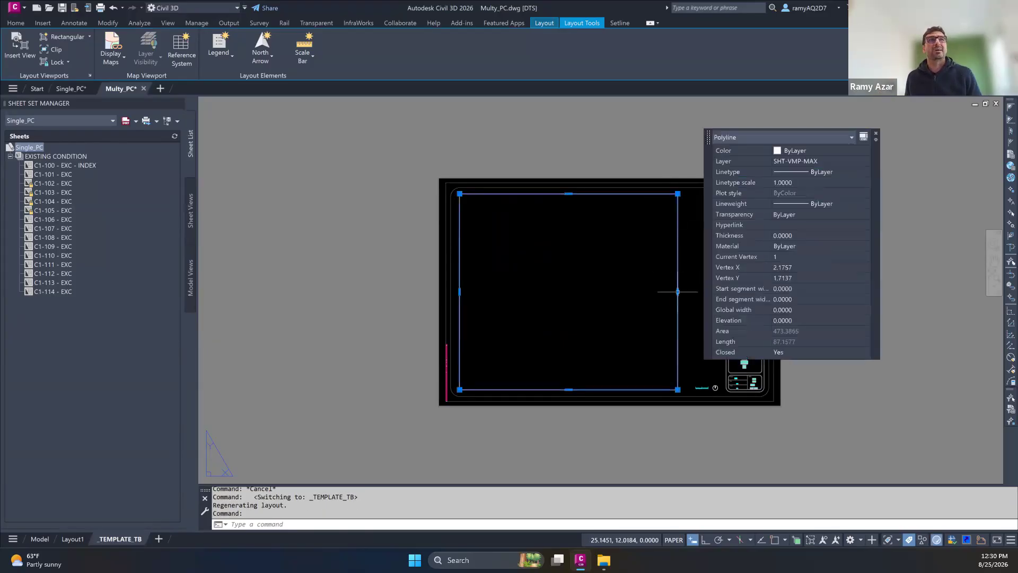
click(678, 292)
key(F8)
text(1)
key(Return)
key(Escape)
key(Escape)
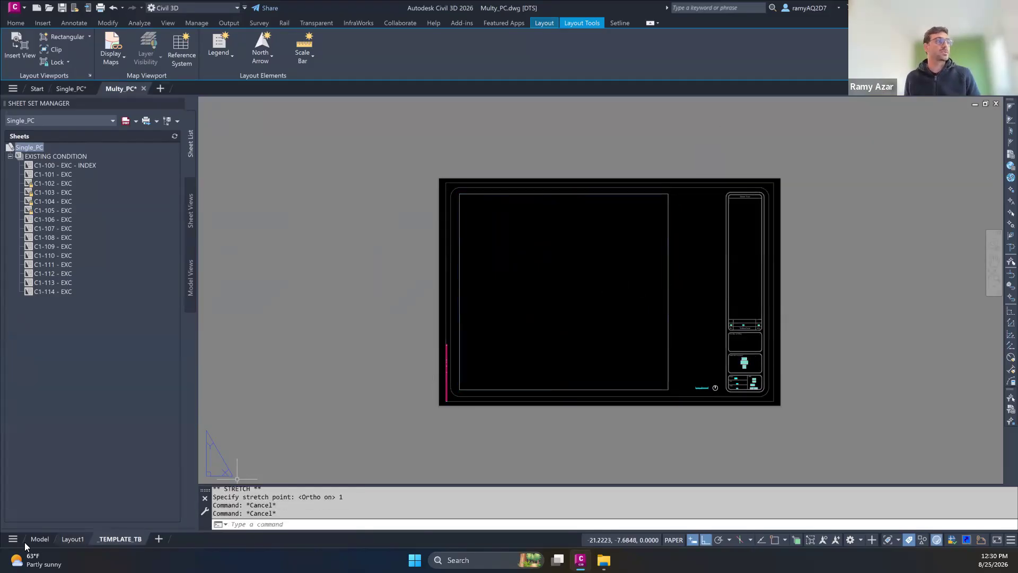
click(38, 539)
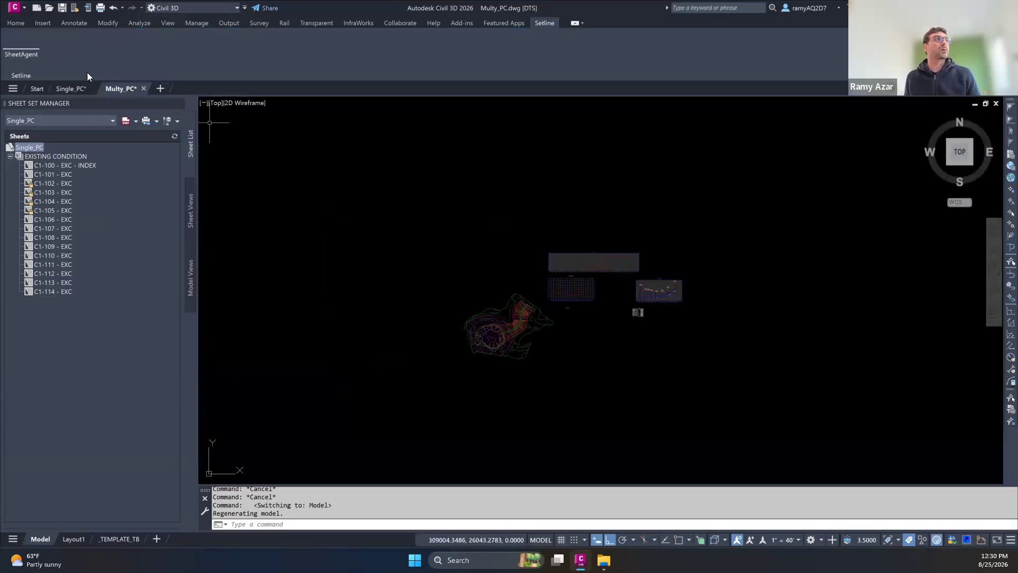
Switch to Single_PC and stretch the right edge of the template's main viewport rectangle inward by 1 unit.
click(69, 89)
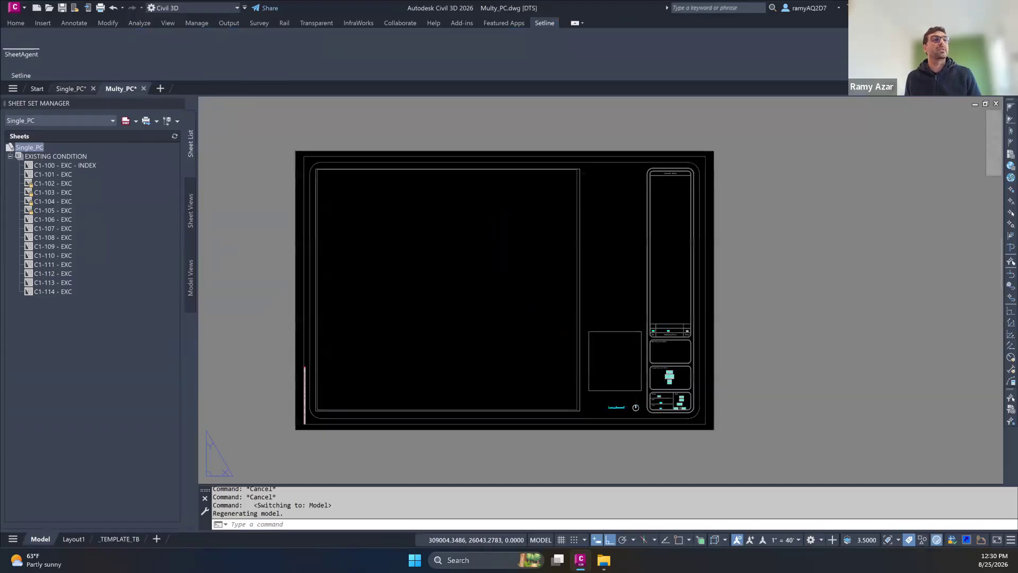
click(579, 247)
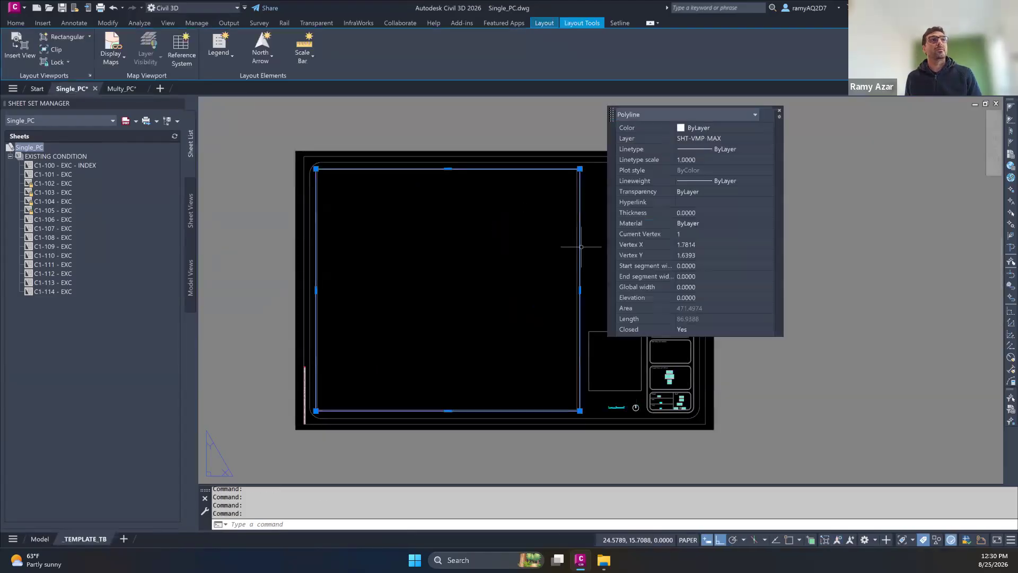
click(579, 290)
text(1)
key(Return)
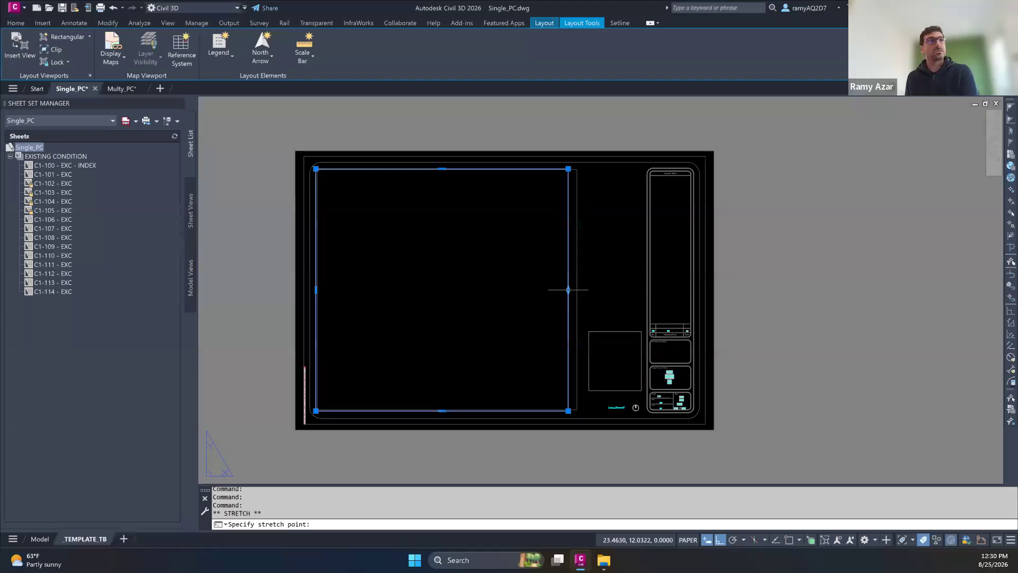
key(Escape)
Replace the Sheet Set Manager with the SheetAgent panel, run Retile from the Health report, and accept the new tile layout.
click(179, 103)
text(ca)
key(Return)
scroll(72, 497, down, 5)
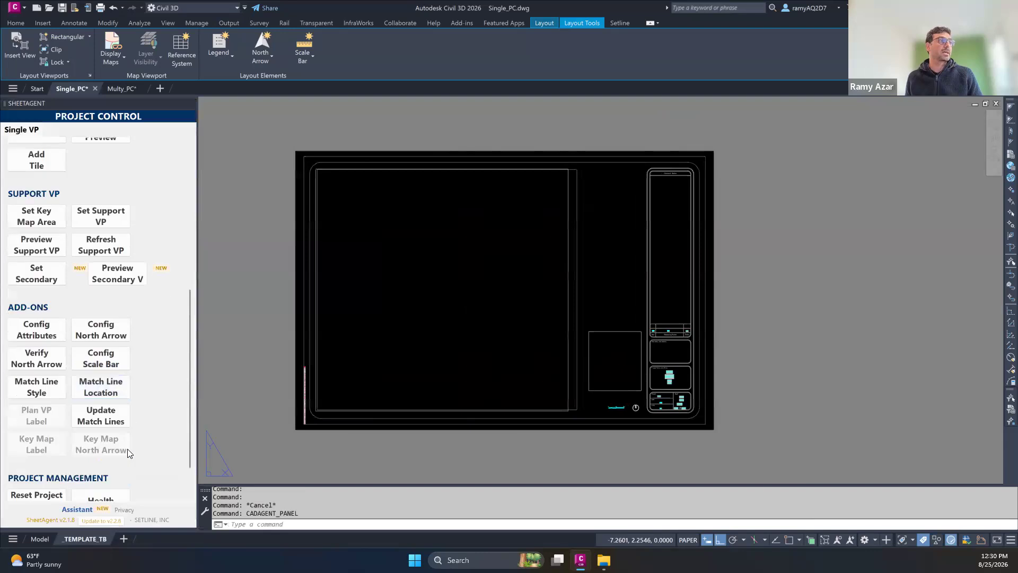
click(101, 452)
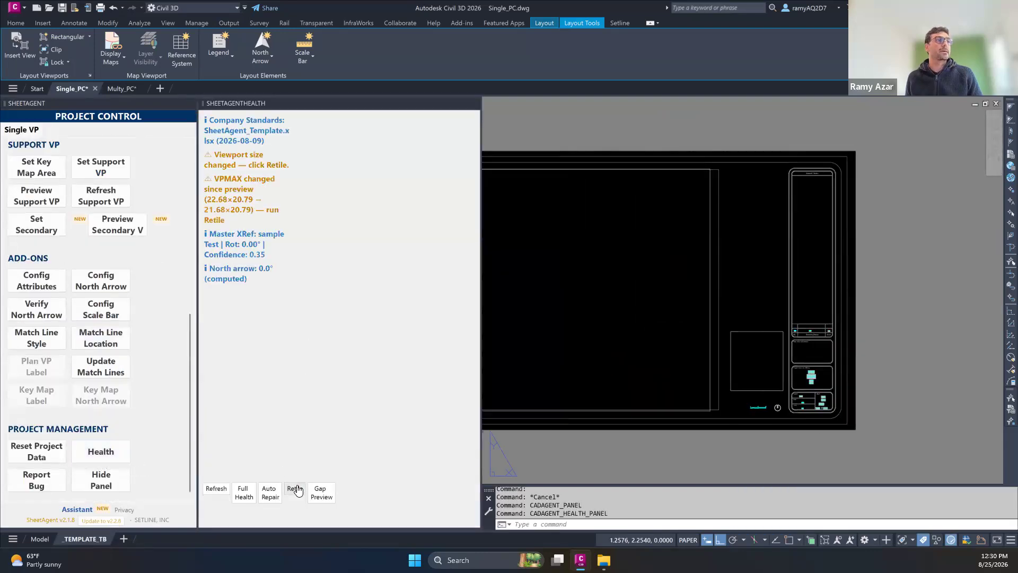
click(295, 488)
key(Return)
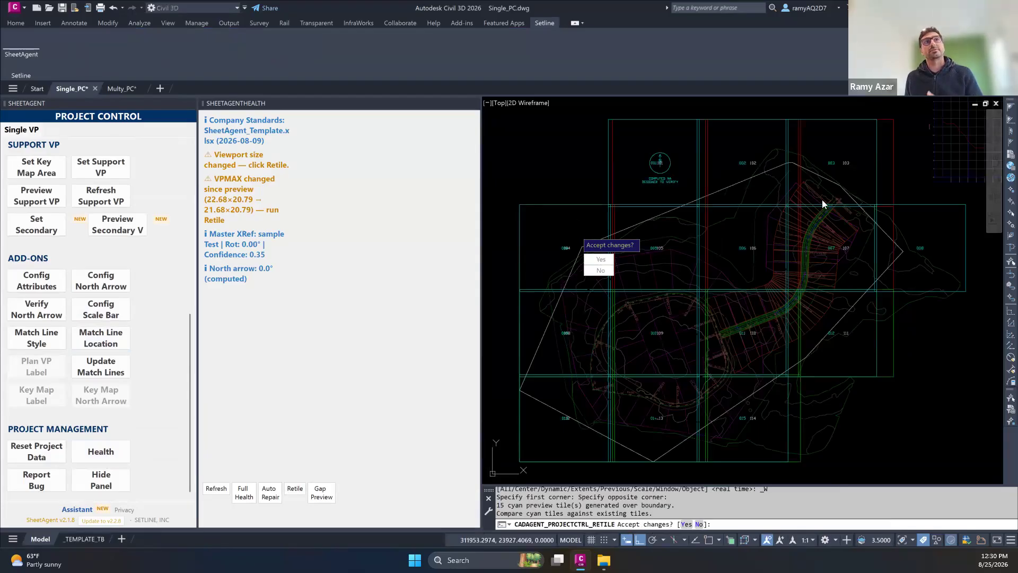
click(600, 259)
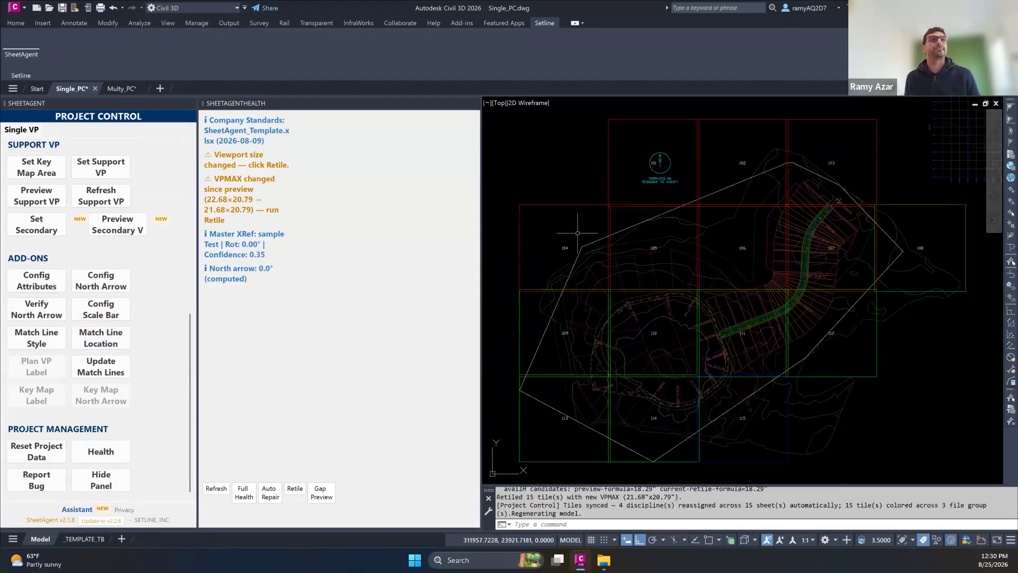
Delete the far-right tile 108 beyond the project boundary in model space and close the SheetAgent Health report.
click(925, 202)
key(Delete)
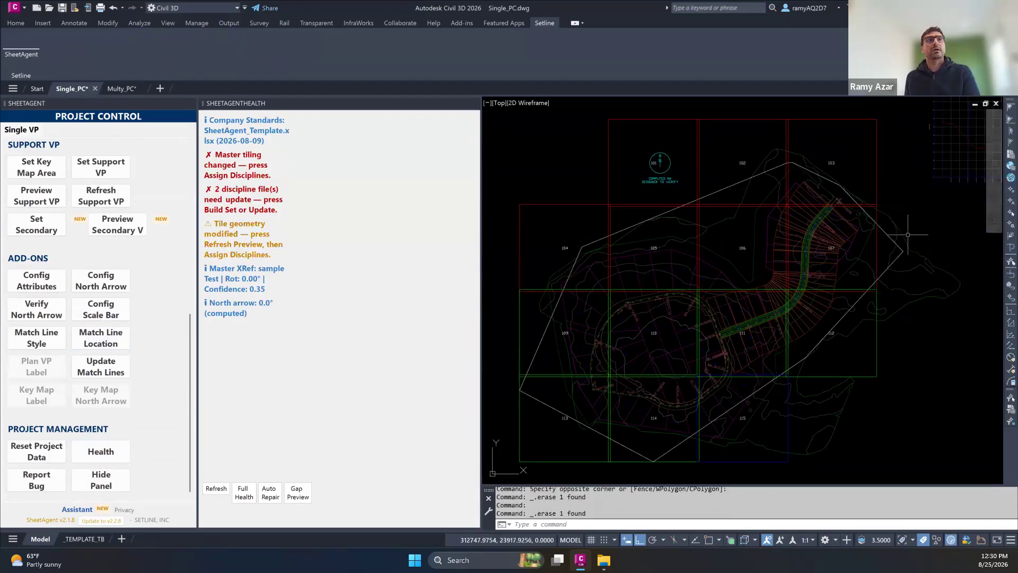
scroll(908, 235, down, 2)
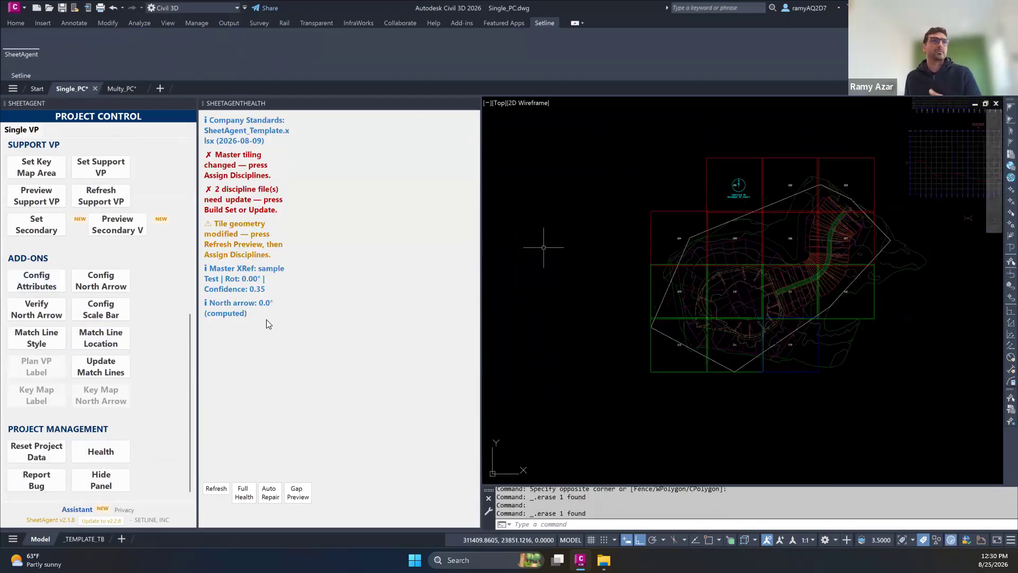
click(474, 103)
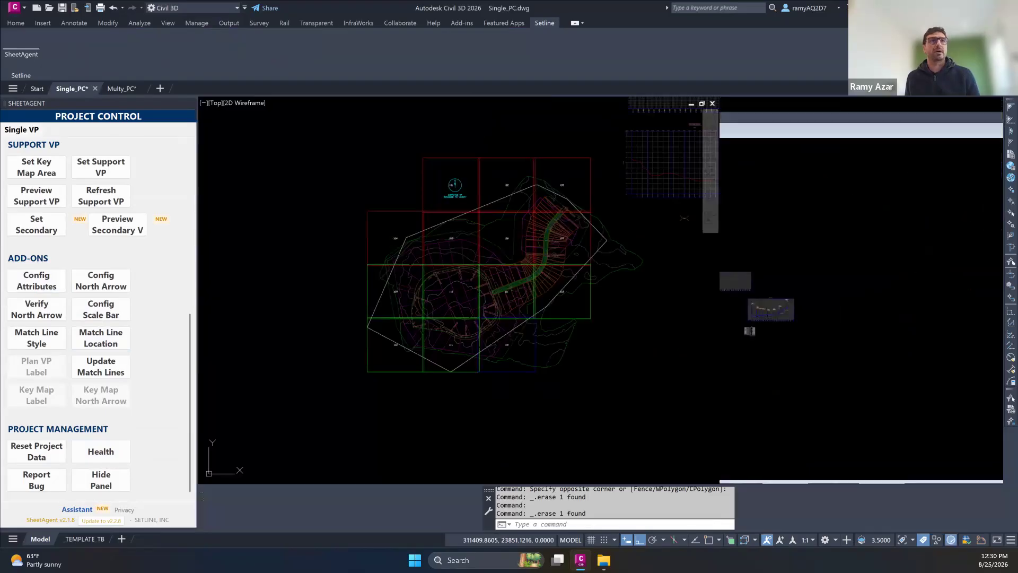
Reassign the disciplines to the revised tiling with Apply + Render, keeping suffix start 101 and 7 sheets per file, and accept the set review.
scroll(39, 286, up, 4)
scroll(39, 286, up, 2)
click(39, 260)
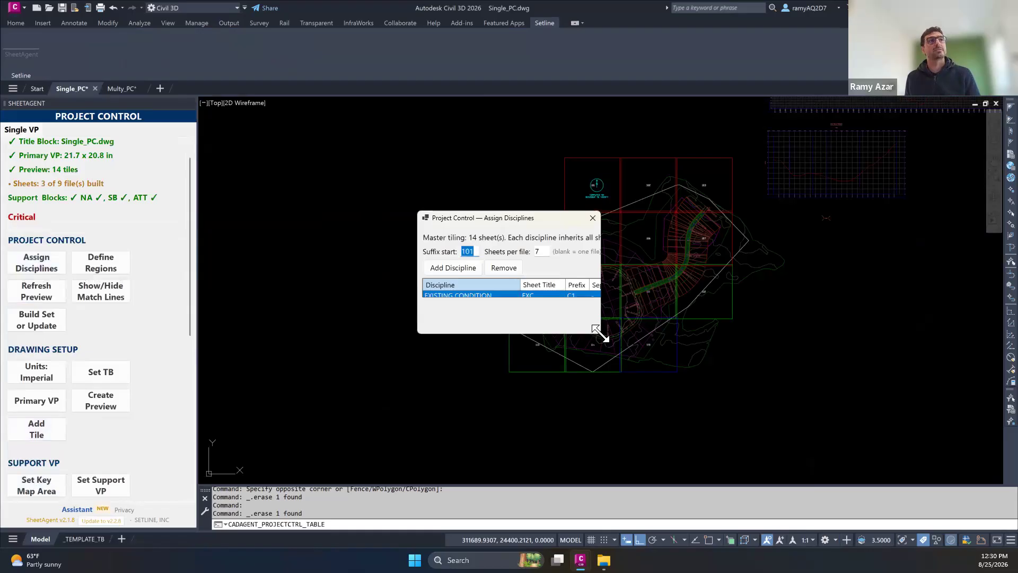
drag(601, 334, 787, 403)
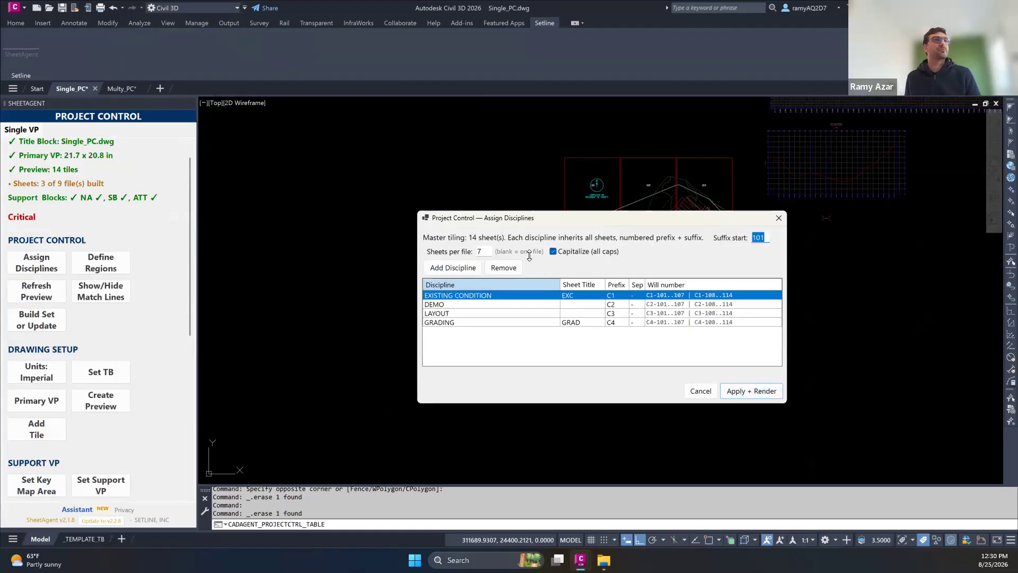
click(766, 393)
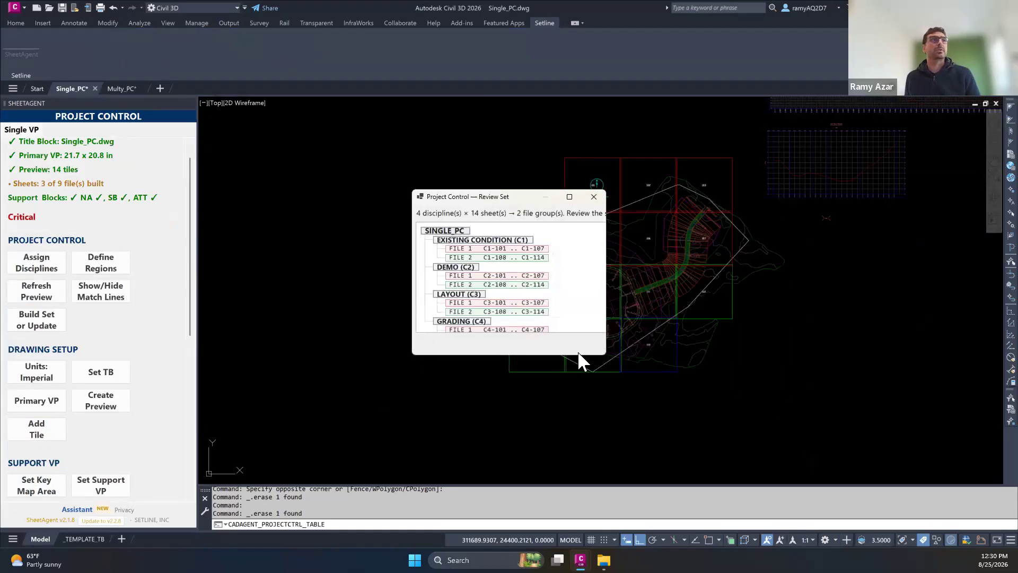
drag(597, 352, 781, 431)
click(757, 421)
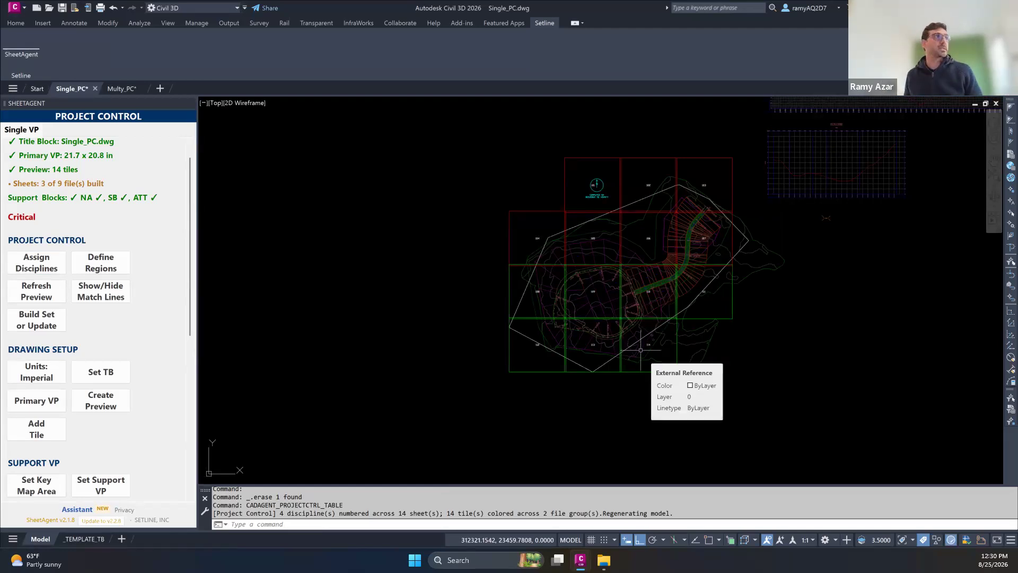
Update only the EXISTING CONDITION discipline for the new tiling with Build Set or Update and dismiss the completion report.
click(32, 345)
click(175, 135)
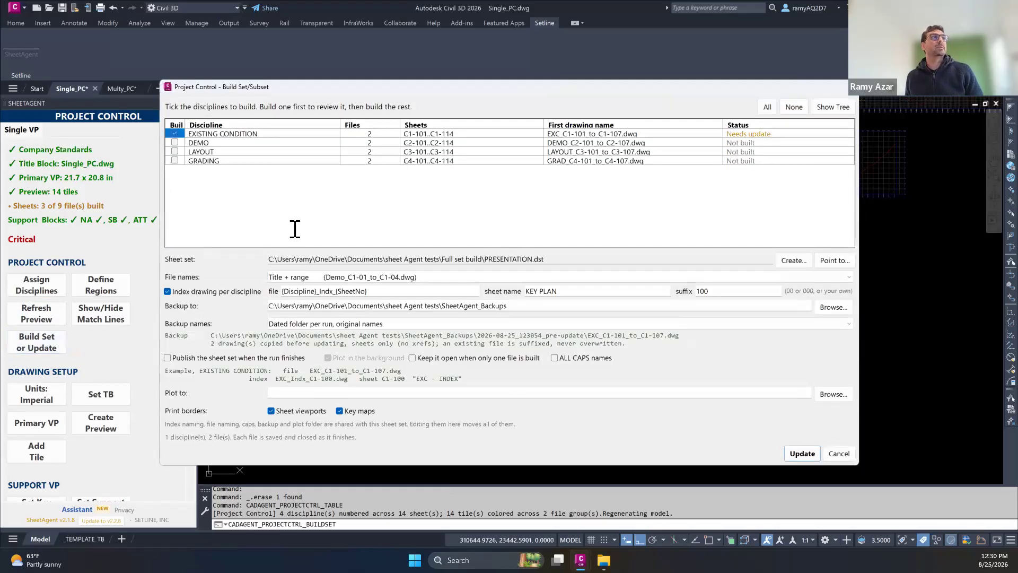
click(803, 454)
click(803, 453)
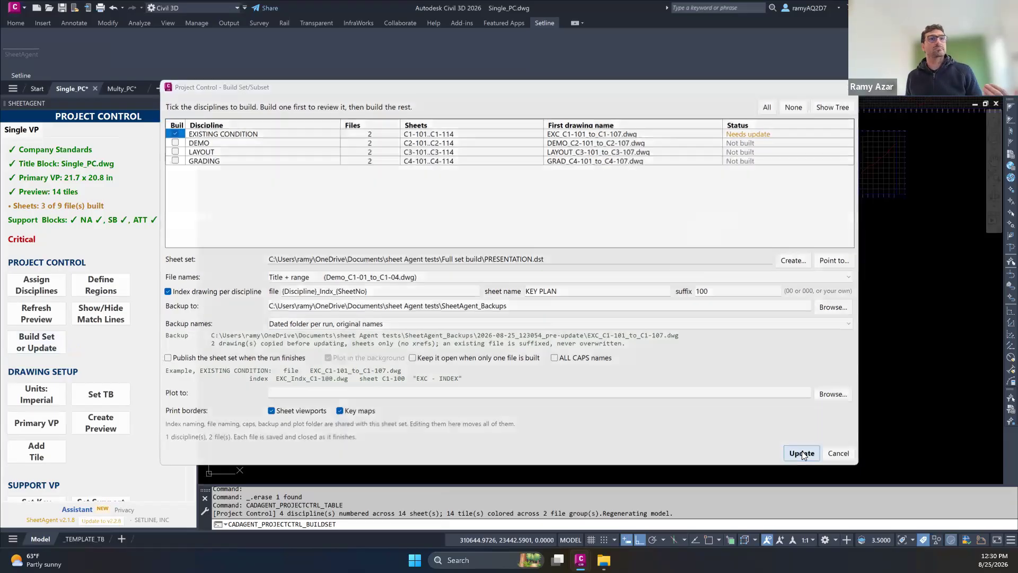
click(539, 306)
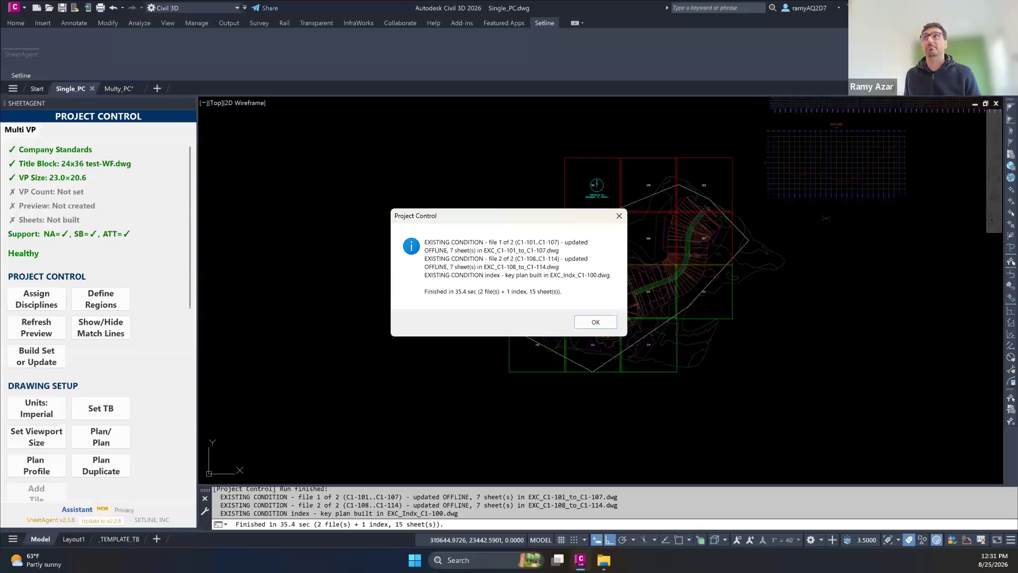
click(603, 322)
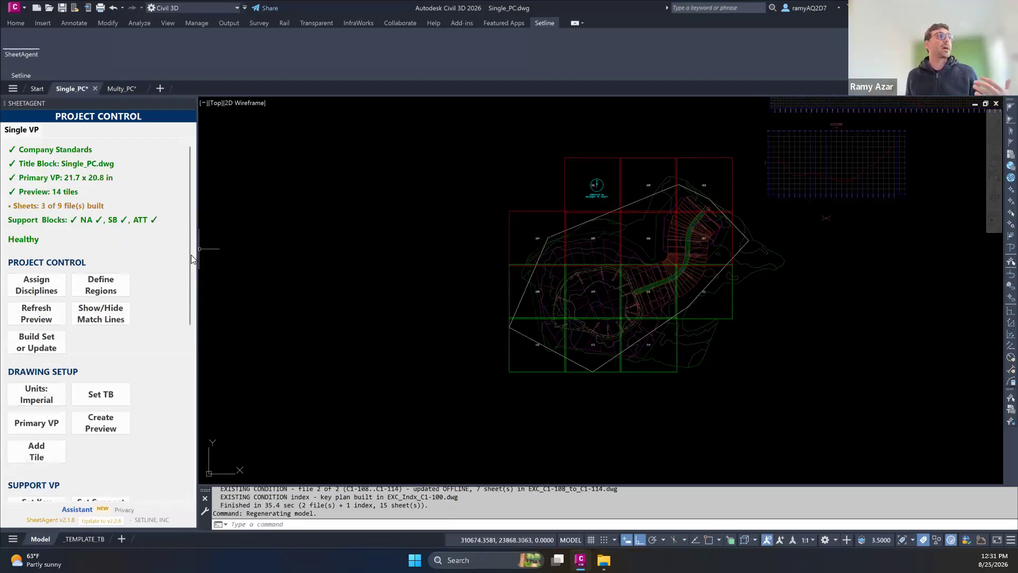
Build the DEMO, LAYOUT and GRADING disciplines with Build Set or Update and dismiss the completion report.
click(23, 344)
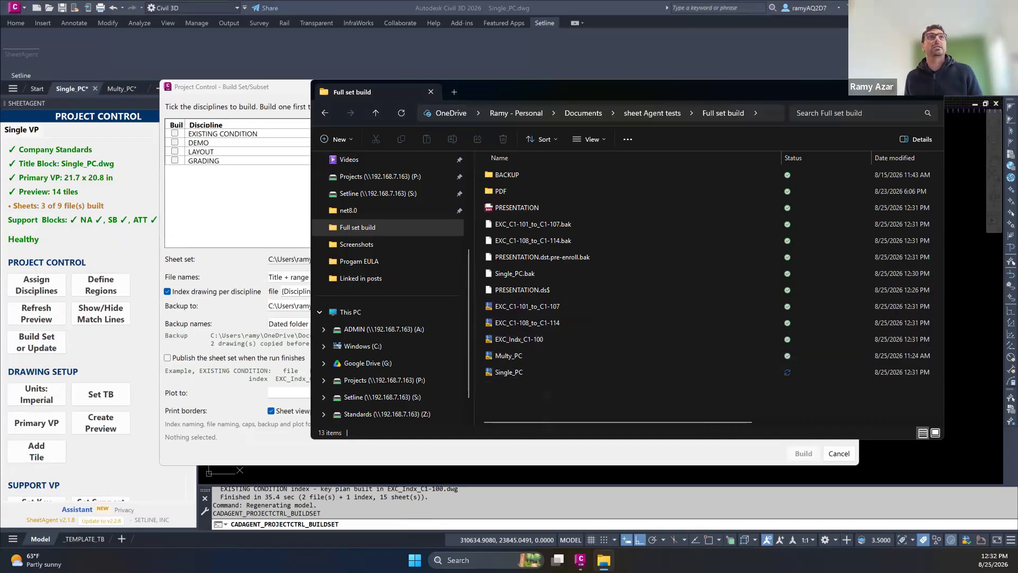
click(881, 90)
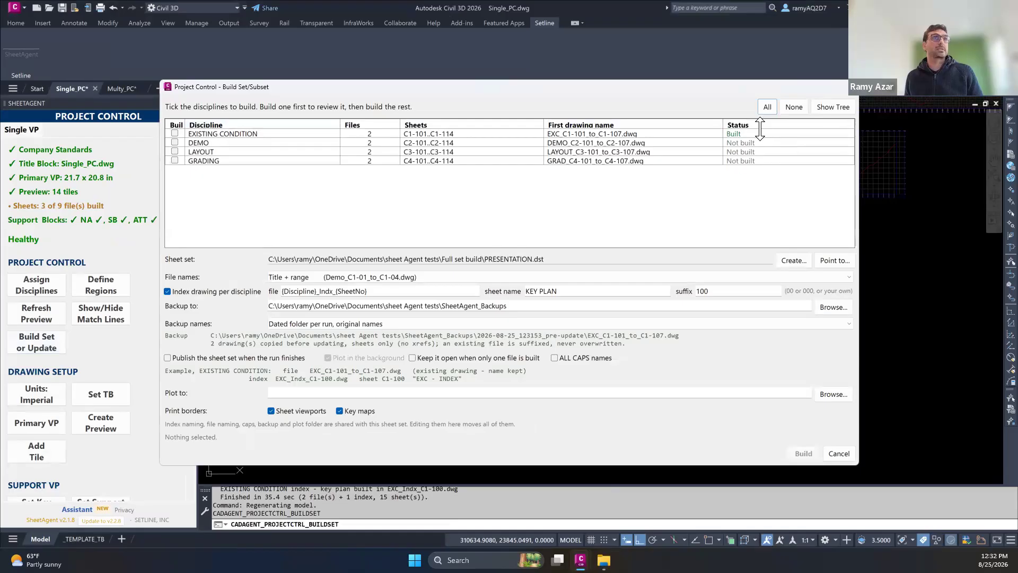
click(174, 143)
click(174, 152)
click(175, 160)
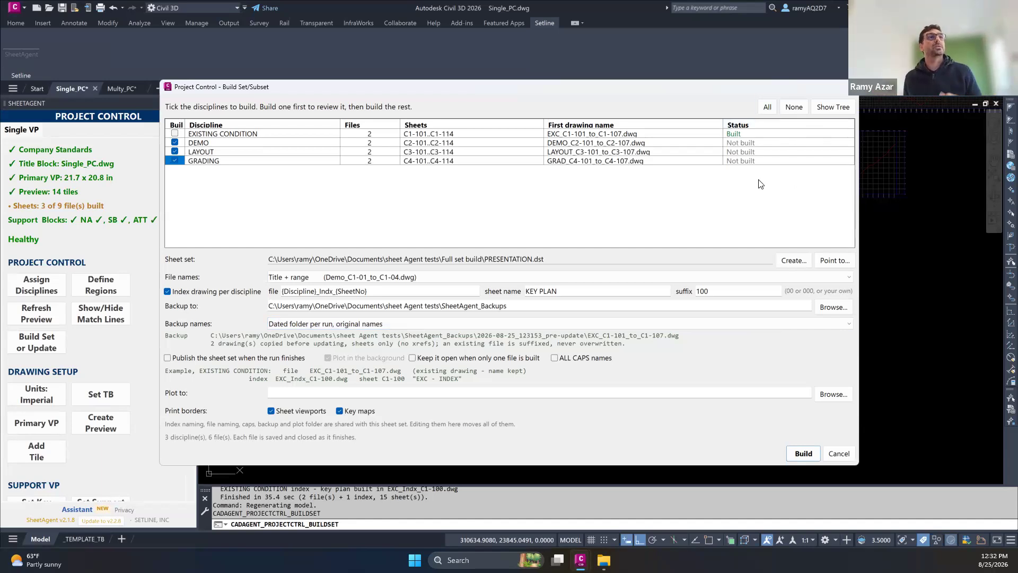
click(803, 454)
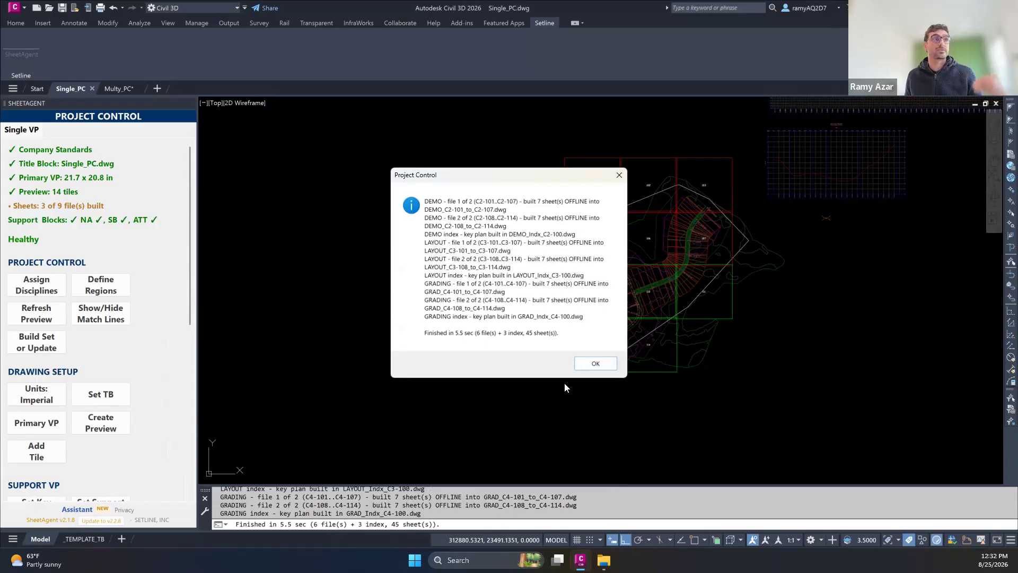
click(596, 363)
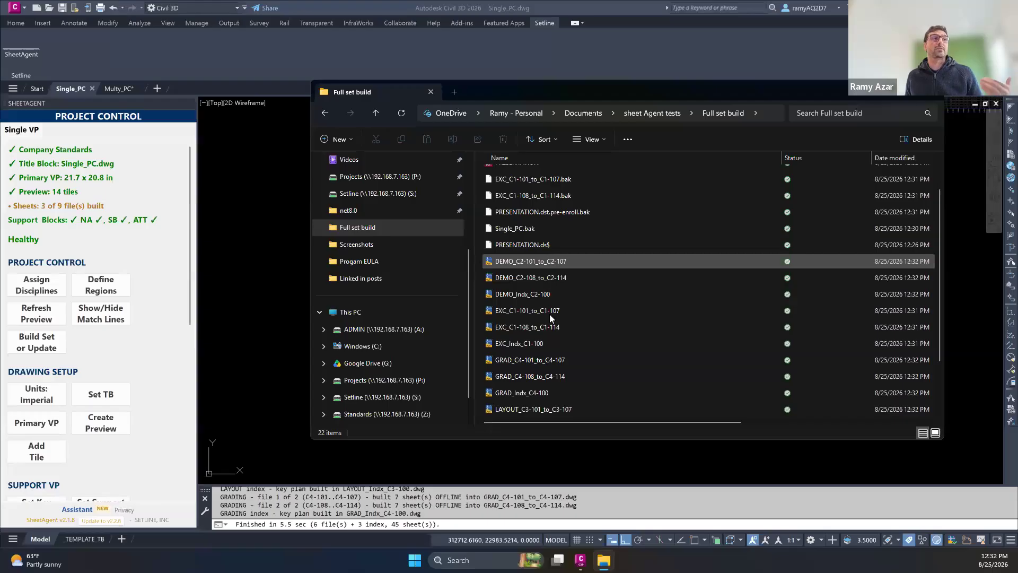
Review the generated discipline drawings and index files in the Full set build folder, and put the folder window away.
scroll(551, 340, down, 1)
scroll(554, 387, down, 1)
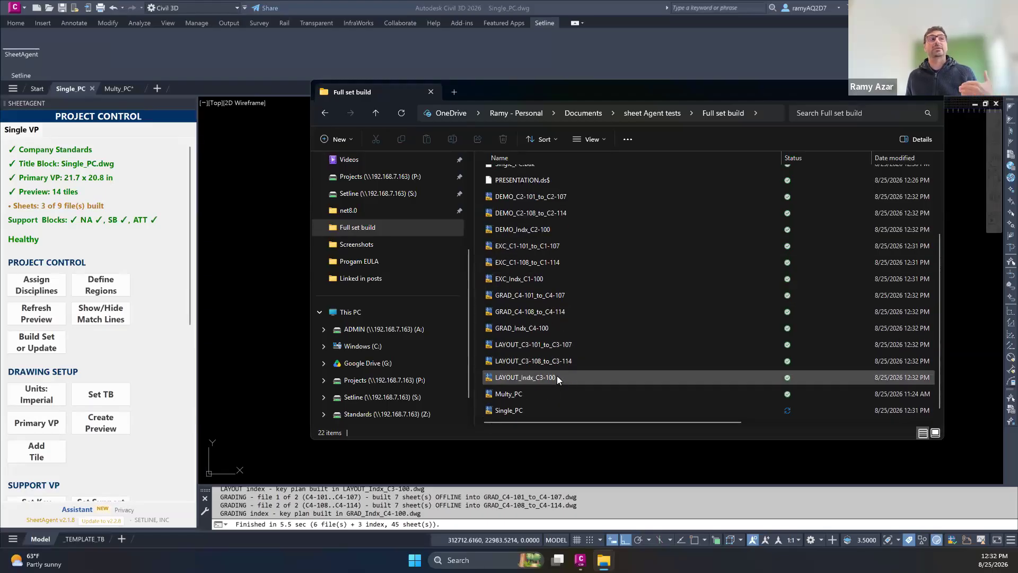
click(884, 103)
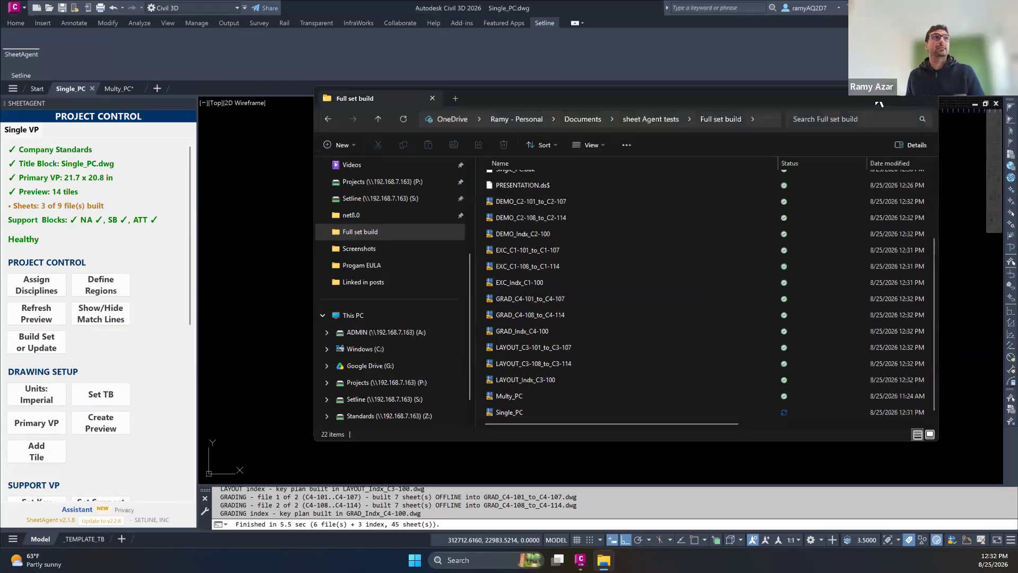
Show the Sheet Set Manager with SHEETSET and reload the project's PRESENTATION sheet set from the Full set build folder.
text(SHEETSET)
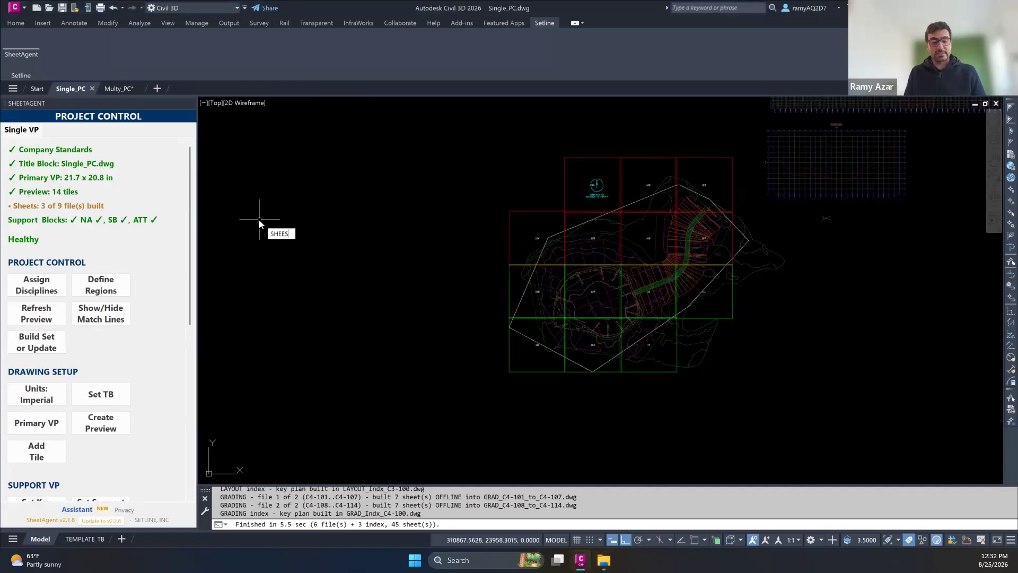
key(Return)
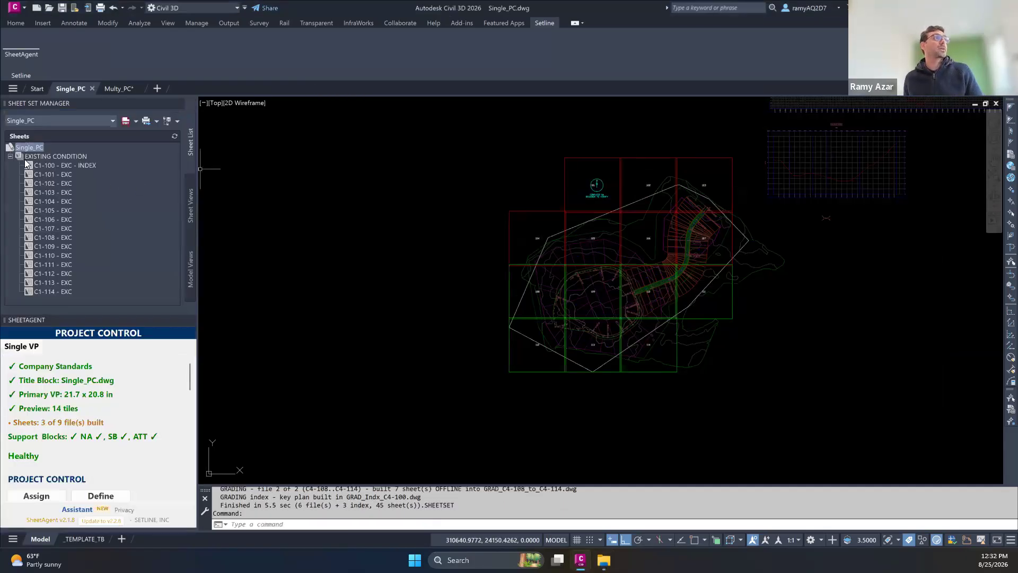
click(17, 150)
click(60, 121)
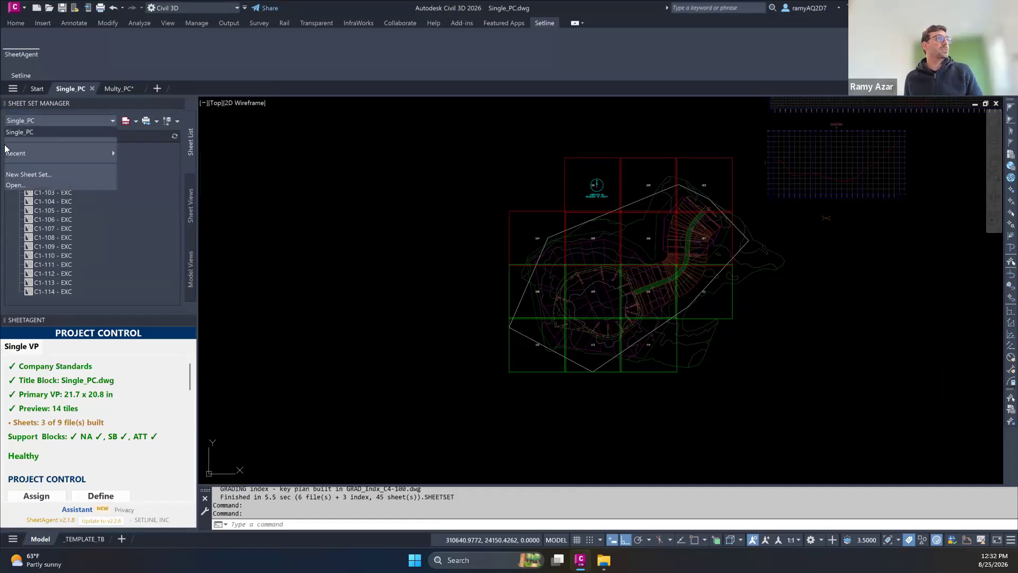
click(21, 184)
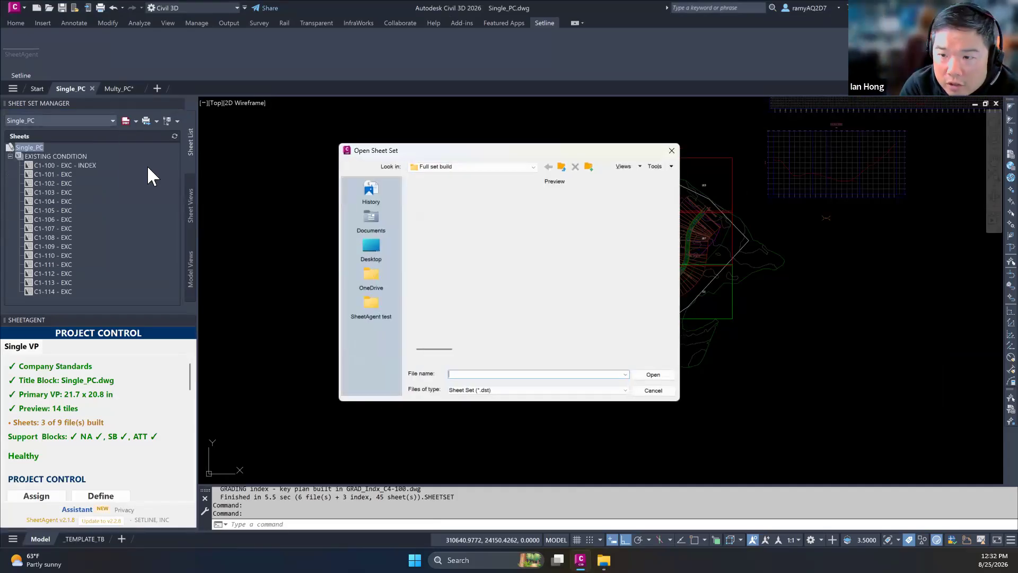
double_click(441, 212)
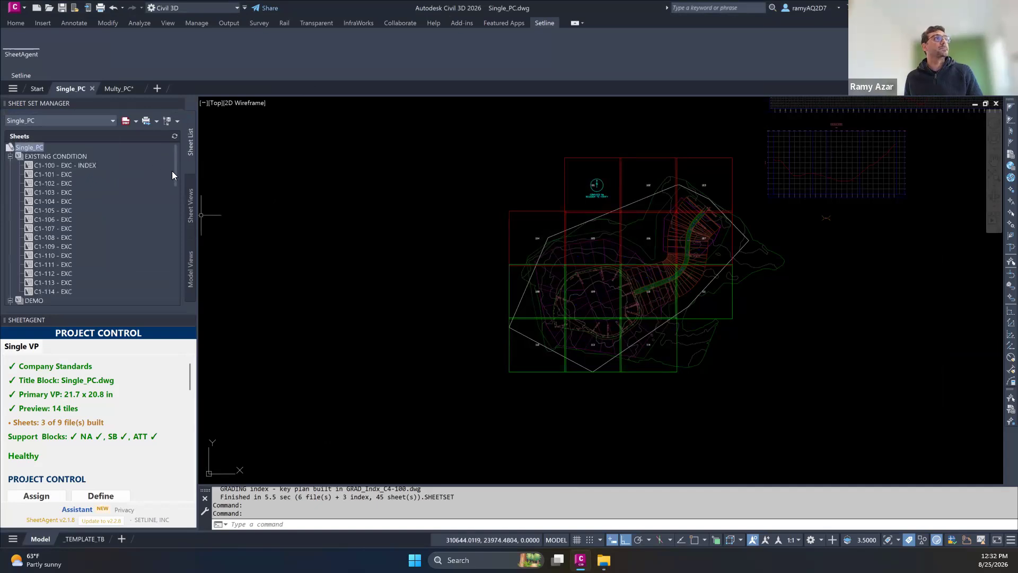
Open sheet C4-109 - GRAD from the GRADING subset and examine its viewport edges, key map and match line label.
drag(174, 189, 170, 294)
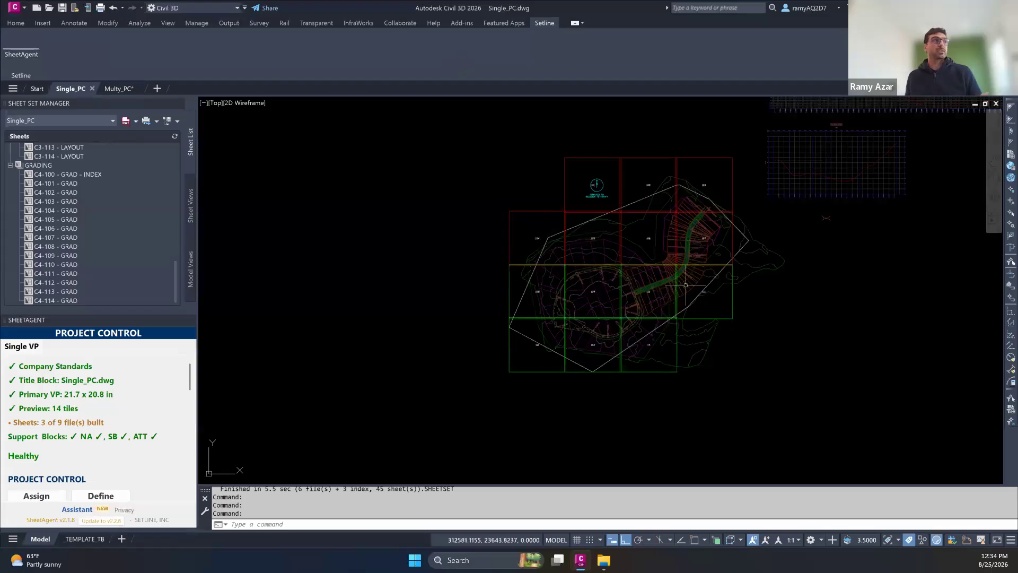
double_click(74, 255)
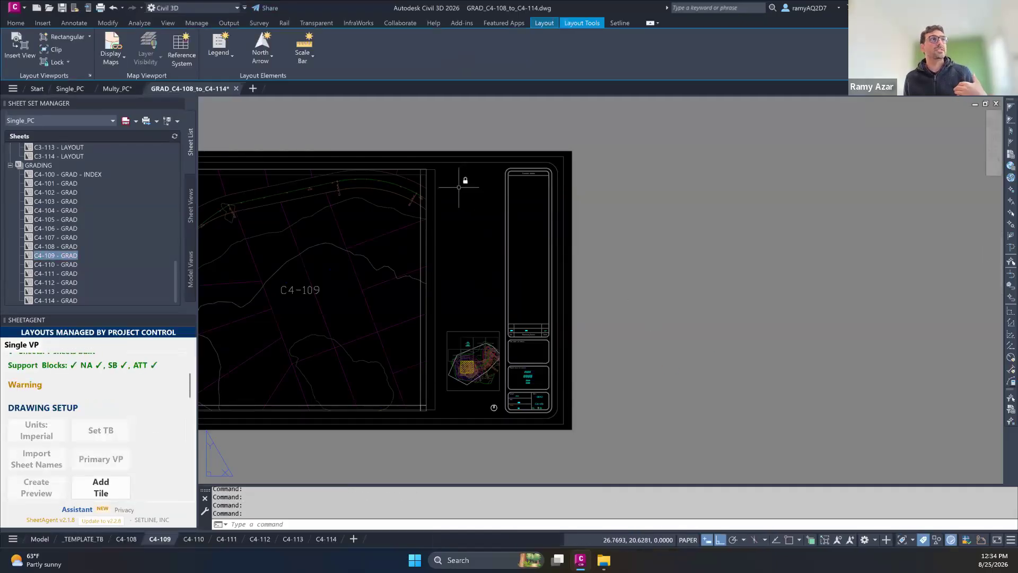
scroll(604, 160, up, 5)
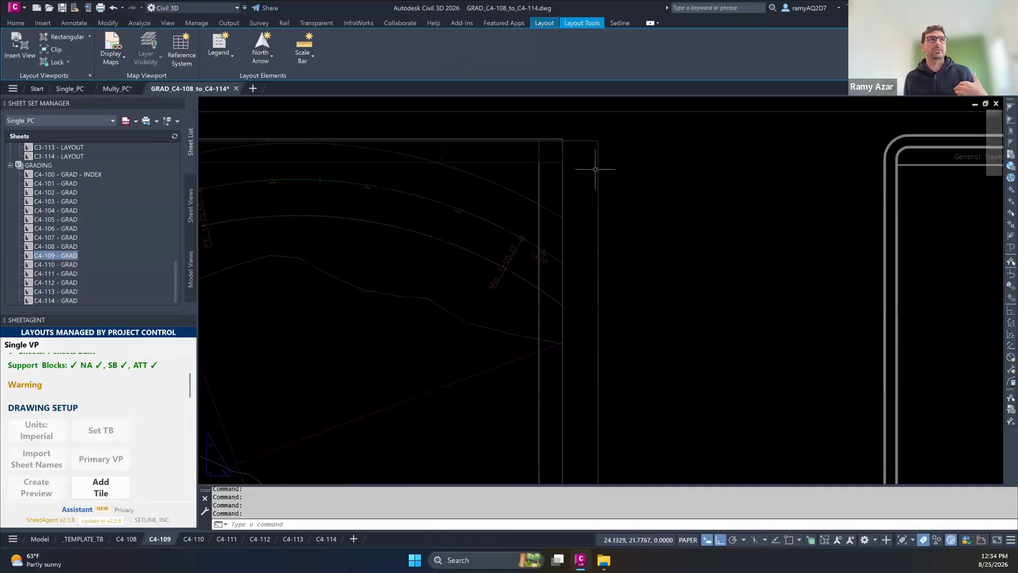
scroll(614, 228, down, 2)
middle_drag(624, 222, 631, 215)
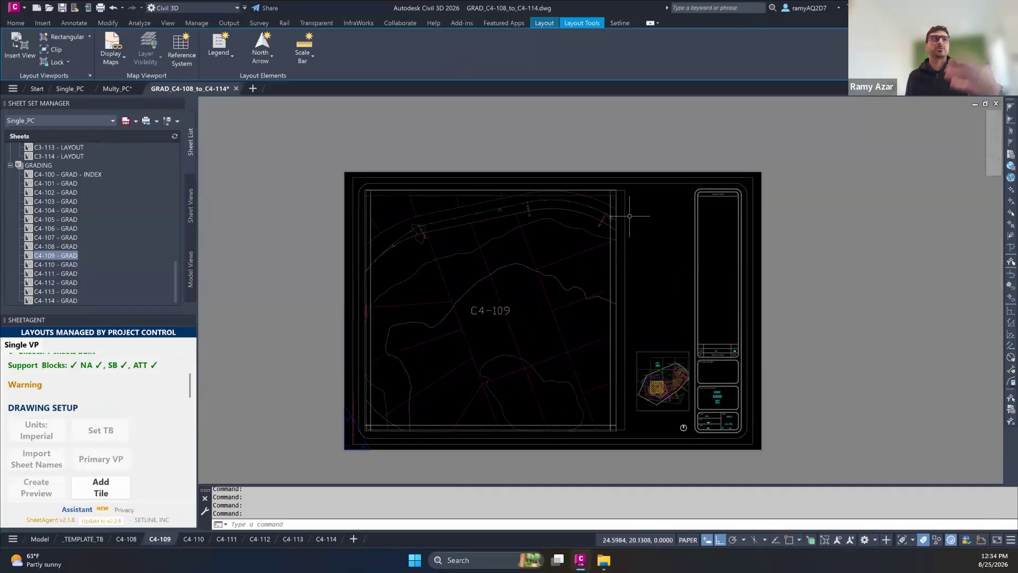
scroll(350, 313, up, 2)
scroll(357, 309, up, 1)
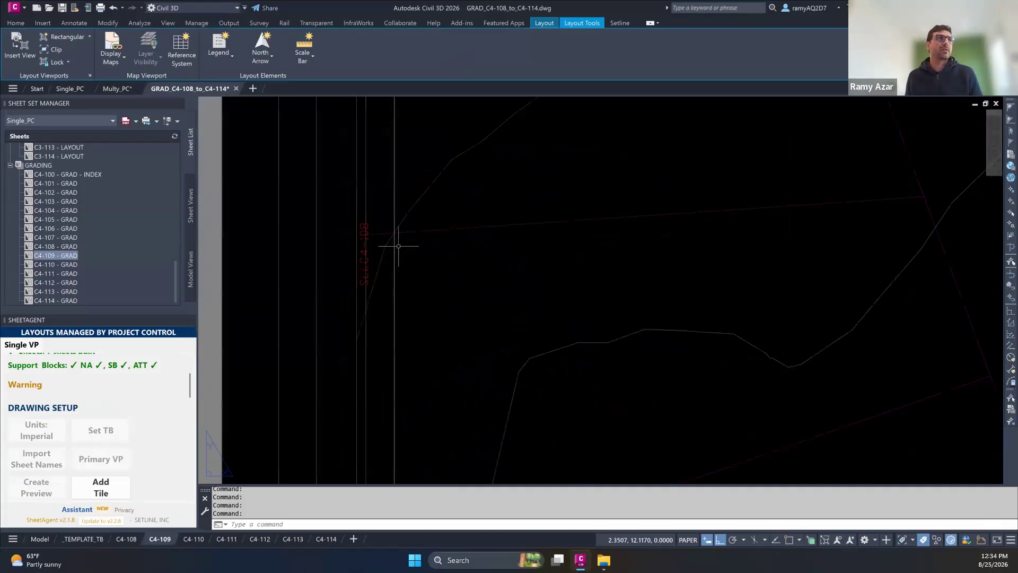
Examine sheet C4-109's highlighted key map tile and the sheet name, number and total in its title block.
scroll(386, 292, down, 5)
scroll(686, 338, up, 4)
scroll(687, 338, up, 3)
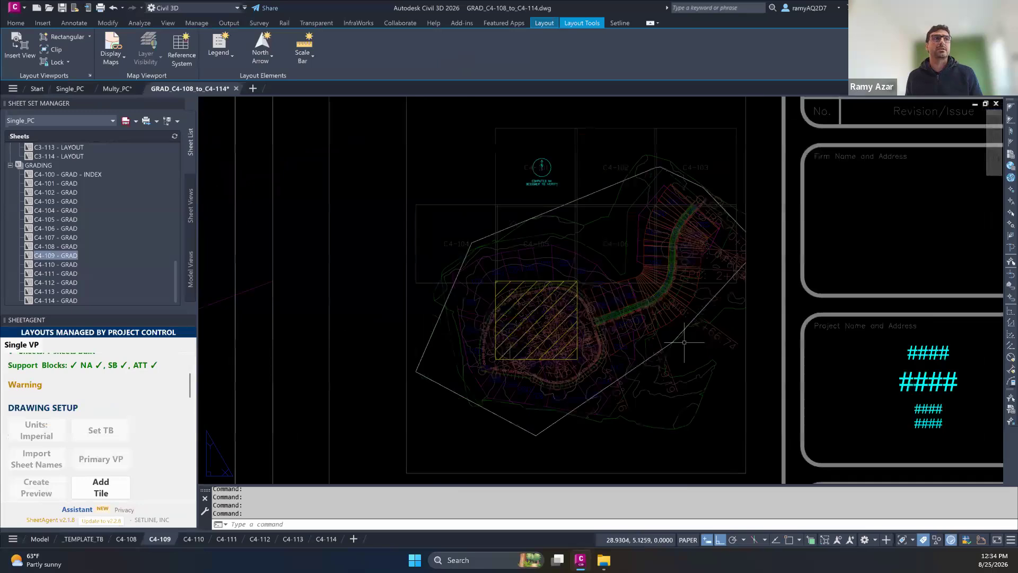
scroll(578, 325, down, 5)
scroll(742, 411, up, 5)
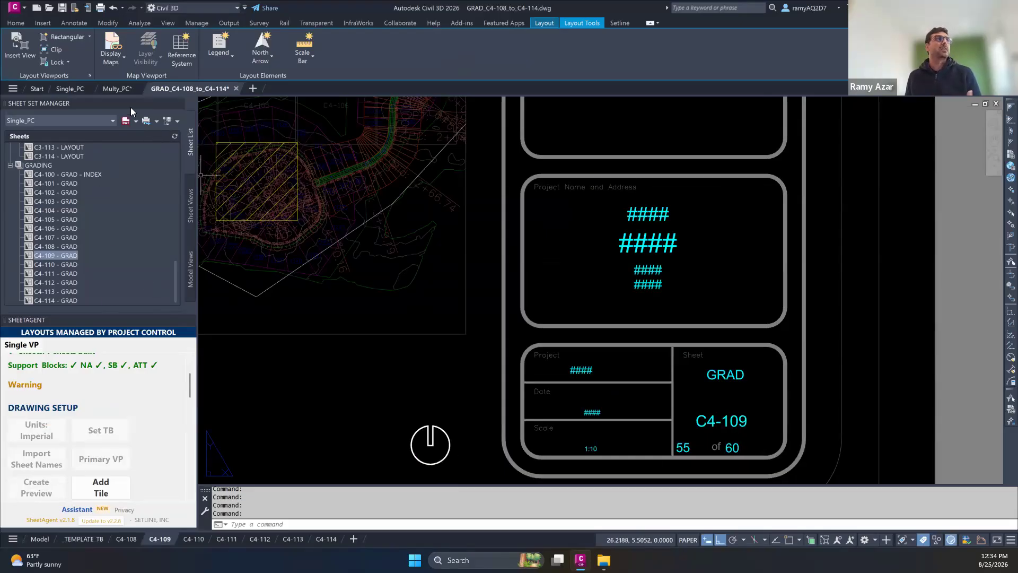
Switch to the Multy_PC drawing and close the Sheet Set Manager so the Multi VP project controls are fully shown.
click(113, 89)
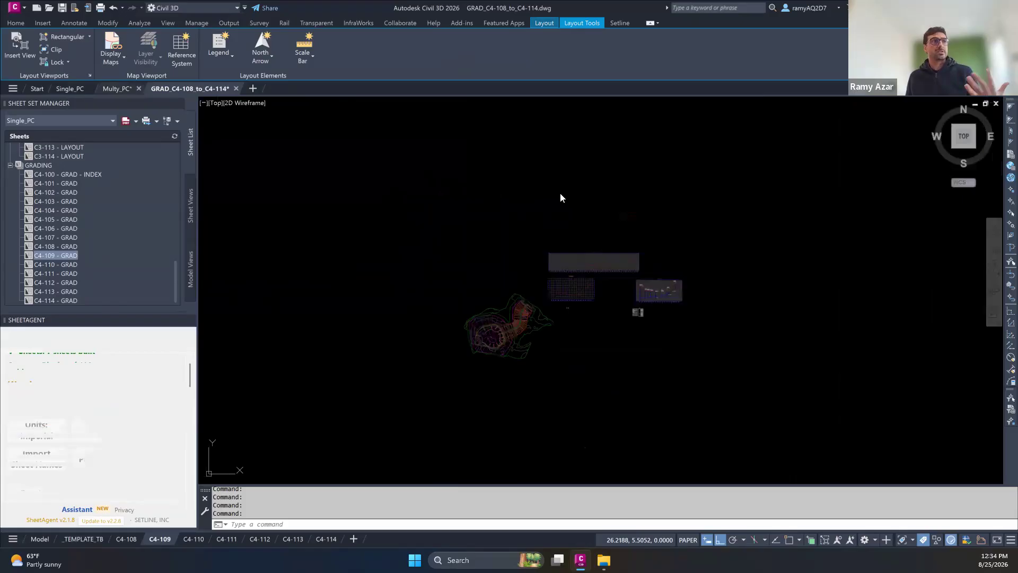
middle_drag(461, 248, 504, 246)
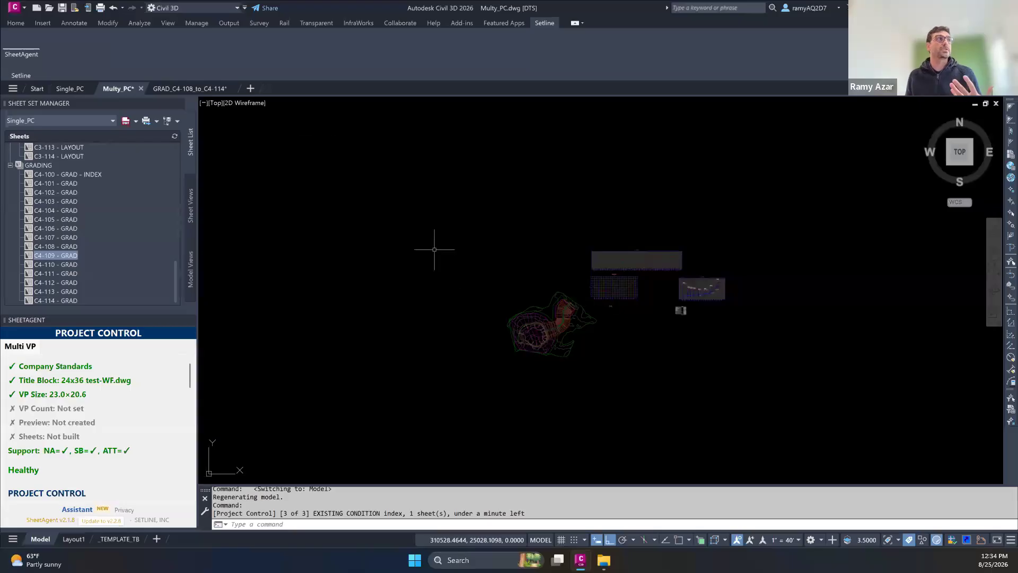
click(179, 103)
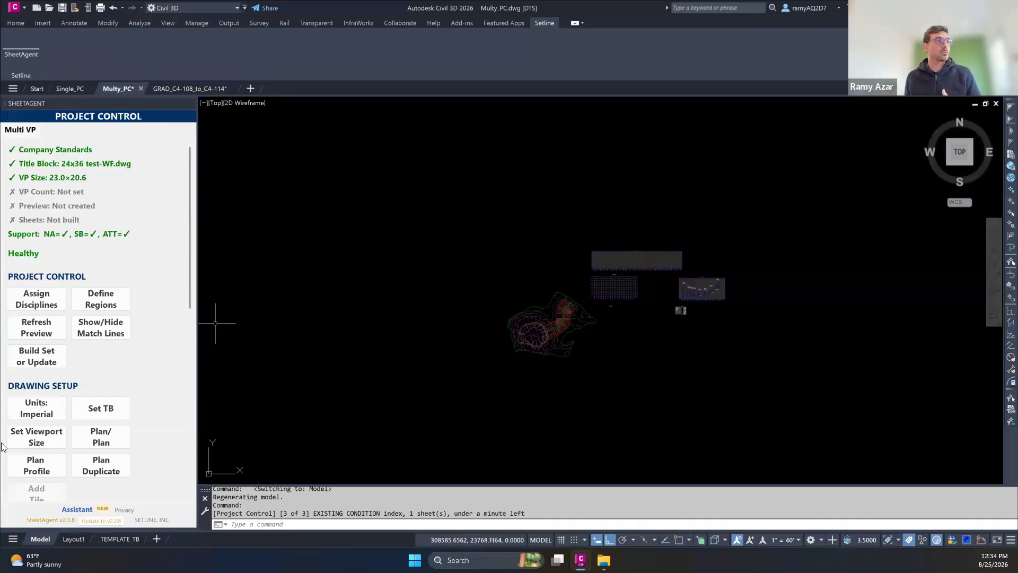
In the _TEMPLATE_TB layout, move the title block's sheet number field to the left, clear of the word "of".
click(119, 539)
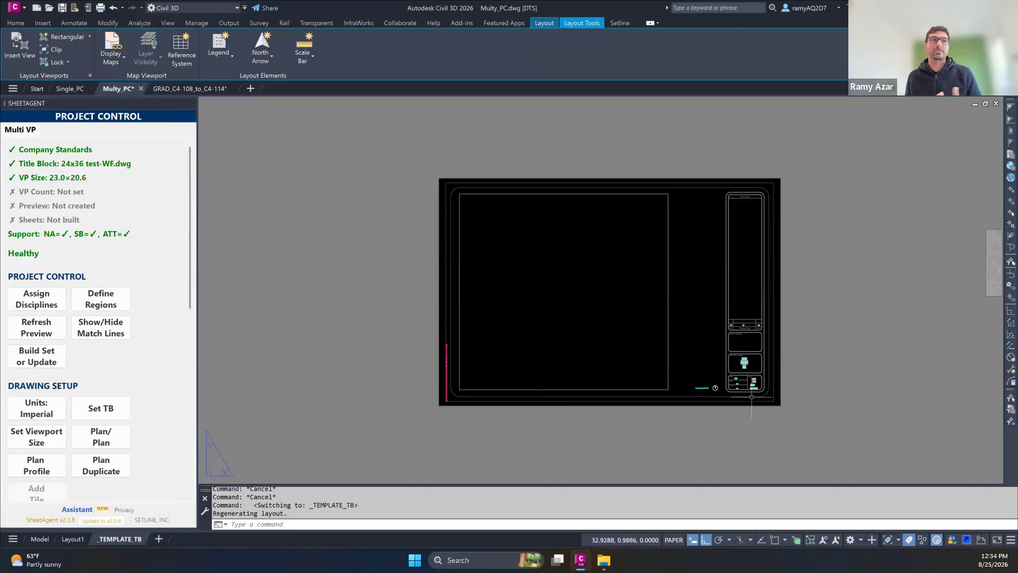
scroll(757, 389, up, 5)
scroll(778, 363, up, 6)
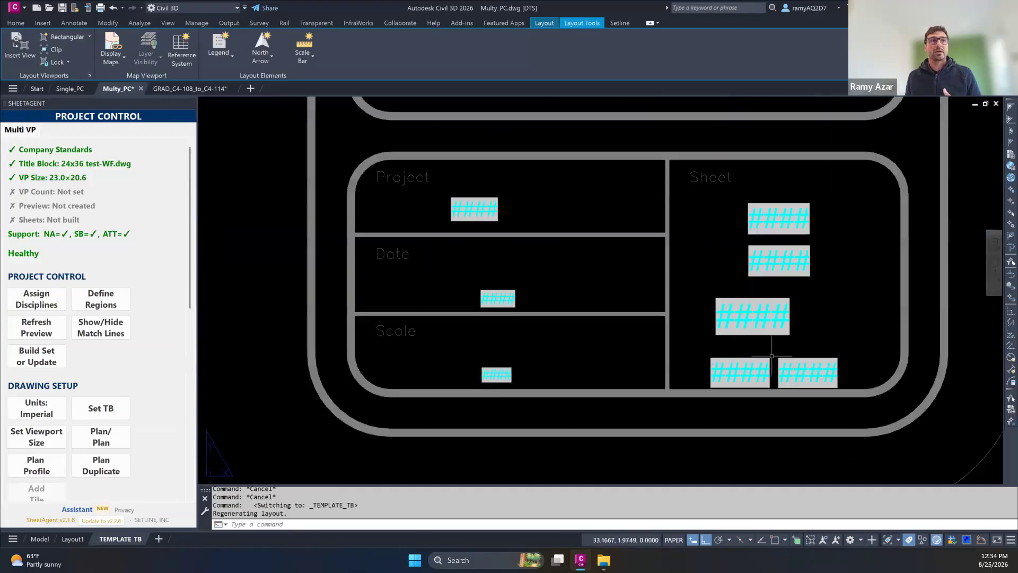
click(752, 316)
click(710, 381)
key(Escape)
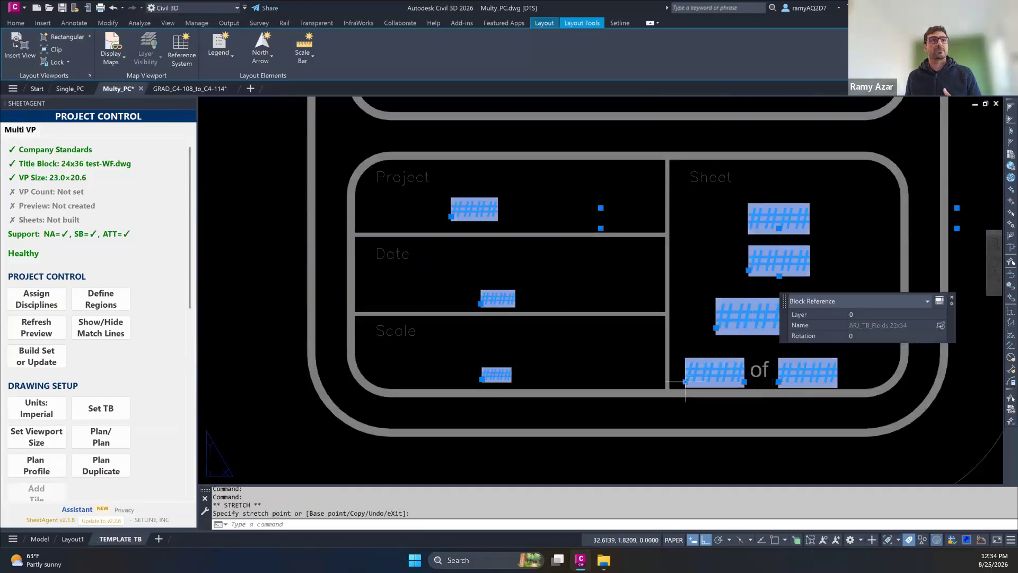
scroll(724, 300, down, 5)
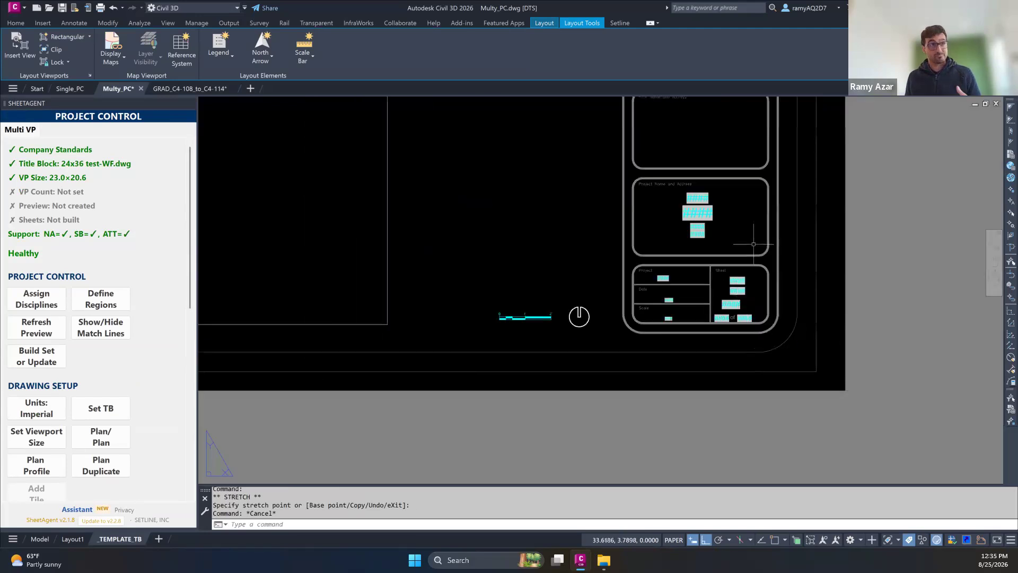
middle_drag(754, 244, 750, 308)
scroll(557, 352, down, 5)
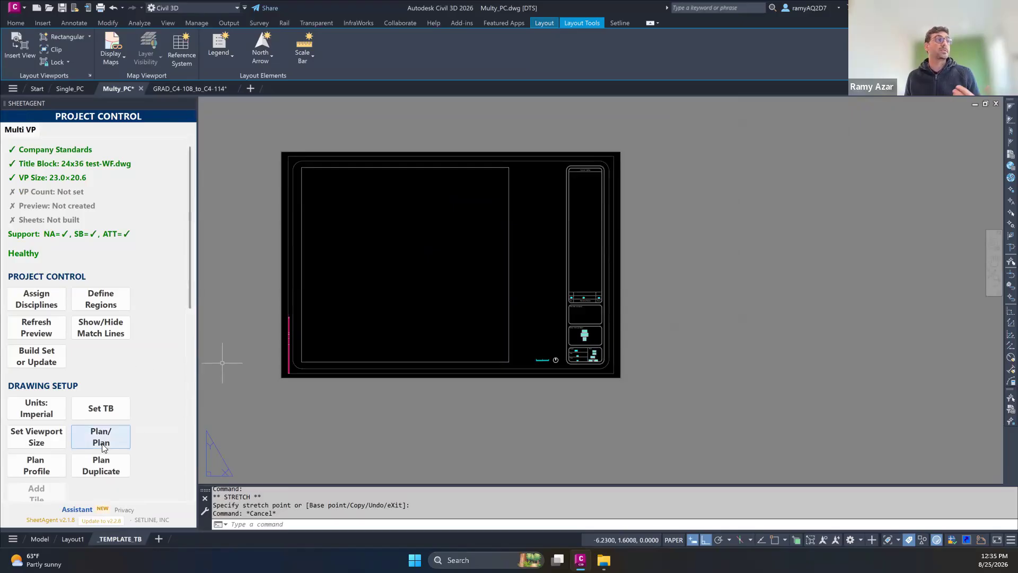
Start a Plan Profile tile preview for the First Street alignment using profile view 2.
click(32, 466)
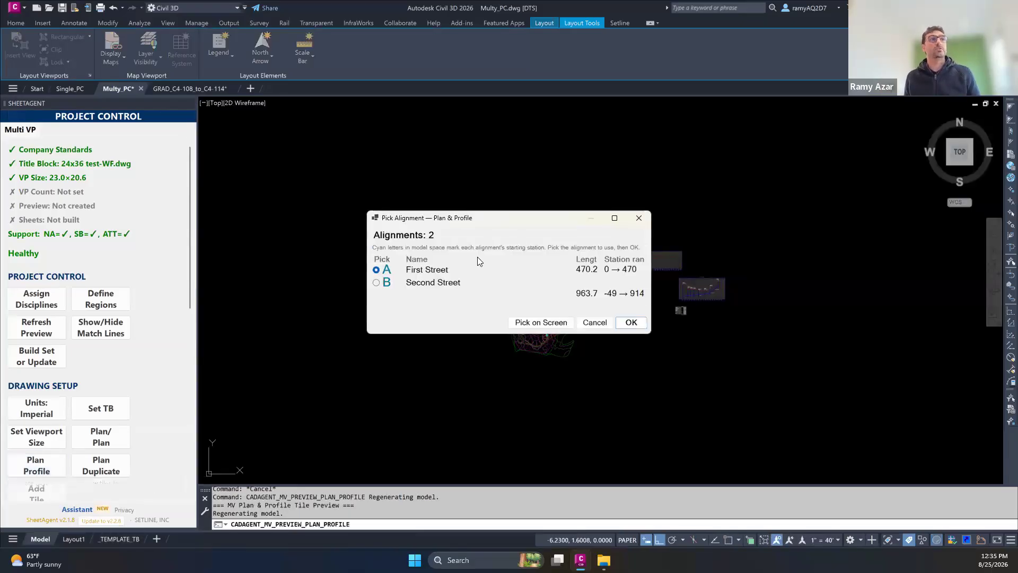
click(631, 322)
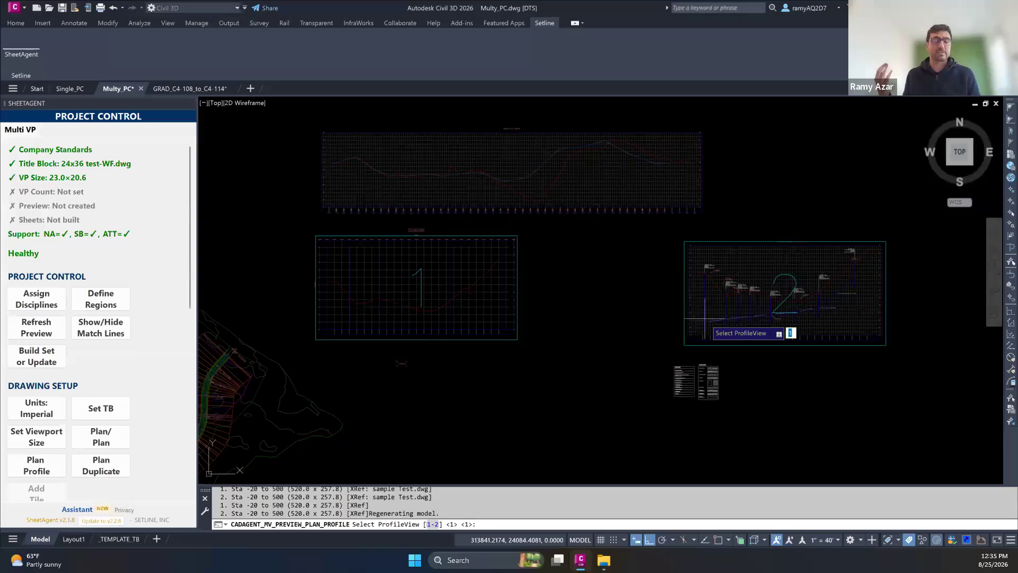
text(2)
key(Return)
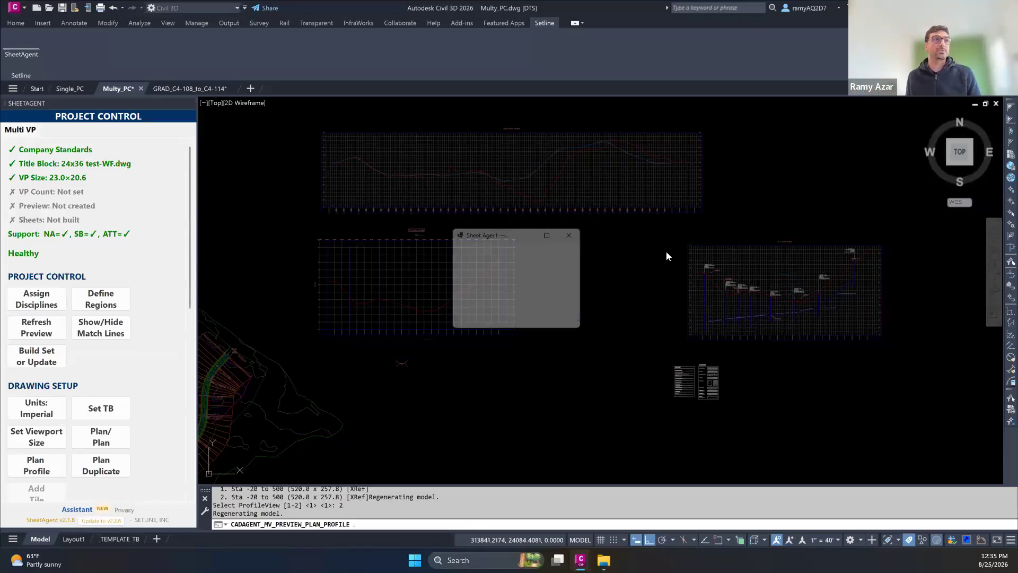
drag(580, 326, 770, 422)
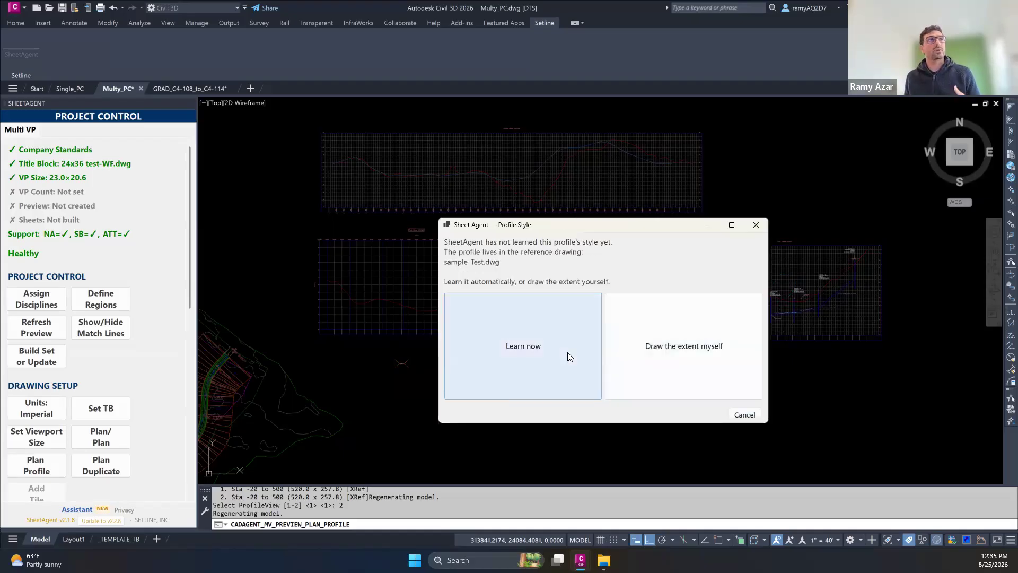
click(525, 343)
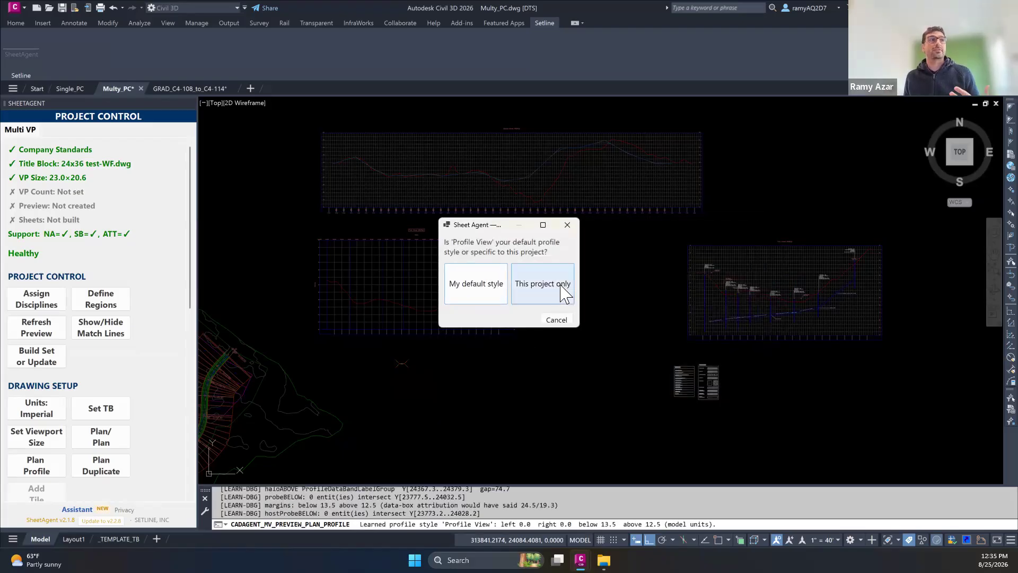
click(561, 289)
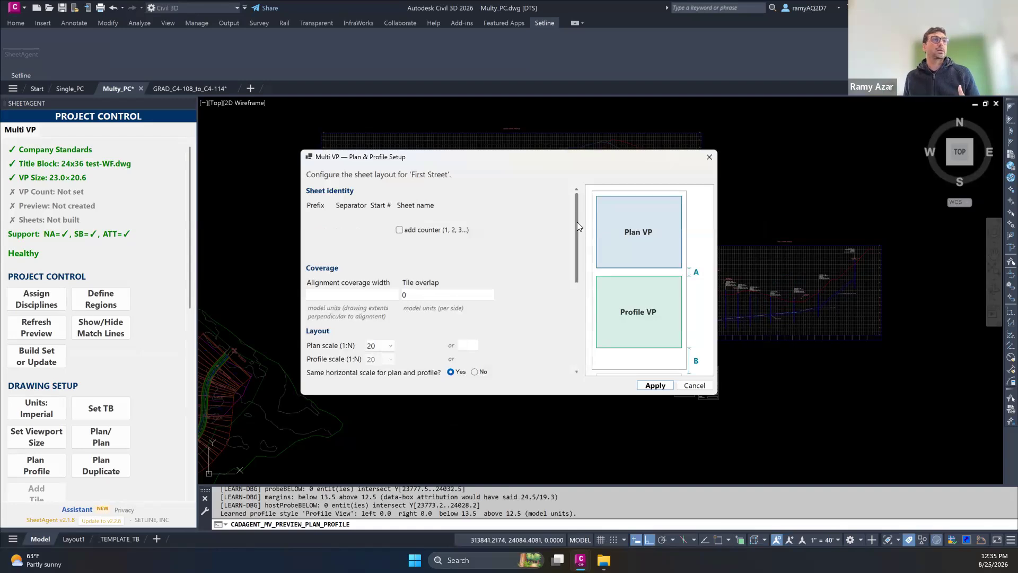
Set match line fine-tuning to Every 5 (+00 / +05) in the Plan & Profile setup and apply it to First Street.
drag(577, 222, 576, 235)
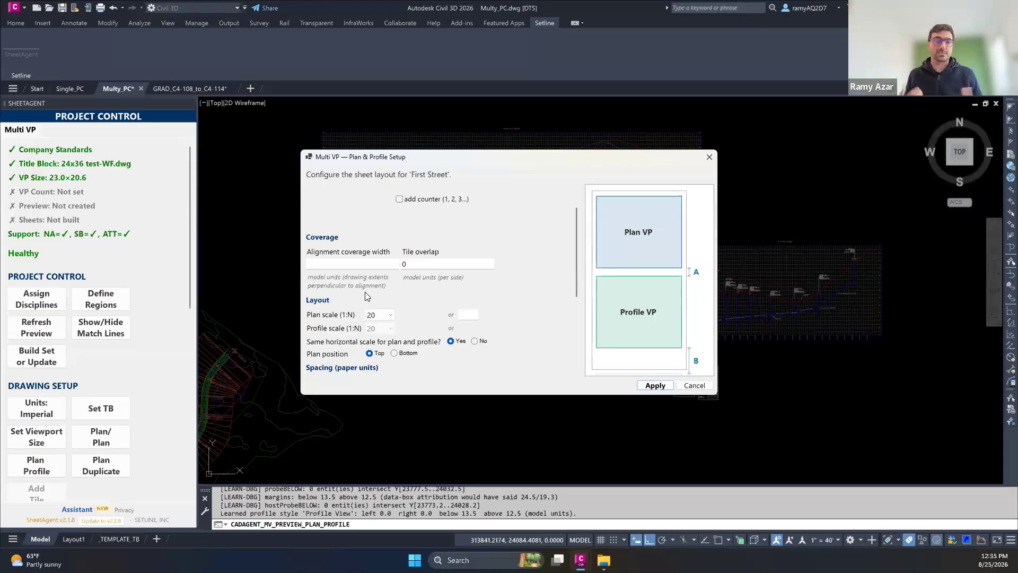
scroll(528, 232, down, 3)
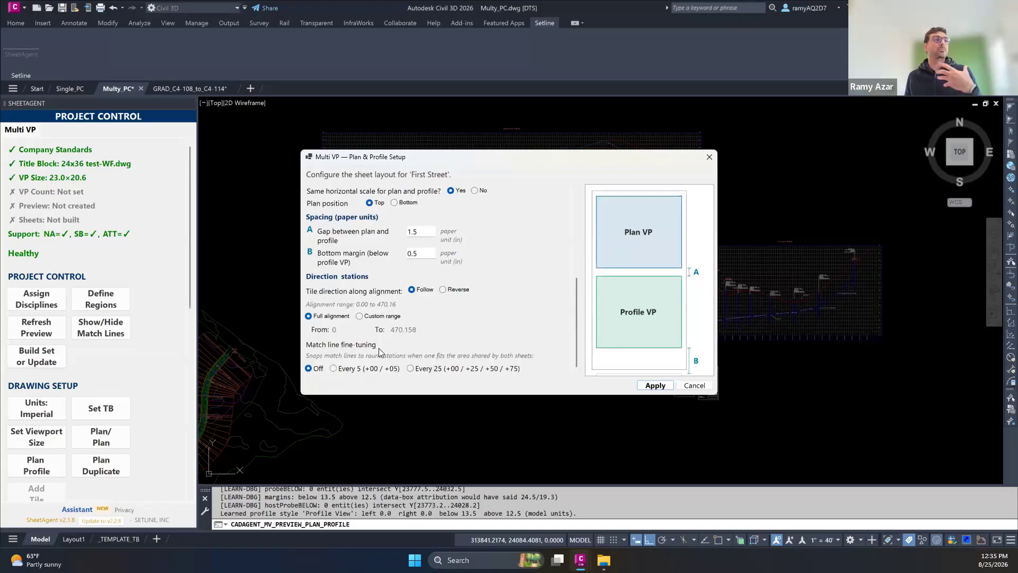
click(335, 368)
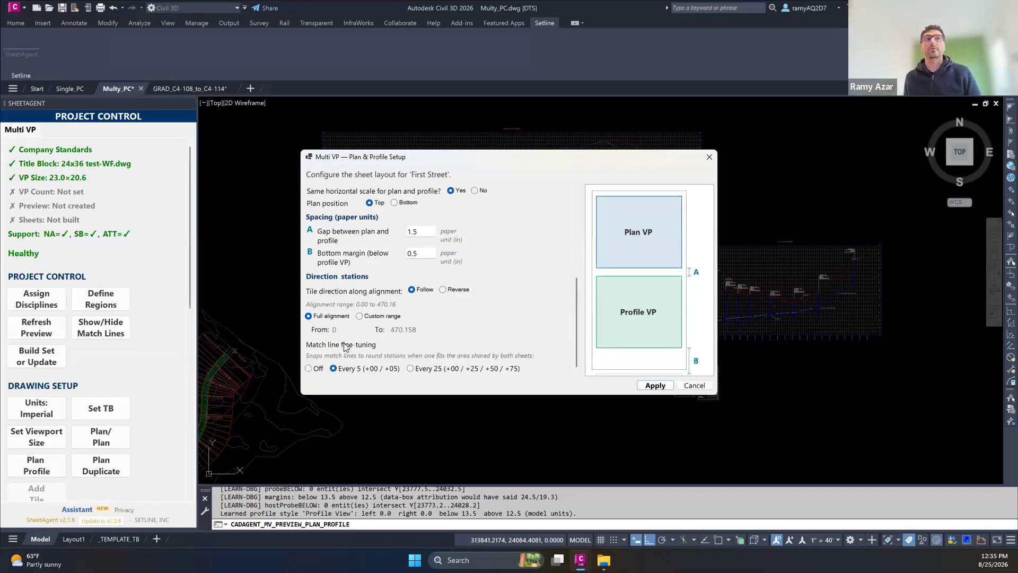
click(655, 386)
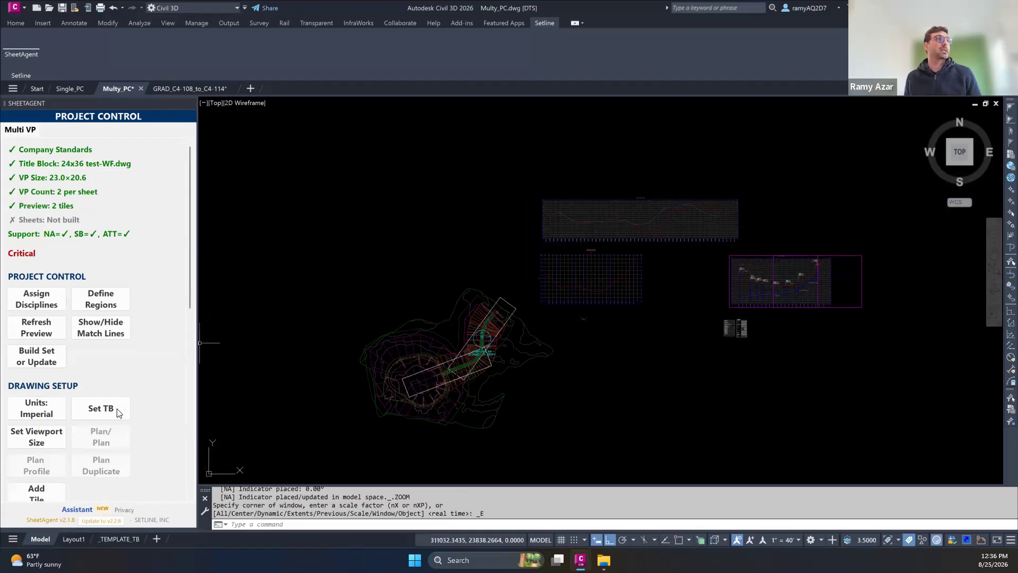
Add tiles along the full Second Street alignment at the kept scale, learning its profile style for this project only and accepting the plan viewport height mismatch.
scroll(69, 414, down, 1)
click(45, 469)
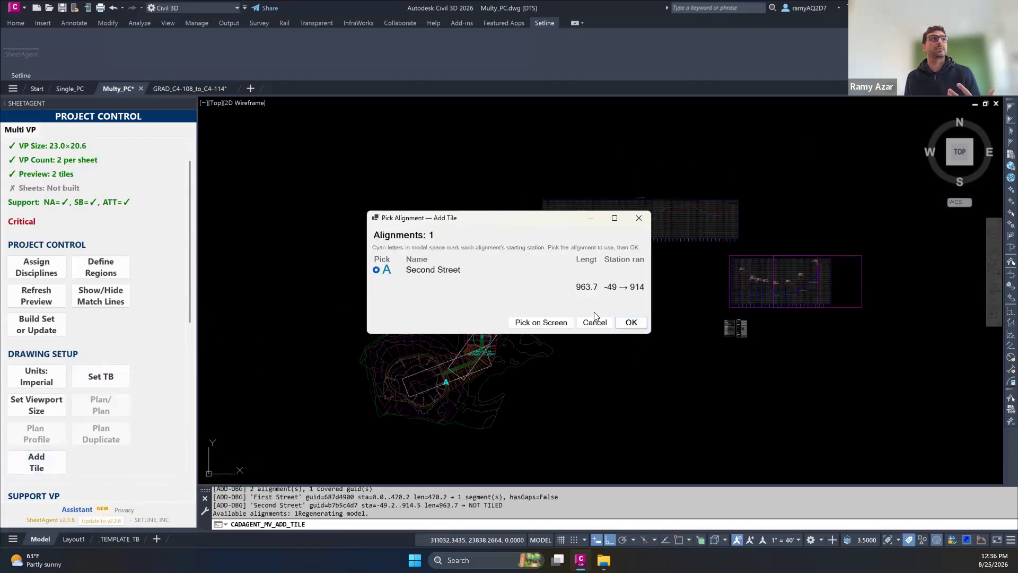
click(632, 323)
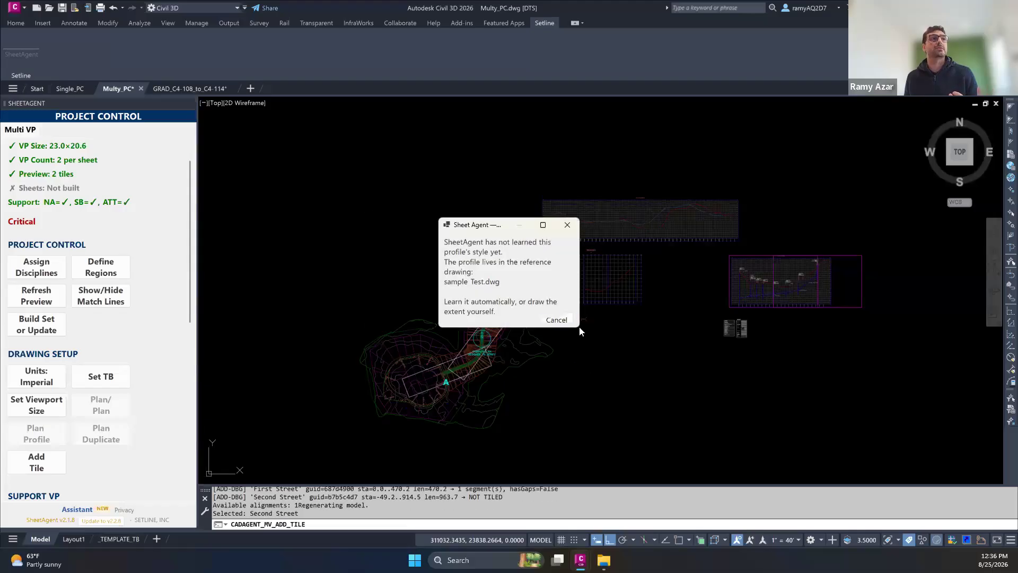
drag(575, 323, 789, 413)
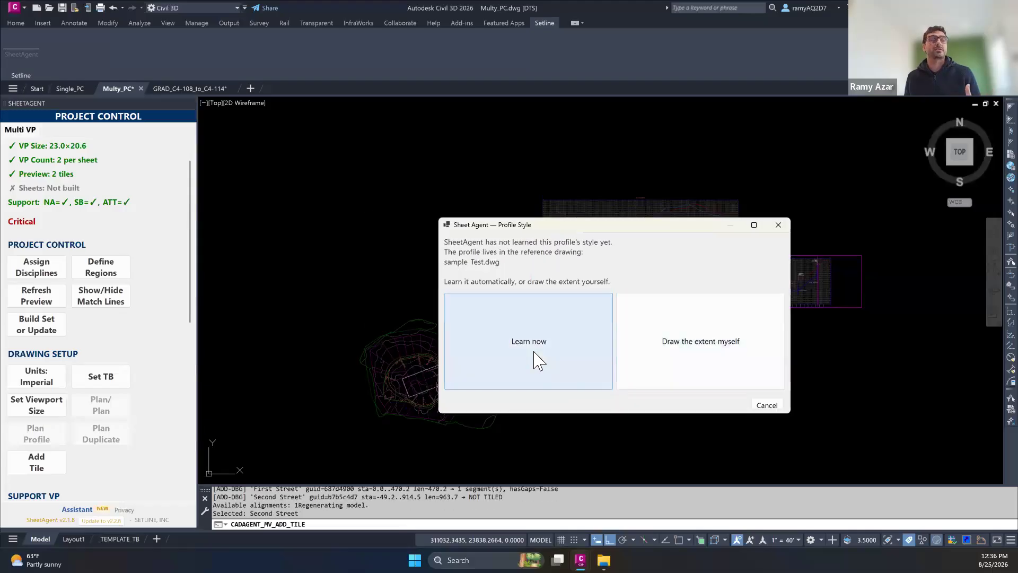
click(533, 350)
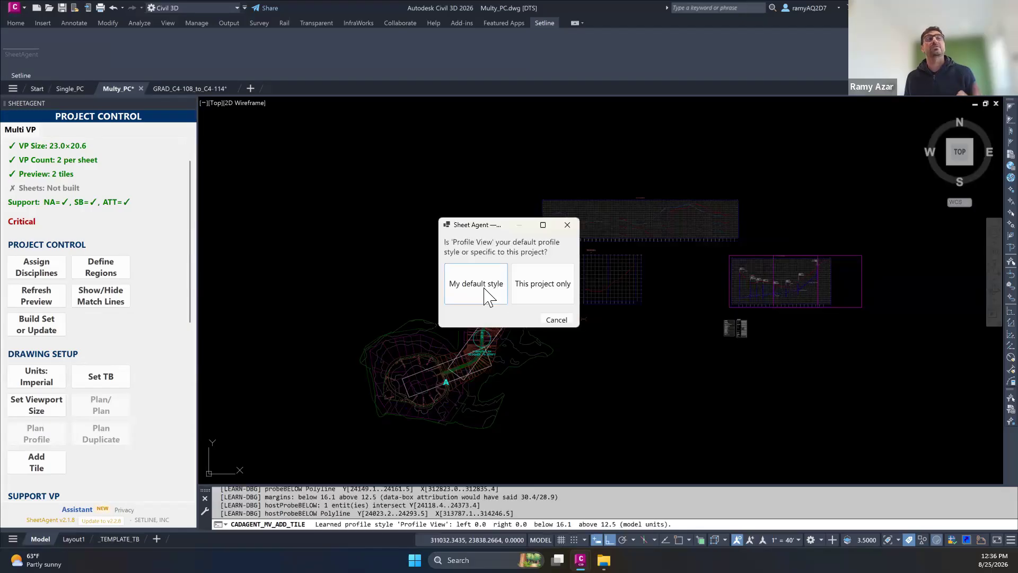
click(561, 283)
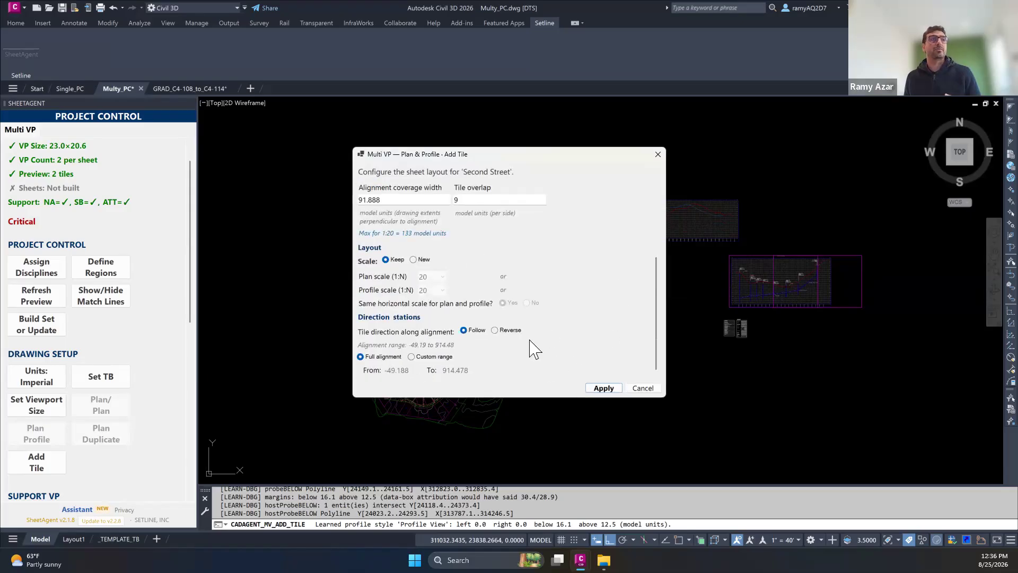
click(605, 387)
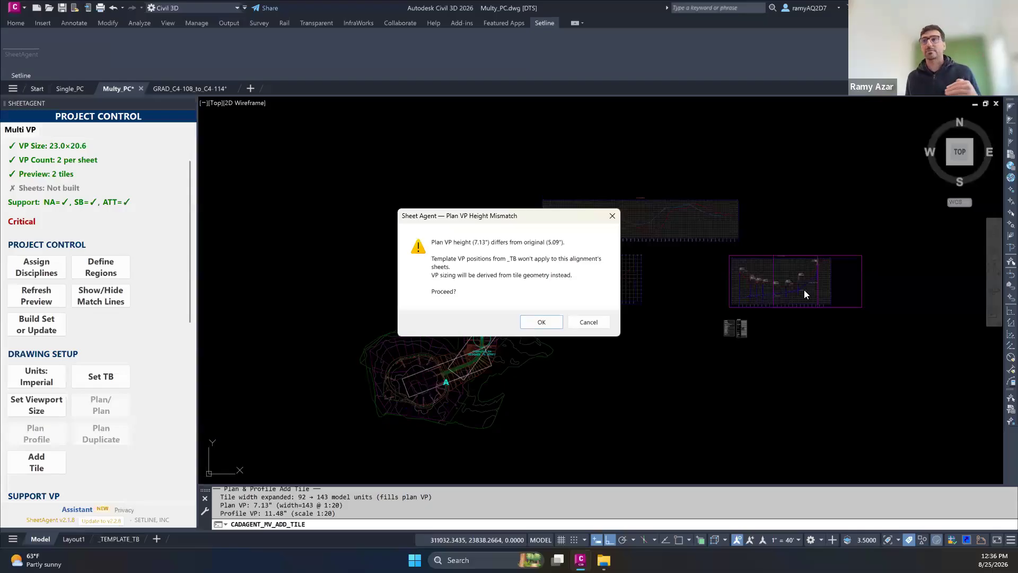
click(534, 321)
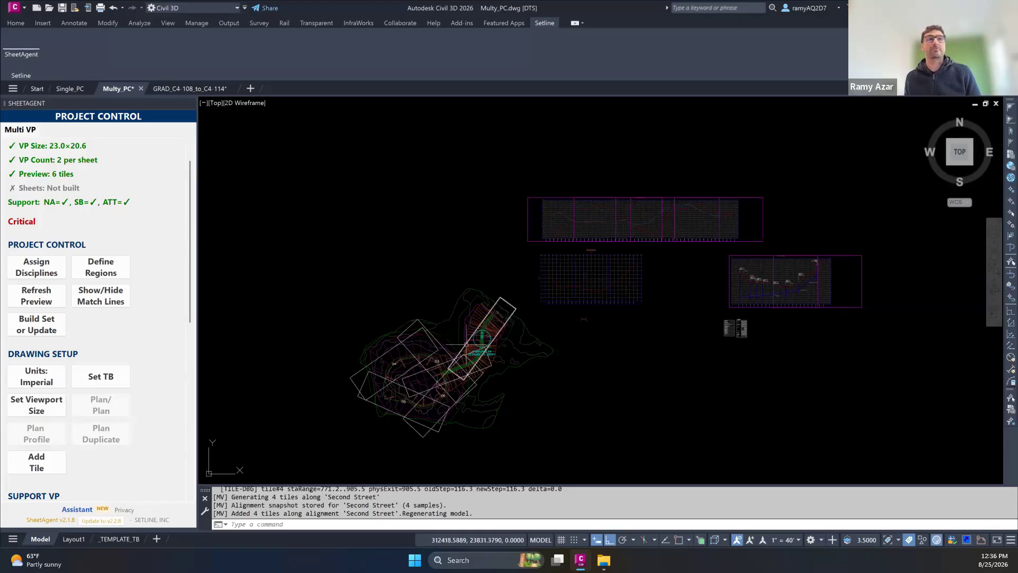
Turn Ortho off and shorten First Street's second plan tile by stretching its loop-side end edge inward about 148 units.
scroll(421, 362, up, 6)
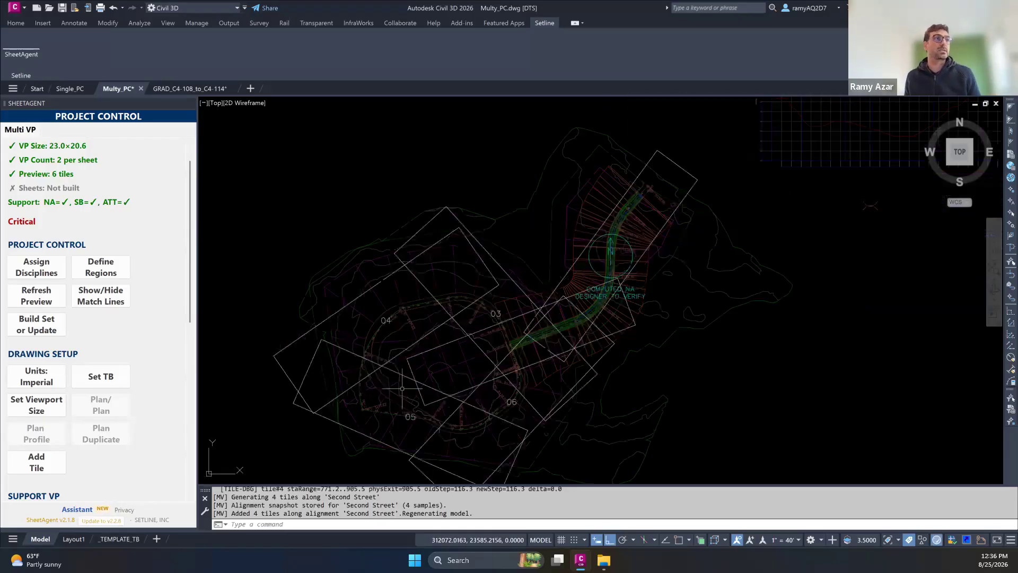
click(421, 362)
click(423, 378)
key(F8)
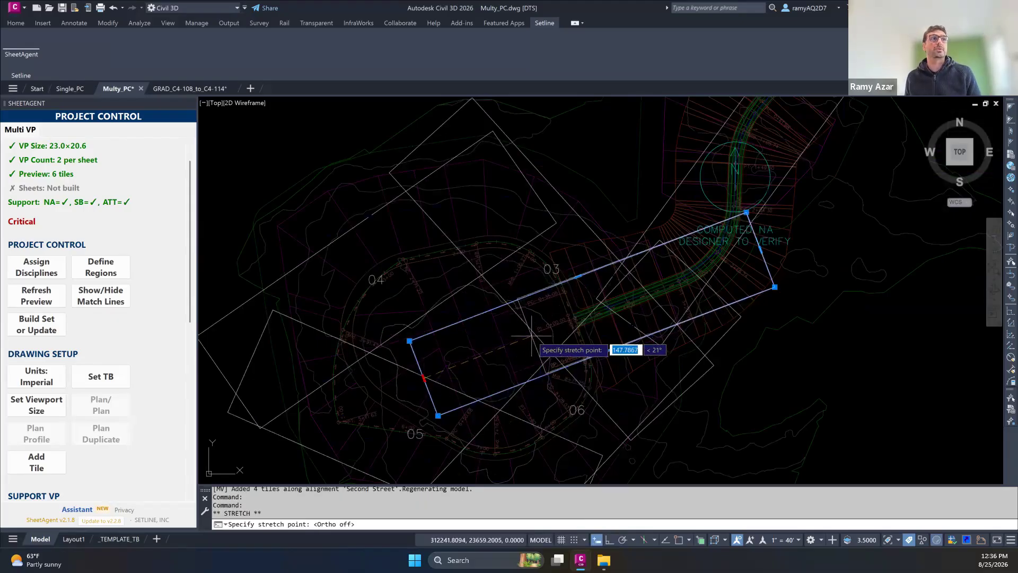
click(532, 336)
key(Escape)
scroll(569, 317, down, 6)
middle_drag(593, 305, 482, 343)
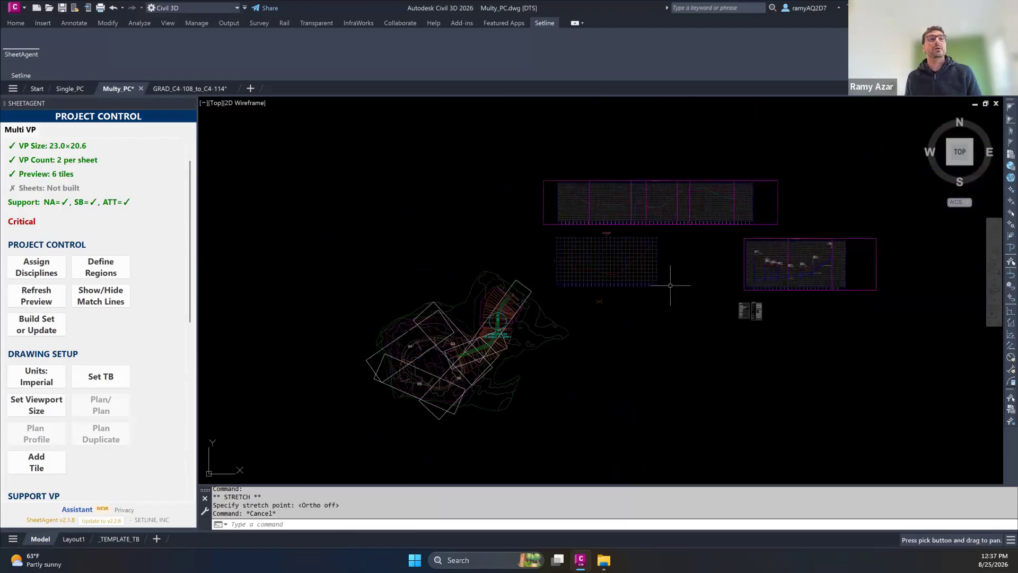
Open Assign Disciplines and set the suffix start to 101, sheets per file to 2 and the sectors to Per alignment.
click(47, 272)
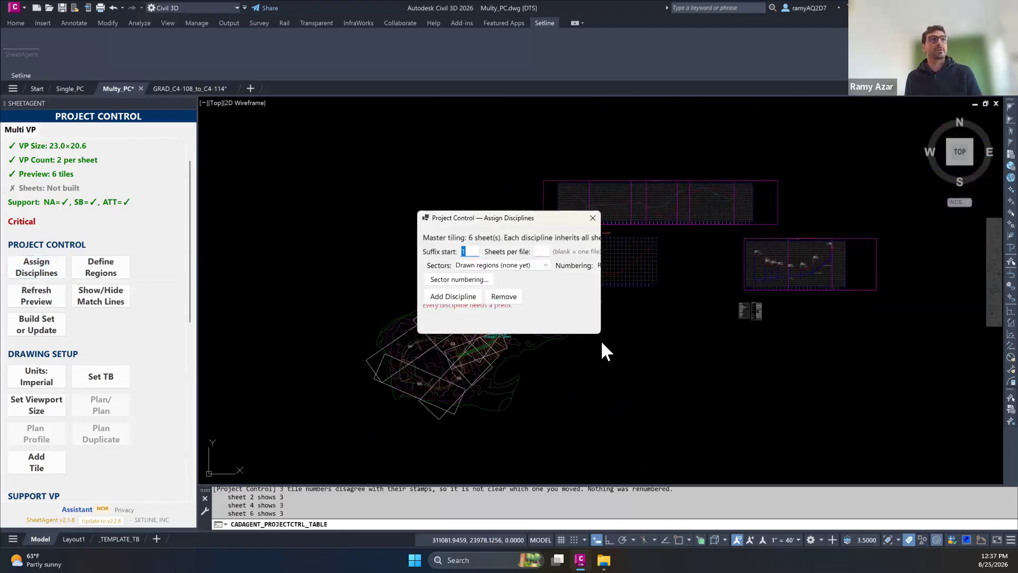
drag(598, 329, 875, 465)
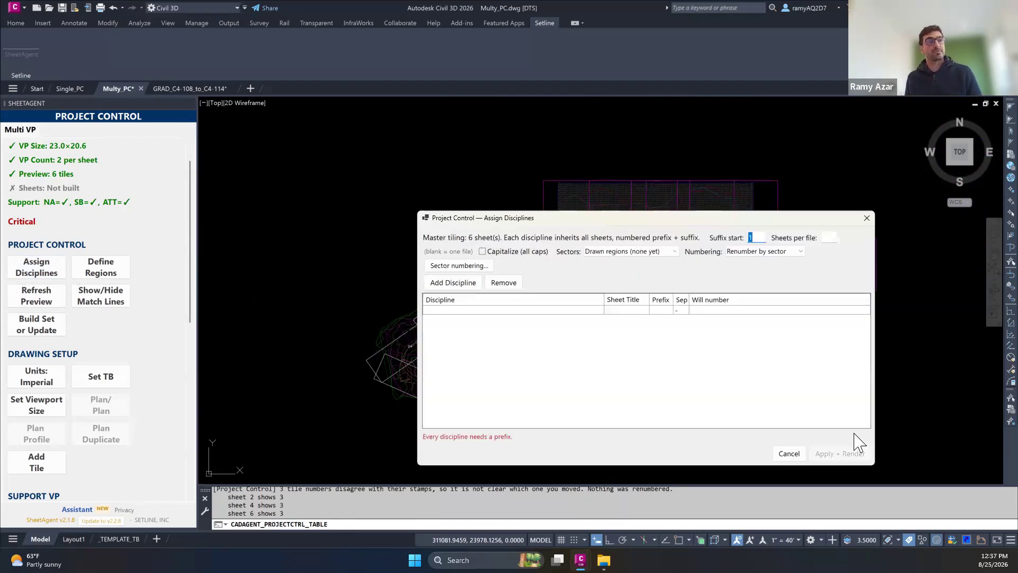
click(759, 237)
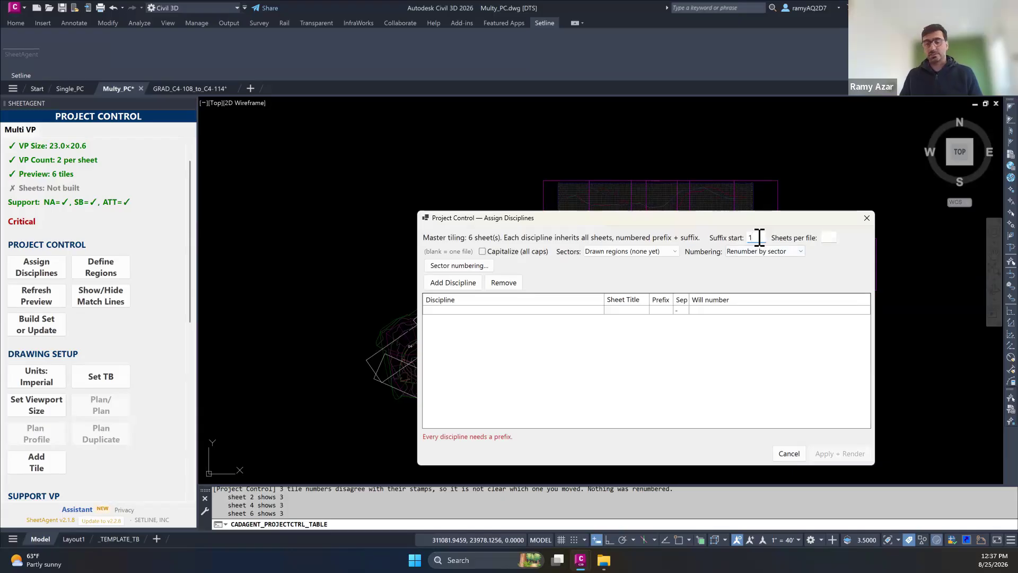
text(01)
click(828, 240)
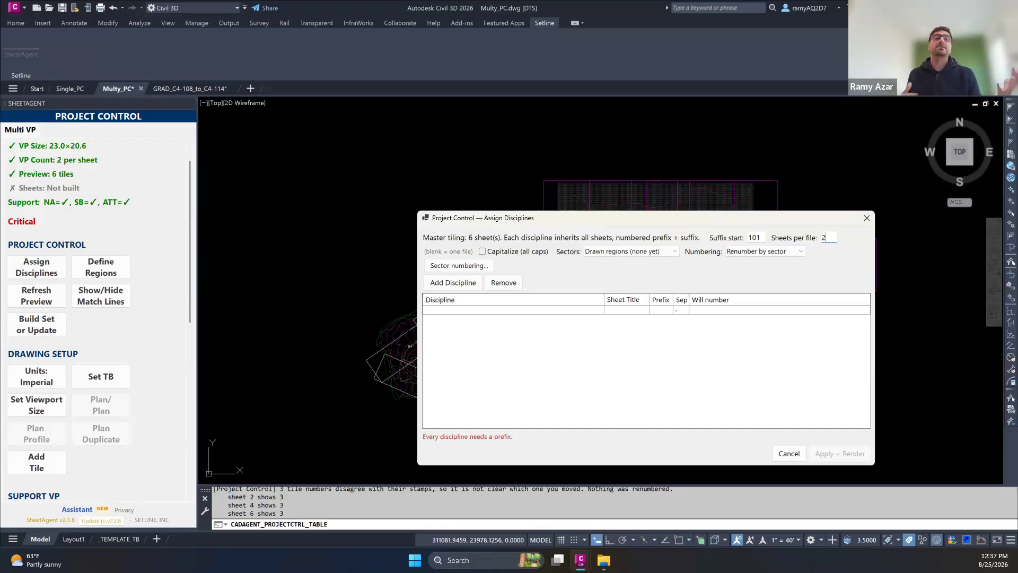
click(636, 253)
click(632, 272)
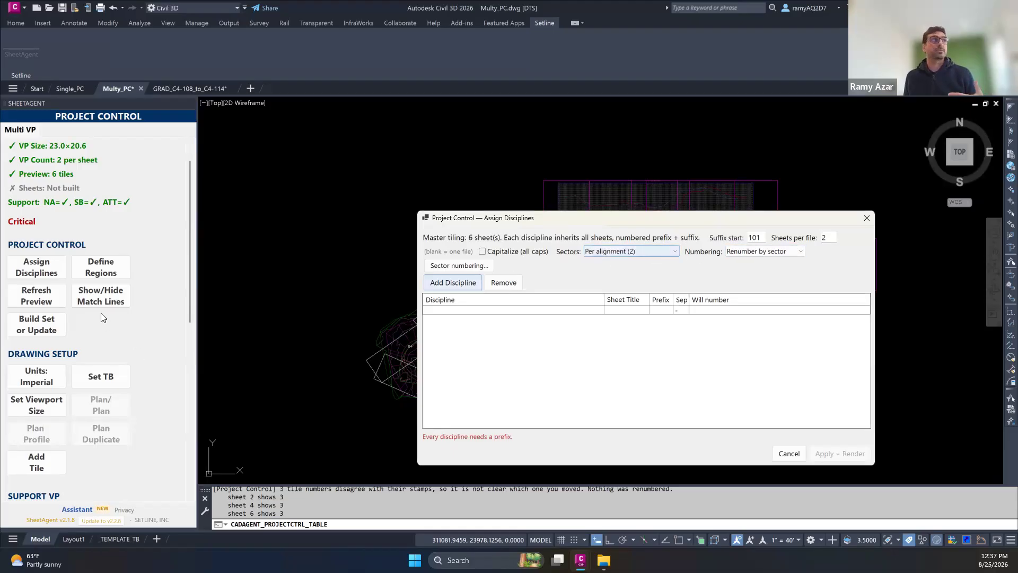
Set numbering to Renumber by sector, with start suffix 101 for First Street and 201 for Second Street.
click(791, 252)
click(780, 260)
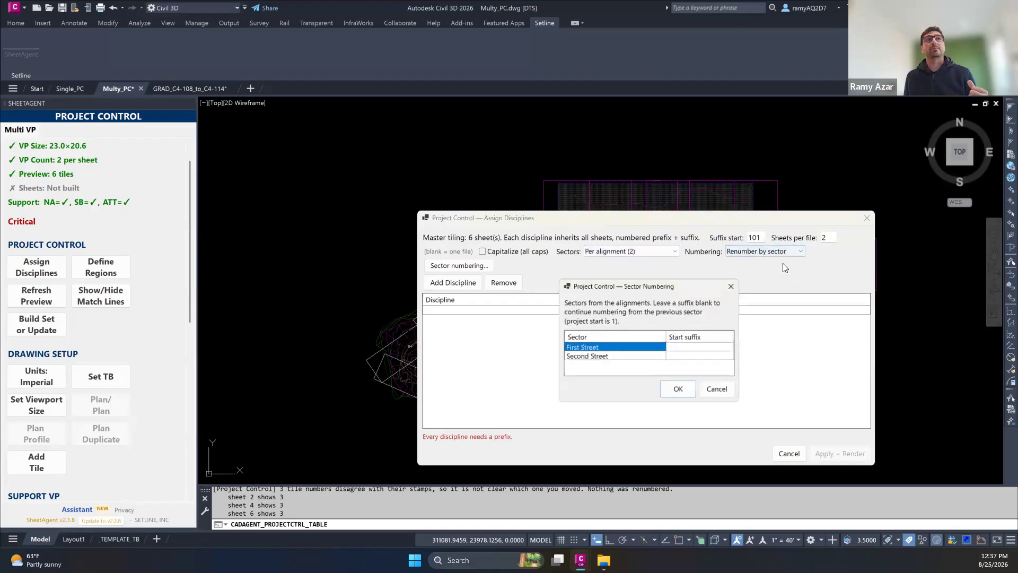
click(699, 345)
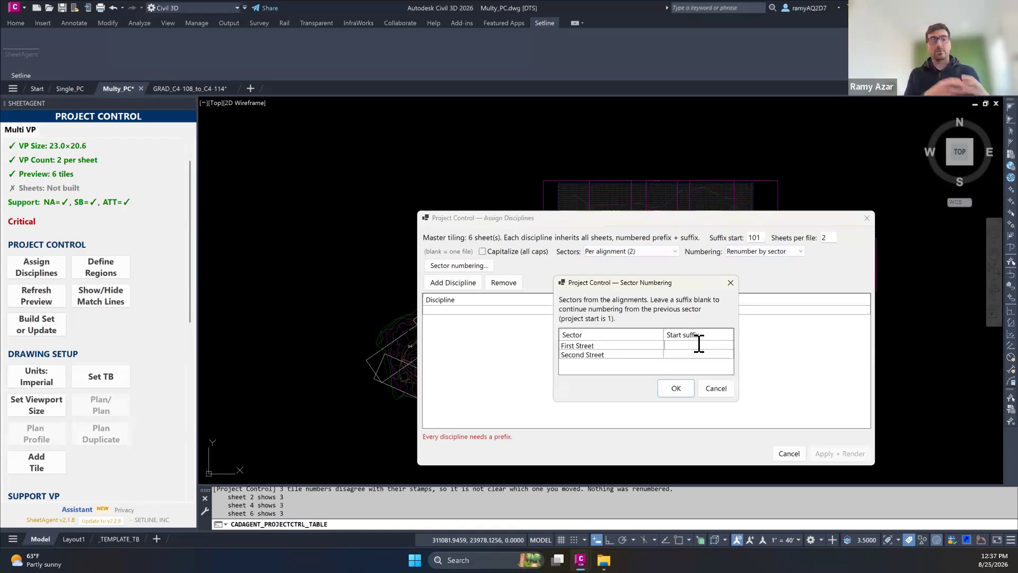
text(101)
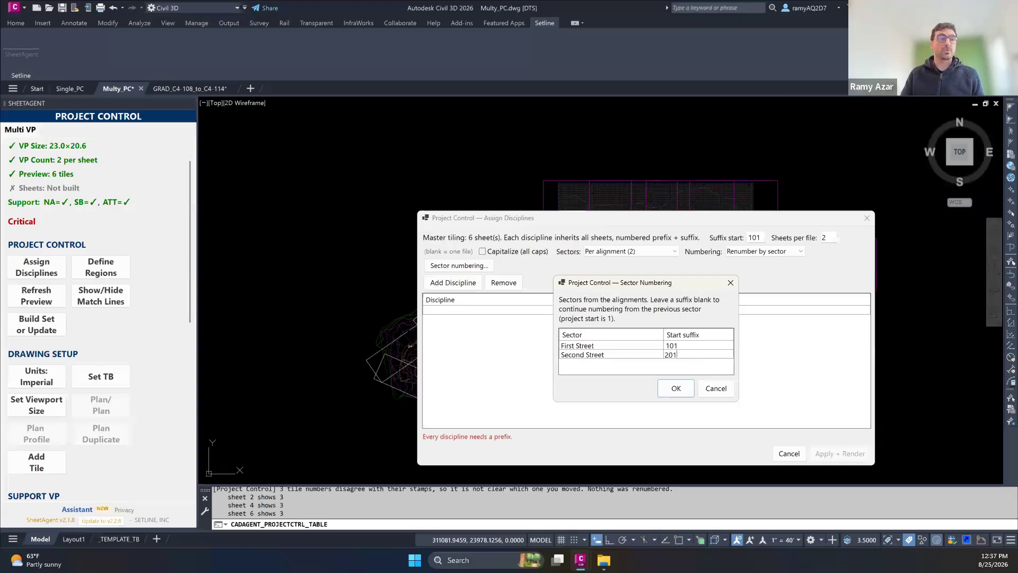
click(675, 388)
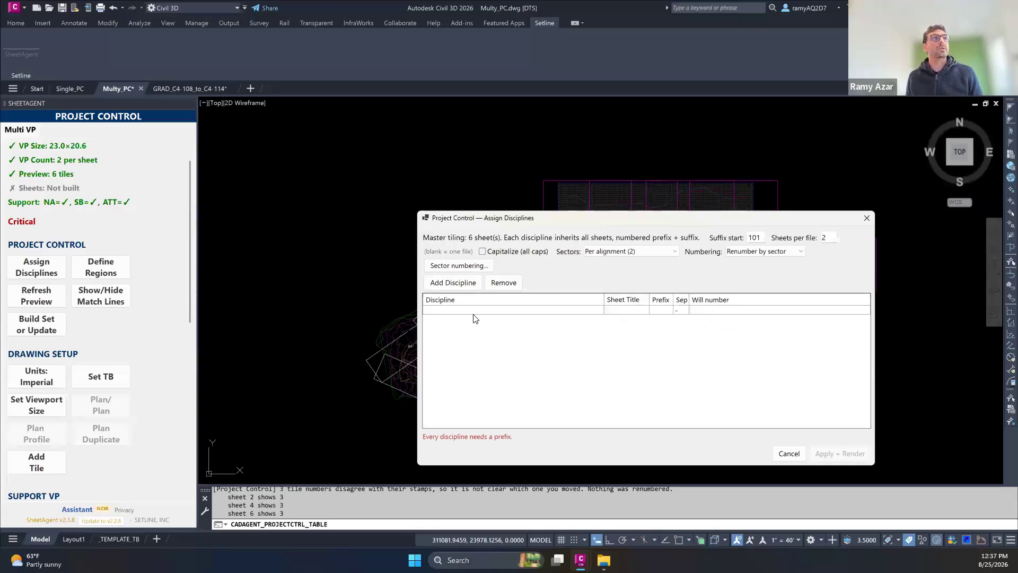
Define the discipline PLAN & PROFILE with sheet title P&P and prefix C5.
click(475, 312)
text(PLAN)
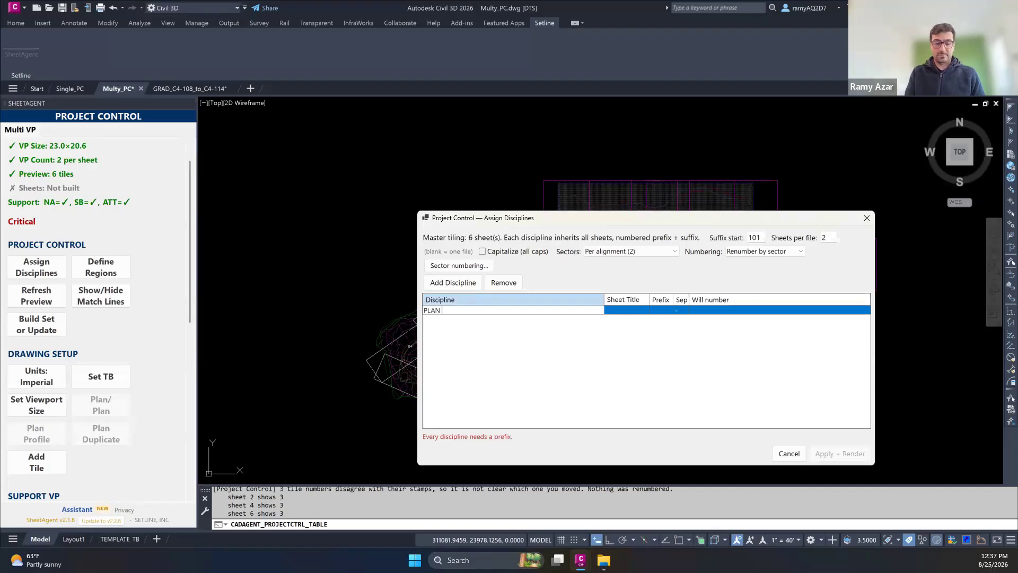
text( & PROFI)
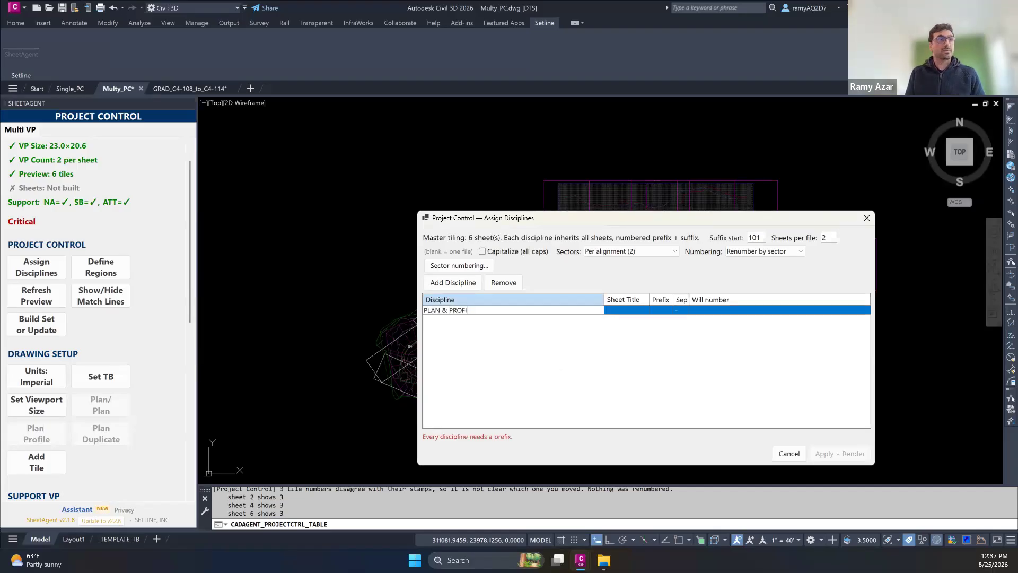
text(LE)
key(Tab)
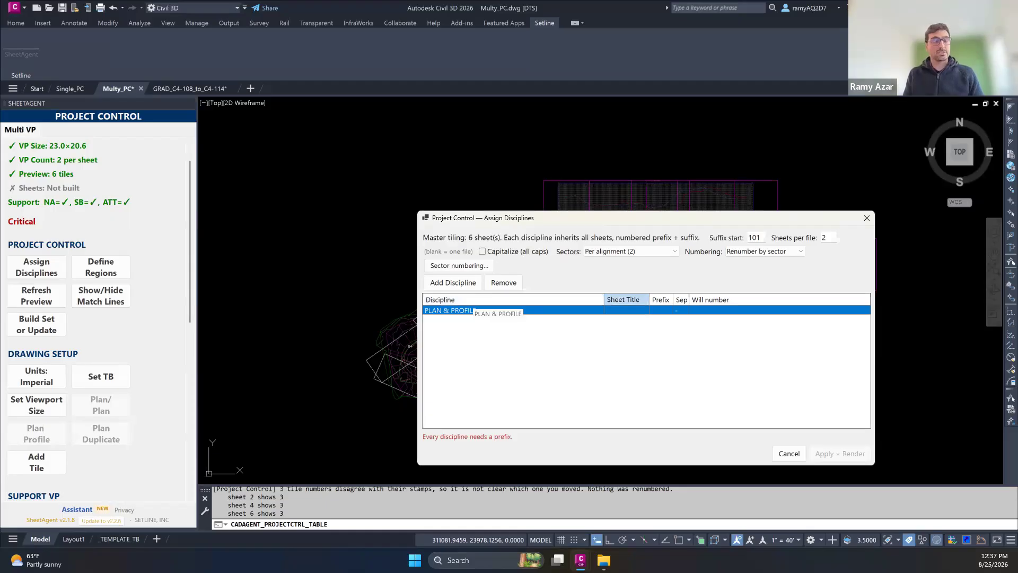
text(P&P)
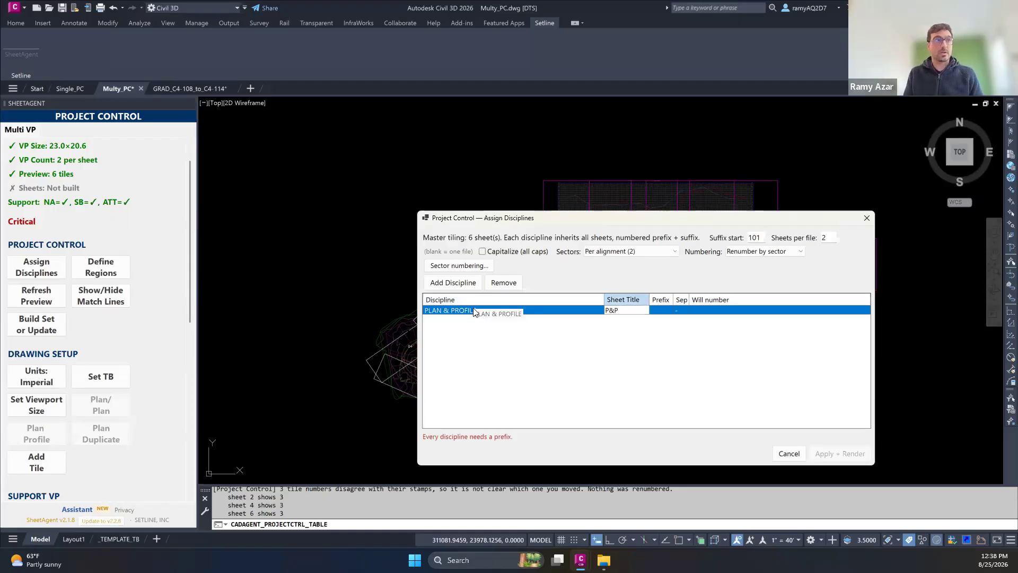
key(Tab)
text(C)
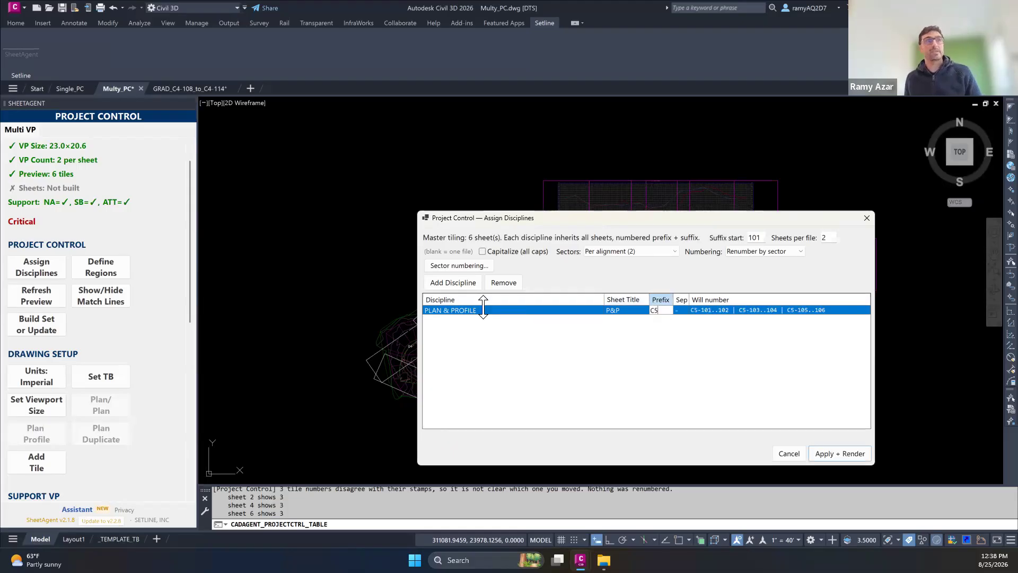
Apply the discipline assignment, review and publish the resulting set tree, and hide the match line preview.
click(848, 455)
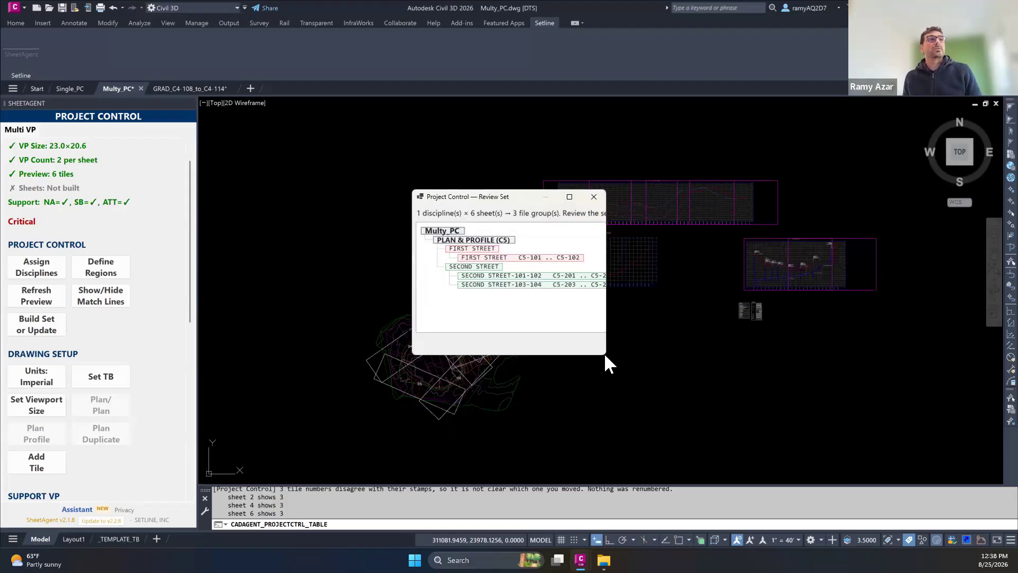
drag(607, 357, 796, 419)
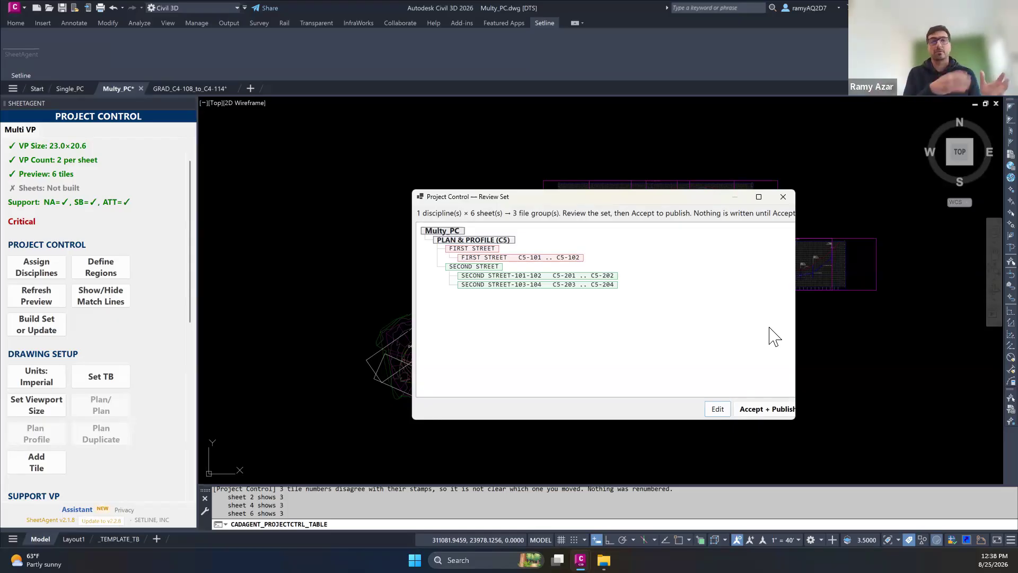
click(763, 410)
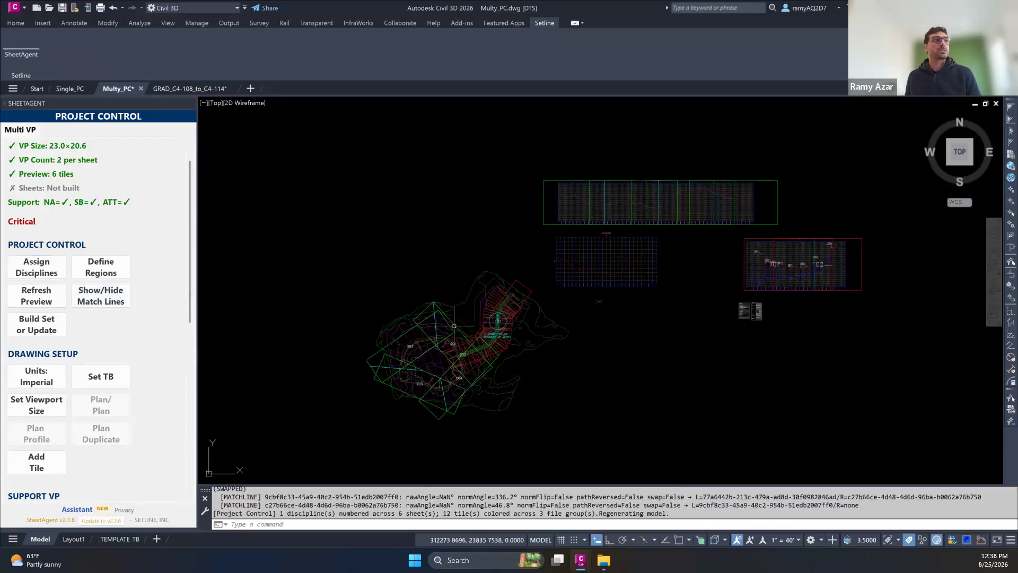
click(106, 301)
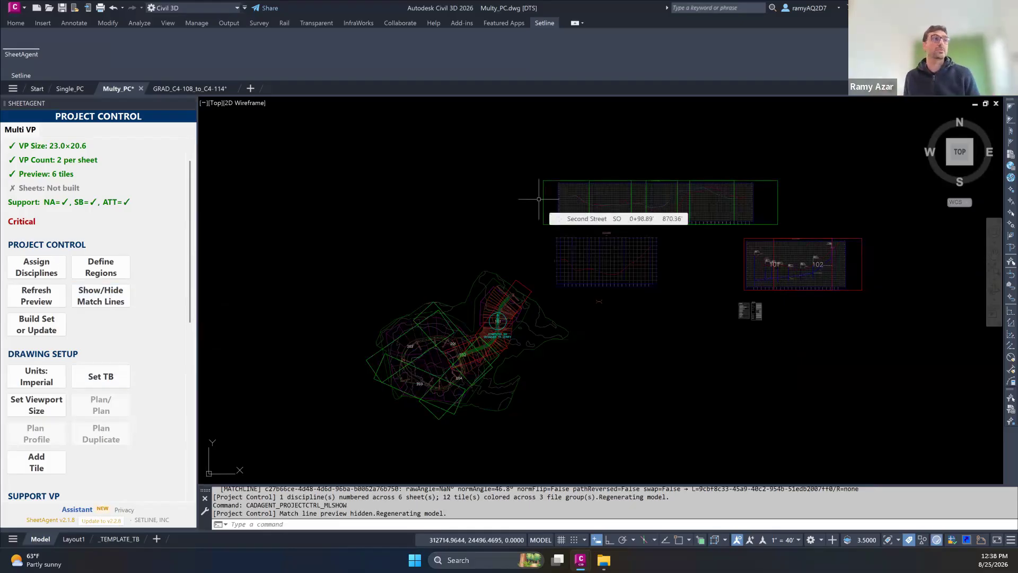
Draw a Zones key map area about 3.92 by 4.12 on the title block template, just above the scale bar and north arrow.
click(28, 323)
key(Escape)
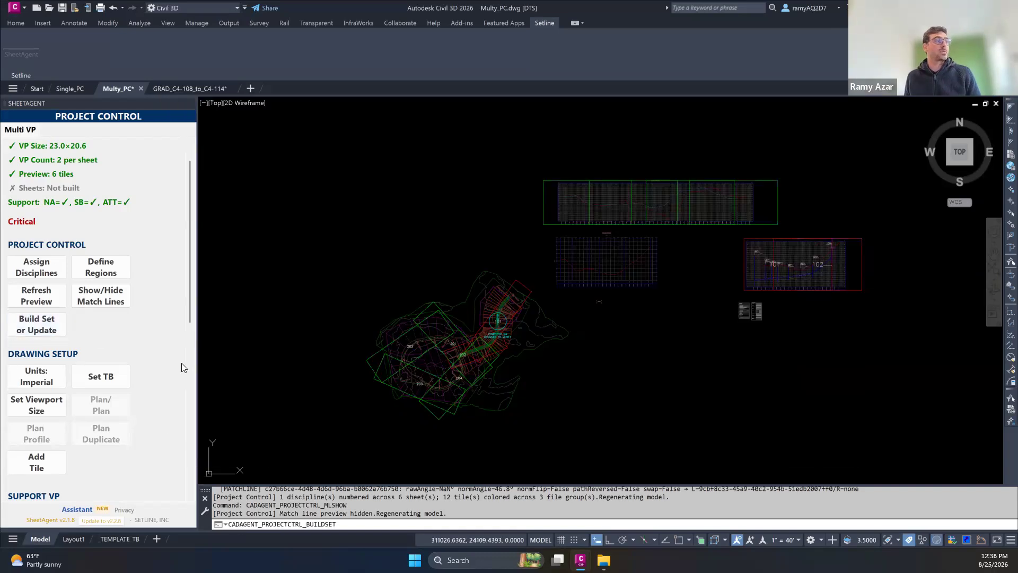
scroll(182, 367, down, 5)
click(36, 390)
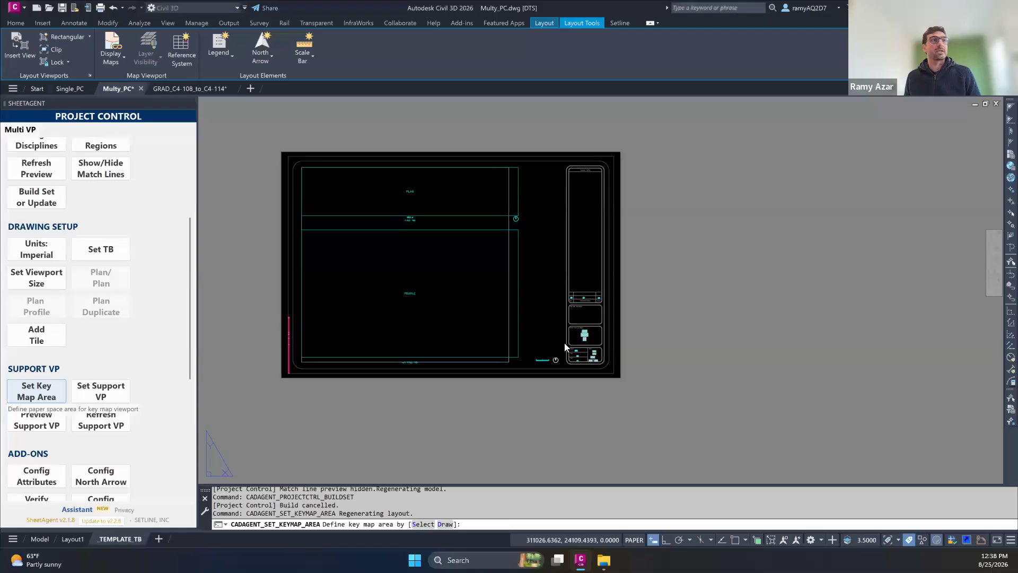
click(251, 397)
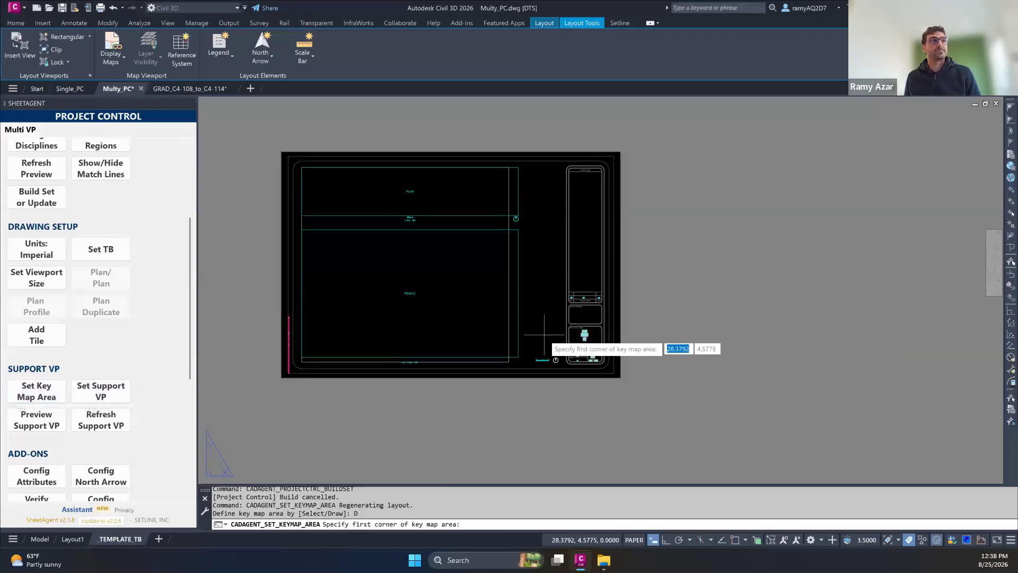
scroll(544, 335, up, 5)
click(460, 255)
click(611, 413)
click(467, 279)
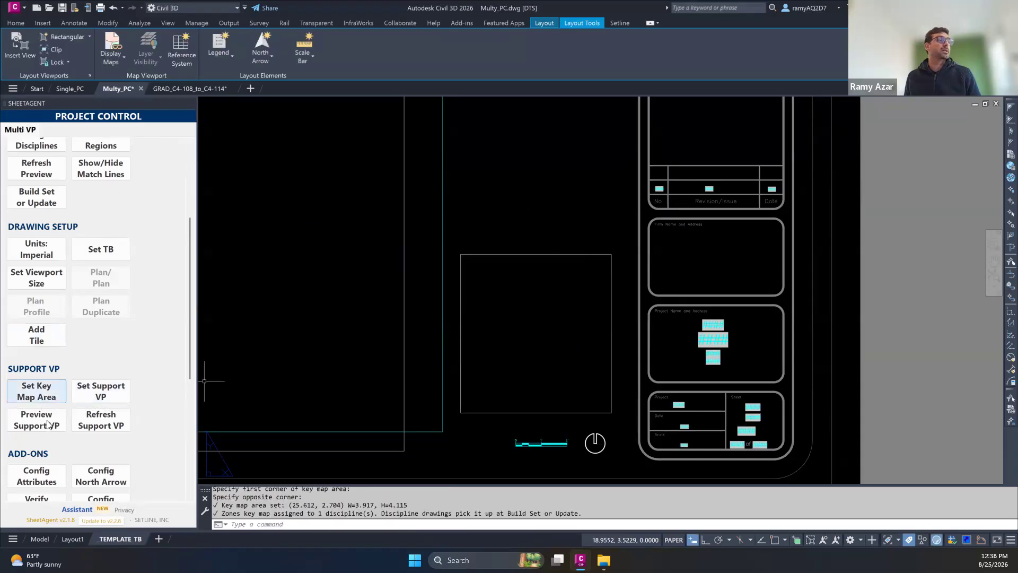
Add a second key map area about 3.8 by 4.52 above the first one, showing the Key Plan.
click(36, 391)
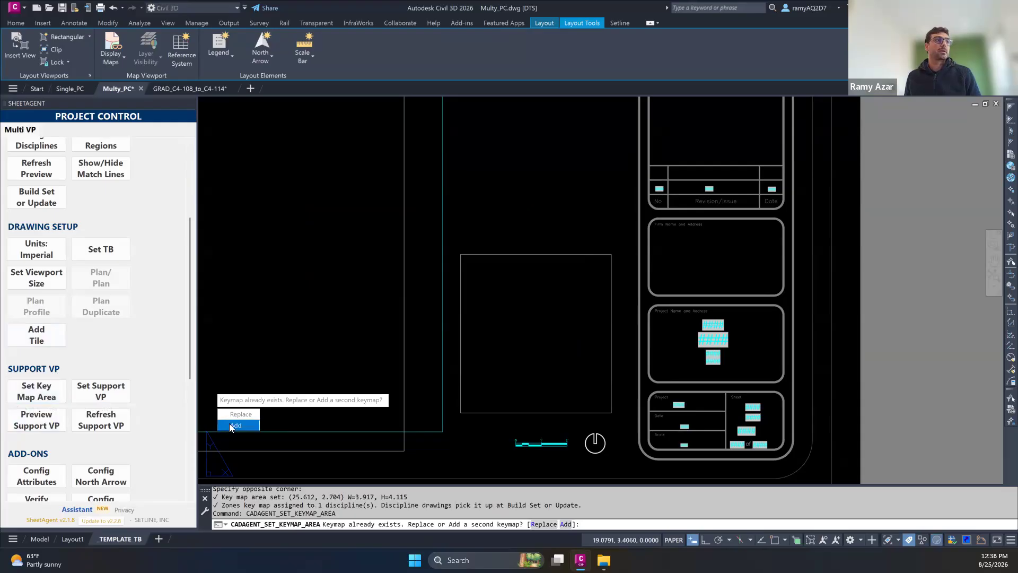
click(229, 424)
click(293, 427)
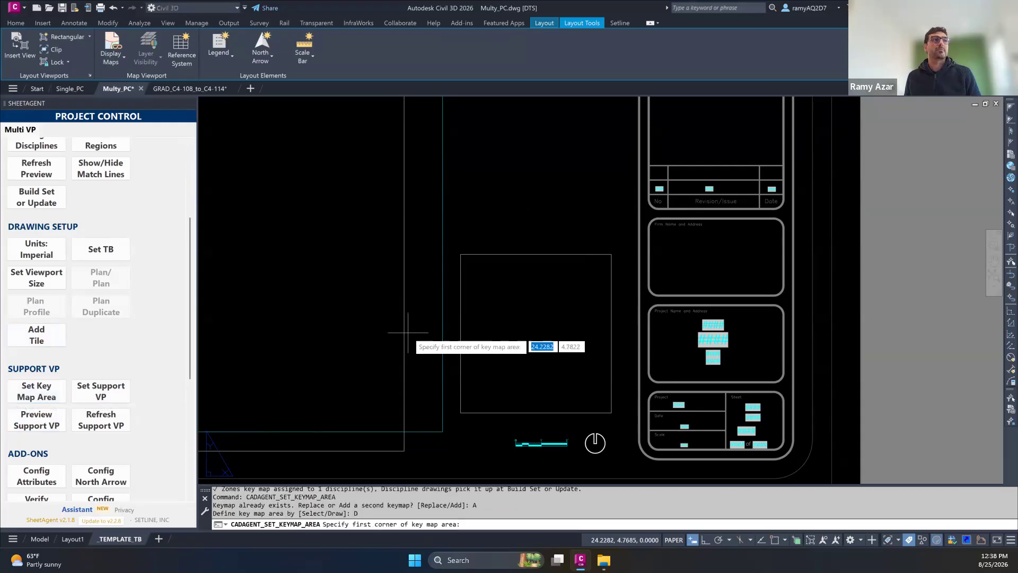
middle_drag(469, 105, 475, 223)
click(472, 167)
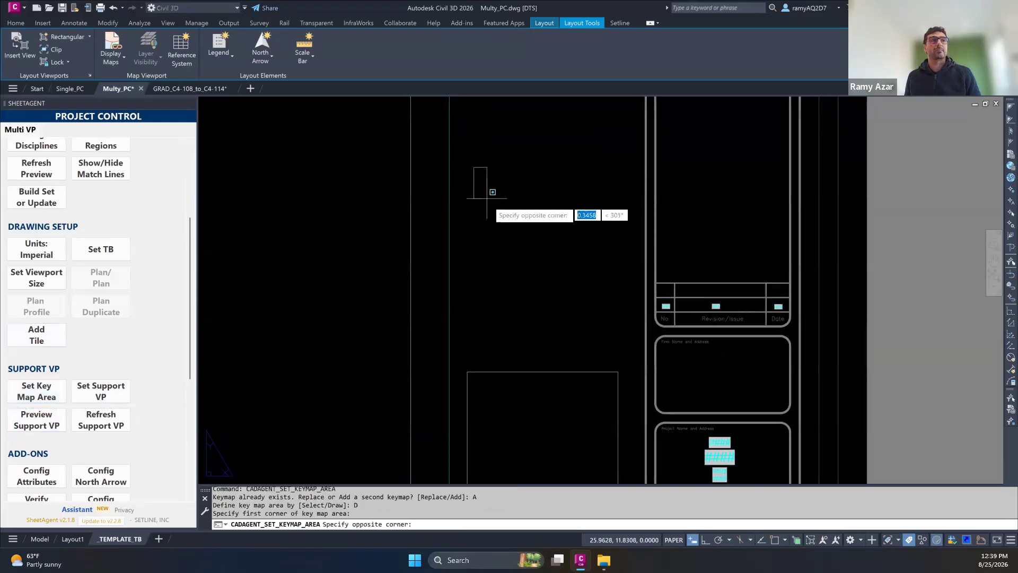
click(620, 341)
click(538, 279)
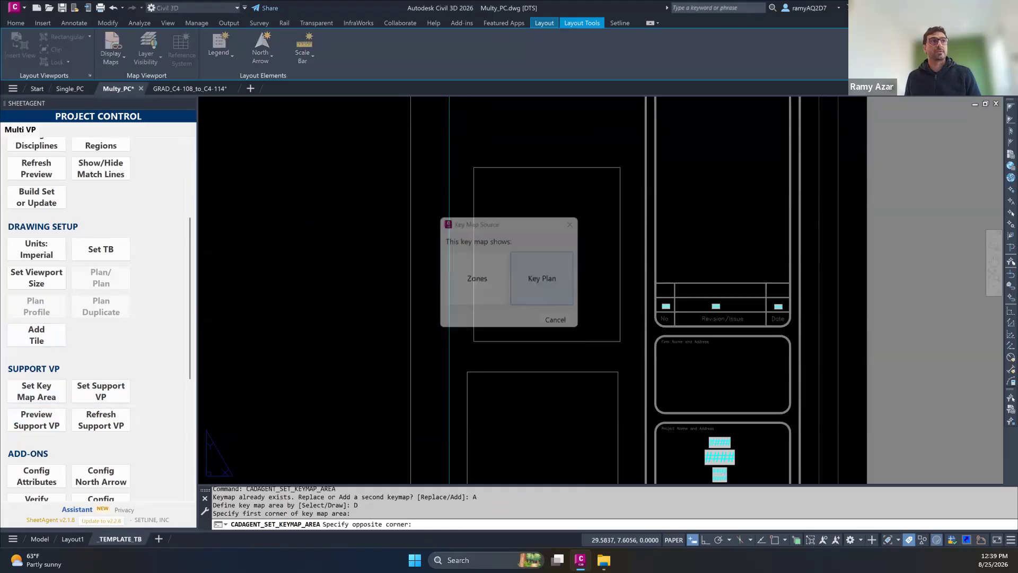
Start Build Set or Update, include the PLAN & PROFILE discipline and point it to the existing PRESENTATION sheet set.
scroll(58, 244, up, 1)
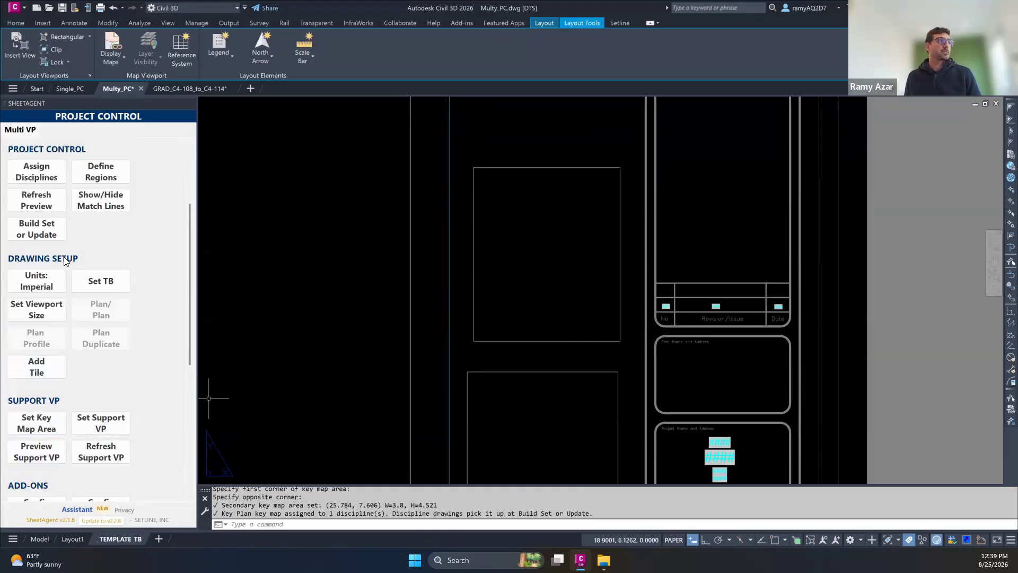
click(56, 236)
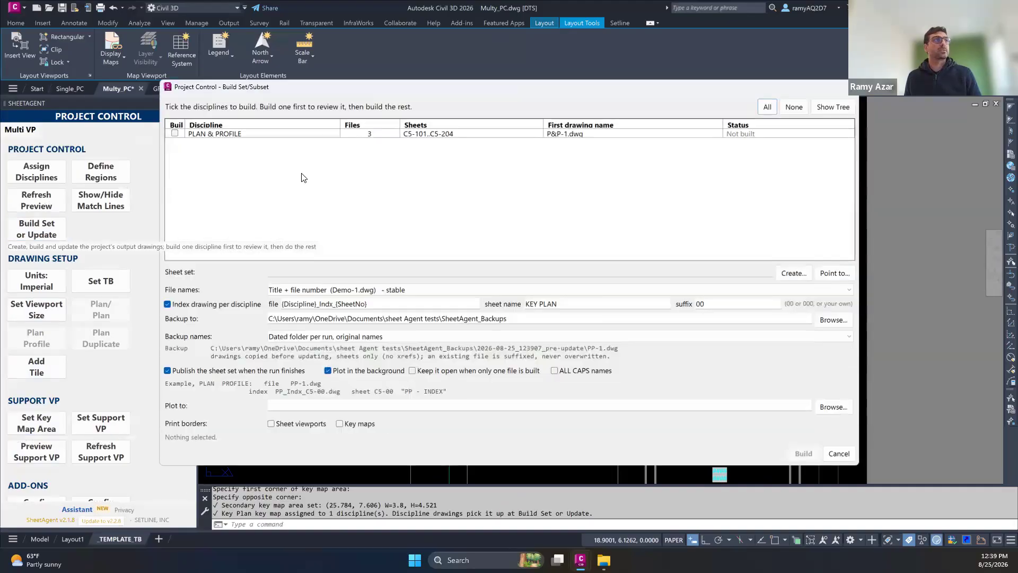
click(174, 134)
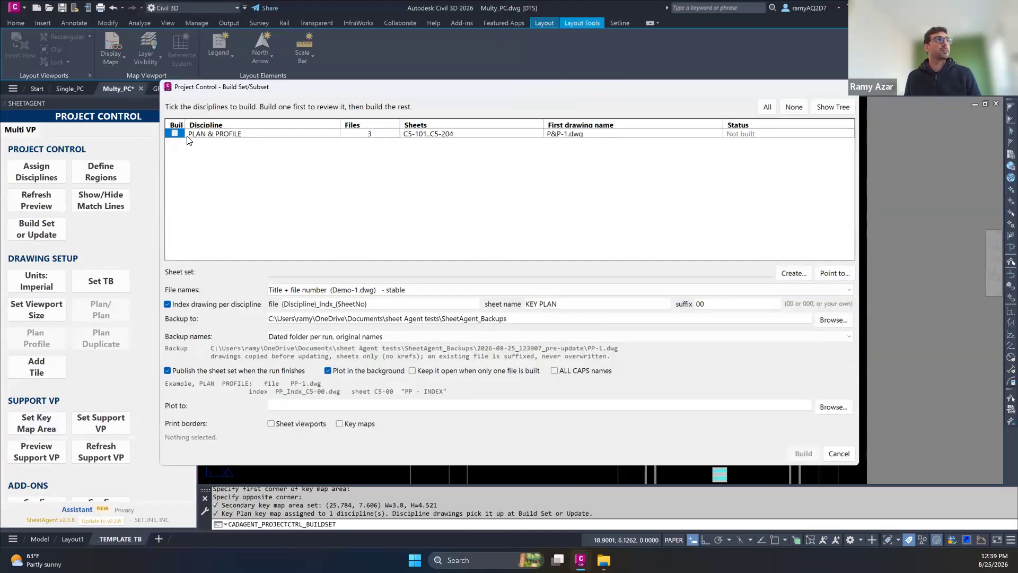
click(175, 134)
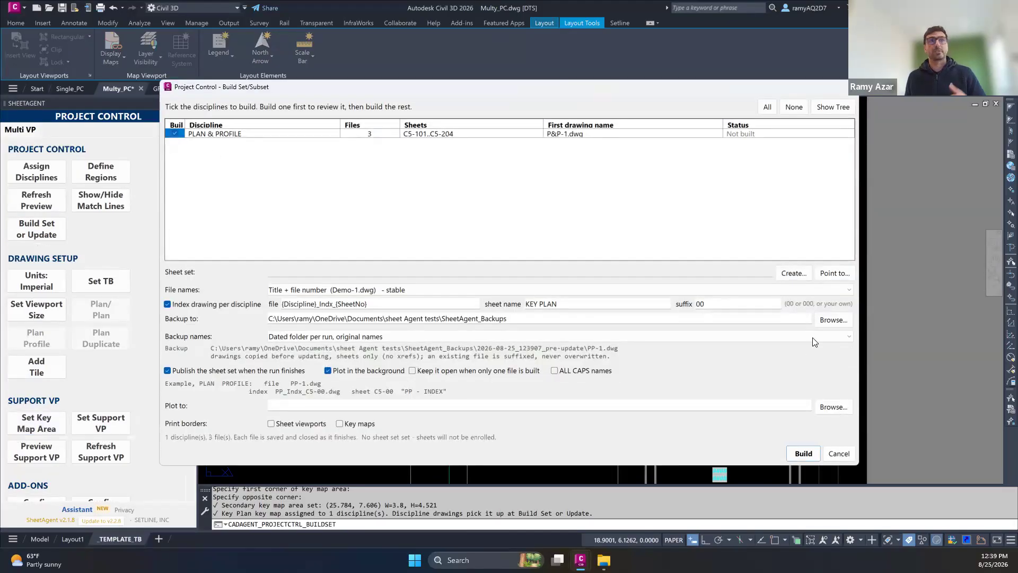
click(823, 274)
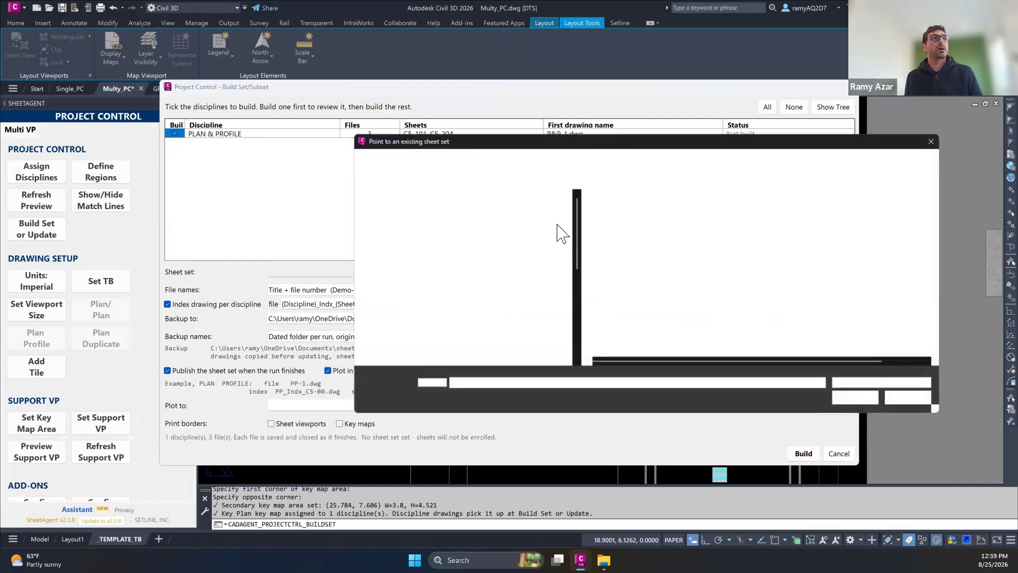
click(635, 243)
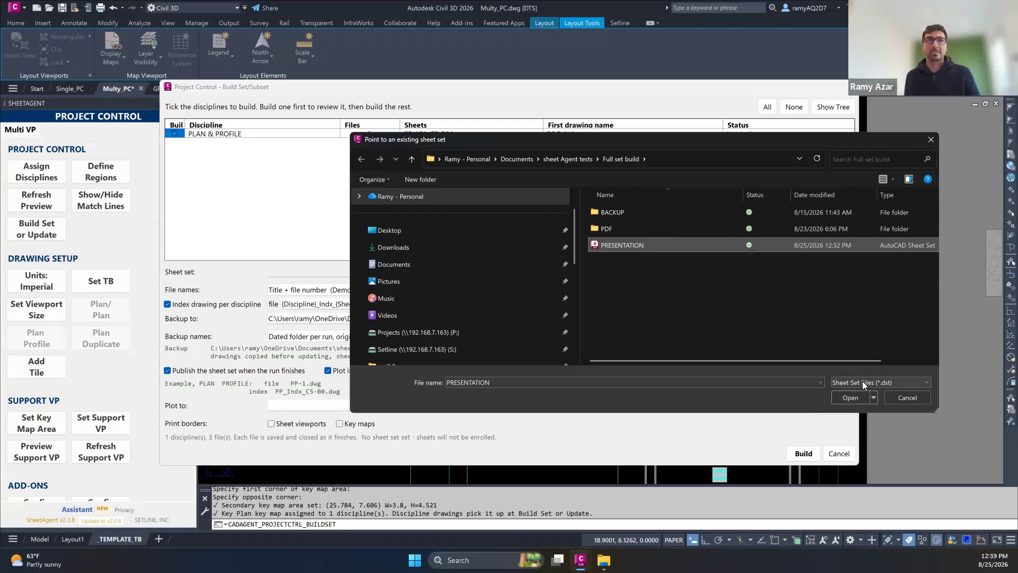
click(859, 399)
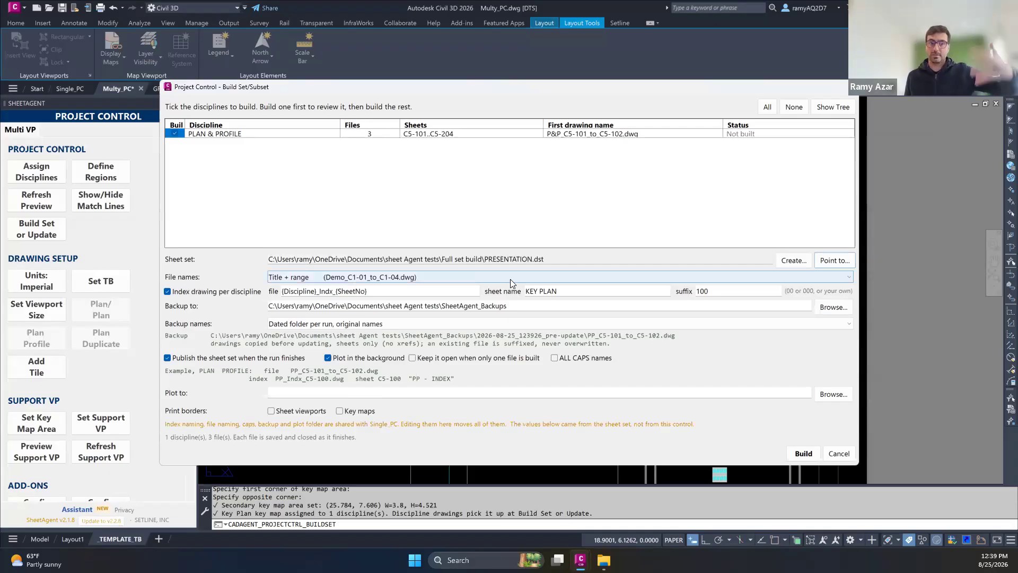
Turn off publishing when the run finishes, keep index suffix 100, and build the PLAN & PROFILE drawings.
click(204, 358)
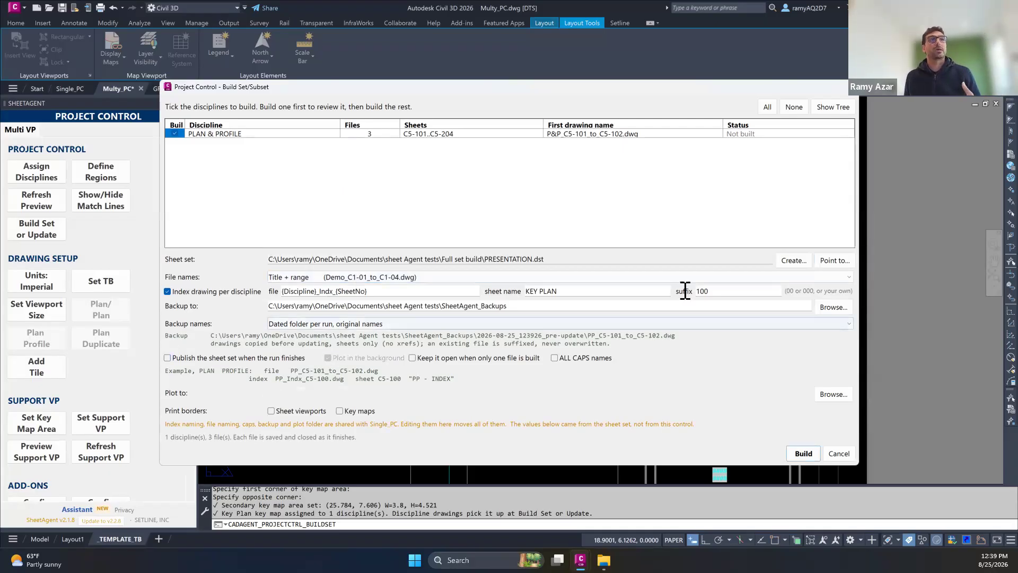
click(711, 291)
key(ctrl+a)
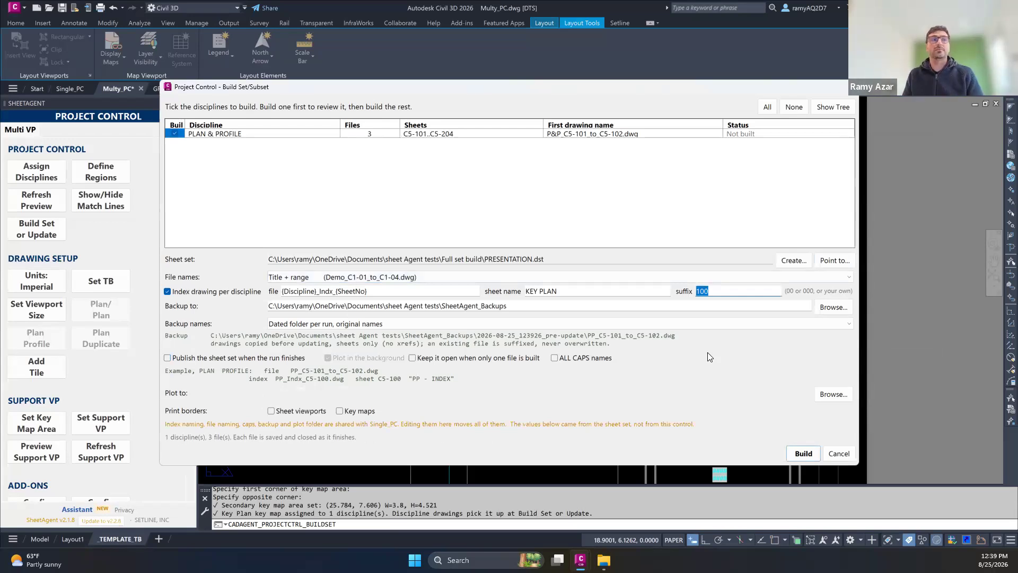
click(804, 454)
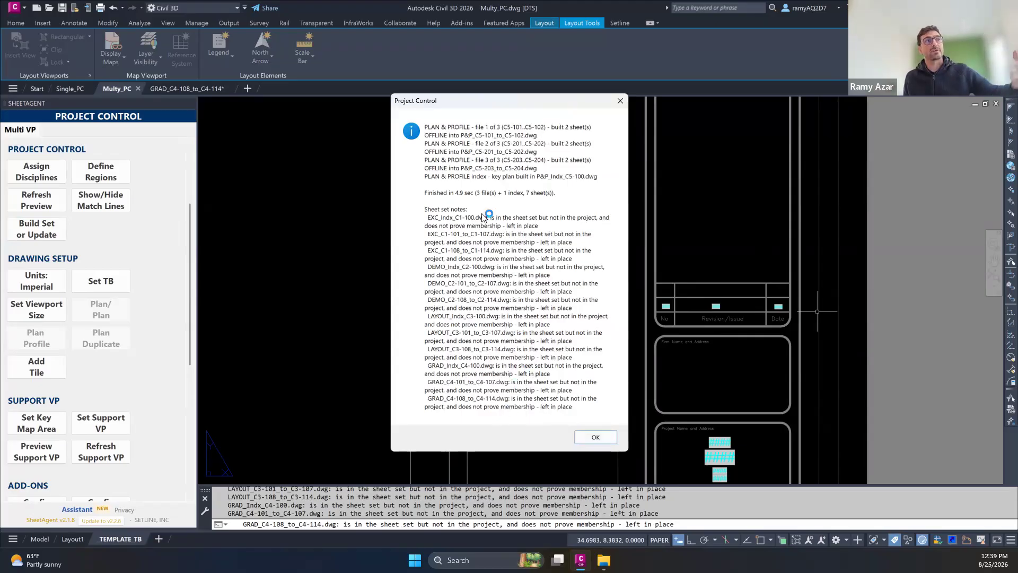
click(596, 438)
Open the Sheet Set Manager with SHEETSET, reopen the project's sheet set and examine the PLAN & PROFILE sheets.
scroll(390, 284, down, 2)
text(SHE)
text(ETSE)
key(Return)
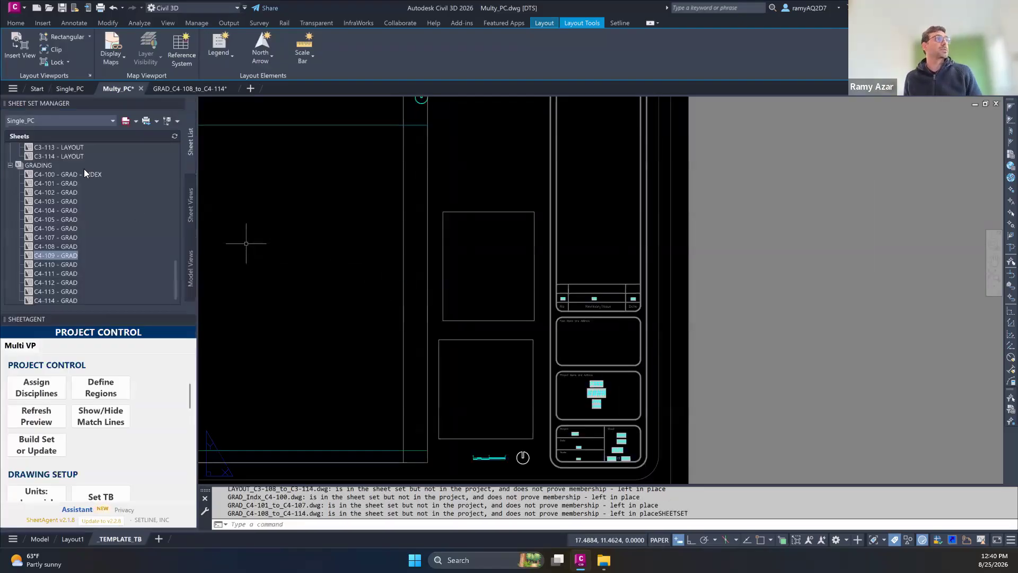
click(82, 122)
click(32, 195)
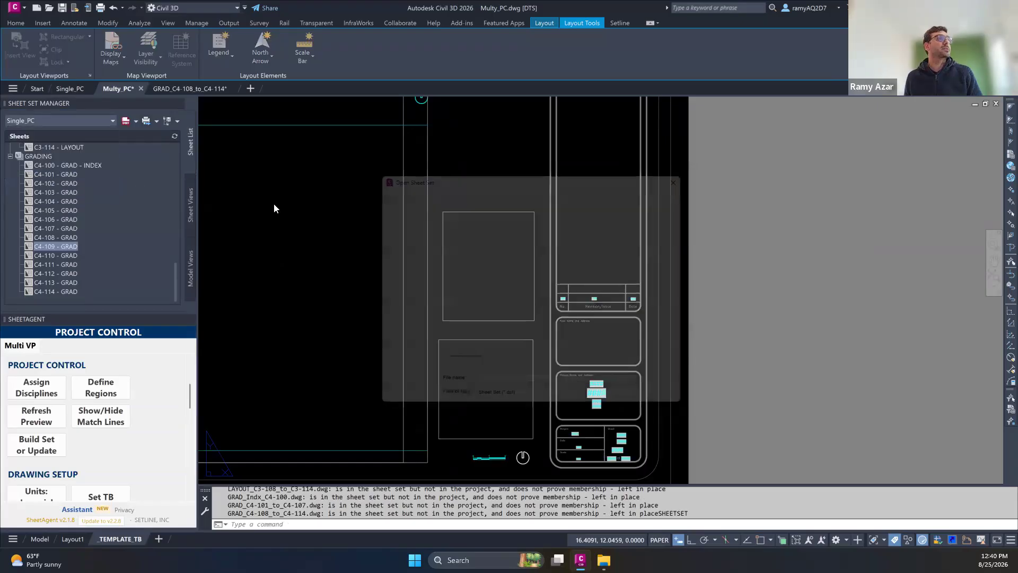
double_click(424, 211)
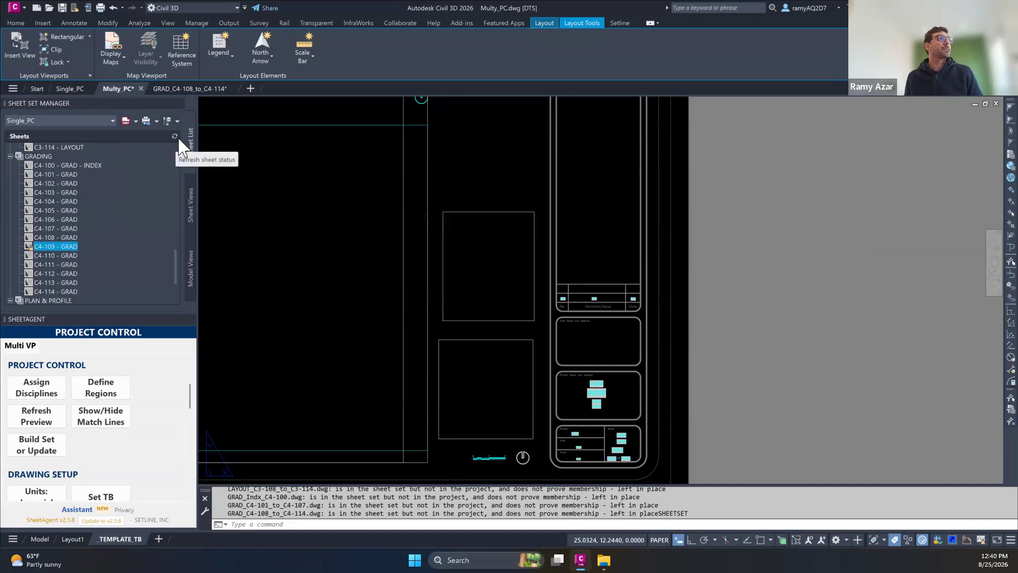
scroll(122, 214, down, 3)
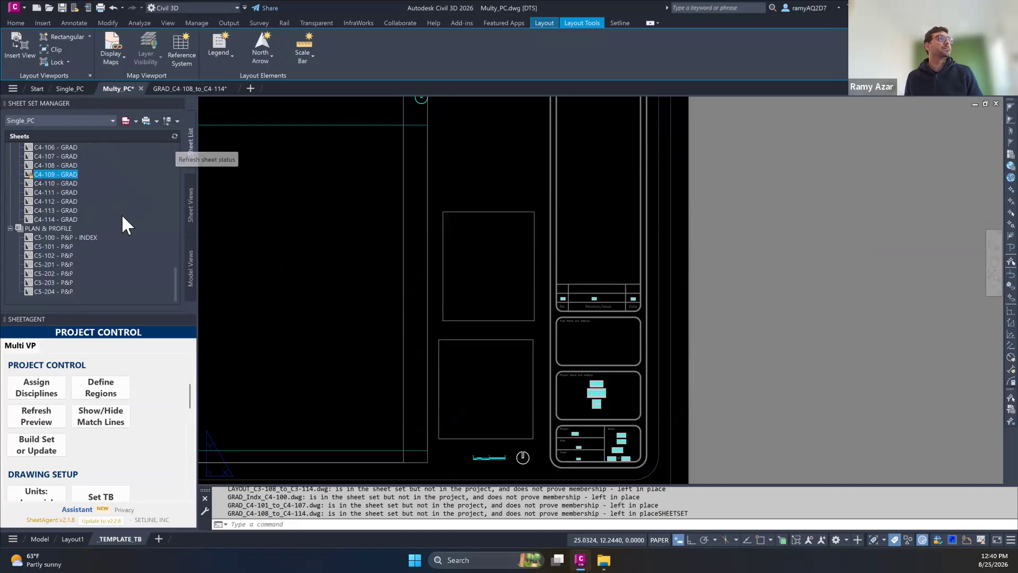
Open sheet C5-102 from the PLAN & PROFILE subset and examine its viewports and two key maps.
click(62, 264)
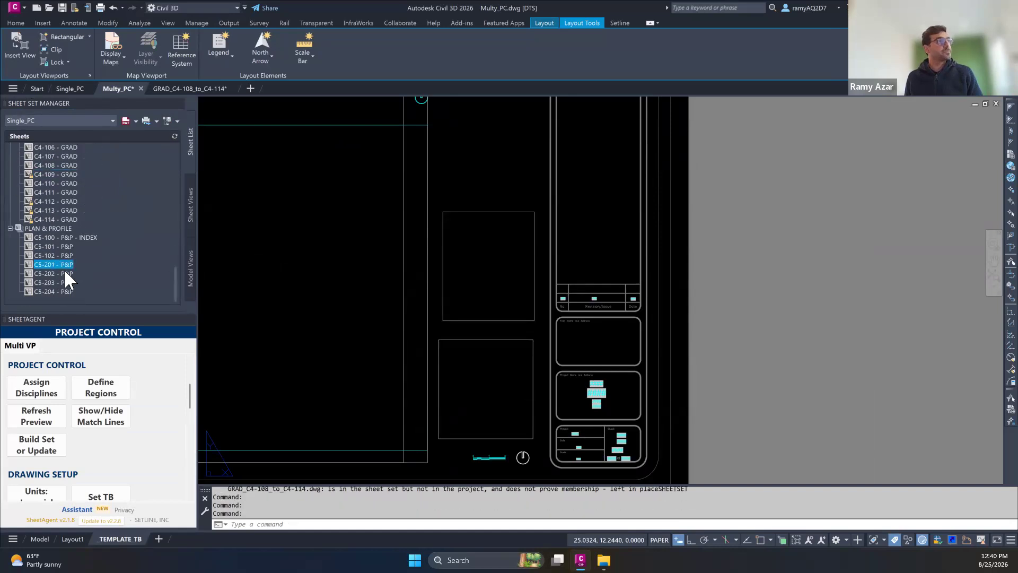
click(59, 255)
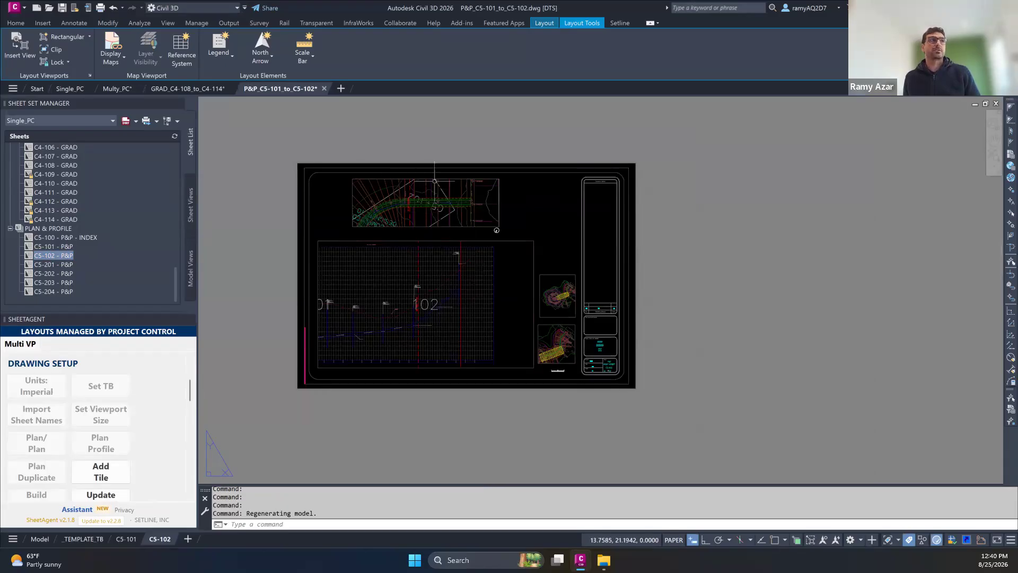
scroll(434, 181, up, 4)
scroll(352, 204, down, 5)
scroll(466, 300, up, 7)
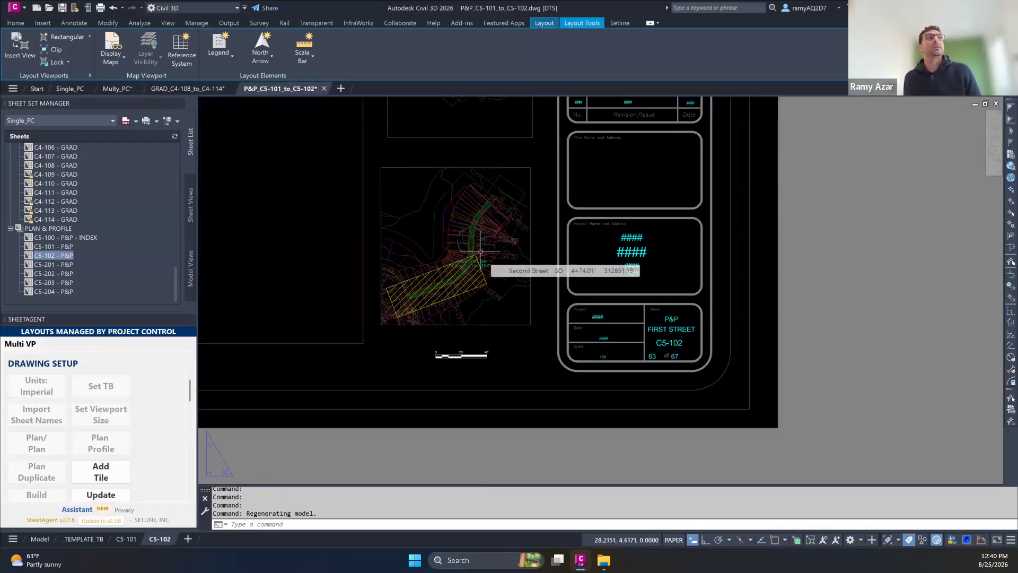
scroll(477, 251, down, 2)
middle_drag(477, 252, 479, 295)
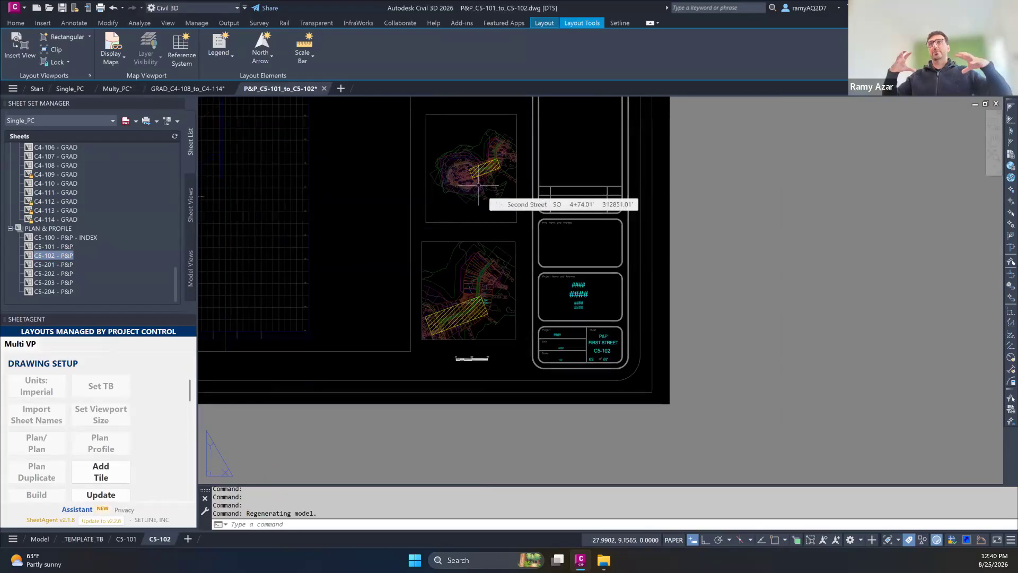
scroll(479, 186, down, 5)
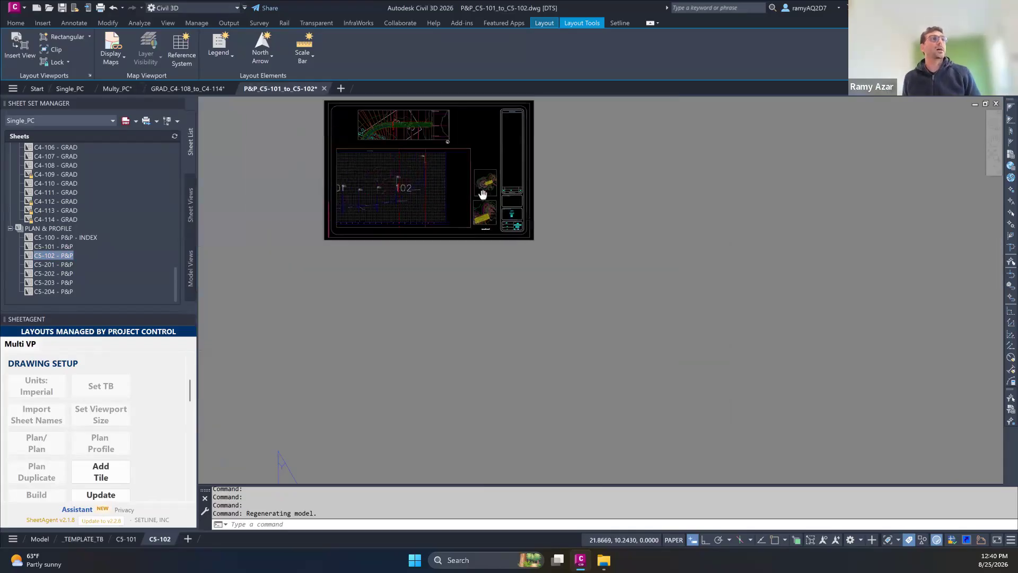
middle_drag(479, 185, 556, 235)
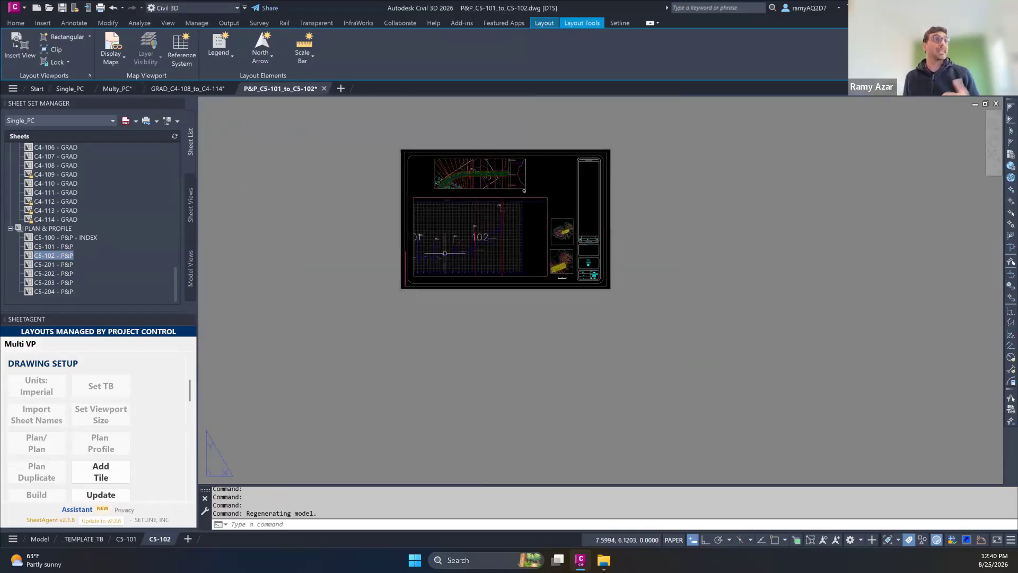
Close the P&P_C5-101_to_C5-102 drawing and the Sheet Set Manager, returning to the Multy_PC template sheet.
click(324, 88)
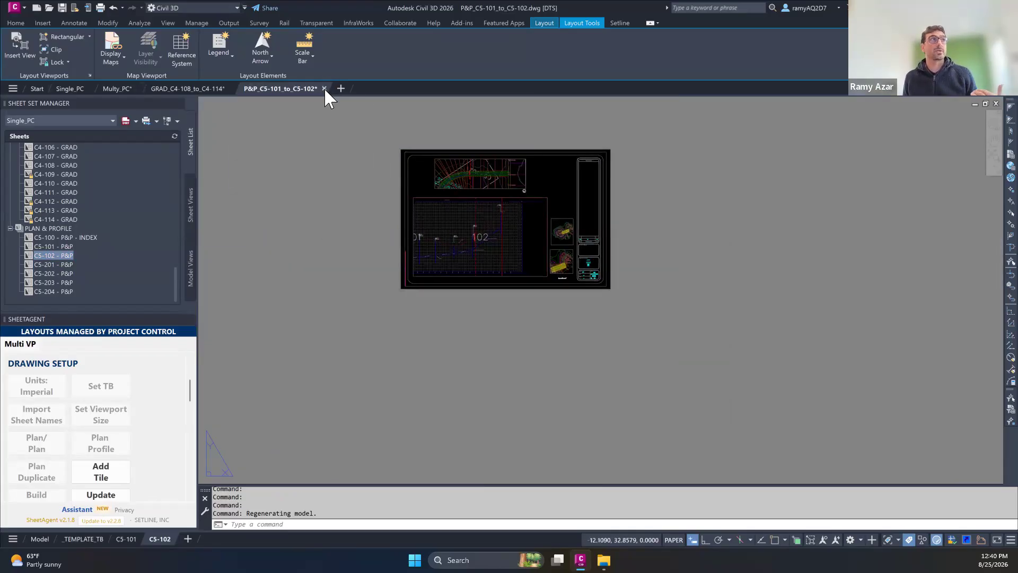
click(508, 305)
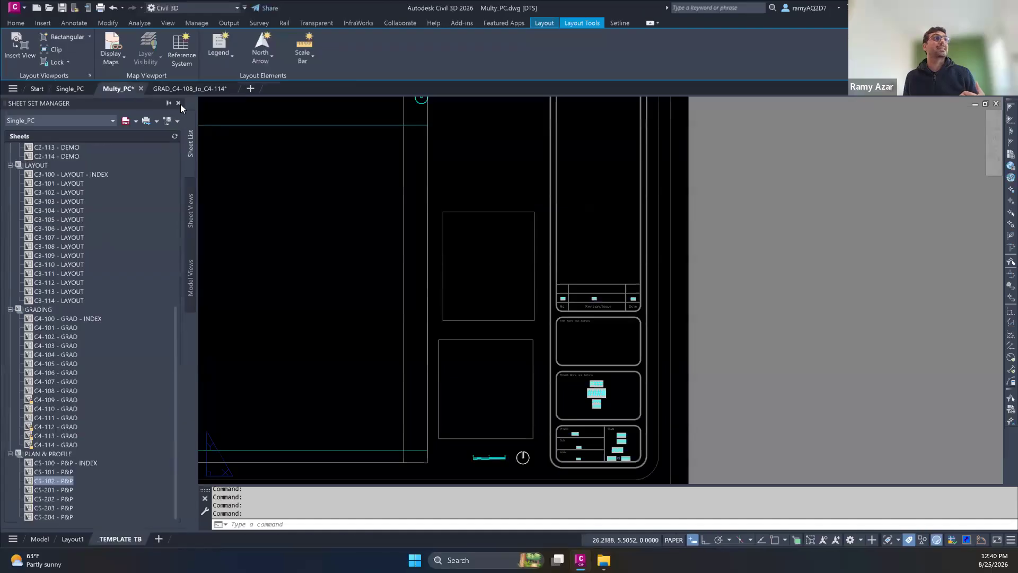
click(181, 104)
scroll(312, 284, down, 5)
middle_drag(312, 285, 422, 329)
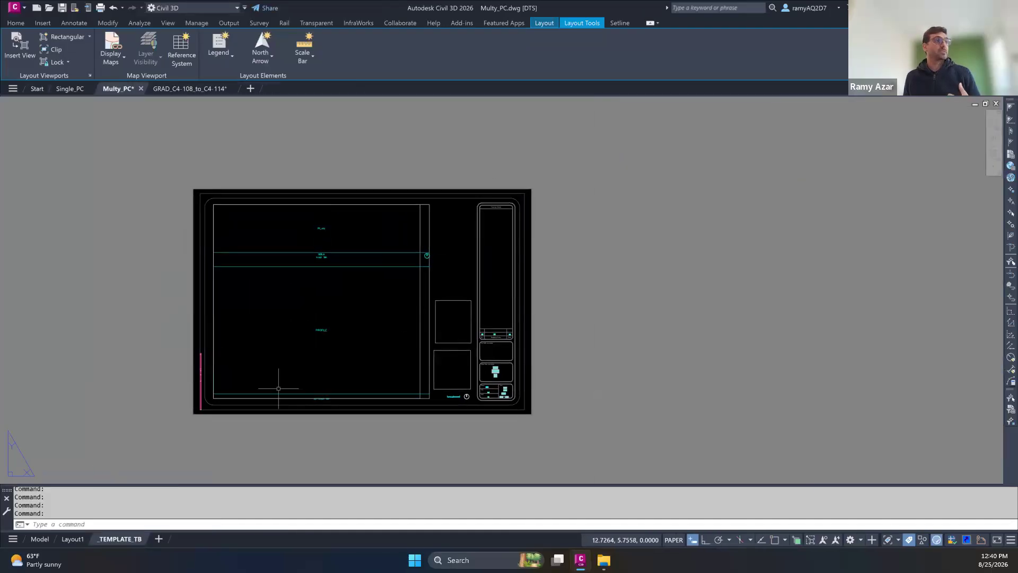
Bring up the SheetAgent panel with SL and apply a Plan VP Label that includes the station range in Inline format.
text(SL)
key(Return)
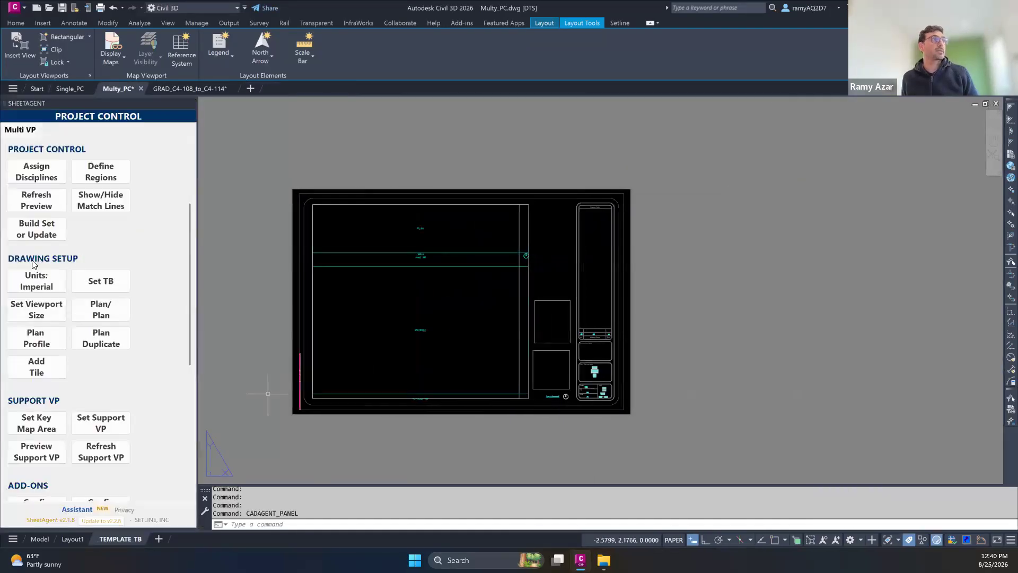
scroll(120, 360, down, 5)
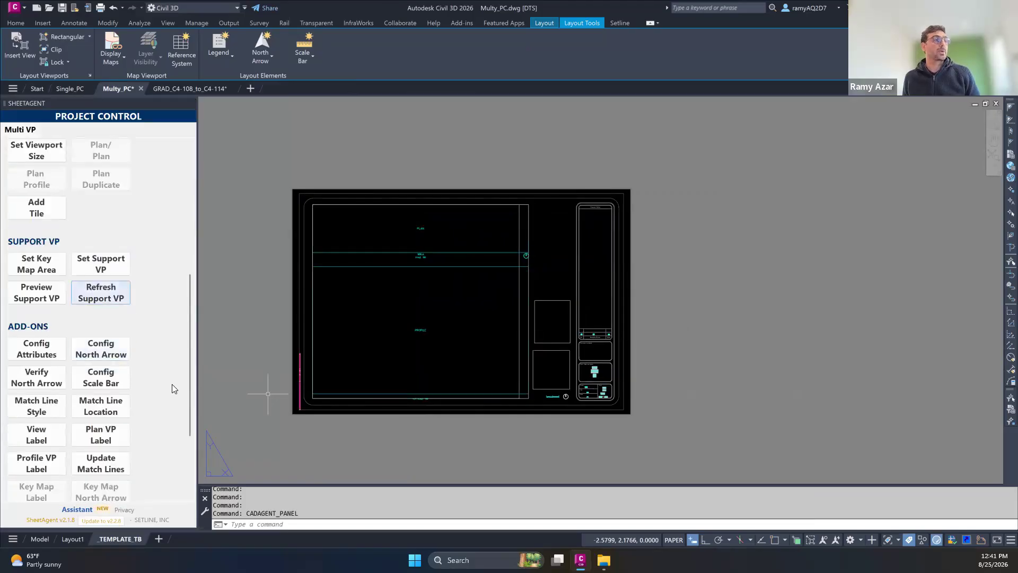
click(101, 435)
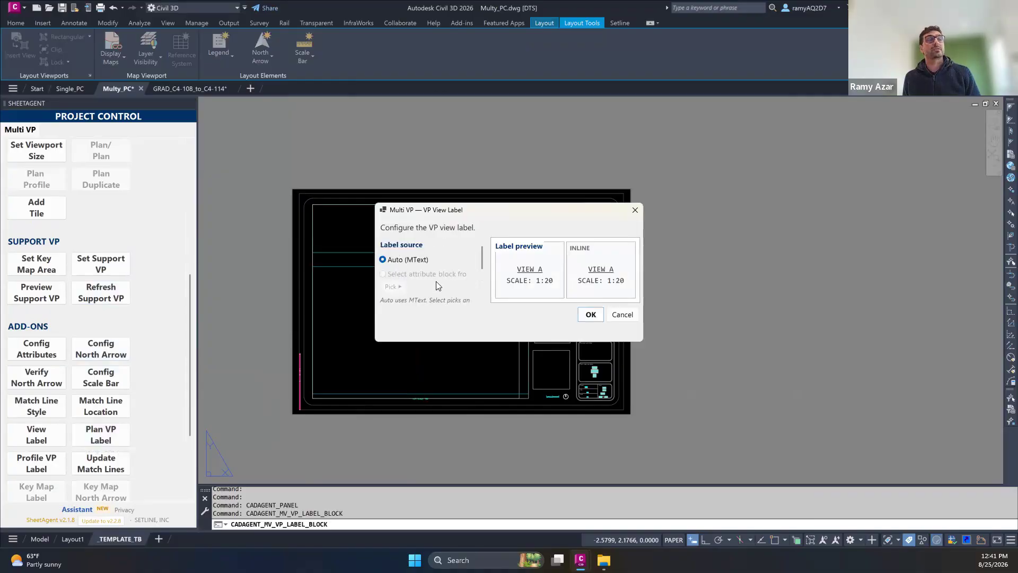
scroll(428, 274, down, 3)
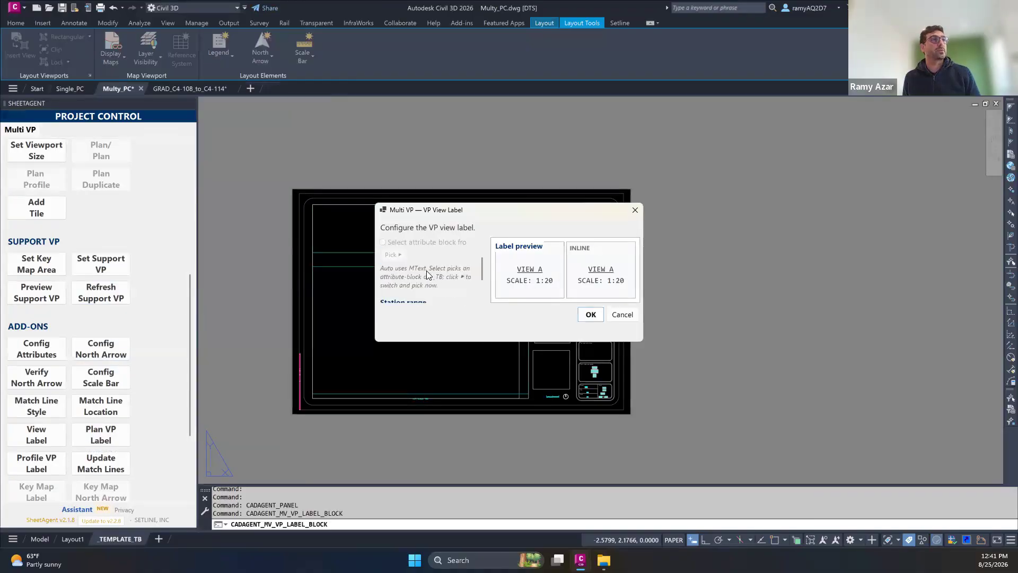
click(427, 284)
click(454, 298)
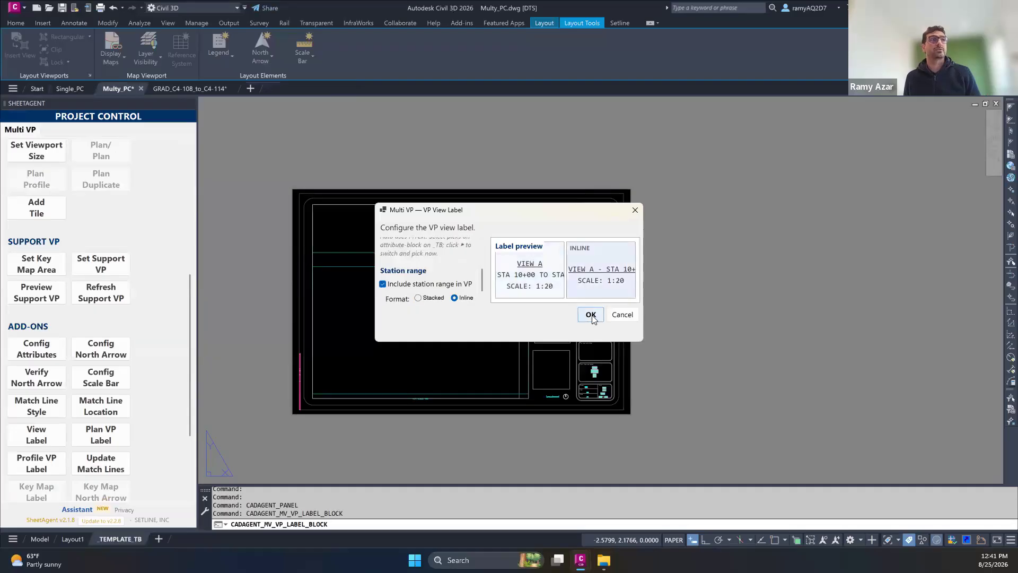
click(590, 315)
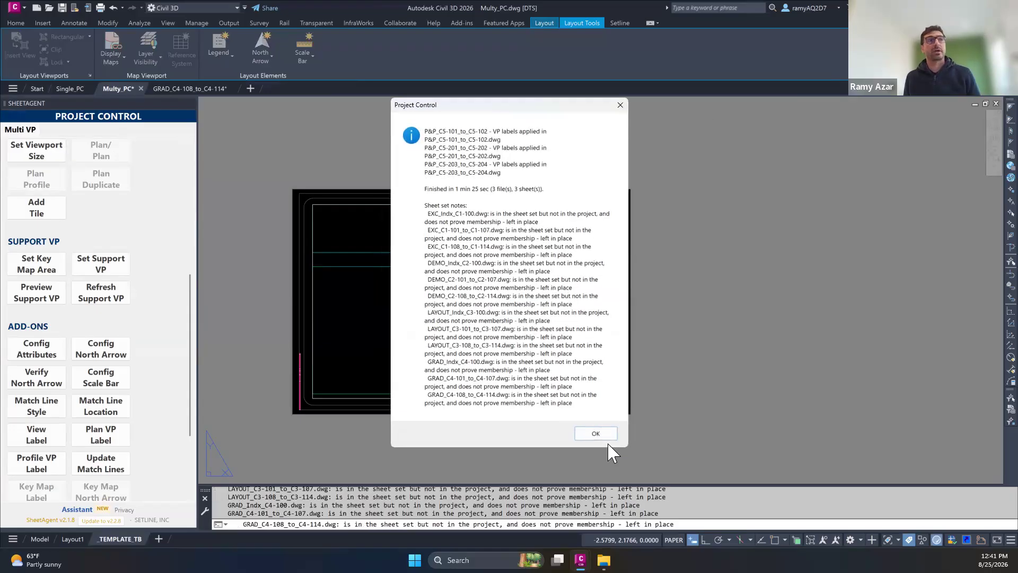
click(606, 433)
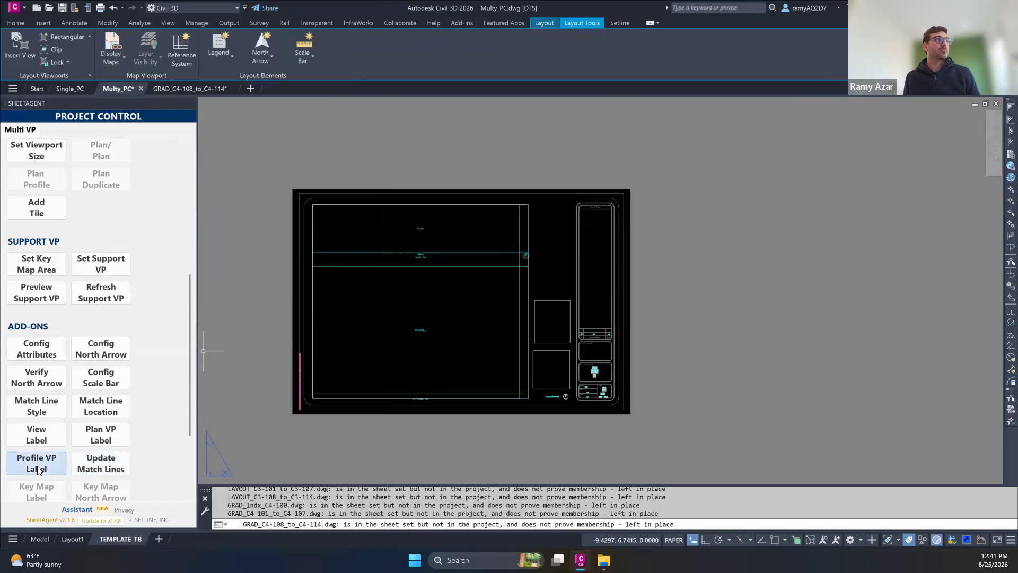
Apply a Profile VP Label that includes the station range in Stacked format and uses the Inline scale layout.
click(36, 462)
scroll(460, 269, down, 3)
scroll(440, 276, up, 1)
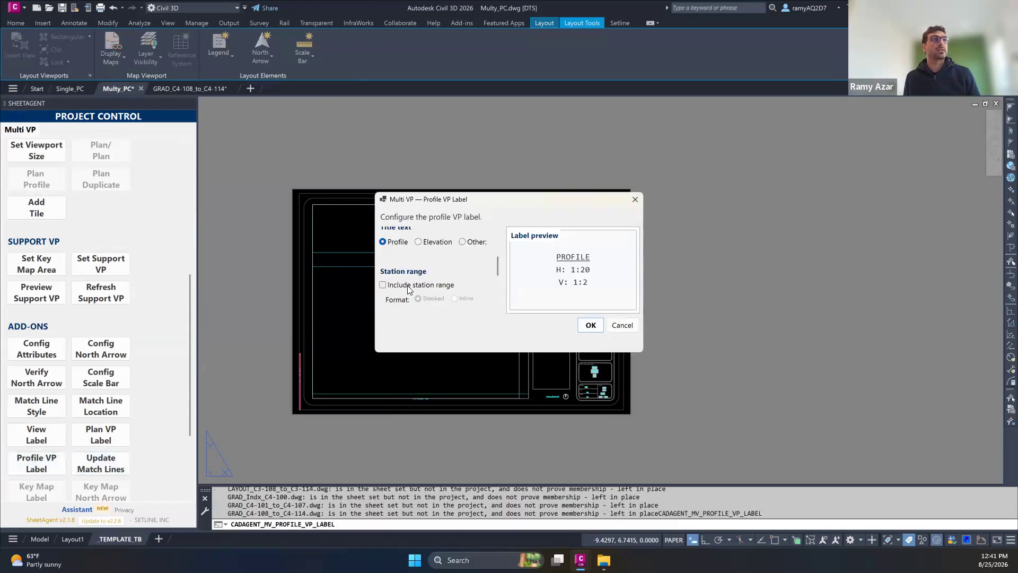
click(437, 285)
scroll(436, 282, down, 2)
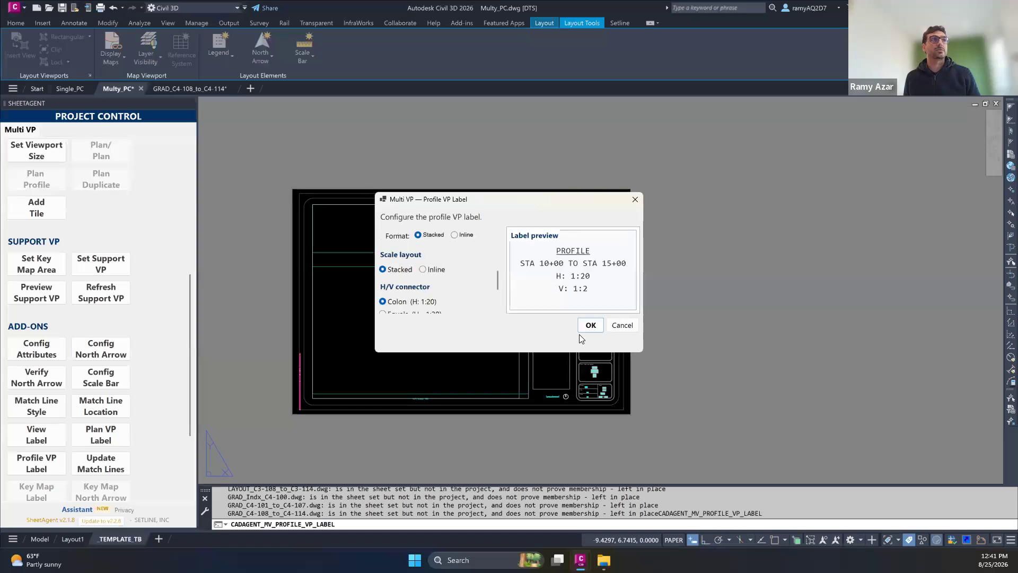
scroll(424, 302, up, 1)
click(423, 301)
scroll(479, 295, down, 2)
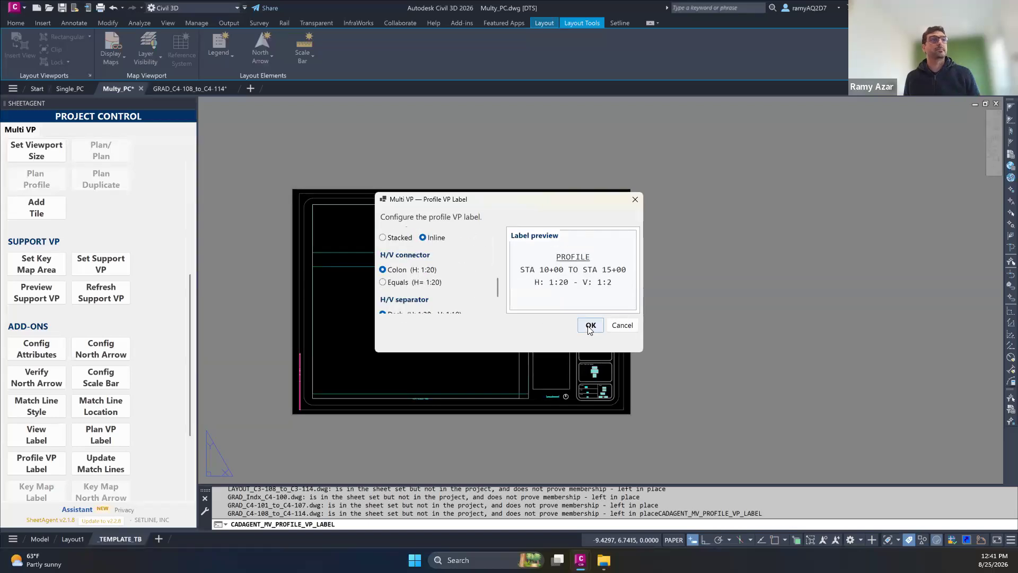
click(591, 325)
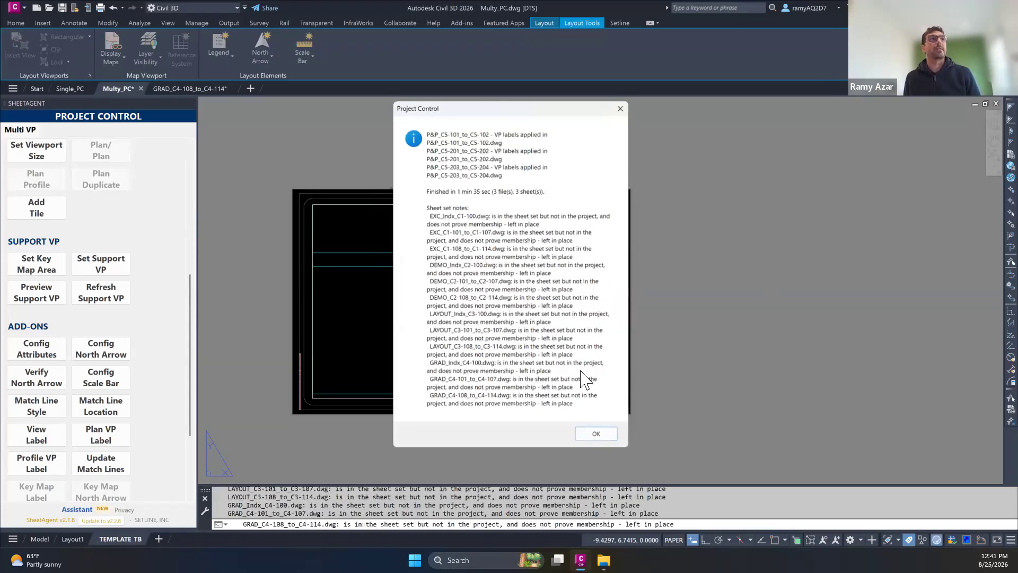
click(595, 433)
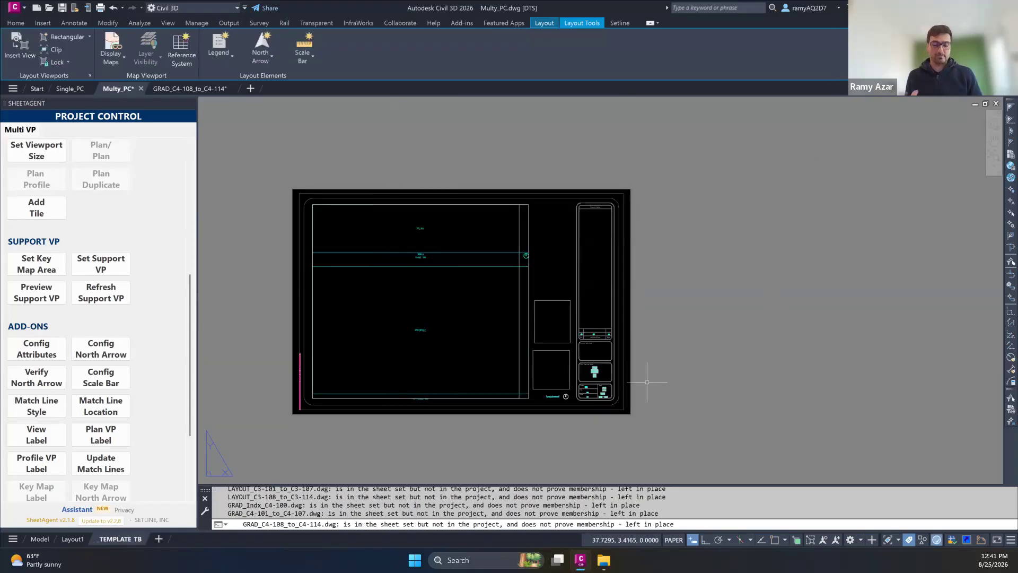
Reopen the Sheet Set Manager with SHEETSET and open sheet C5-101 from the PLAN & PROFILE subset.
text(SHEETSET)
key(Return)
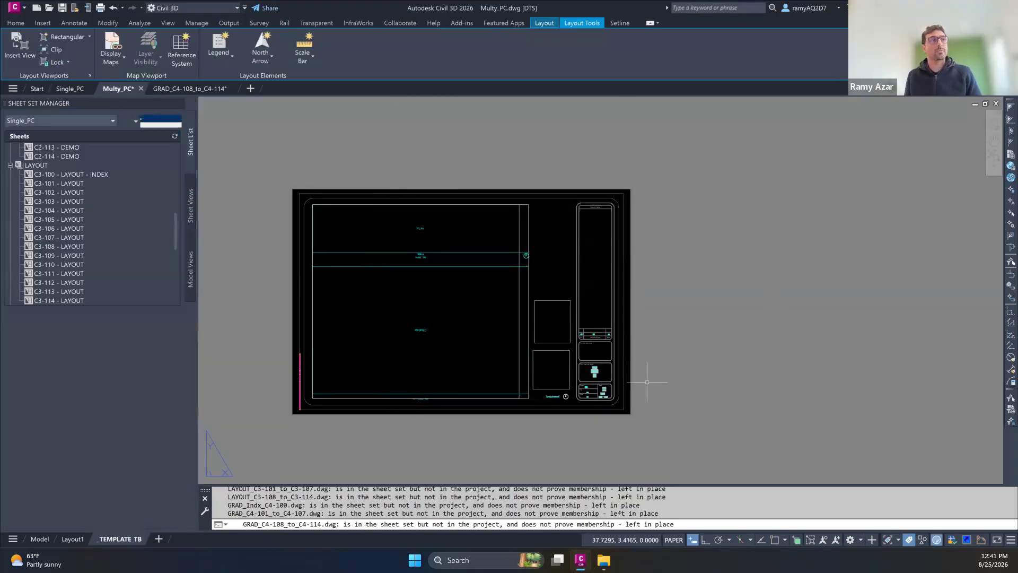
scroll(51, 231, down, 8)
click(53, 264)
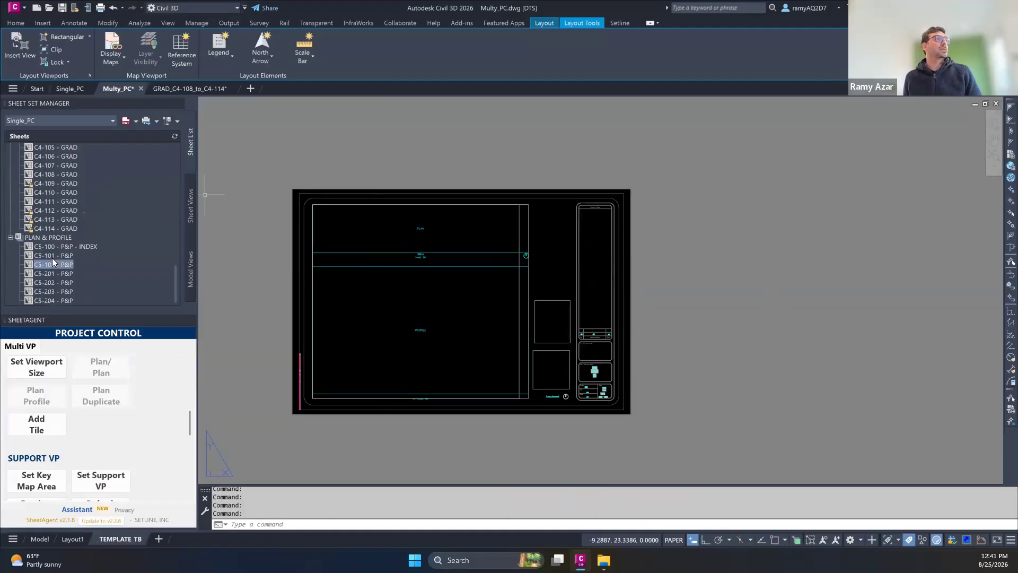
double_click(53, 256)
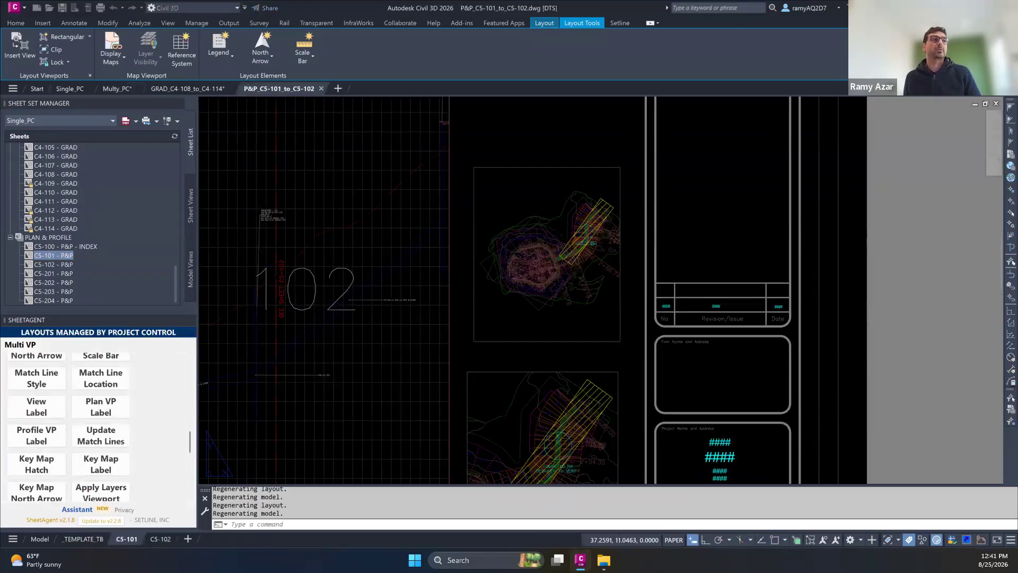
Examine the plan and profile viewport labels and the overall layout on sheet C5-101.
scroll(475, 304, down, 4)
middle_drag(474, 304, 586, 318)
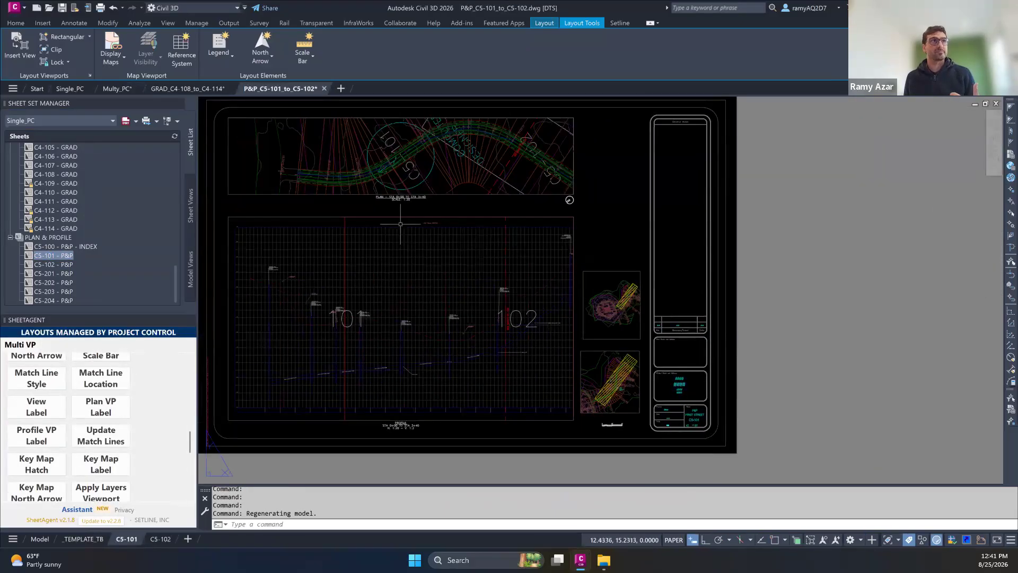
middle_drag(401, 225, 520, 239)
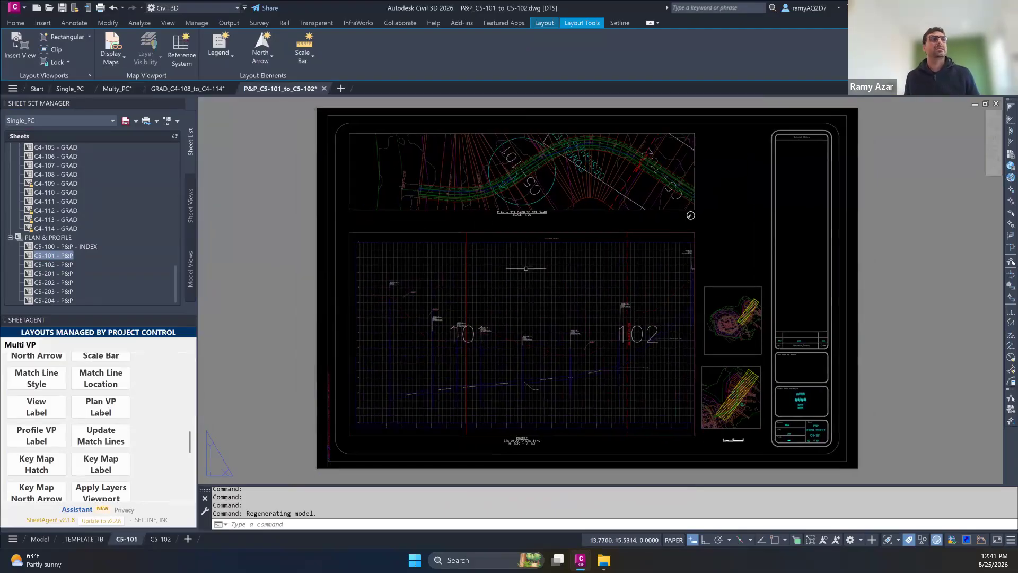
scroll(516, 182, up, 4)
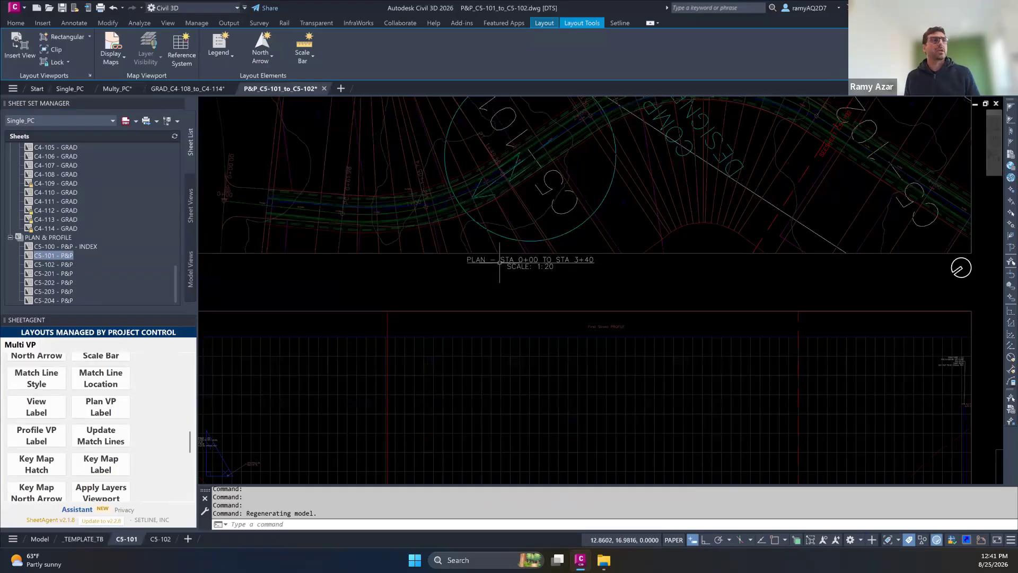
scroll(514, 290, down, 2)
middle_drag(514, 273, 521, 294)
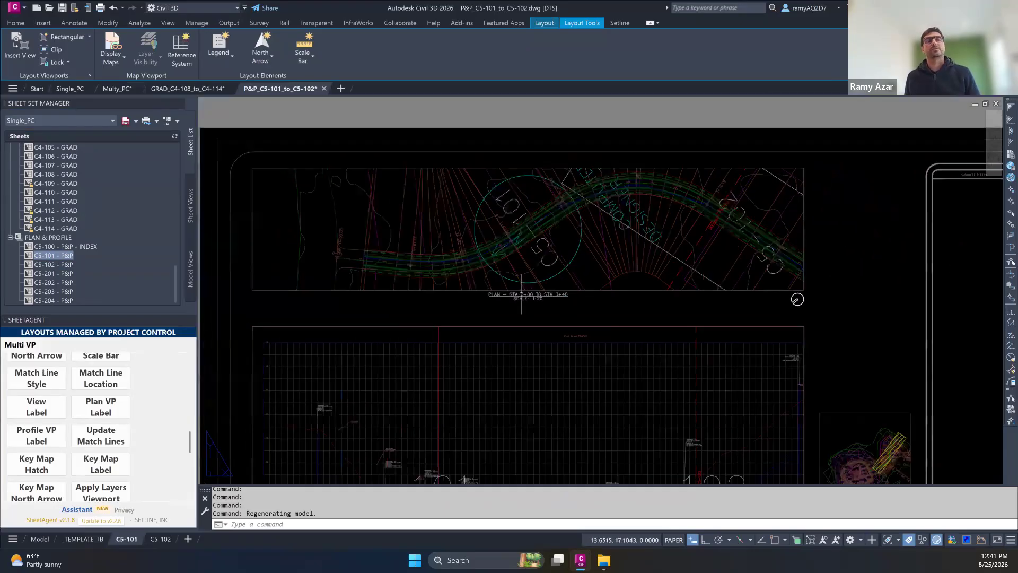
middle_drag(572, 314, 574, 275)
scroll(656, 247, down, 4)
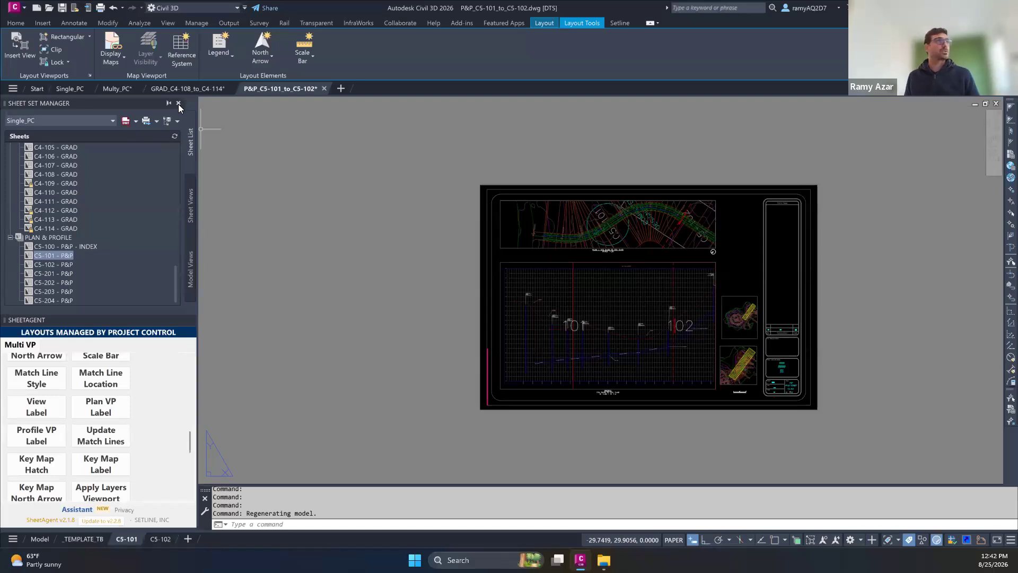
Close the Sheet Set Manager and start a new drawing.
click(178, 104)
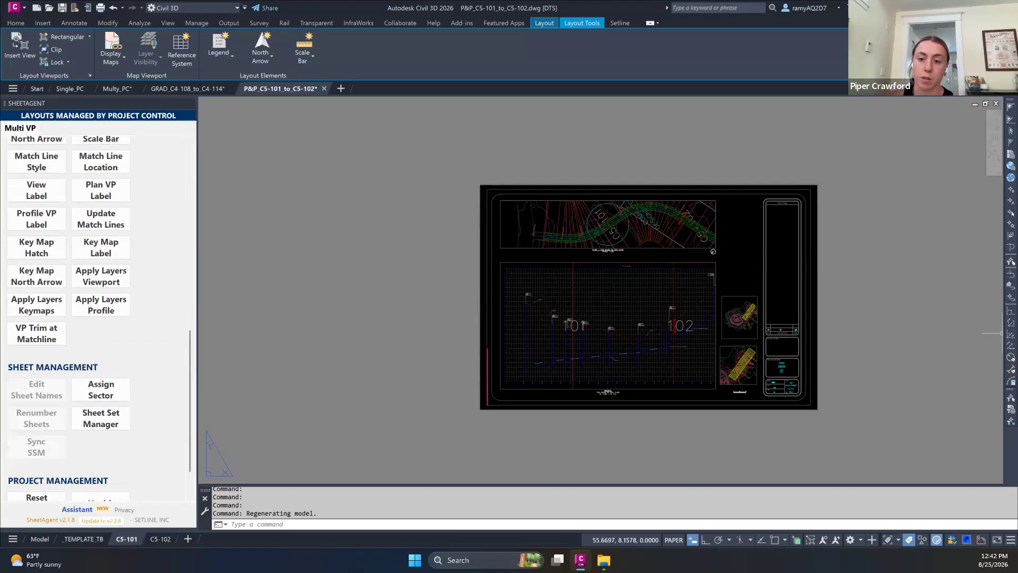
click(341, 89)
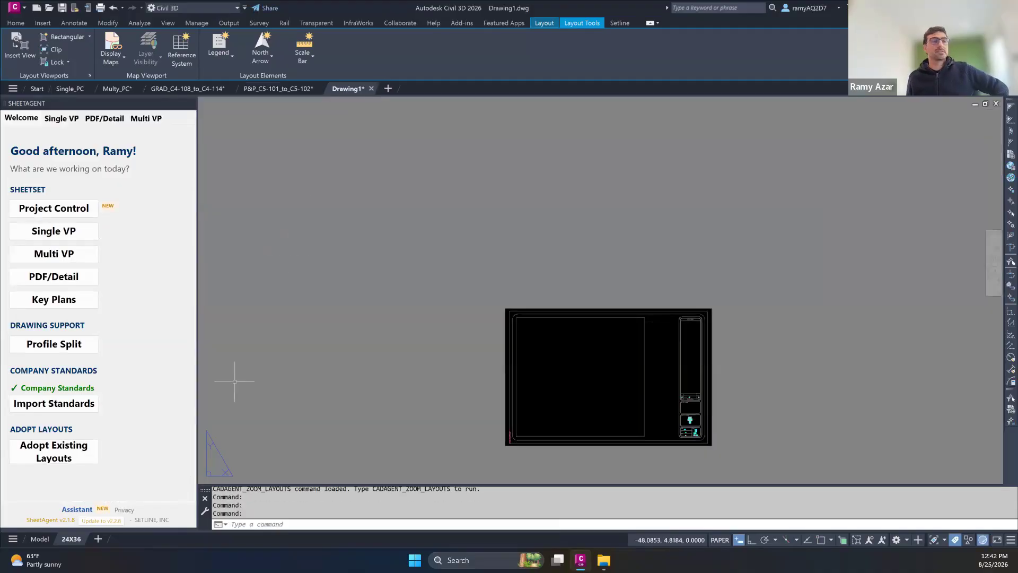
middle_drag(604, 380, 597, 335)
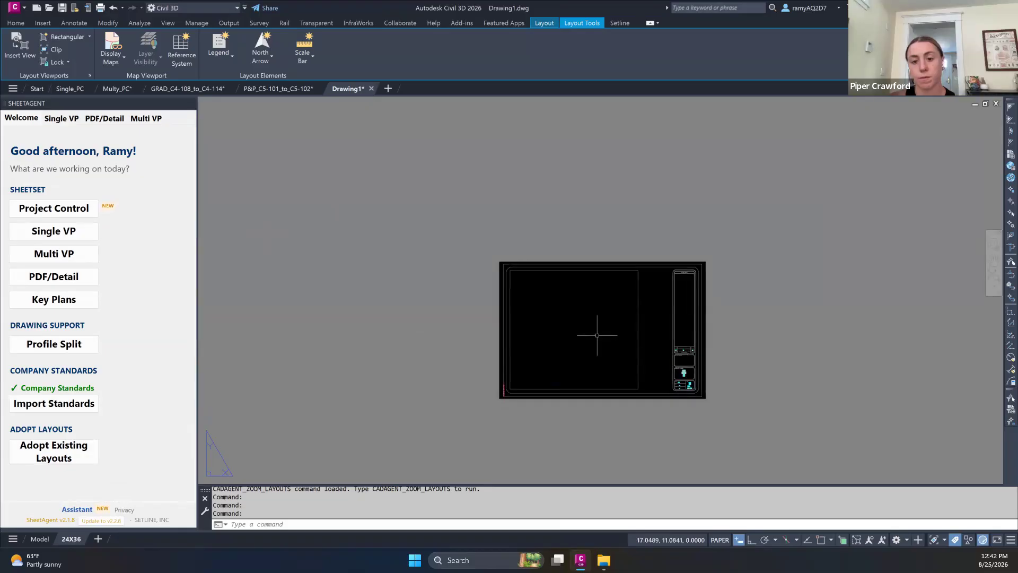
Delete the new drawing's 24X36 layout and open the Single VP tools in SheetAgent.
right_click(72, 539)
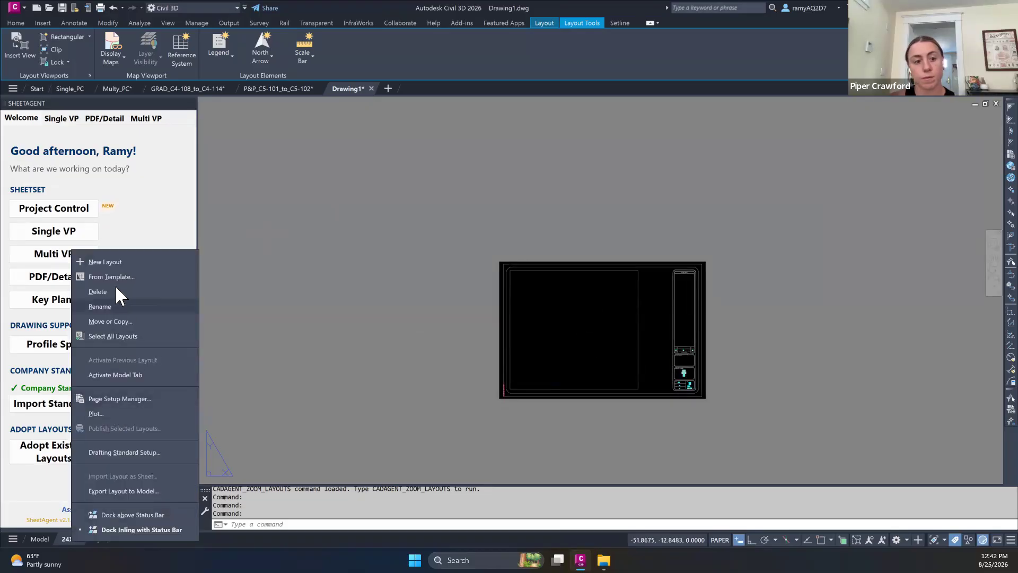
click(97, 291)
click(549, 322)
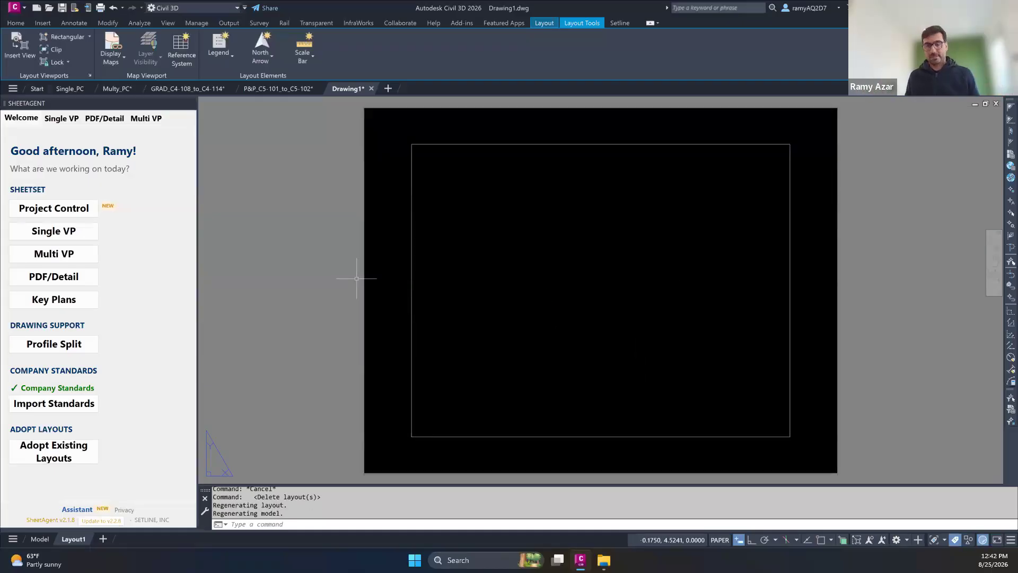
click(61, 232)
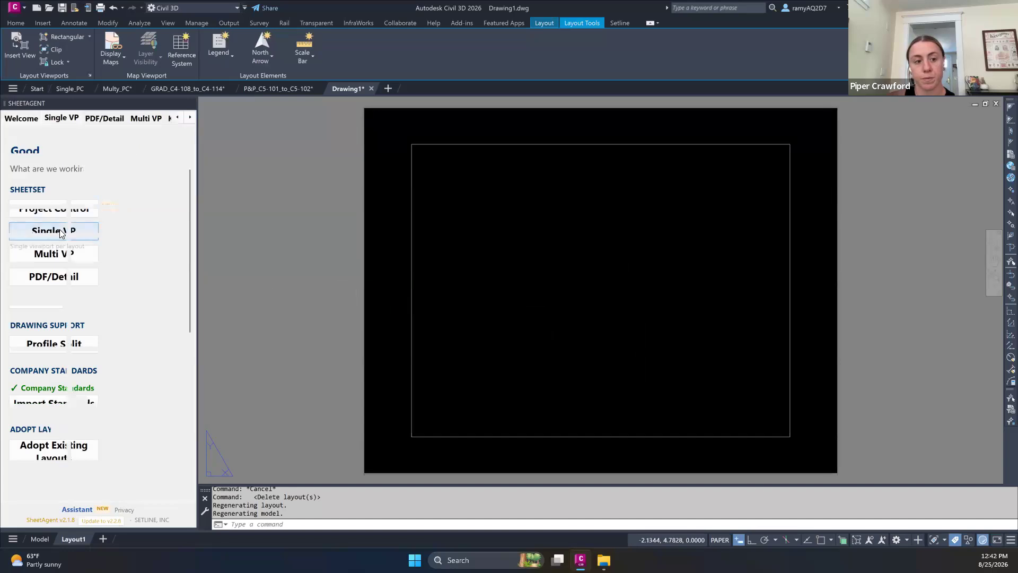
Set the title block from 24x36 test-WF in the Title Block folder of the sheet Agent tests files.
click(104, 195)
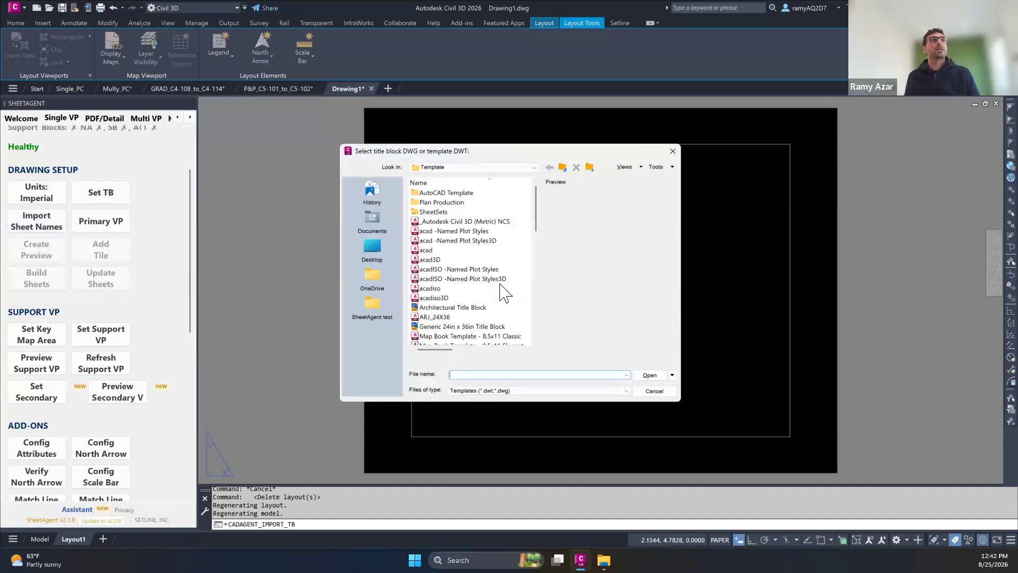
click(371, 304)
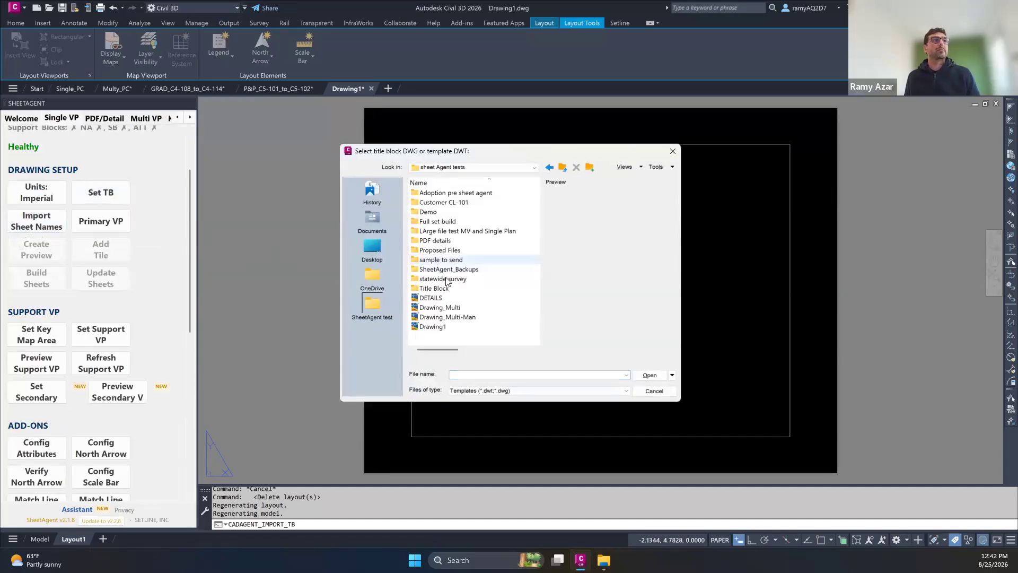
double_click(441, 288)
click(454, 207)
click(649, 375)
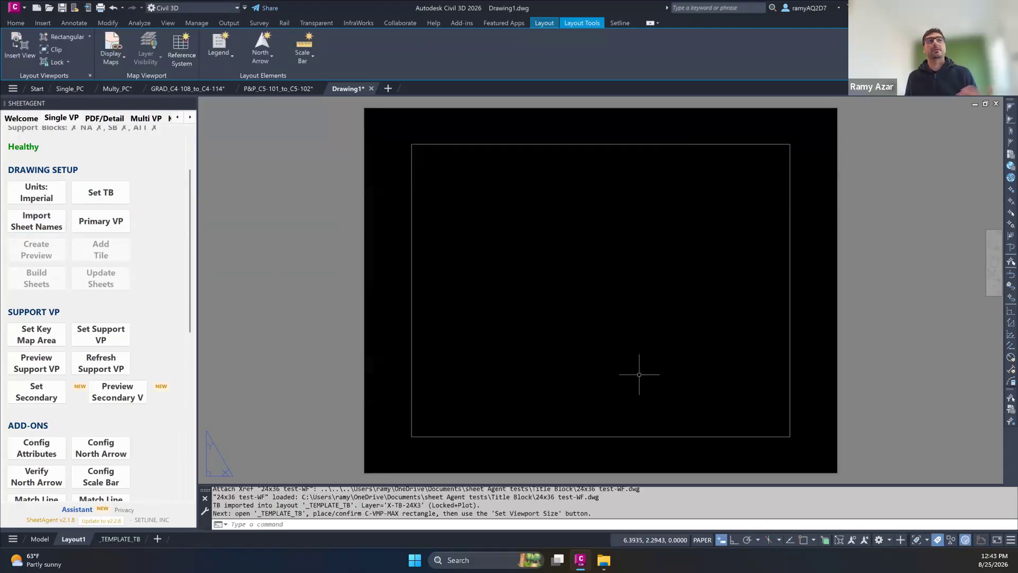
Open the _TEMPLATE_TB layout and adjust its page setup so the sheet fits the full title block.
click(128, 539)
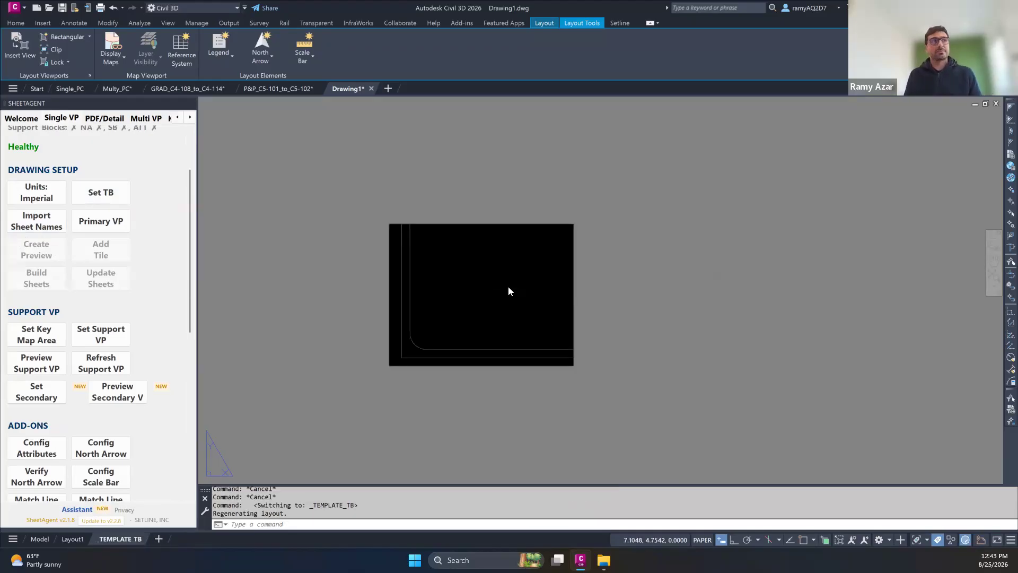
double_click(469, 221)
click(572, 364)
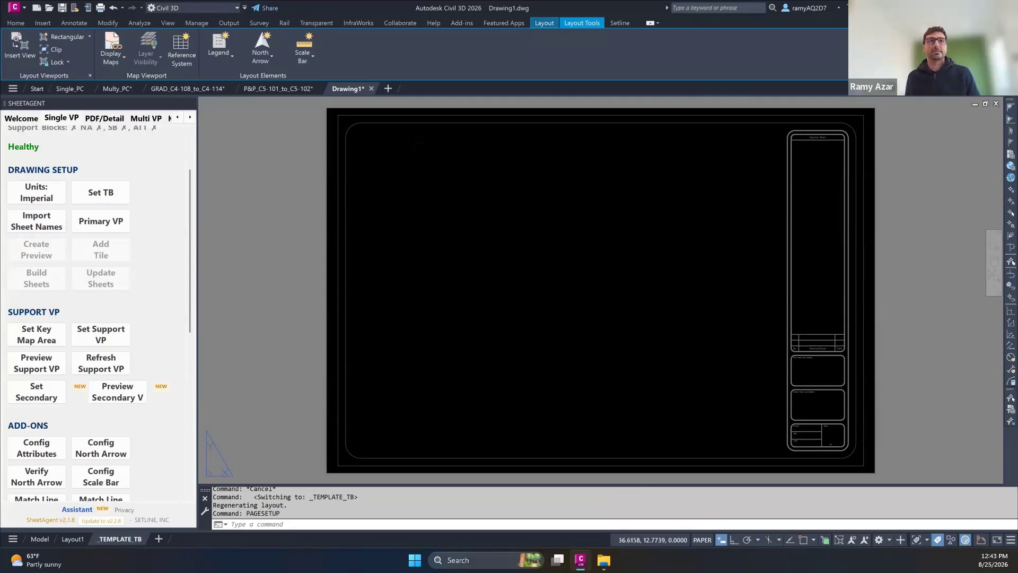
Check the attached title block 24x36 test-WF in External References and close the palette.
text(ER)
key(Return)
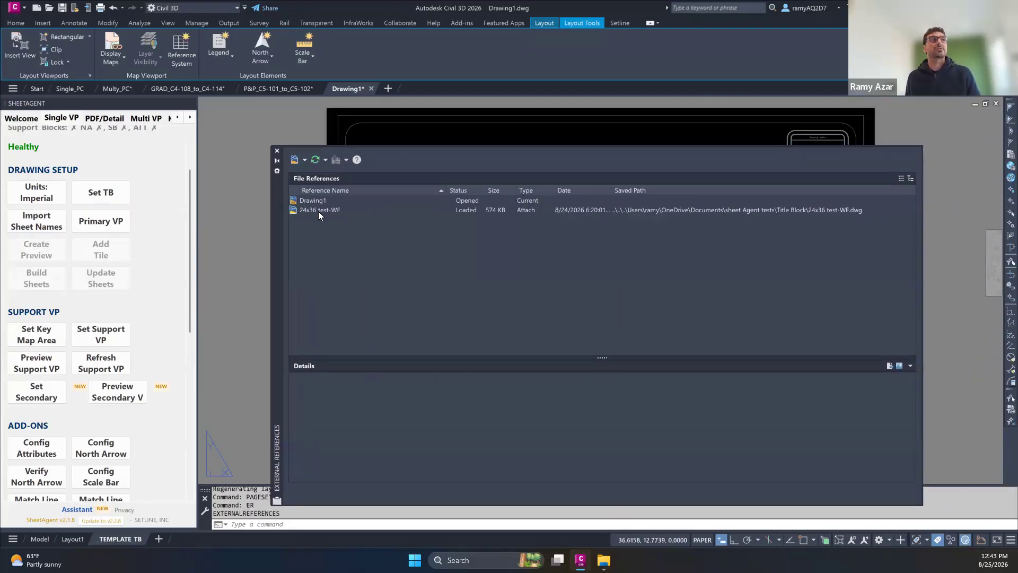
click(315, 210)
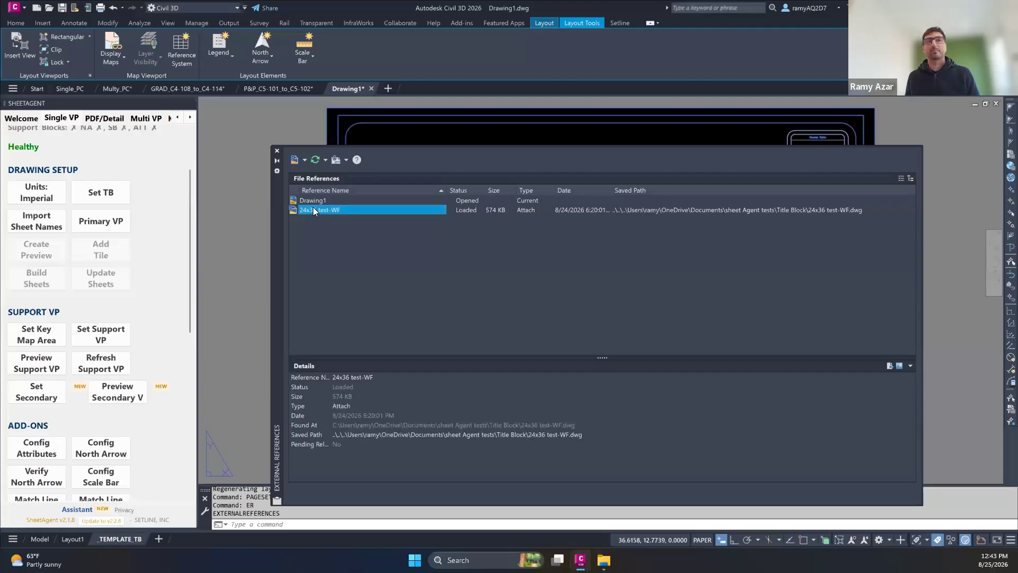
click(277, 151)
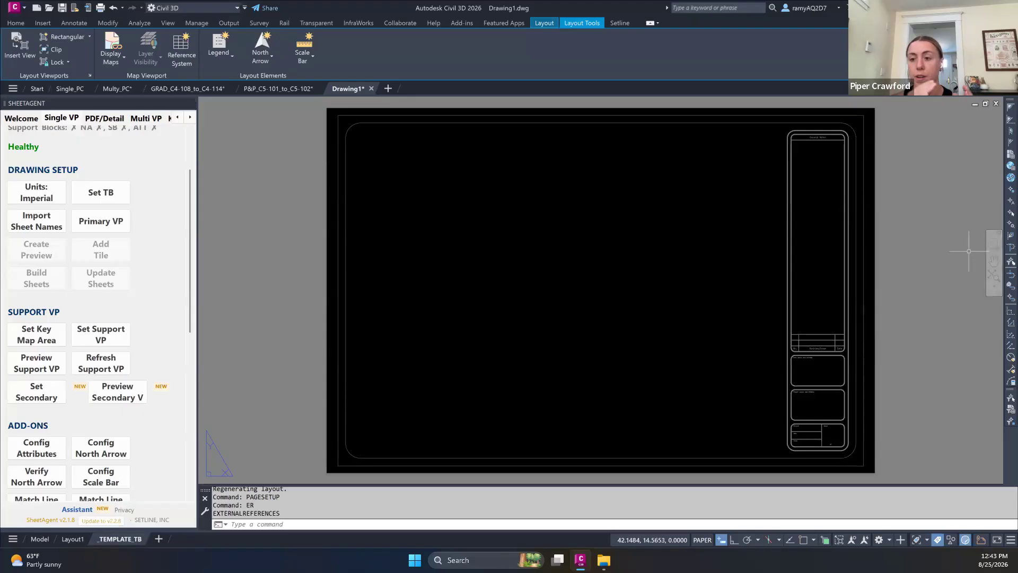
Switch to the Single_PC drawing and review its discipline names, prefixes and sheet numbering in Assign Disciplines, without applying anything.
click(72, 88)
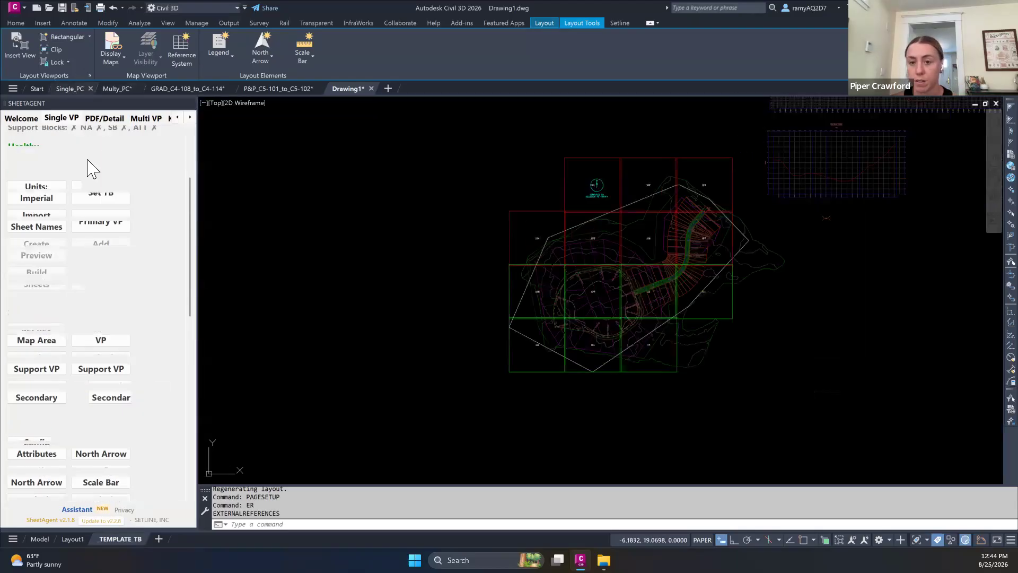
click(27, 209)
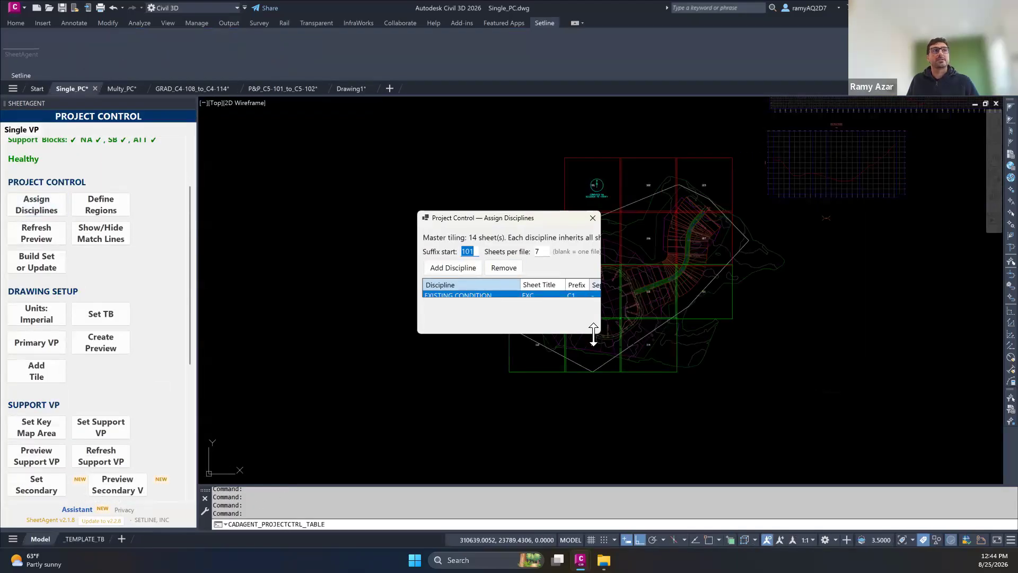
drag(600, 336, 899, 460)
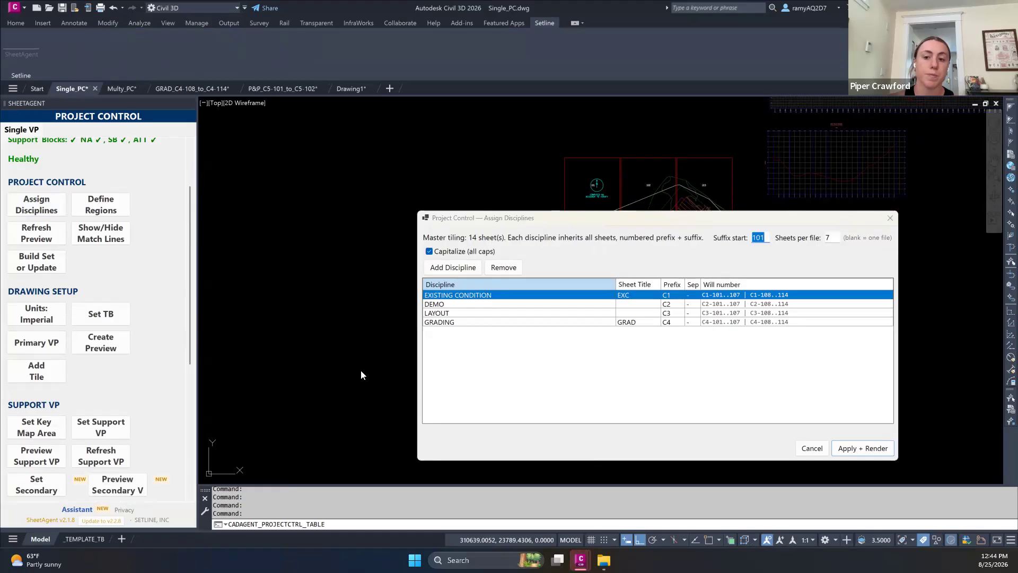
key(Escape)
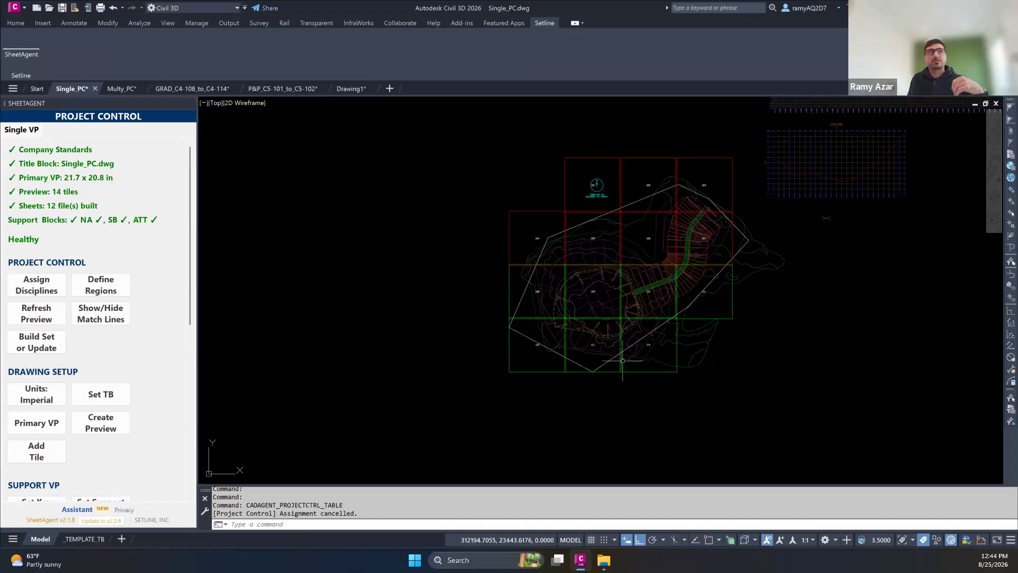
click(36, 284)
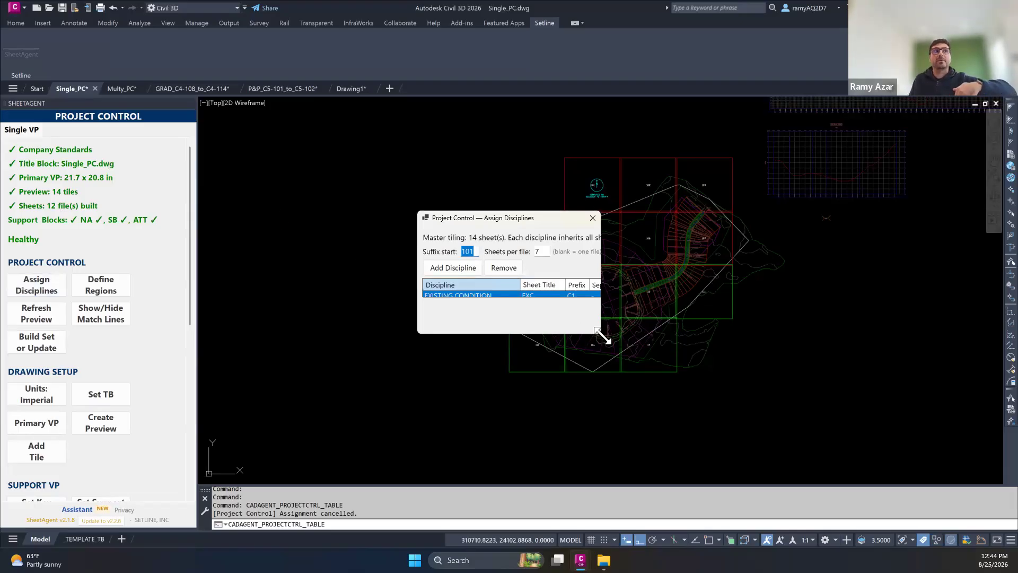
drag(599, 331, 831, 445)
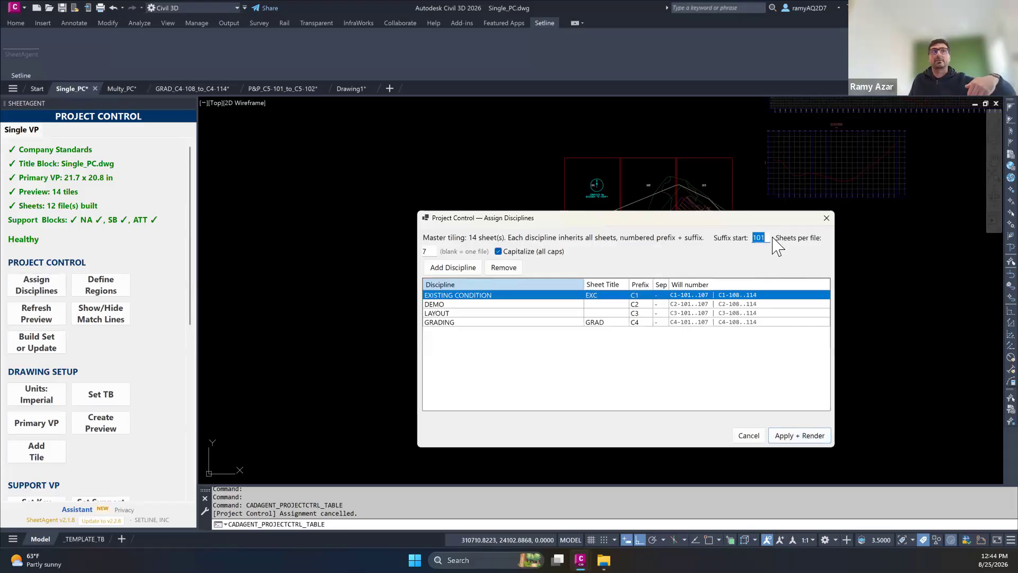
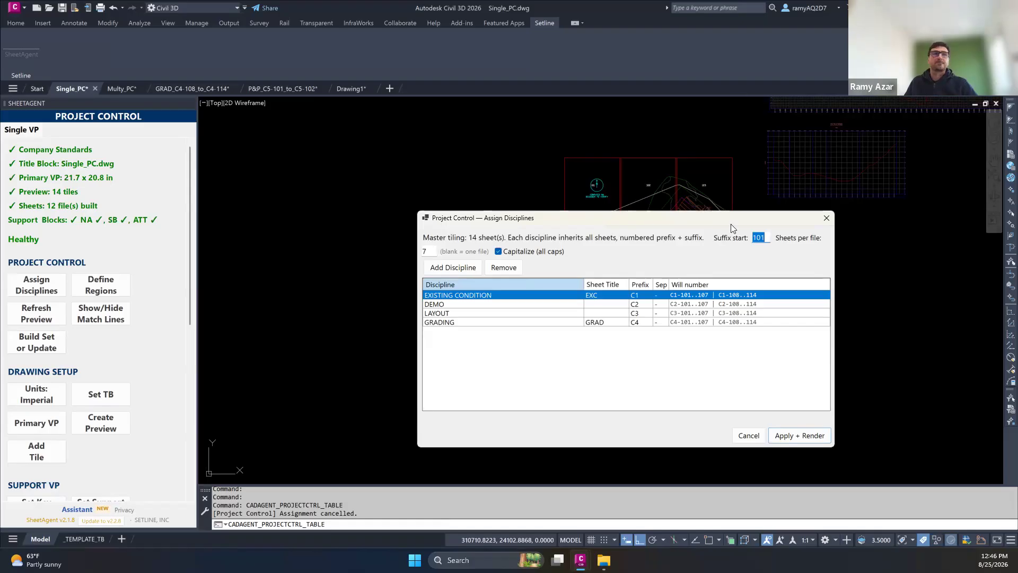
click(749, 436)
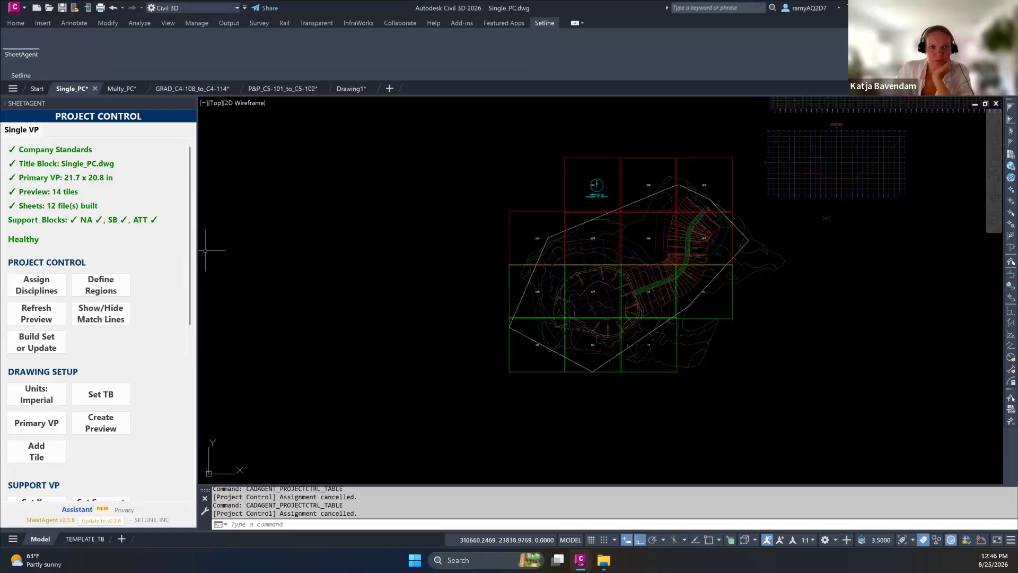
scroll(158, 269, down, 2)
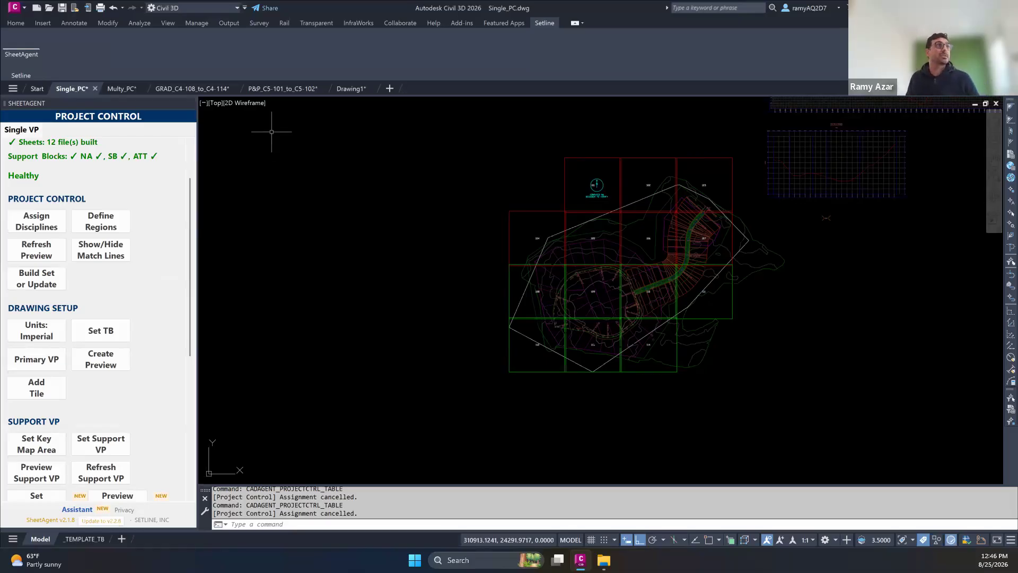
Switch to the GRAD_C4-108_to_C4-114 drawing, view its model space tiles and open the C4-108 layout.
click(194, 89)
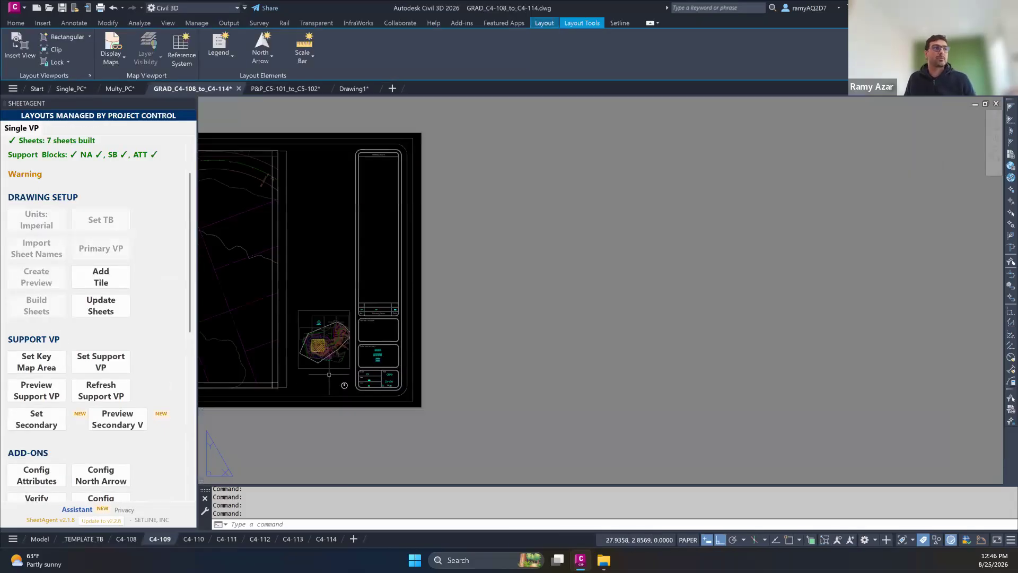
click(42, 539)
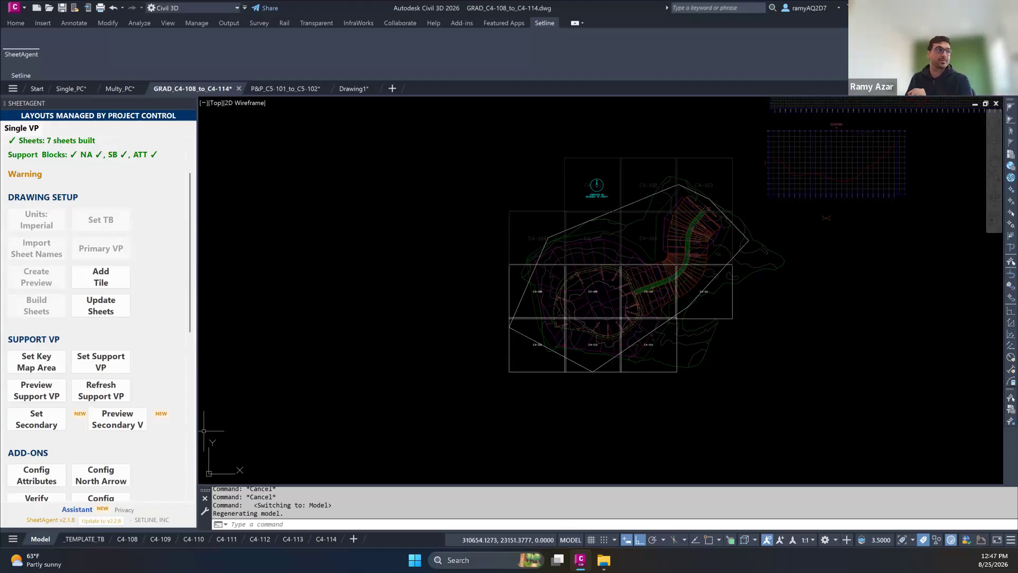
click(127, 538)
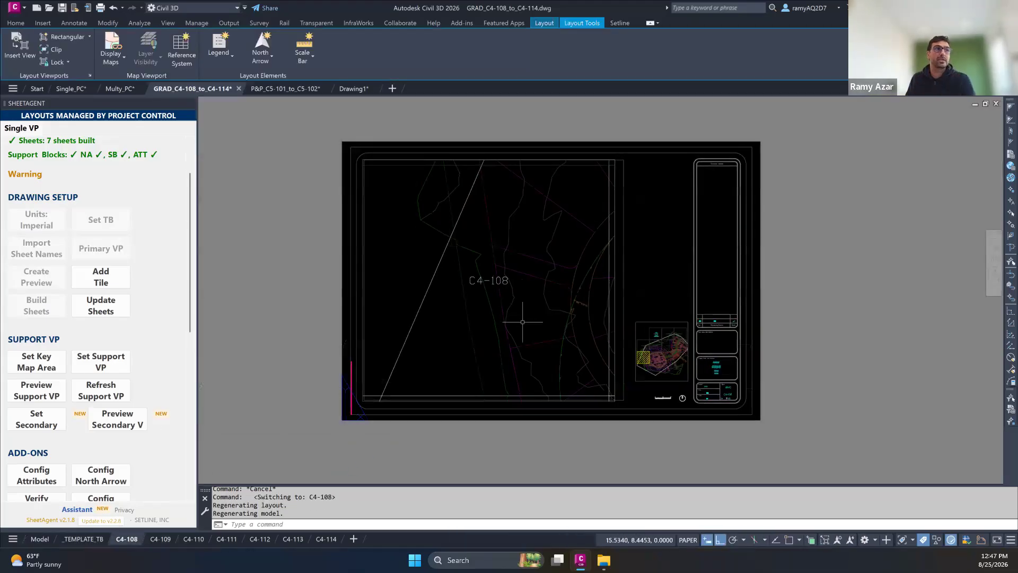
text(LA)
key(Escape)
Freeze the road text and property line layers inside the main viewport of C4-108 with LAYFRZ.
double_click(520, 321)
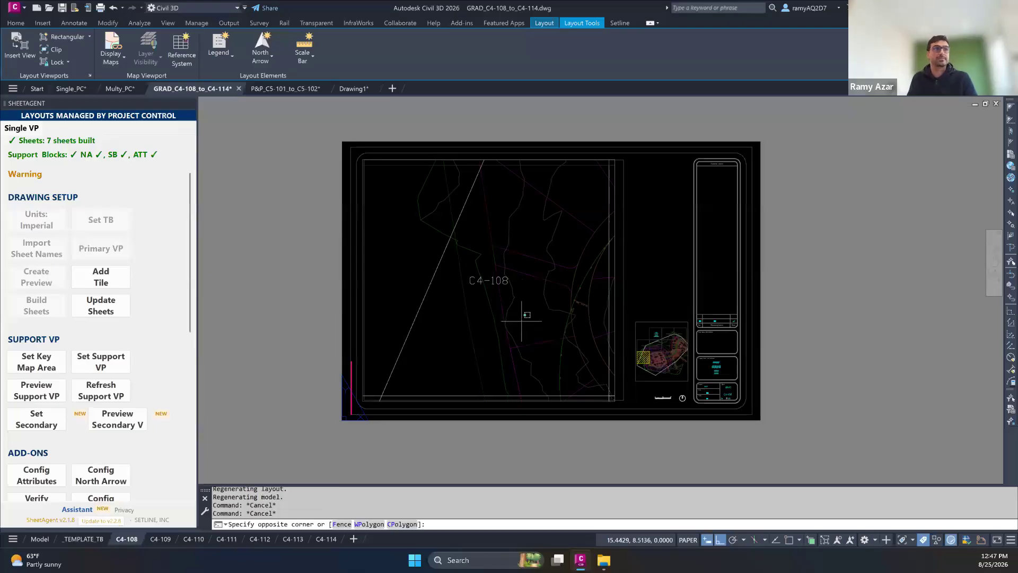
text(LAYFRZ)
key(Return)
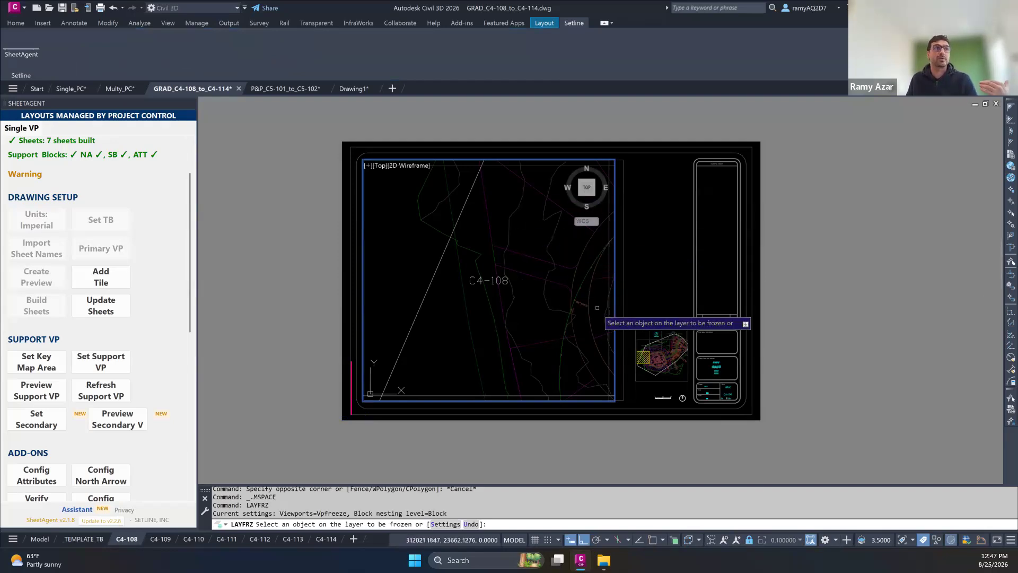
click(577, 305)
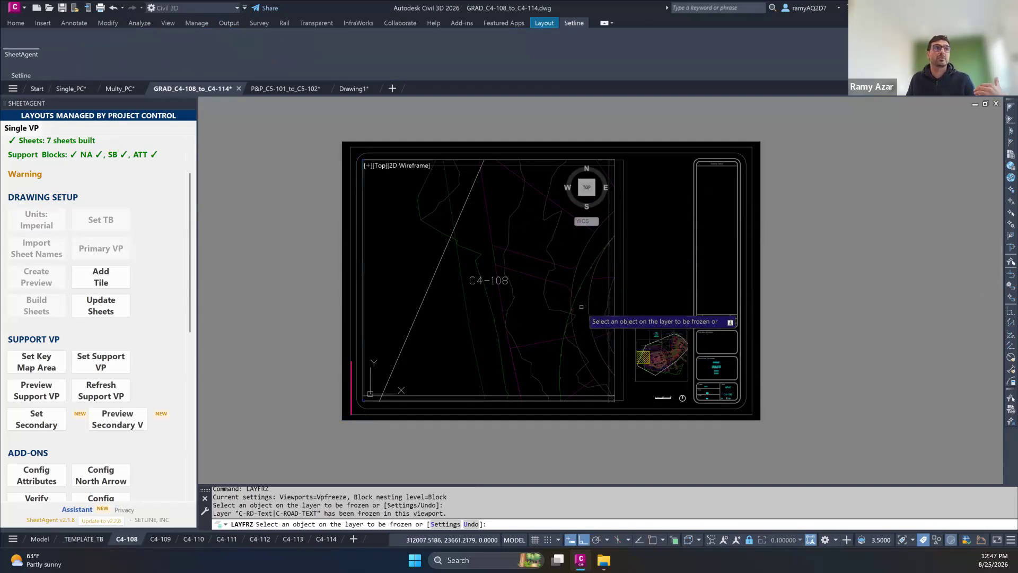
click(547, 351)
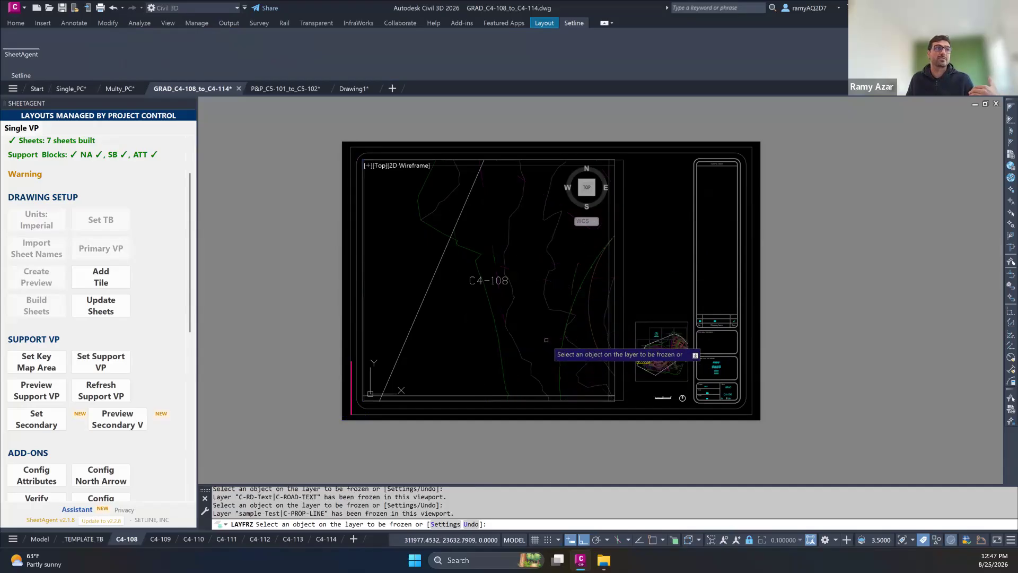
key(Escape)
Apply the C4-108 main viewport's layer settings to the viewports of C4-109 through C4-114 and update the sheets.
scroll(106, 371, down, 5)
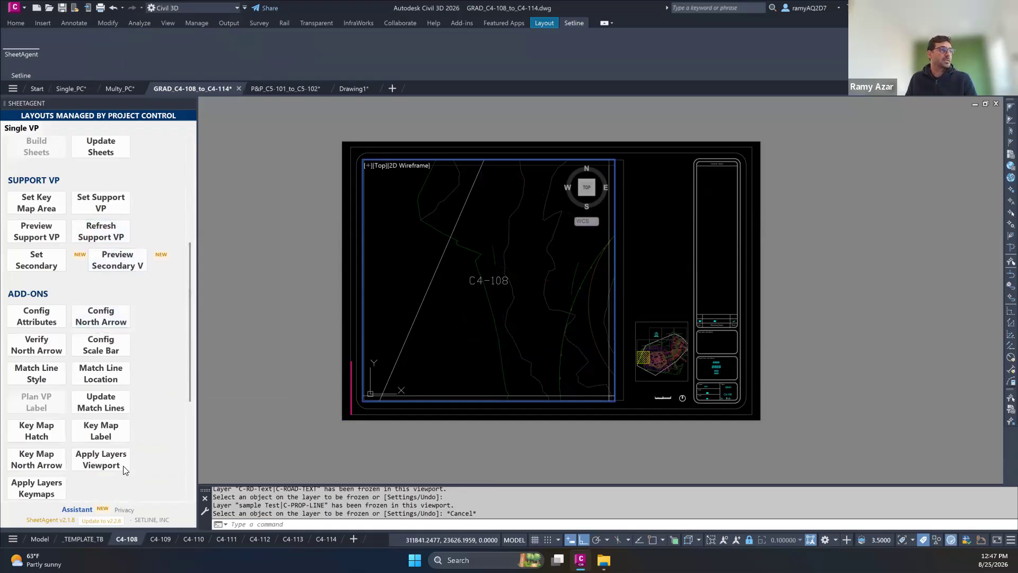
double_click(469, 457)
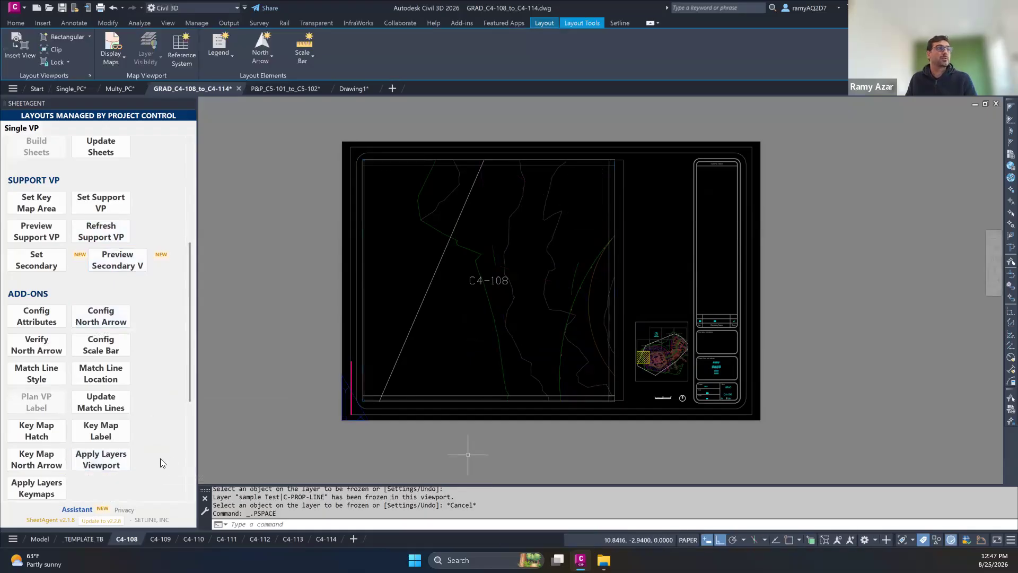
click(101, 459)
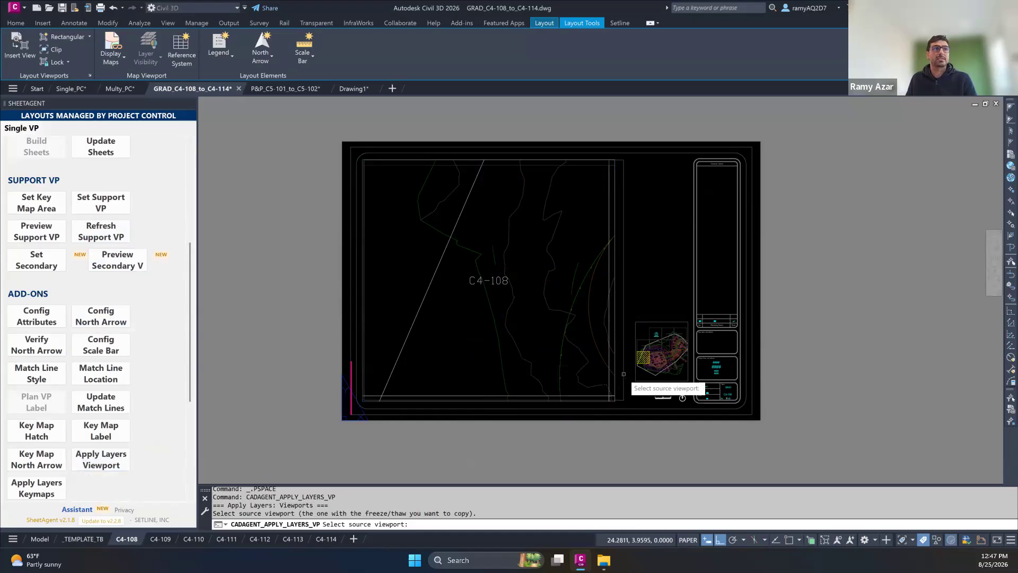
click(616, 364)
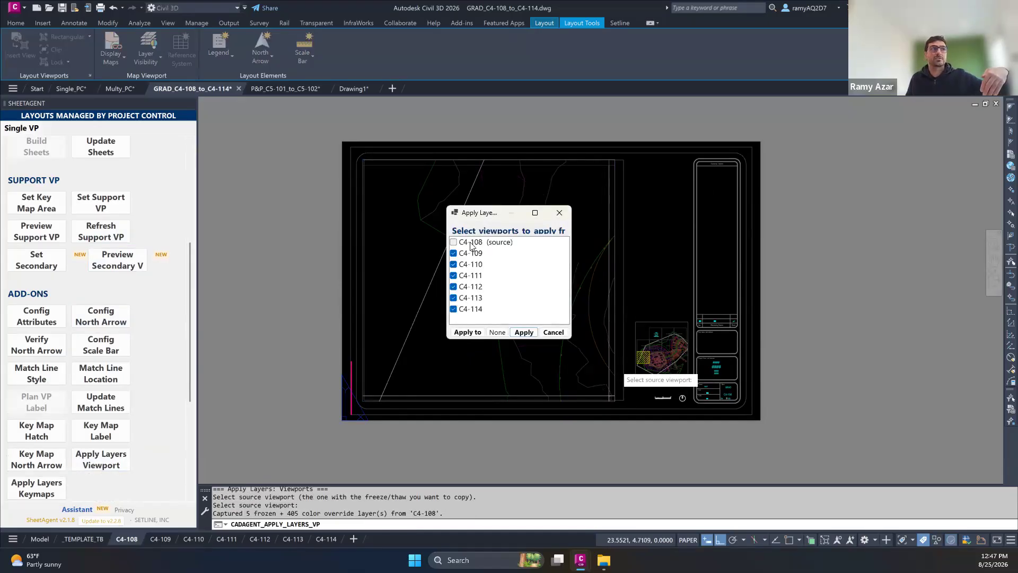
click(524, 333)
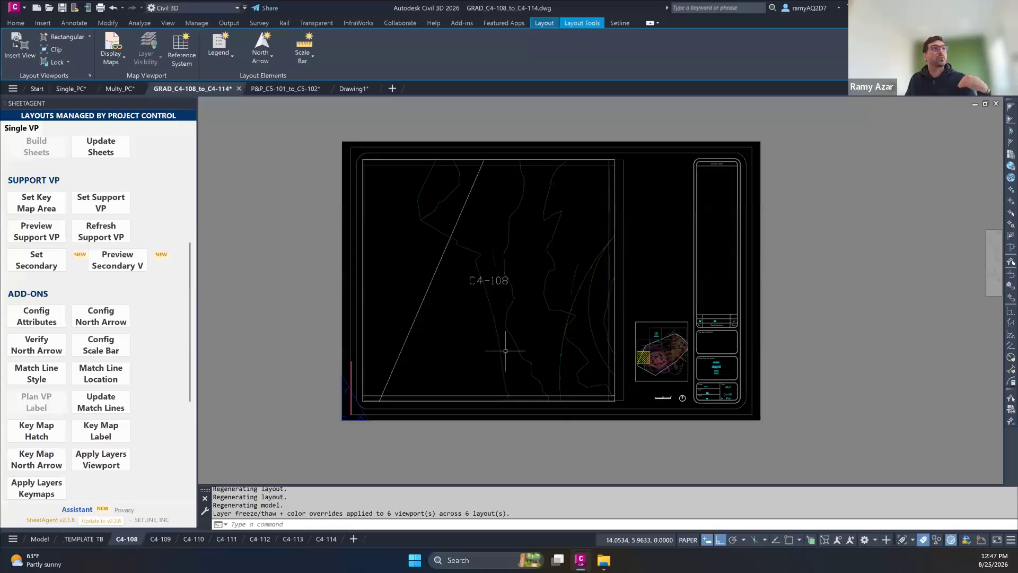
click(105, 152)
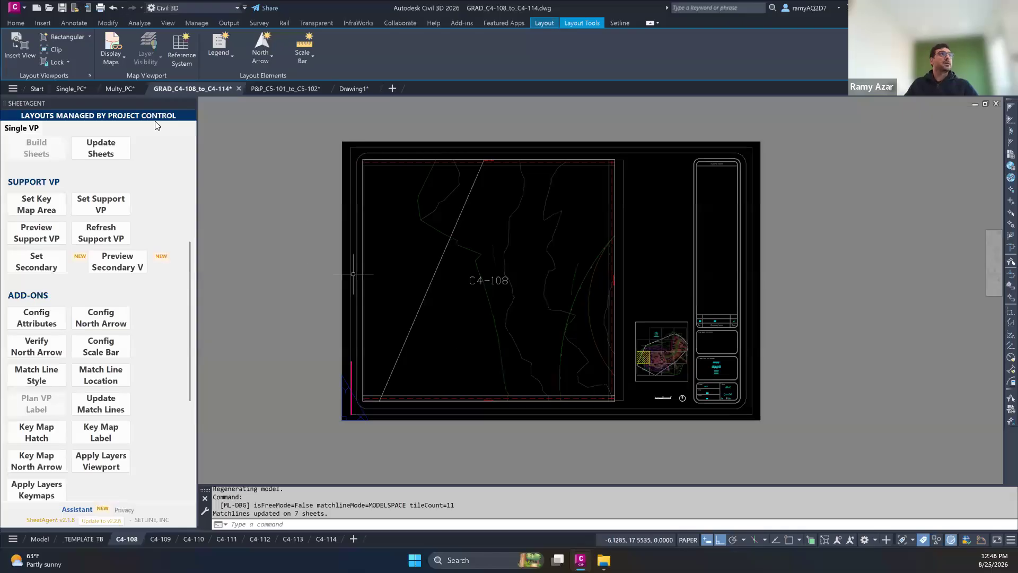
In Single_PC, add a discipline named with the attendee's first name and prefix C7, and apply and render the discipline assignments.
click(69, 91)
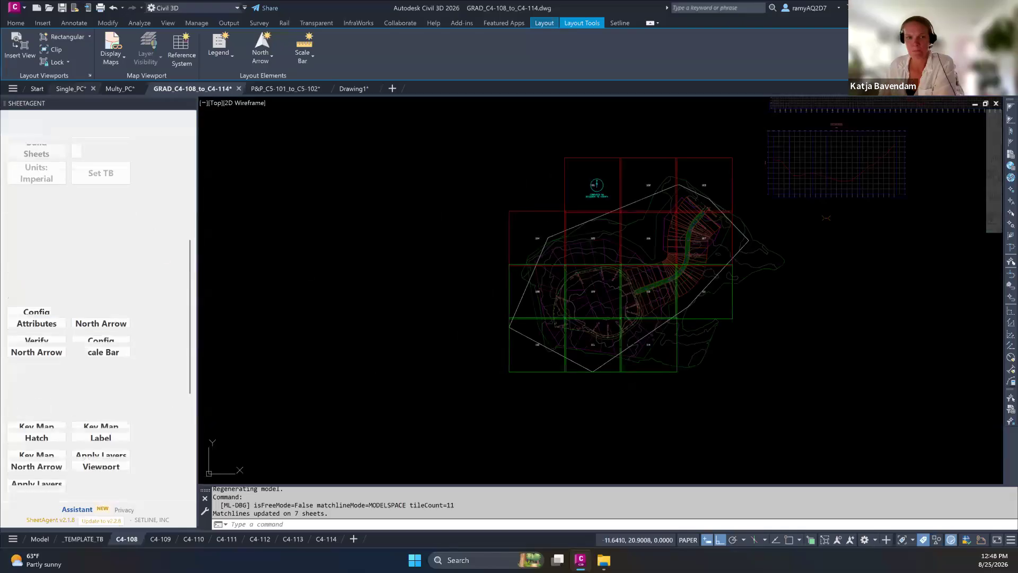
click(69, 89)
scroll(52, 295, up, 1)
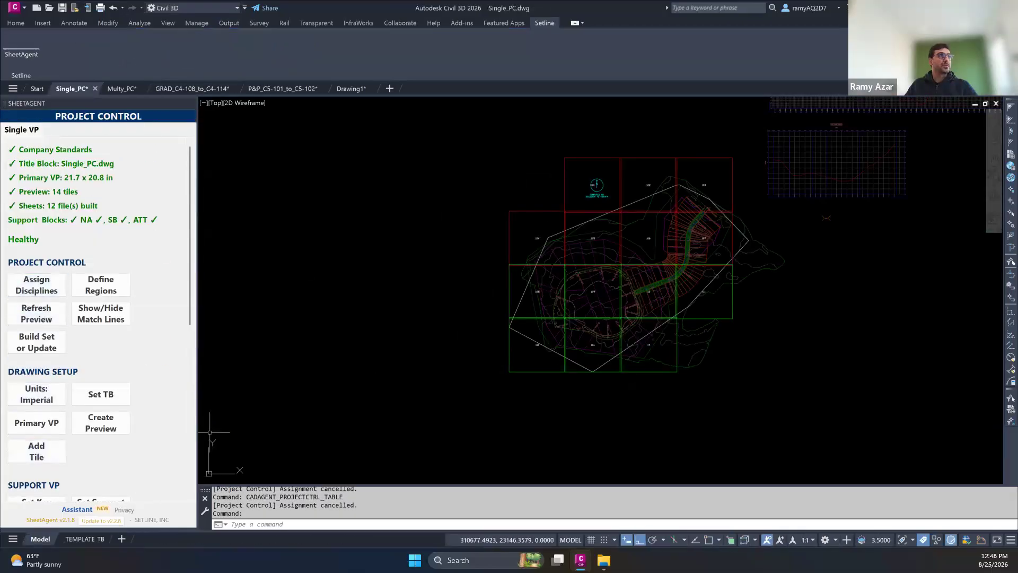
click(36, 285)
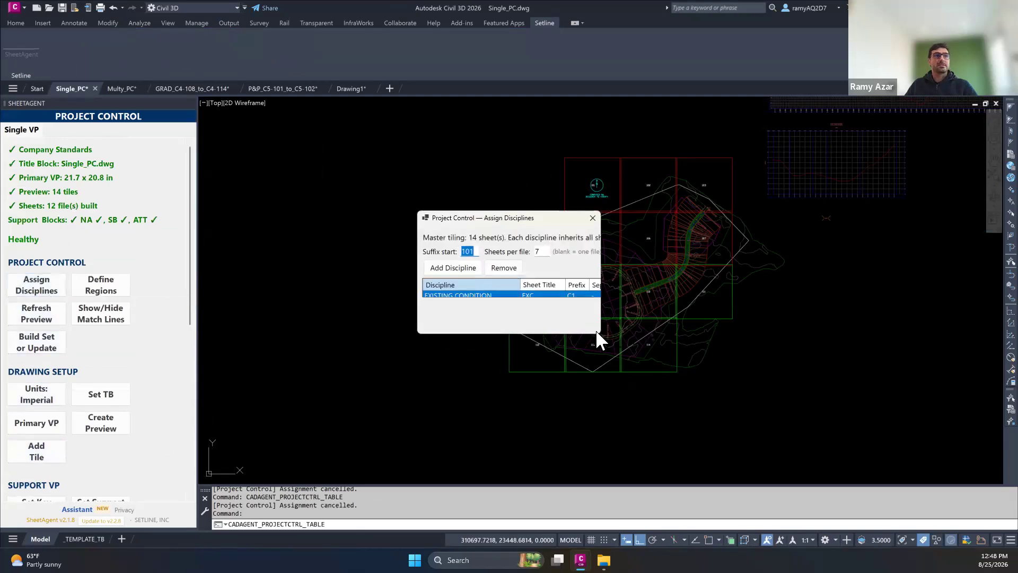
drag(601, 332, 847, 477)
click(439, 269)
click(450, 331)
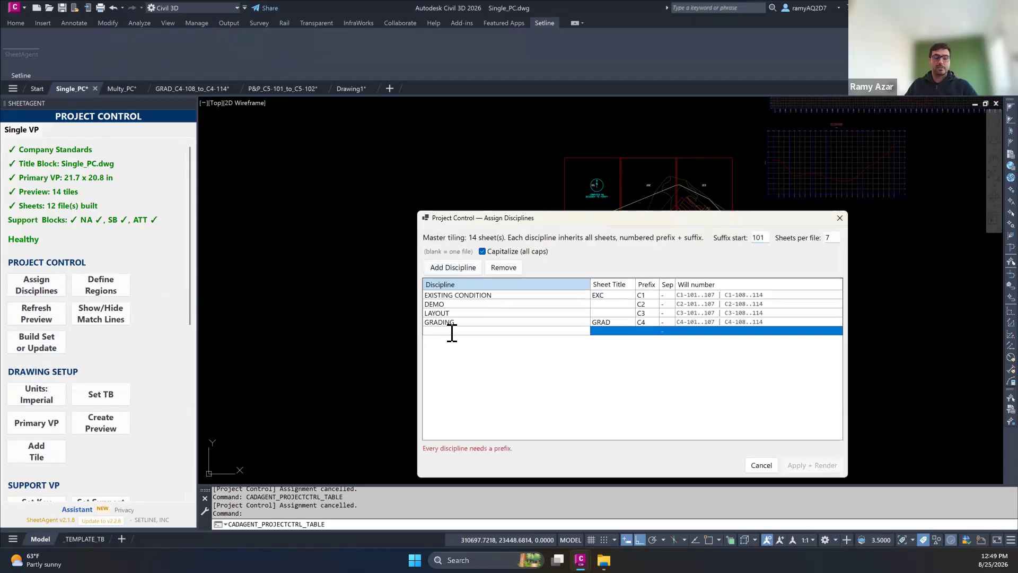
text(kATJA)
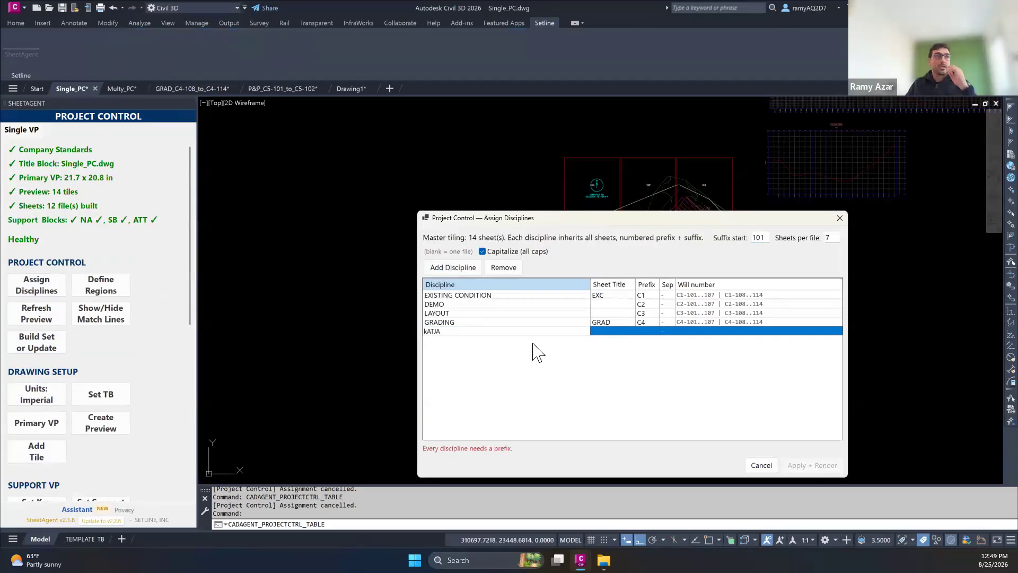
click(647, 333)
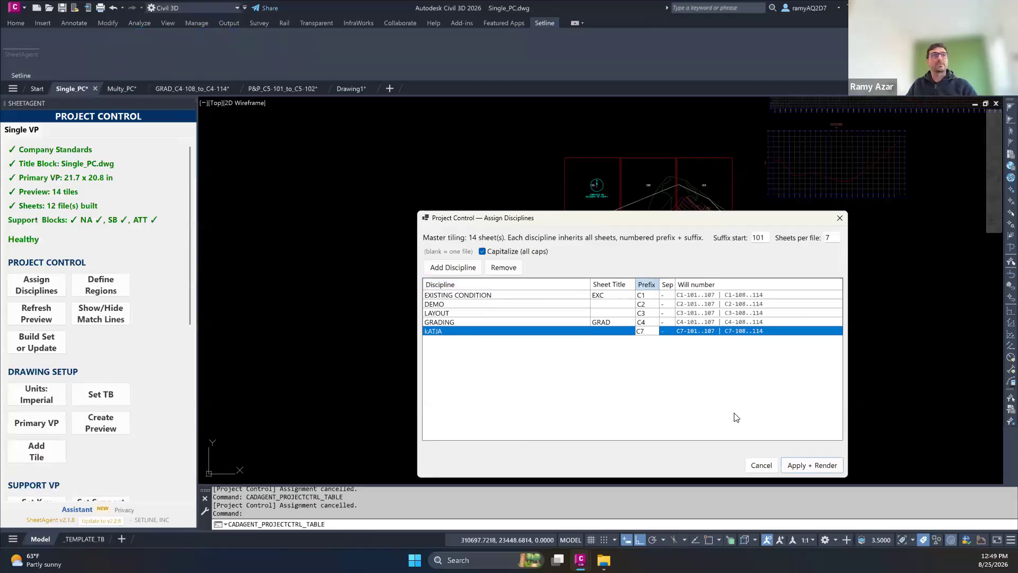
click(814, 465)
drag(606, 355, 835, 500)
click(746, 489)
Build the drawing files and index for only the new C7 discipline.
click(36, 342)
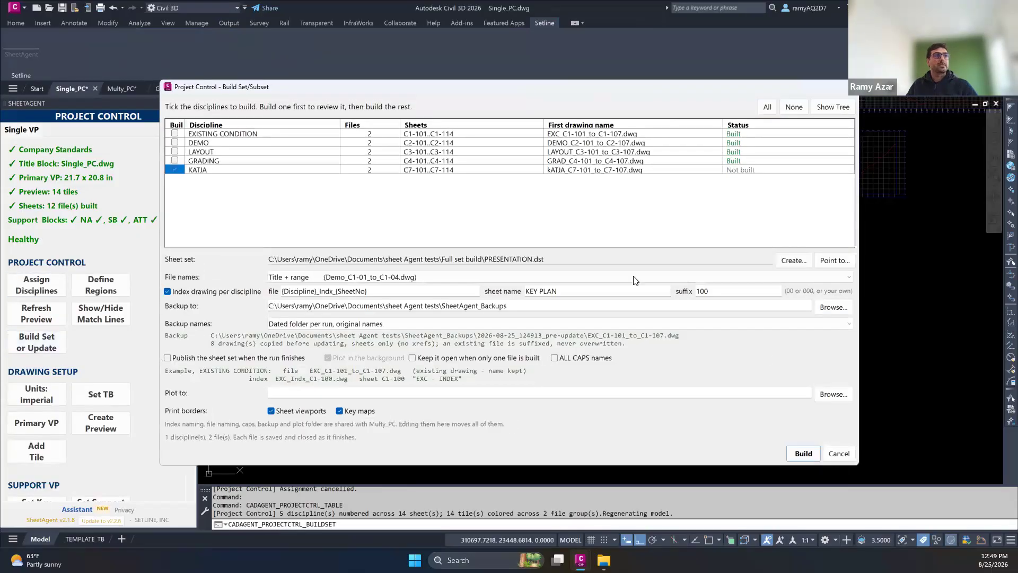
click(806, 454)
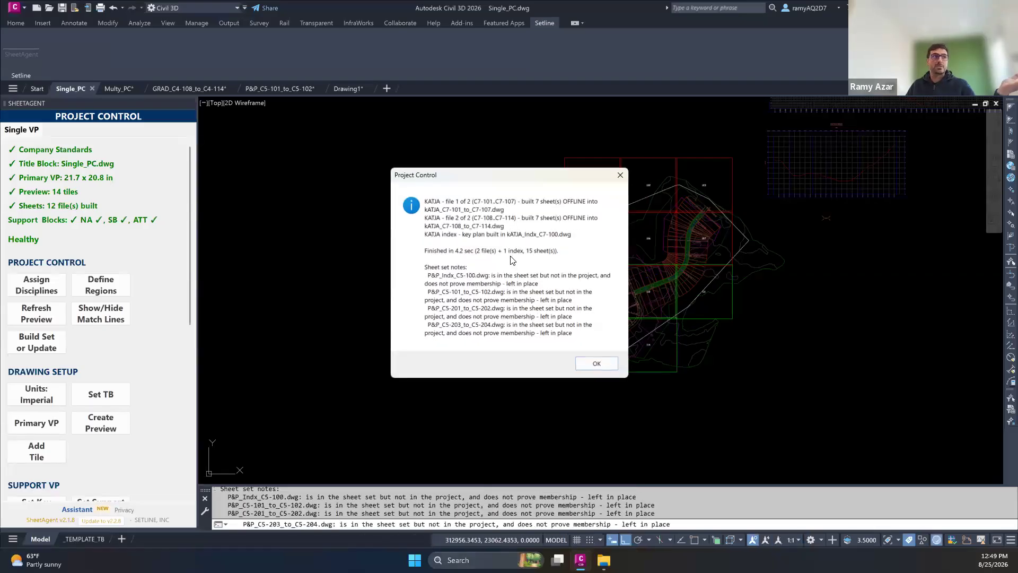
click(615, 364)
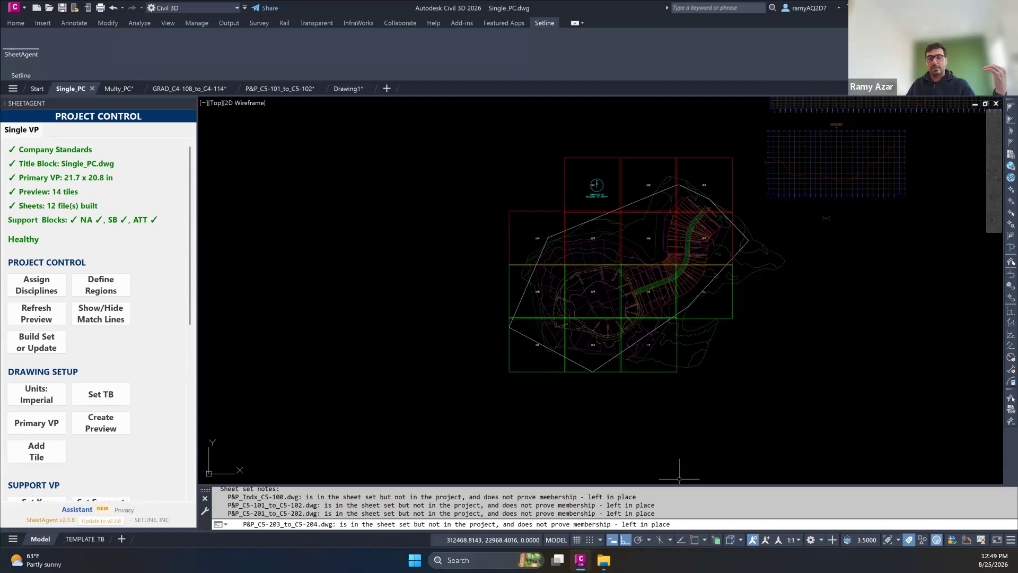
Open the new discipline's C7-108 to C7-114 drawing from the Full set build folder and update its sheets.
click(604, 560)
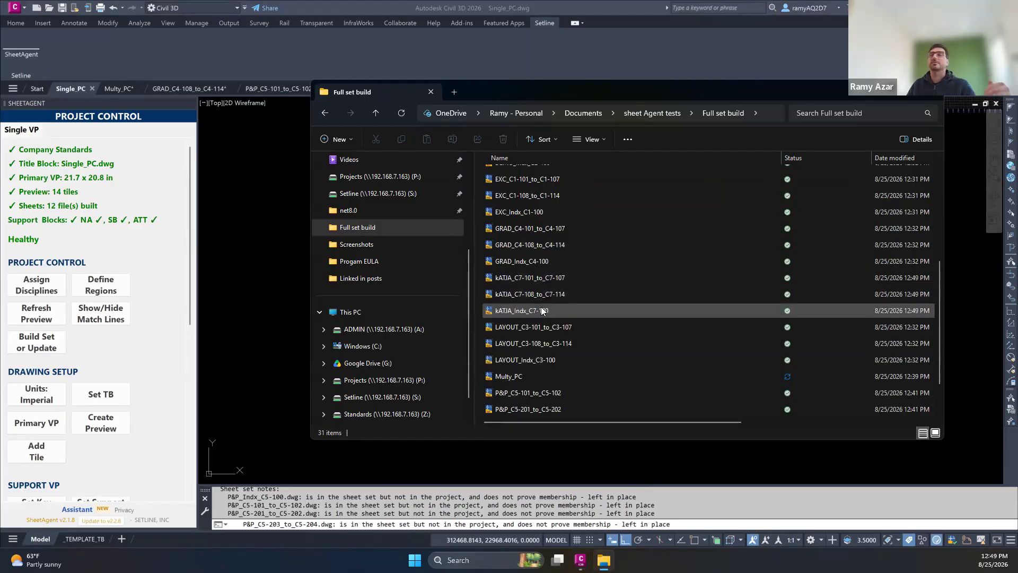
double_click(540, 293)
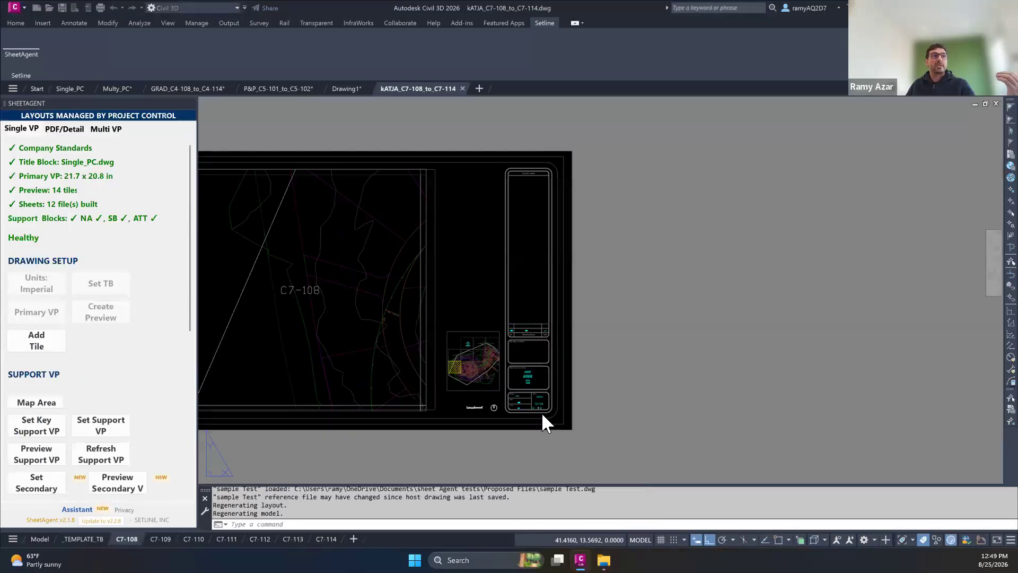
scroll(541, 401, up, 5)
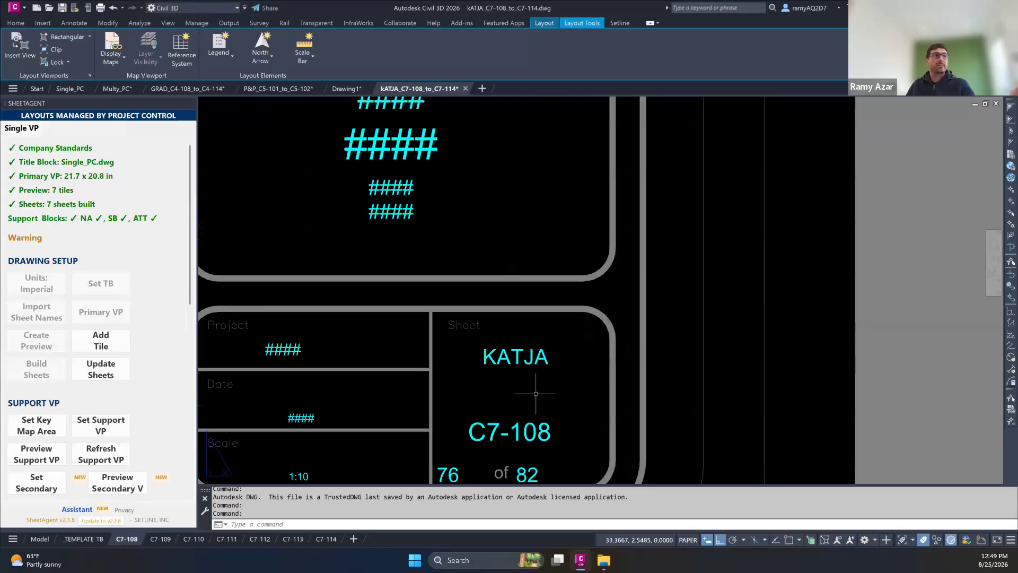
scroll(494, 368, down, 8)
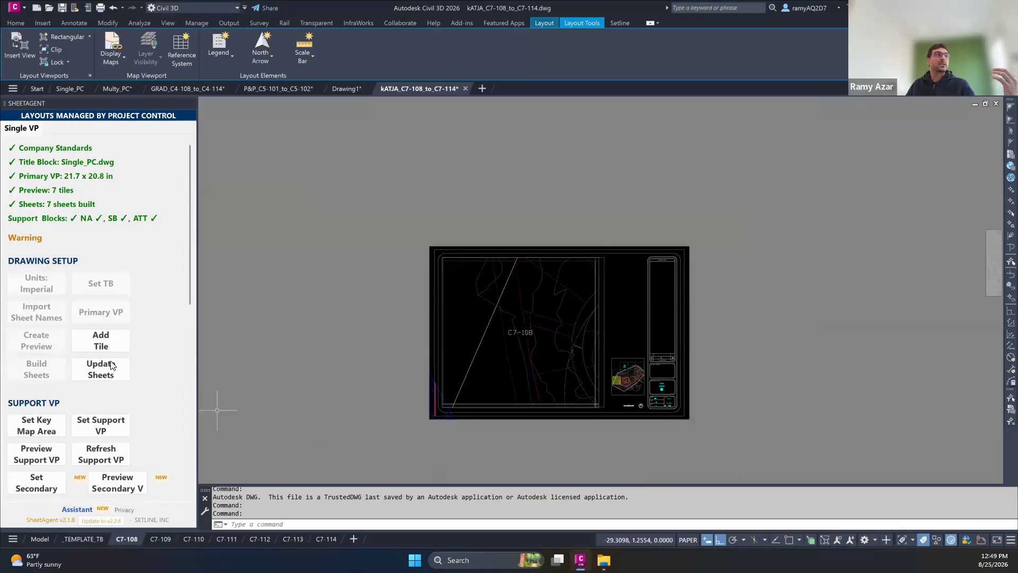
click(115, 368)
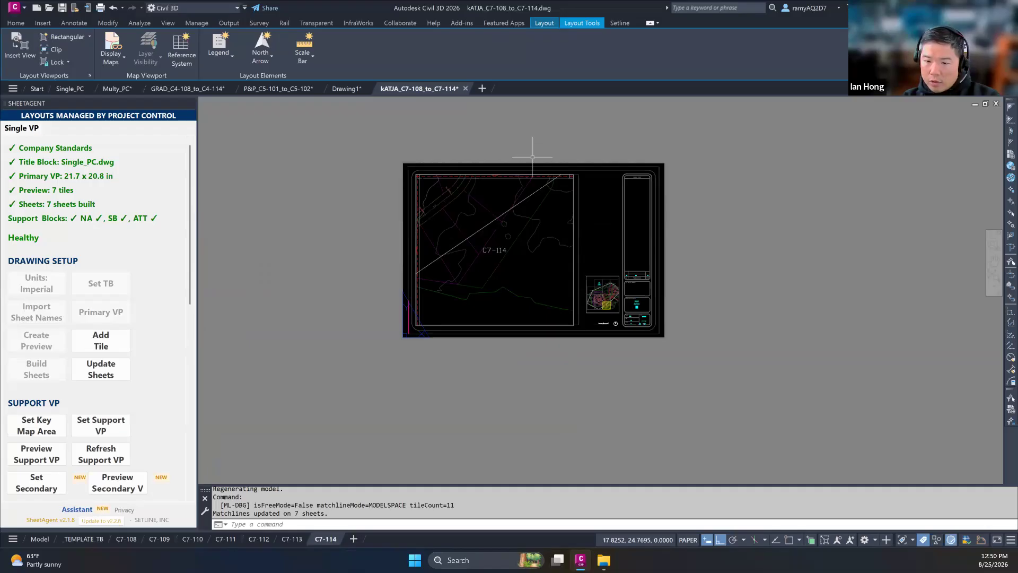
Inspect the properties of the main viewport on the C7-114 layout.
mouse_move(67, 89)
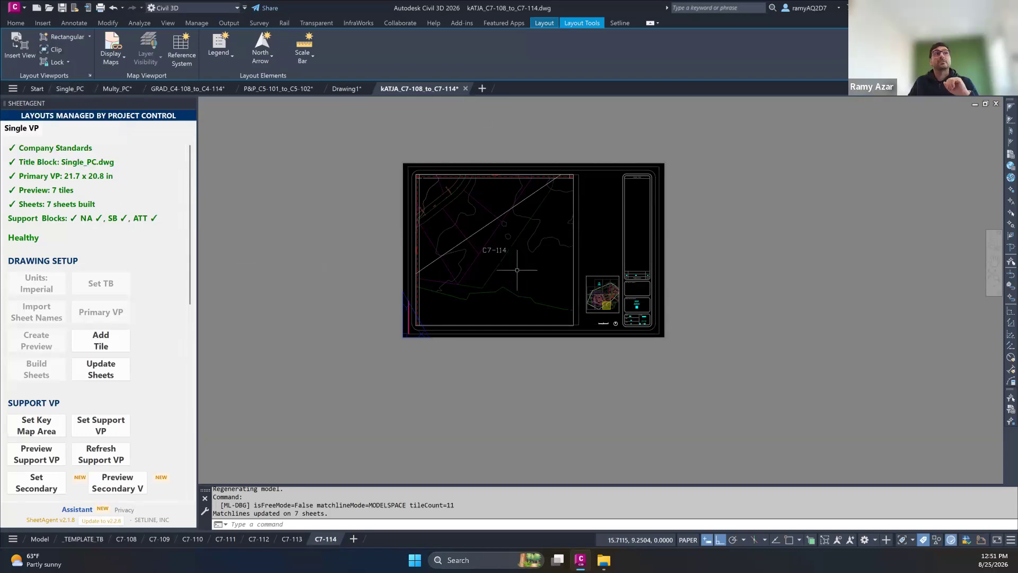
click(579, 209)
click(577, 213)
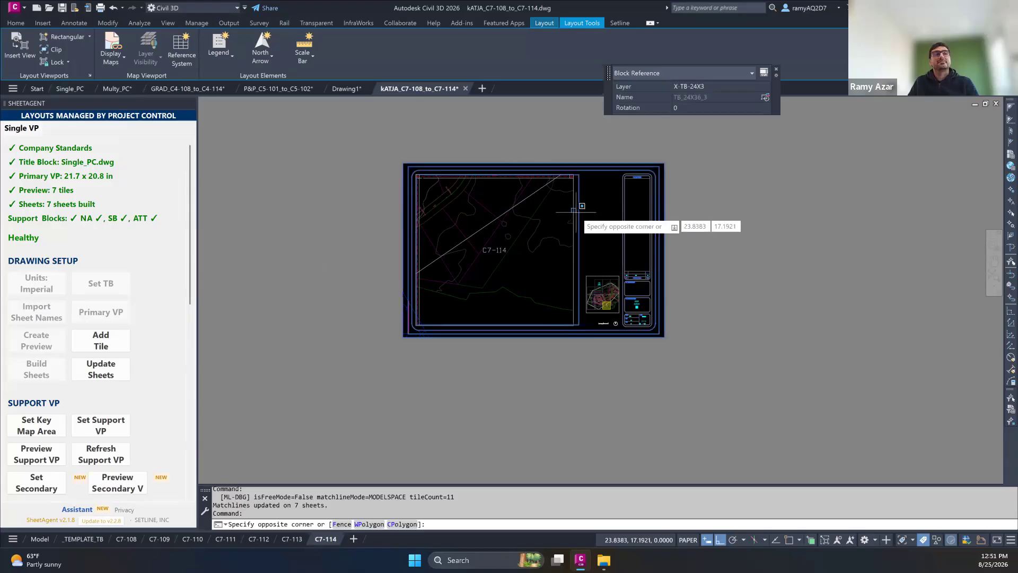
key(Escape)
key(Escape)
click(574, 212)
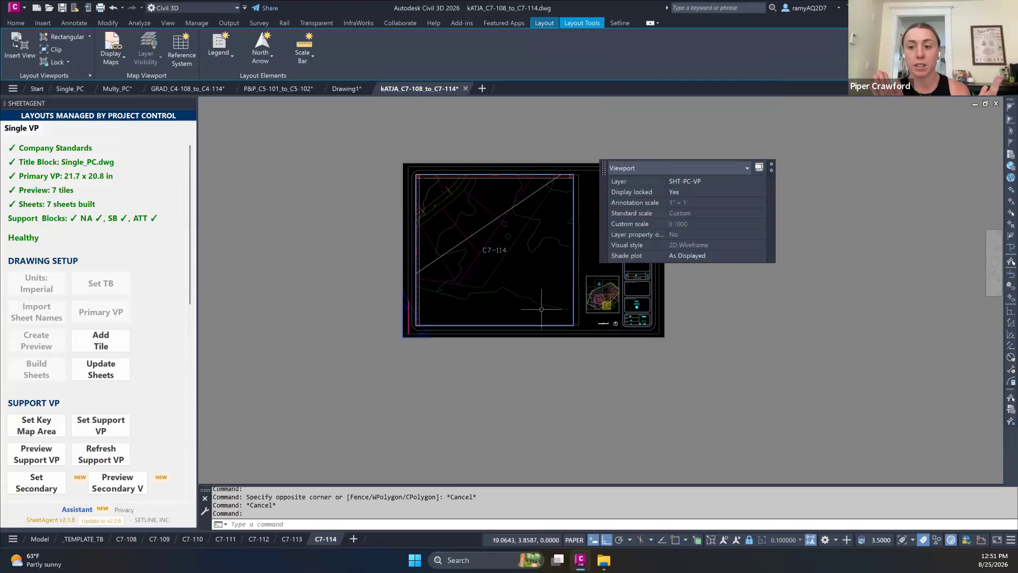
key(Escape)
scroll(567, 271, up, 3)
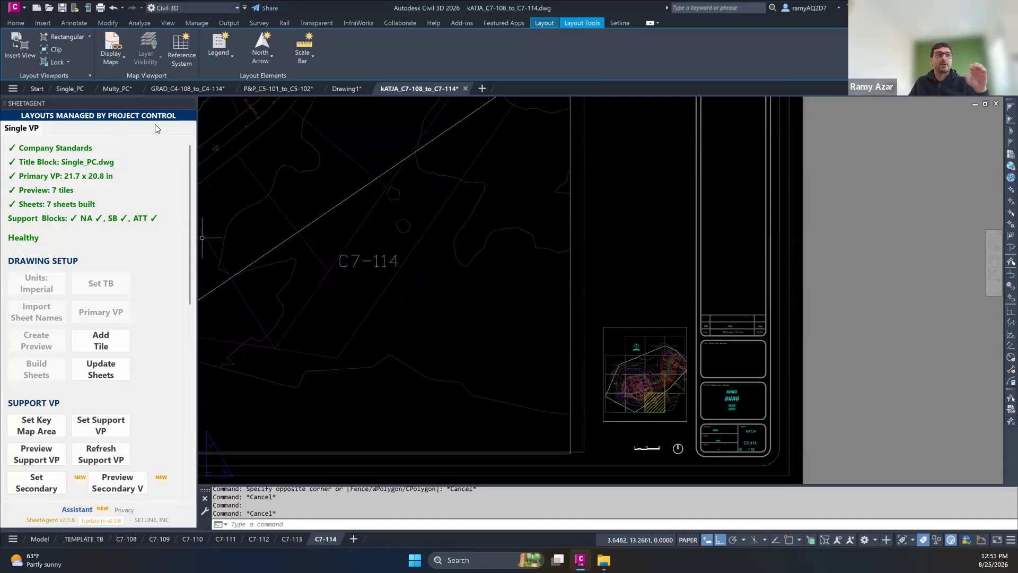
click(570, 265)
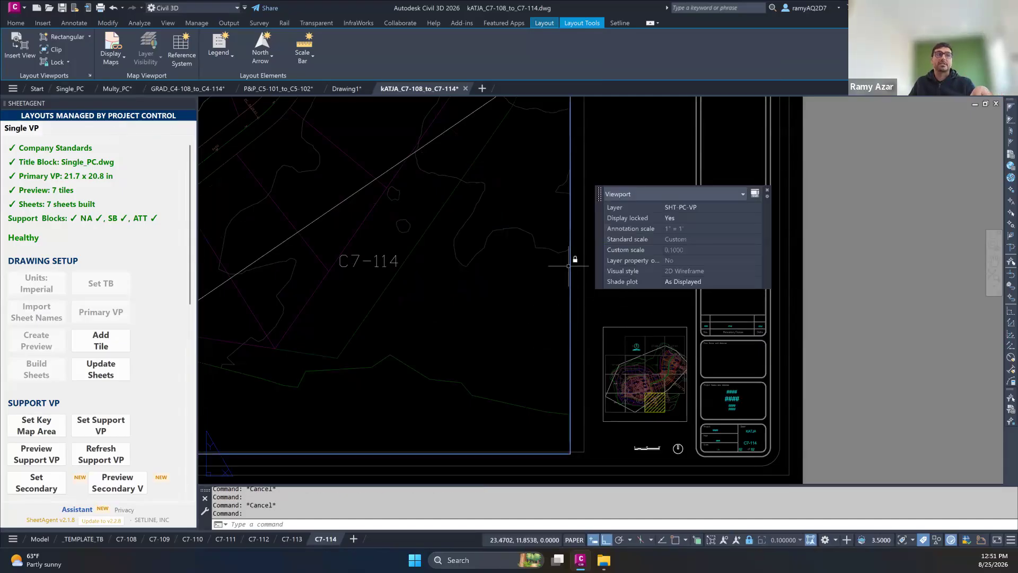
Inspect the title block on the _TEMPLATE_TB layout and the key map on the C7-113 layout.
click(85, 538)
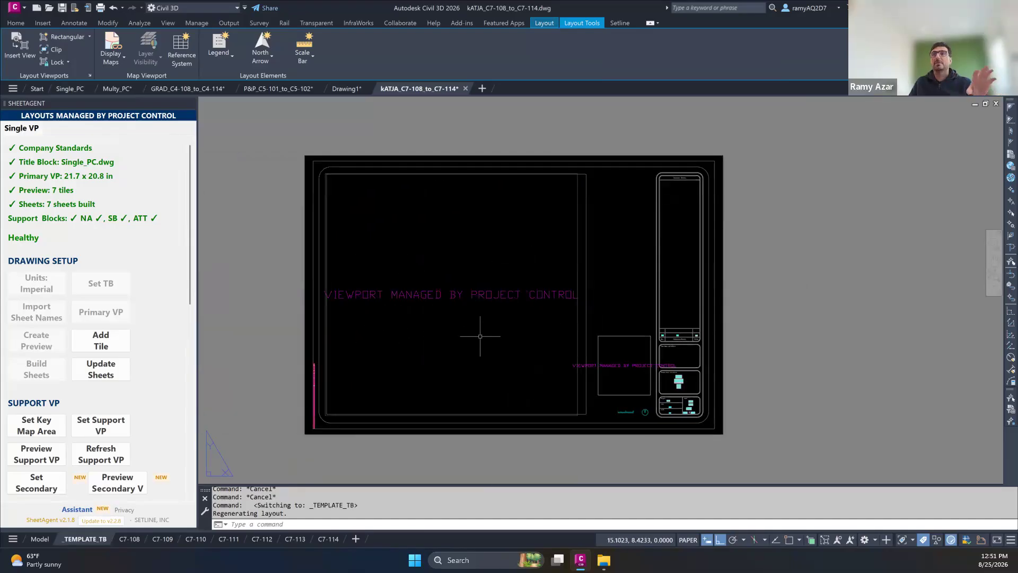
click(584, 252)
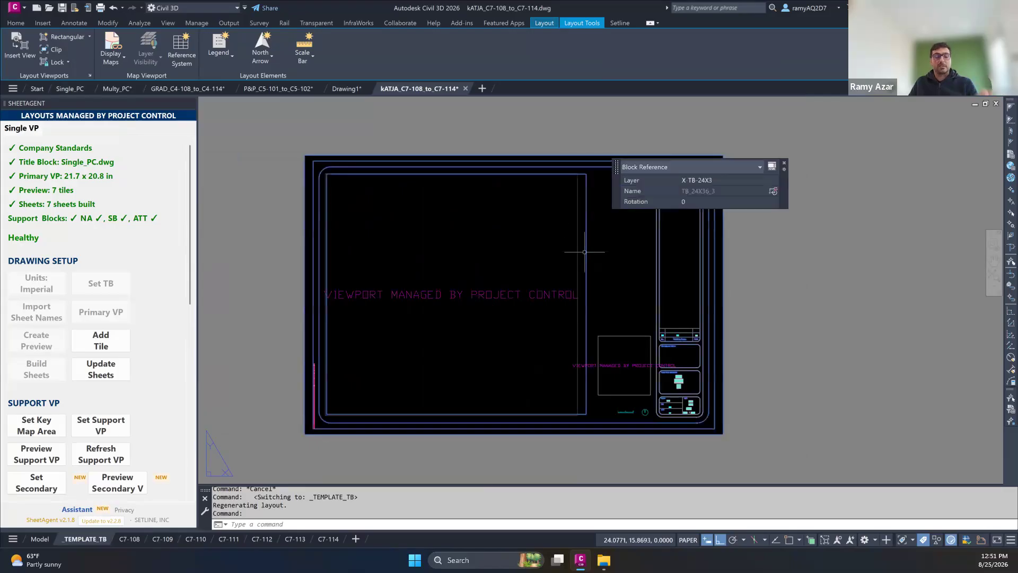
key(Escape)
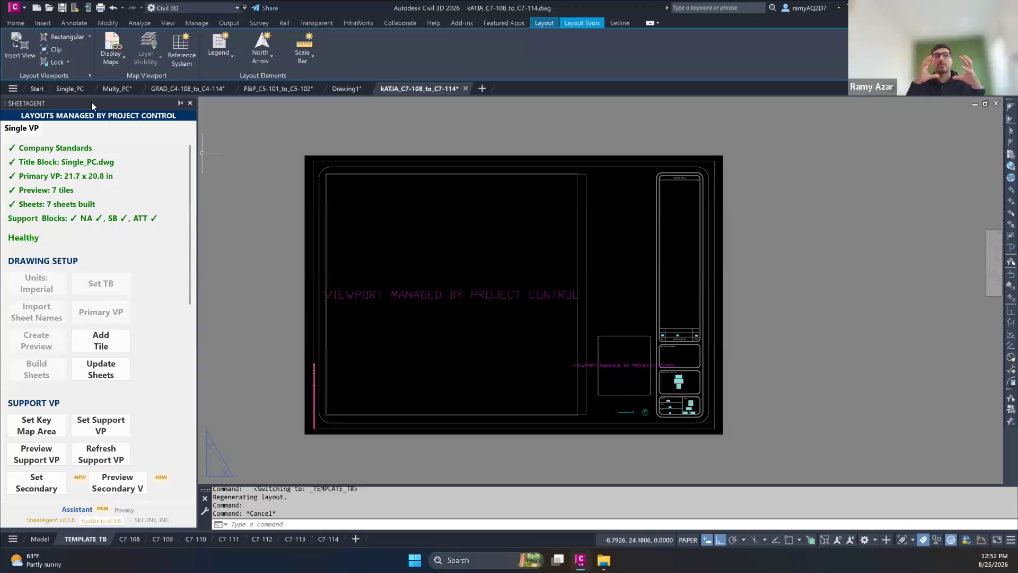
click(295, 539)
scroll(456, 330, up, 2)
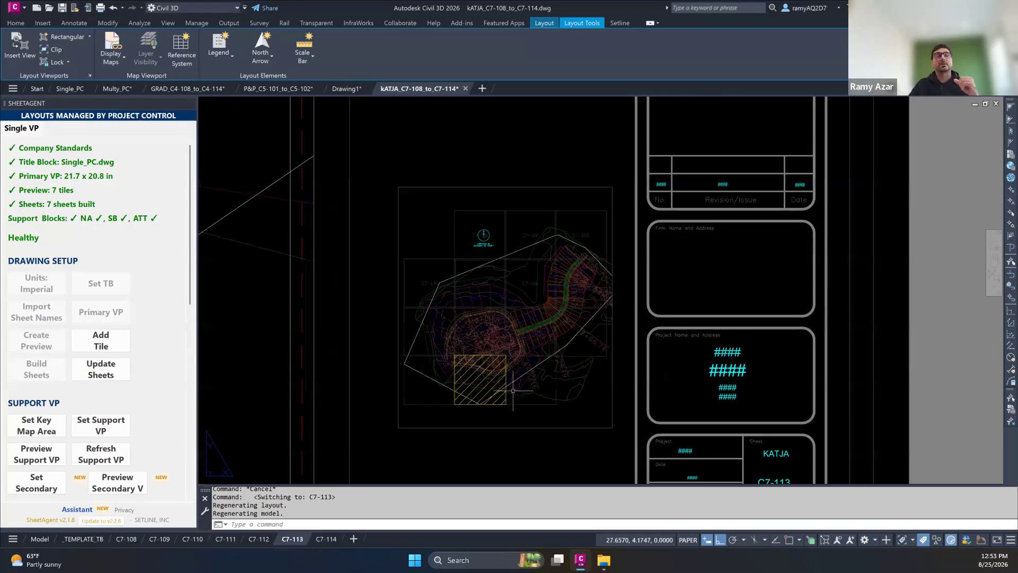
scroll(512, 391, down, 3)
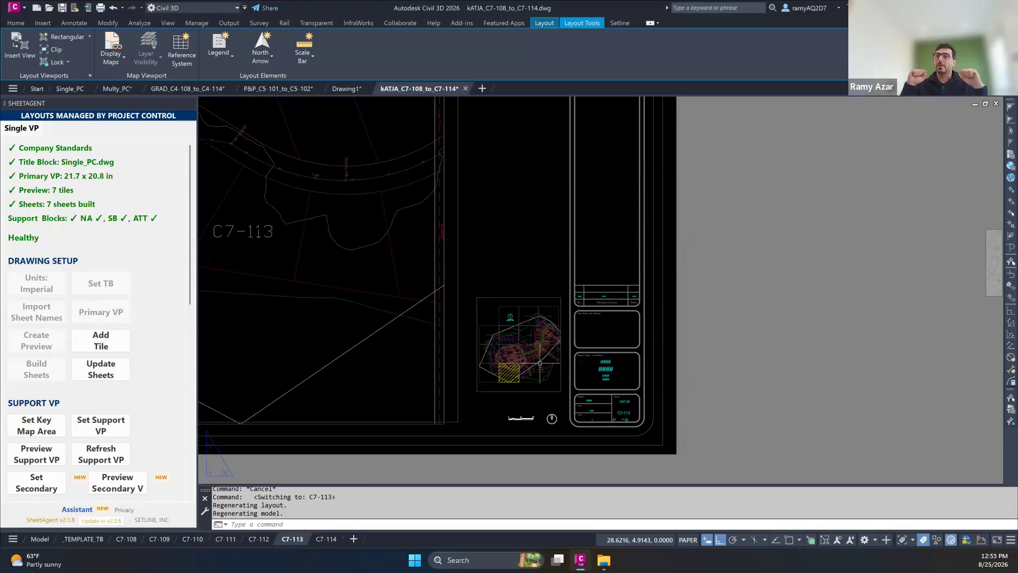
Switch to the Single_PC drawing and move the outline of tile 114 downward in model space.
click(62, 89)
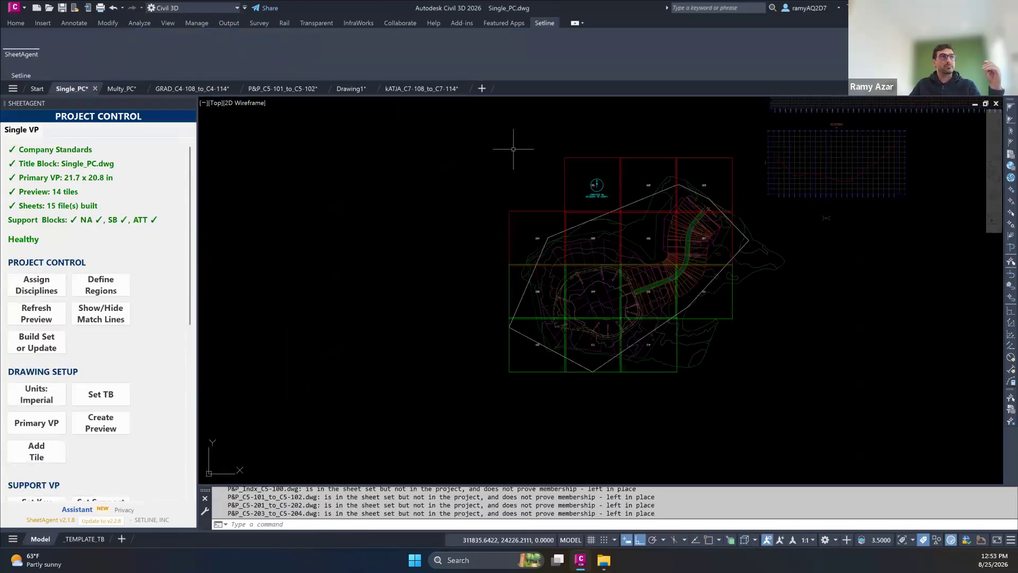
text(m)
key(space)
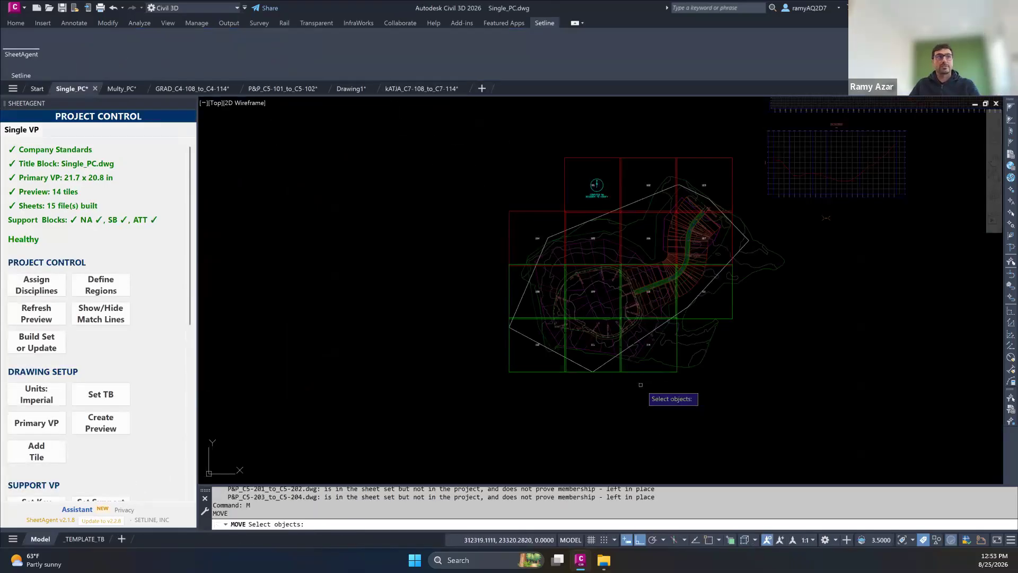
scroll(661, 377, up, 3)
click(661, 374)
click(639, 359)
key(space)
click(633, 385)
key(Escape)
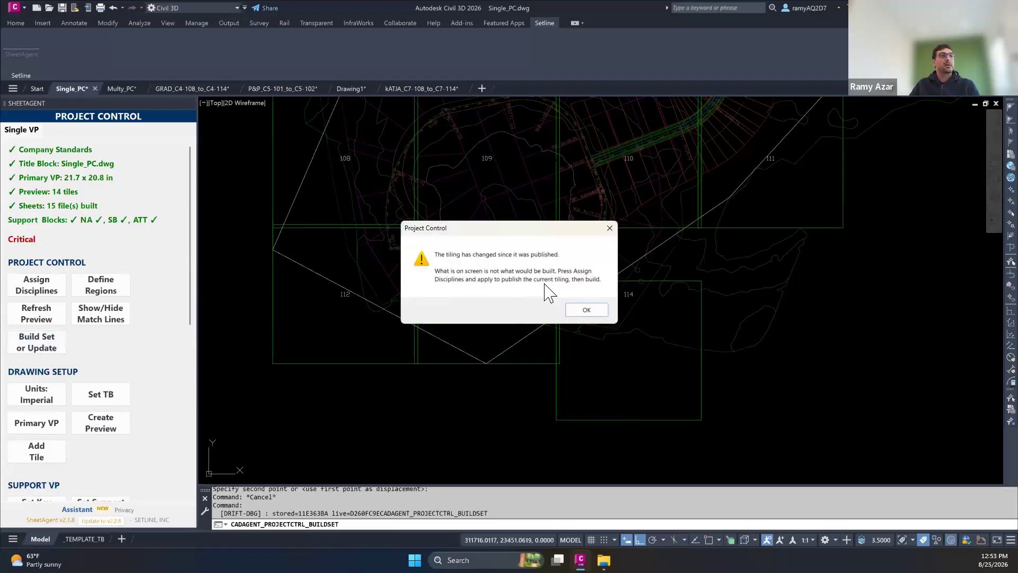
Publish the changed tiling by applying and rendering all disciplines through Assign Disciplines.
click(593, 311)
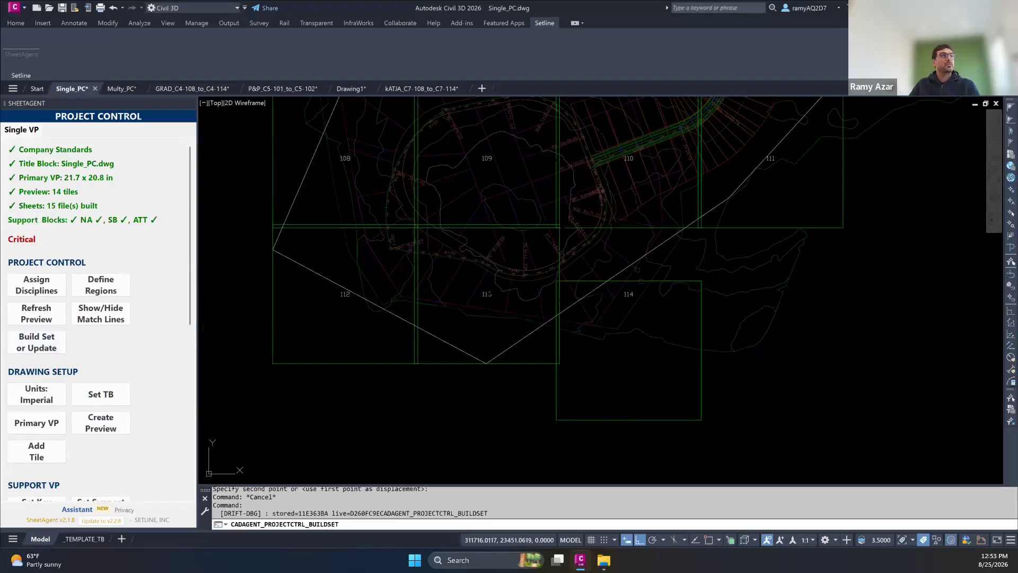
click(36, 284)
drag(603, 333, 854, 442)
click(820, 428)
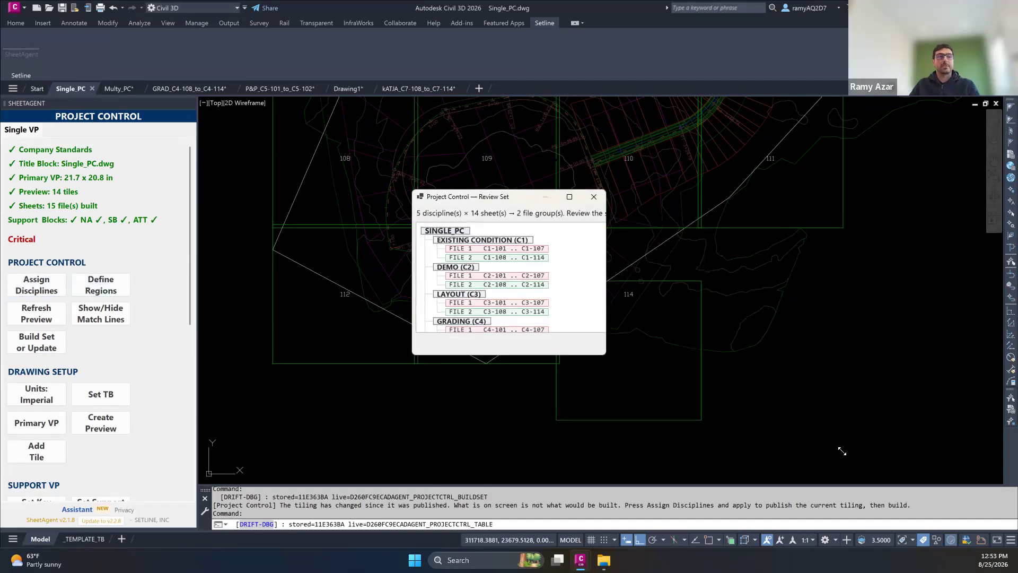
drag(602, 353, 847, 450)
click(822, 439)
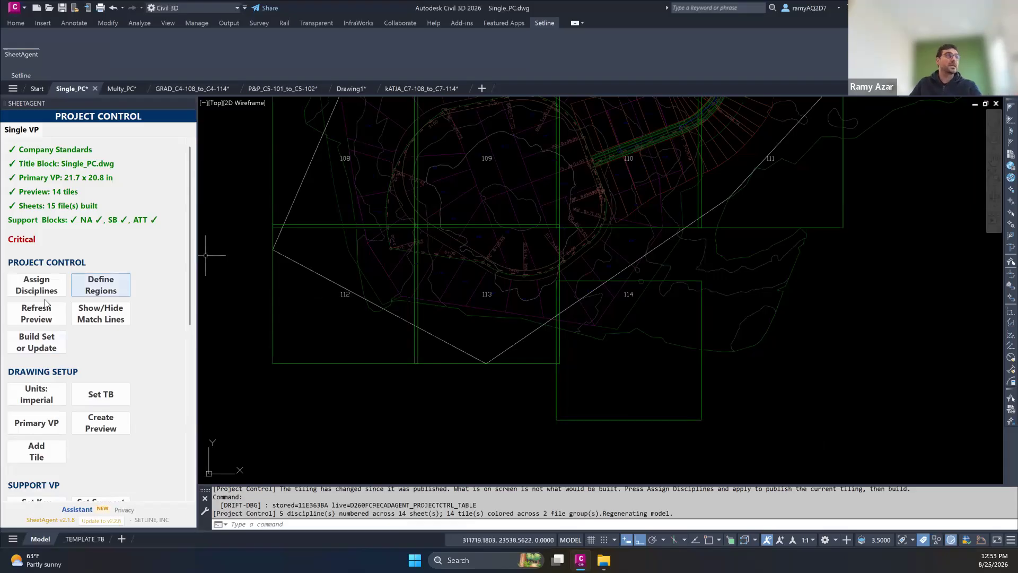
Build the set update for the DEMO discipline only.
click(33, 346)
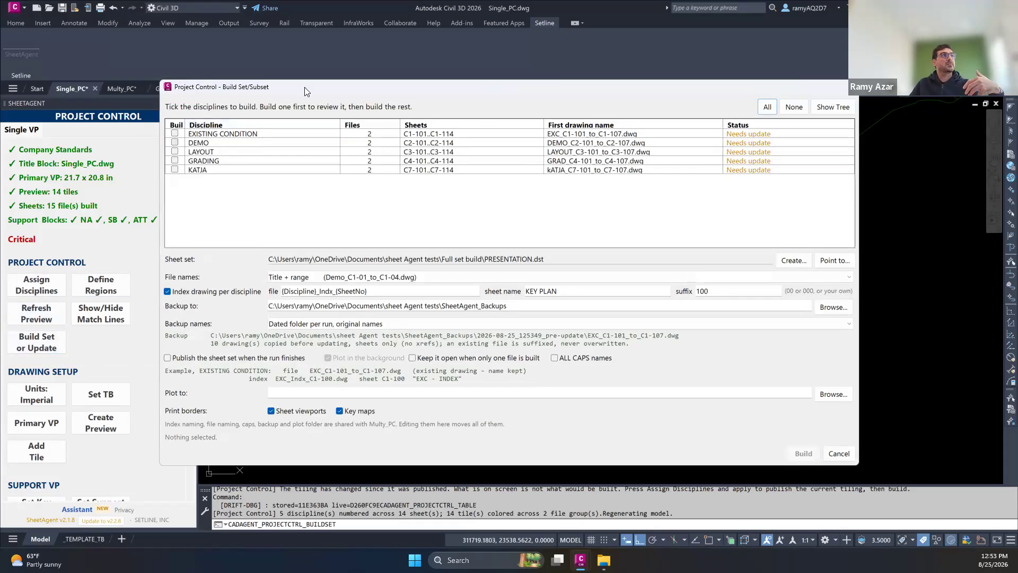
click(175, 151)
click(175, 143)
click(175, 151)
click(800, 453)
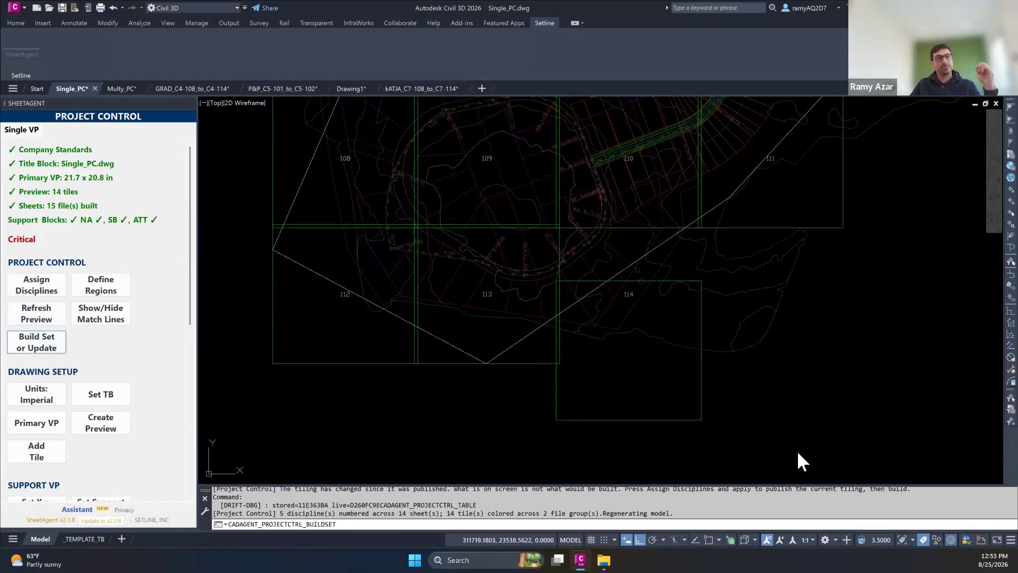
click(539, 307)
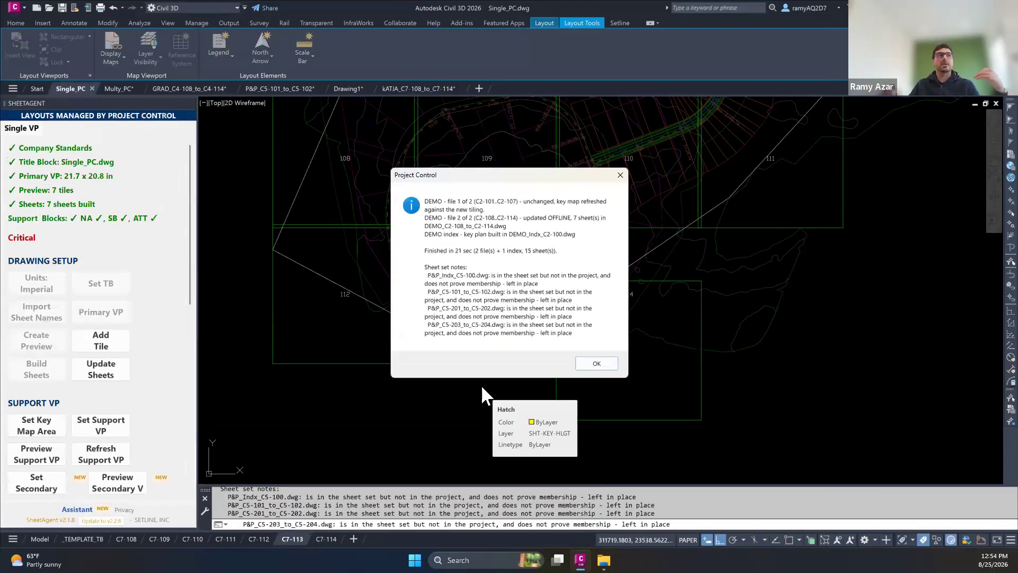
click(599, 365)
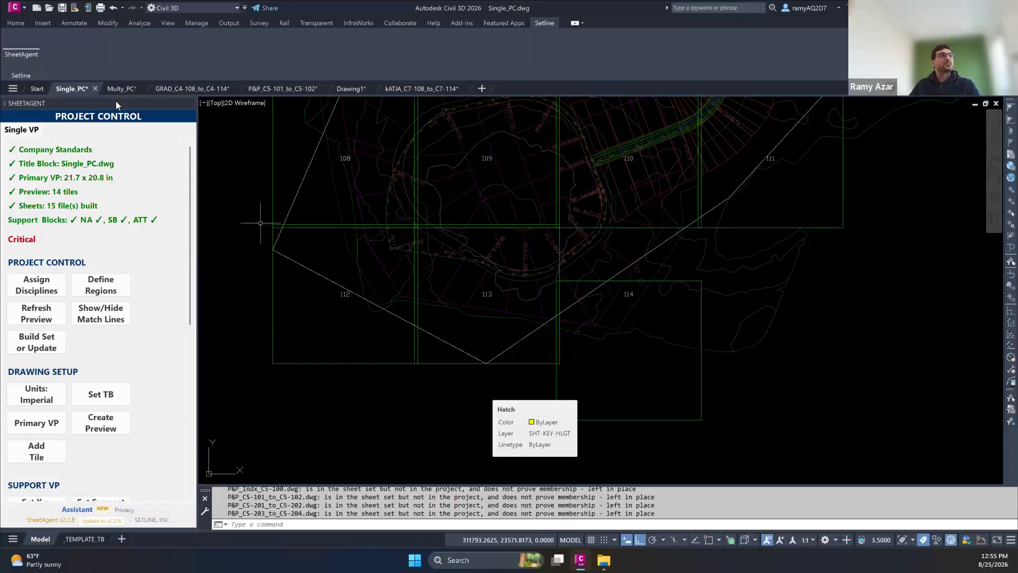
Switch to the P&P_C5-101_to_C5-102 drawing and look through the list of SheetAgent C3D layout generator help guides.
key(Escape)
click(271, 91)
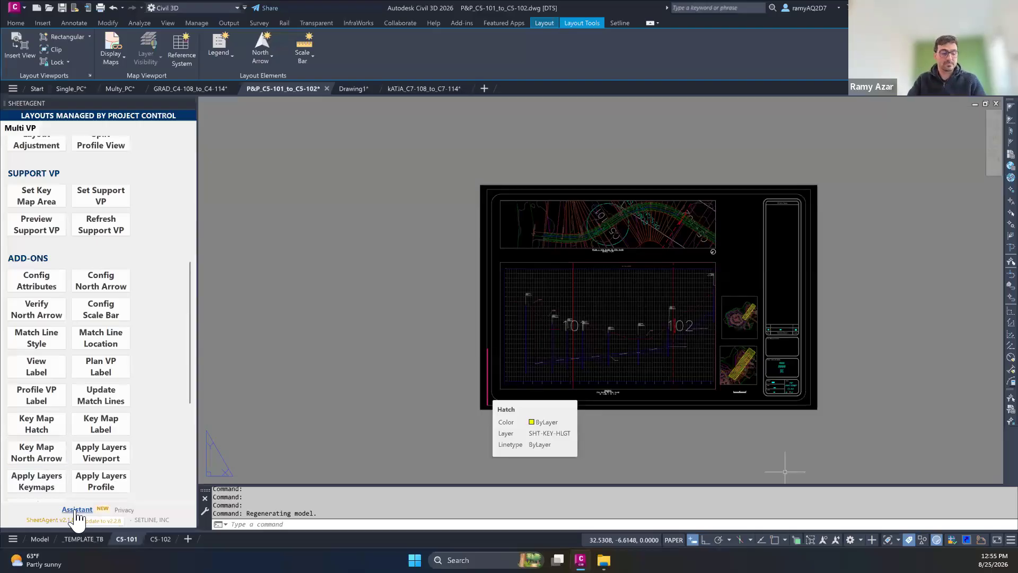
click(620, 24)
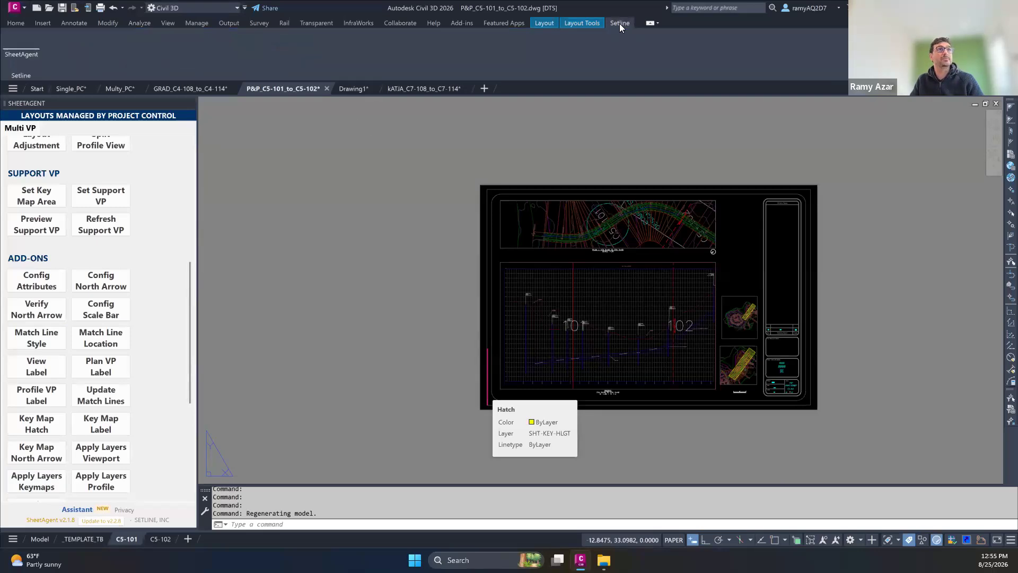
click(31, 55)
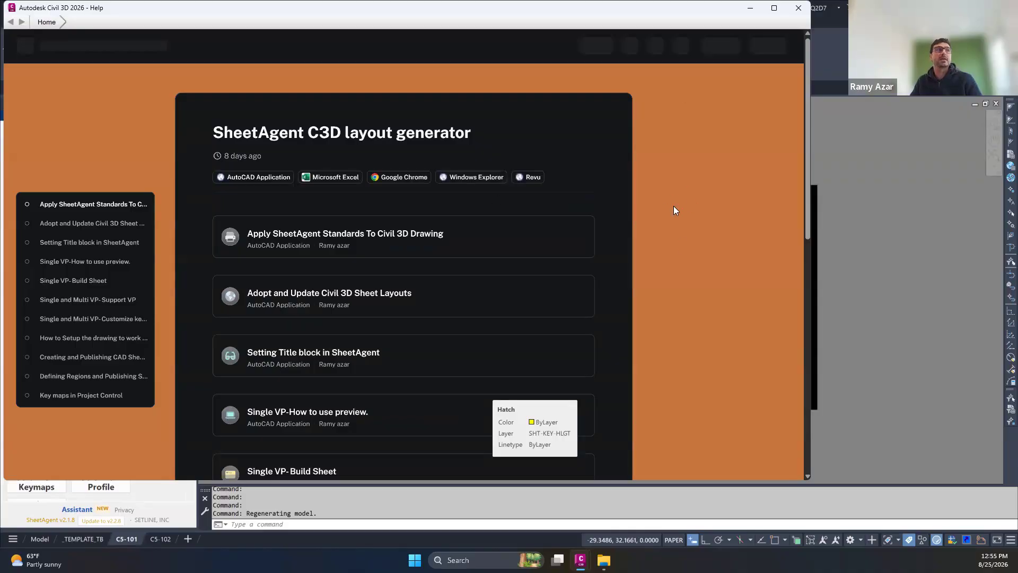
scroll(685, 174, down, 1)
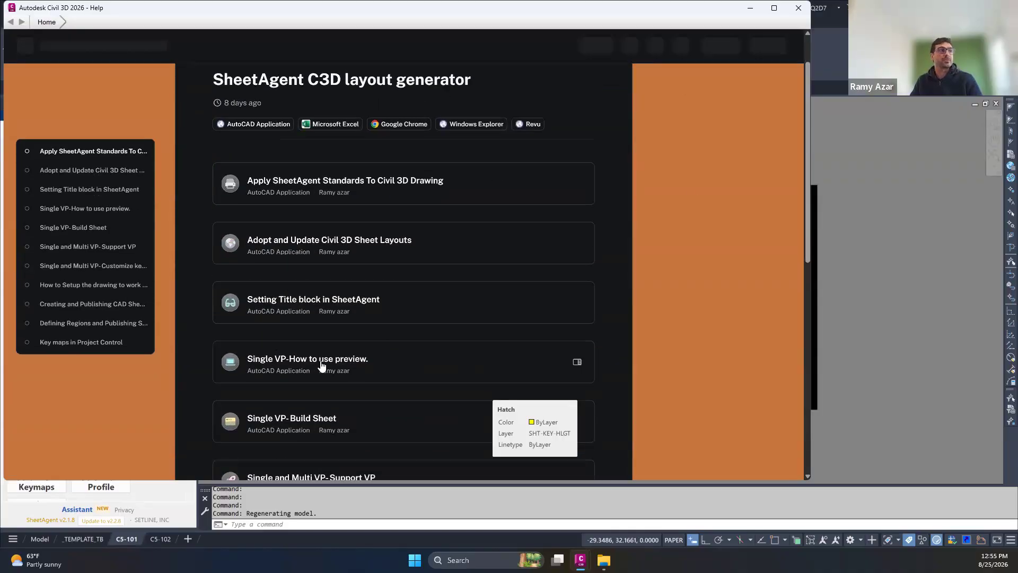
scroll(321, 365, down, 9)
scroll(321, 297, up, 1)
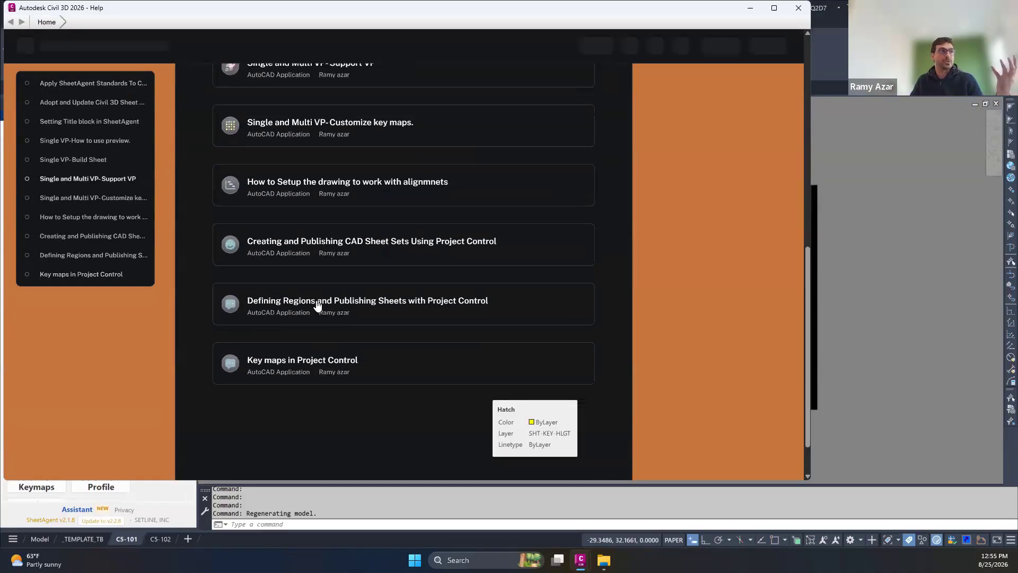
Skim the steps of the "Creating and Publishing CAD Sheet Sets Using Project Control" guide and close it.
click(339, 245)
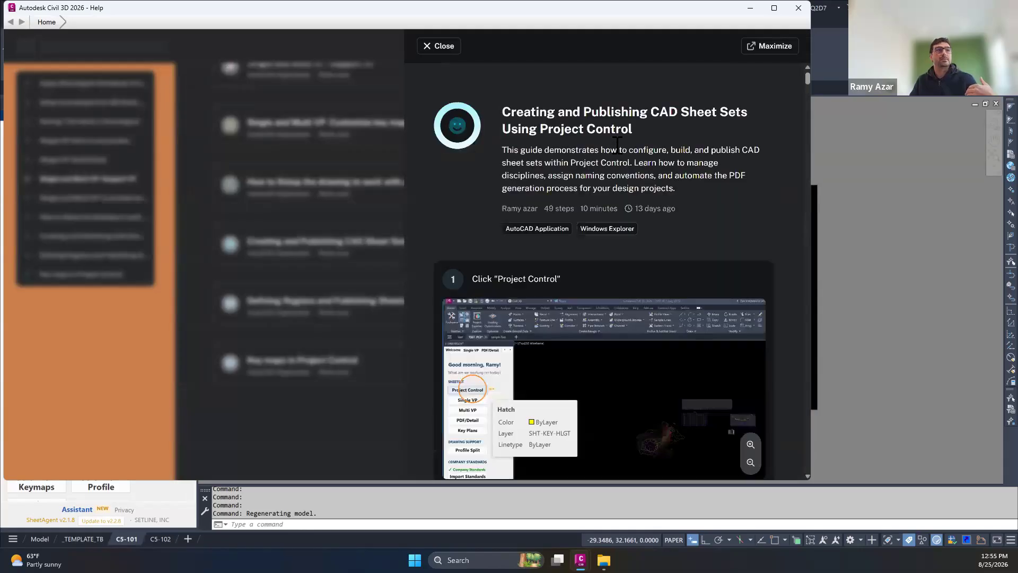
scroll(615, 143, down, 3)
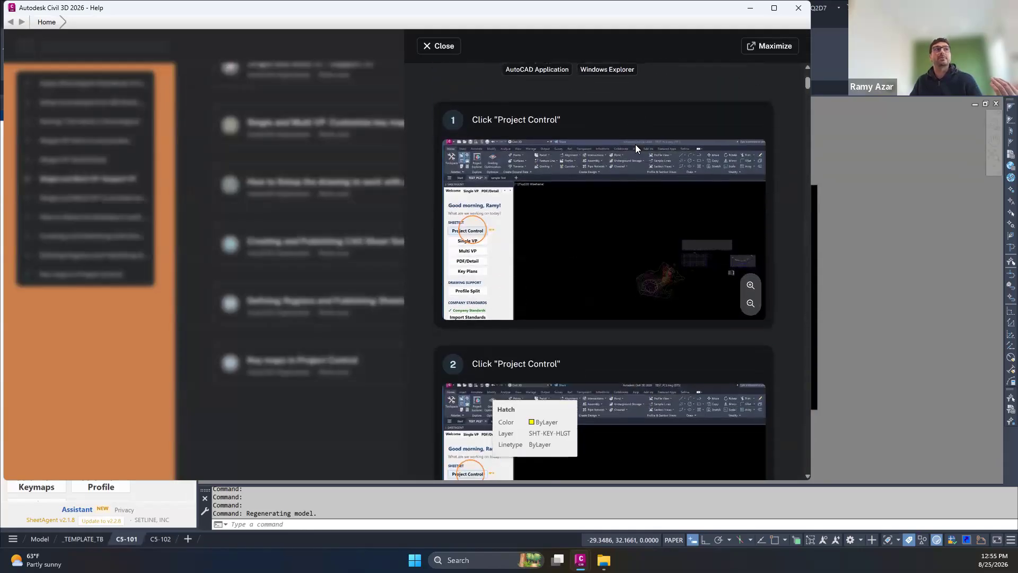
scroll(559, 191, down, 1)
scroll(503, 180, down, 4)
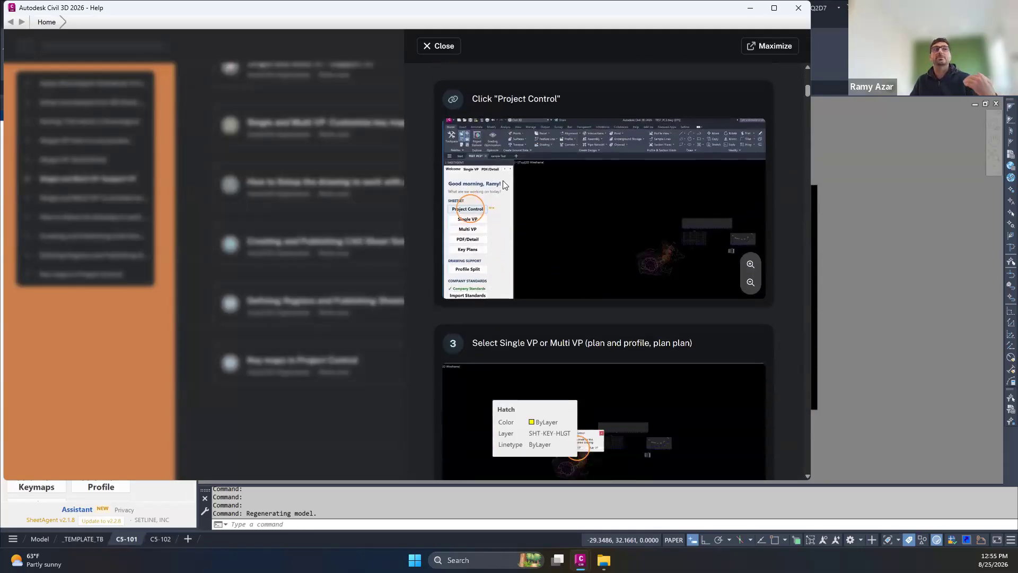
scroll(503, 180, down, 4)
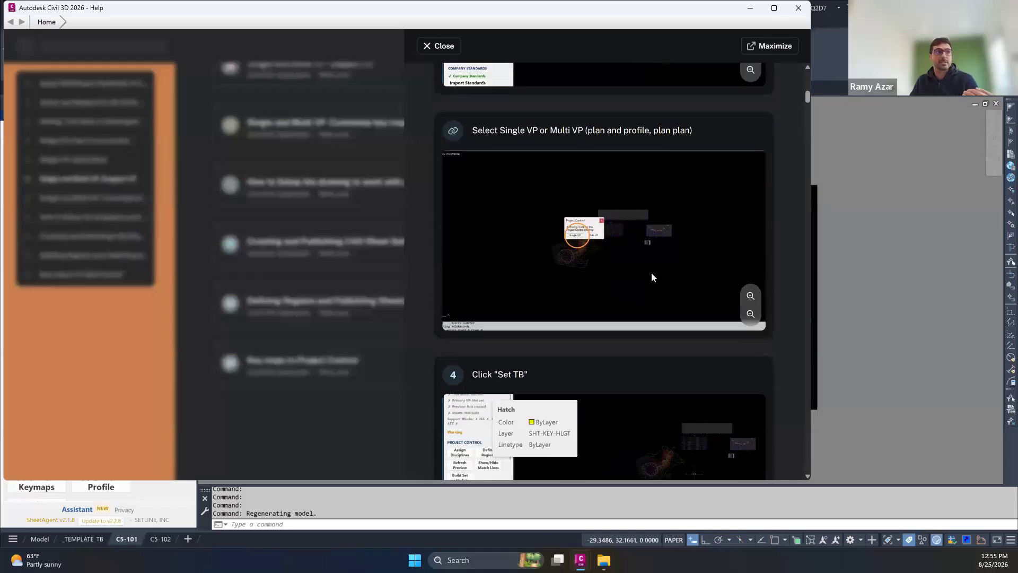
scroll(529, 209, down, 5)
scroll(529, 209, down, 10)
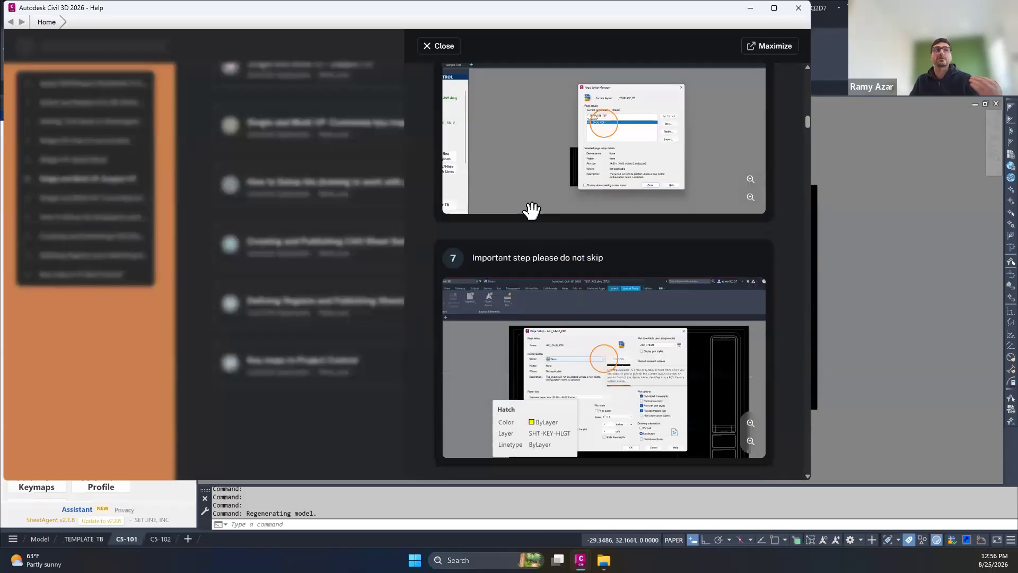
scroll(531, 210, down, 8)
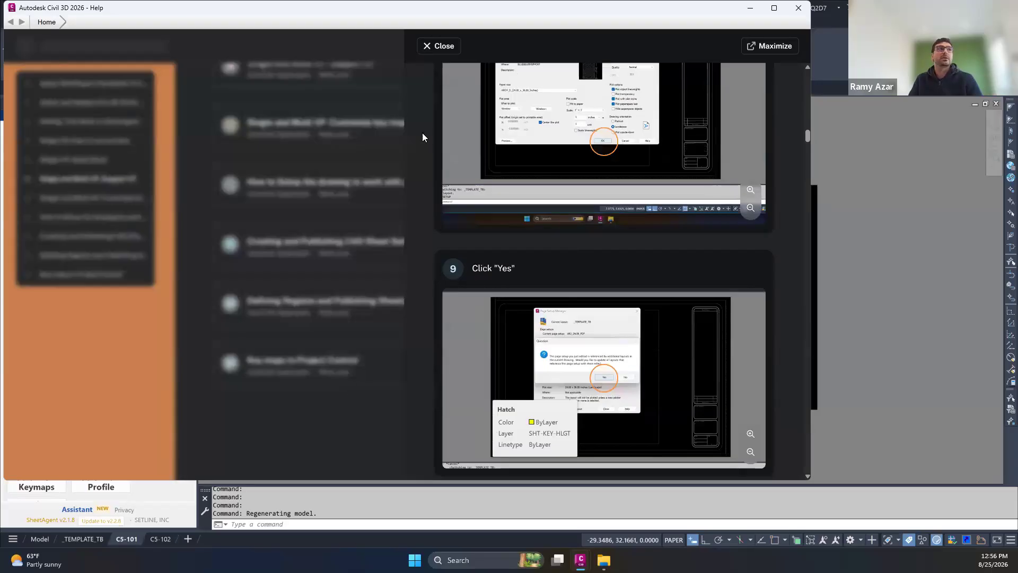
click(438, 46)
Skim the "Key maps in Project Control" guide through its key map setup steps and close the help window.
click(325, 376)
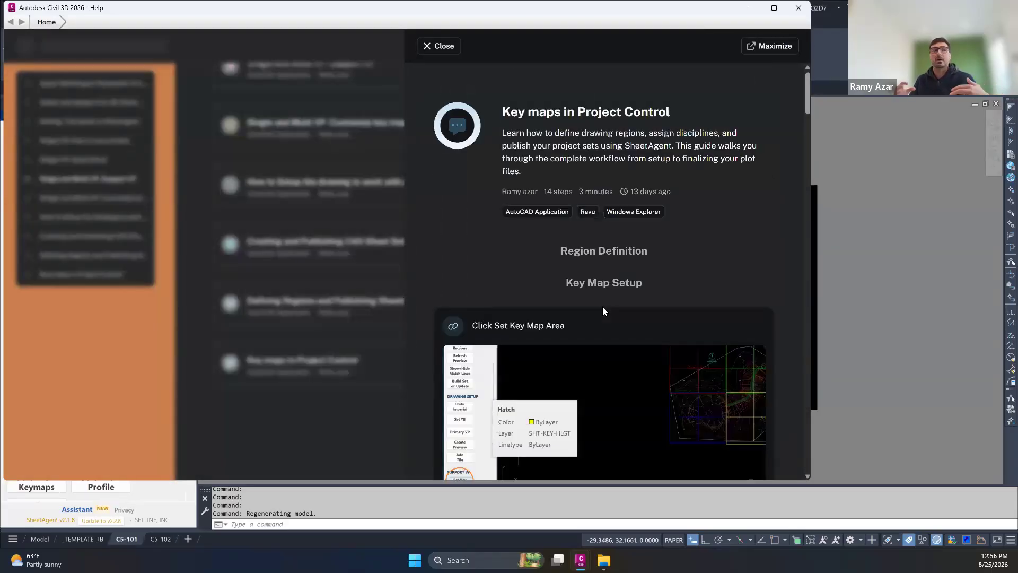
scroll(628, 219, down, 4)
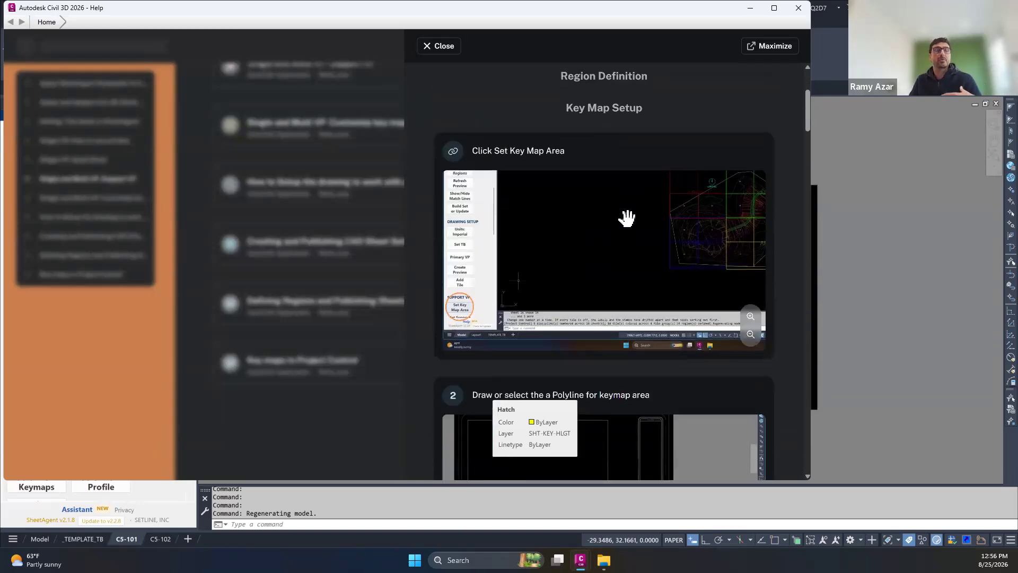
scroll(627, 218, down, 7)
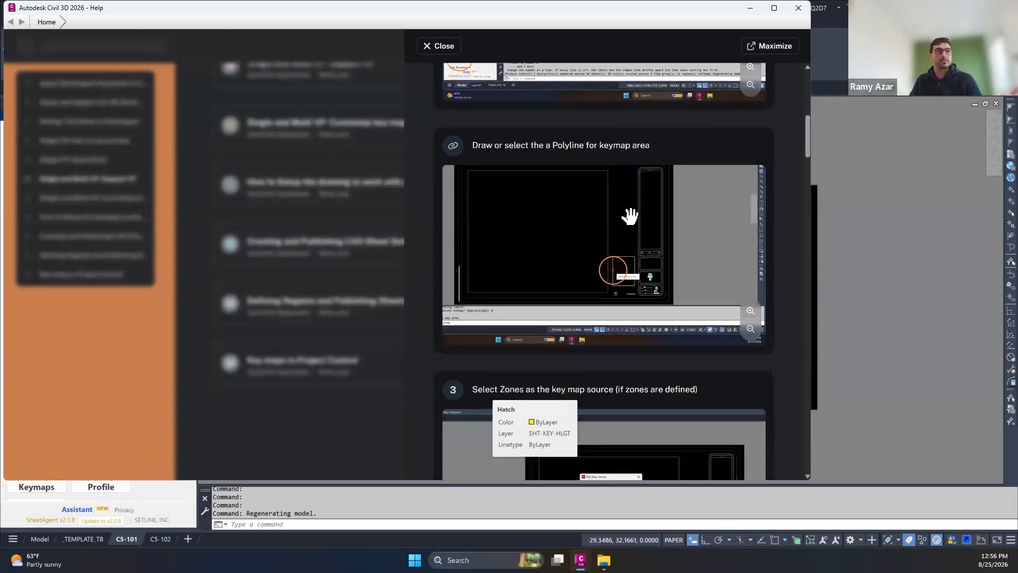
scroll(631, 217, down, 20)
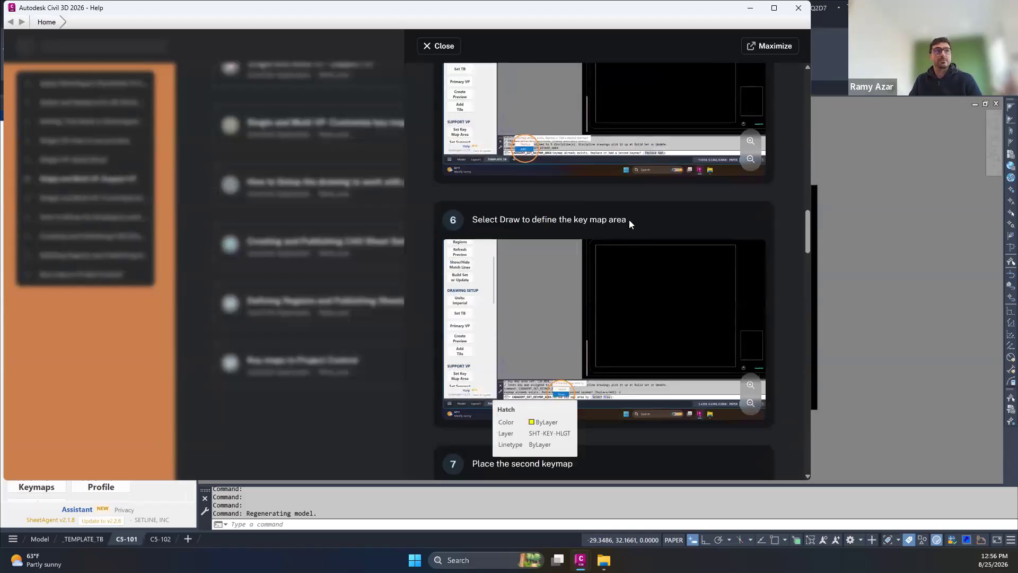
scroll(624, 223, down, 18)
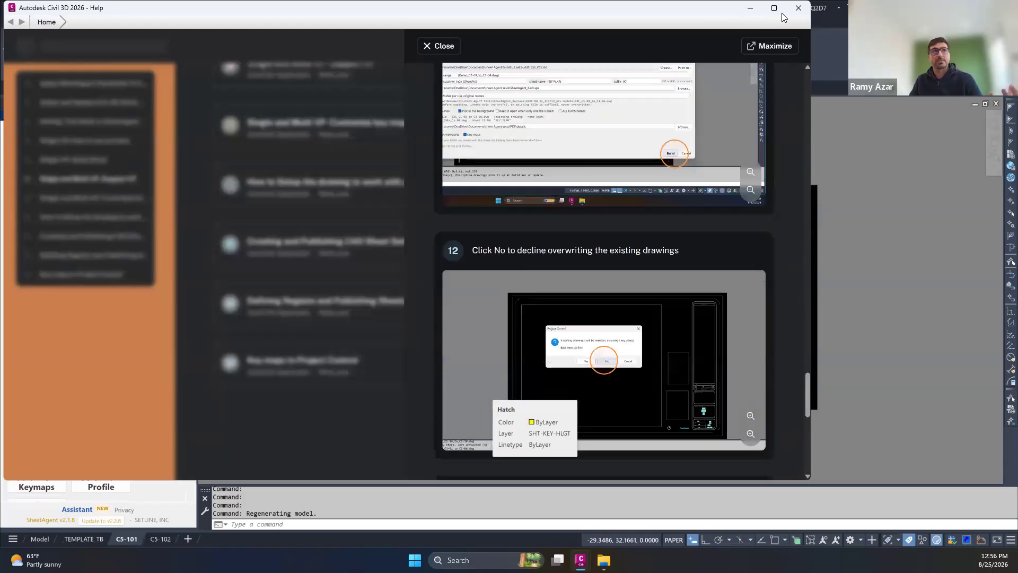
click(799, 9)
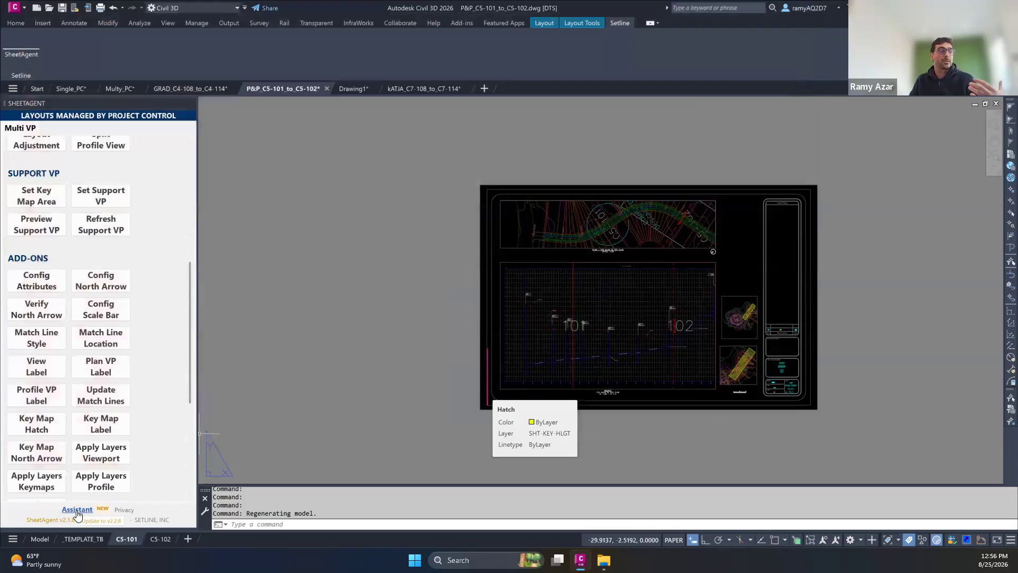
Open the SheetAgent assistant, launch its walkthrough in the browser, reload the page and return to the drawing.
click(77, 510)
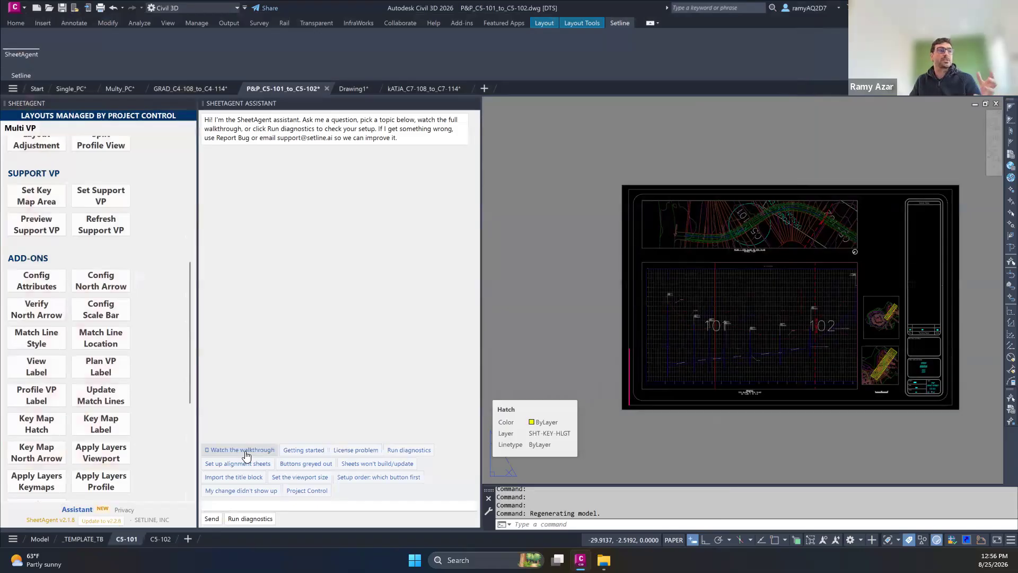
click(245, 452)
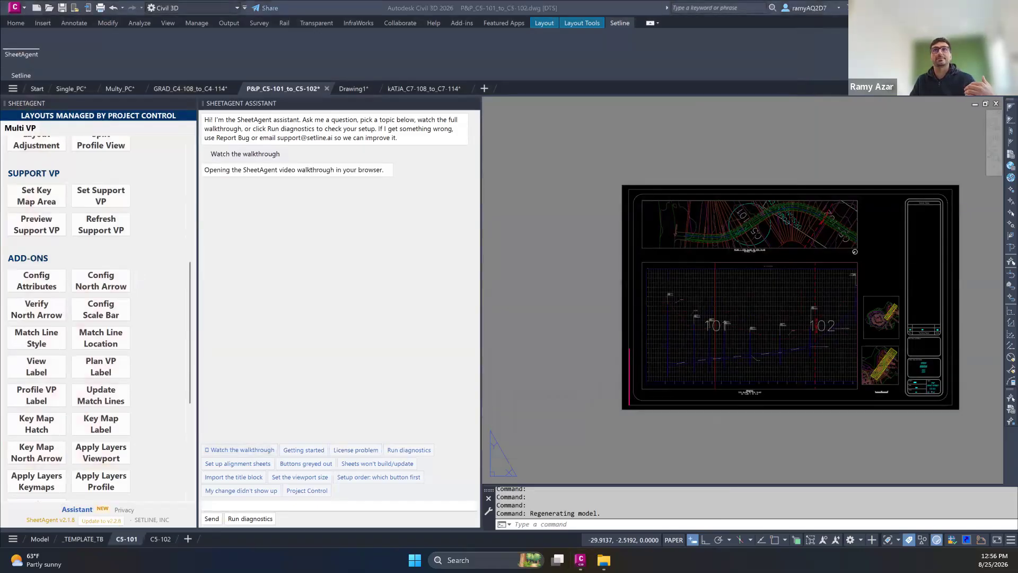
click(616, 136)
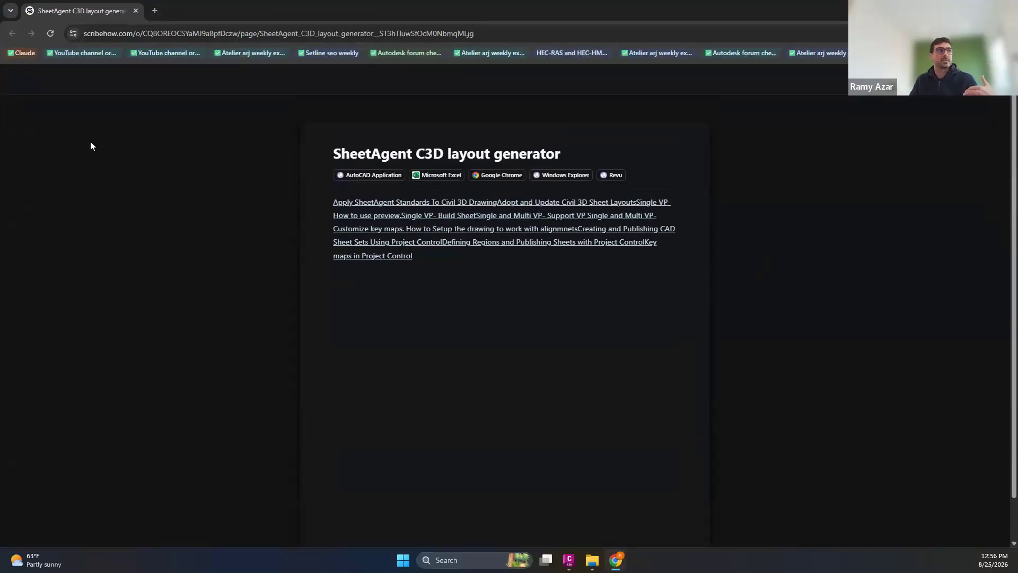
click(49, 33)
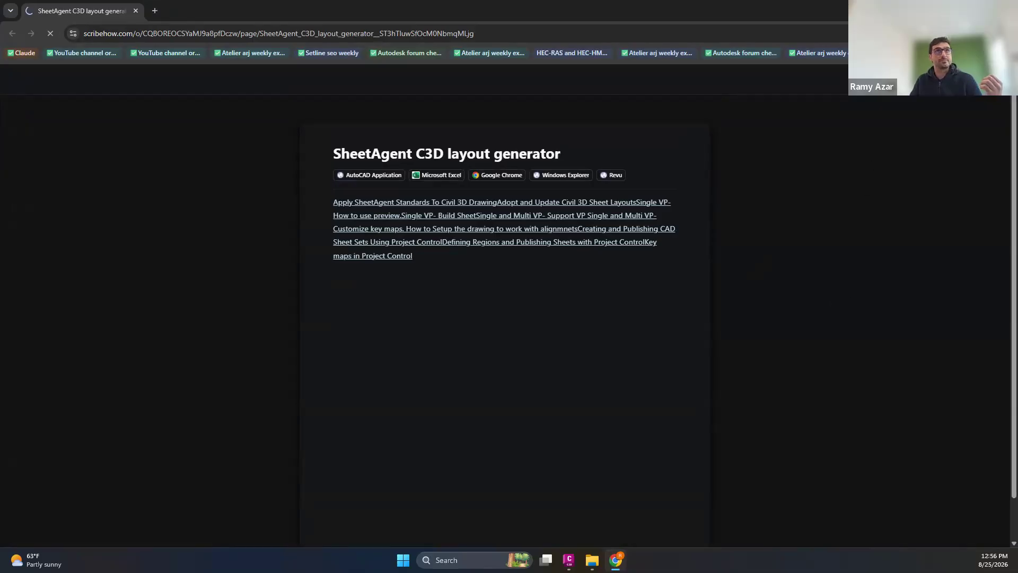
click(957, 9)
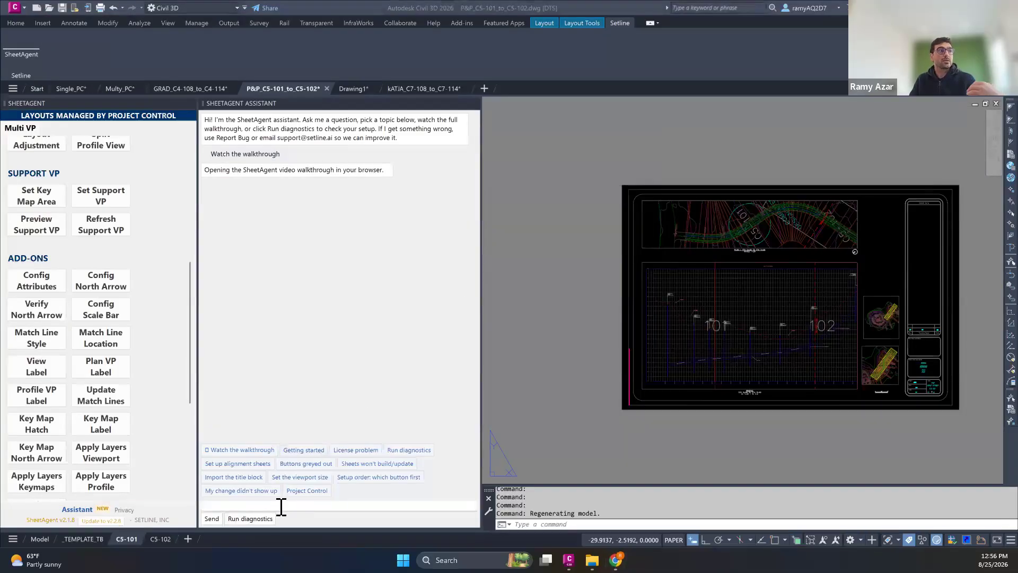
Try asking the SheetAgent assistant "WHAT IS PORJECT CONTROL" in the P&P_C5-101_to_C5-102 drawing.
text(W)
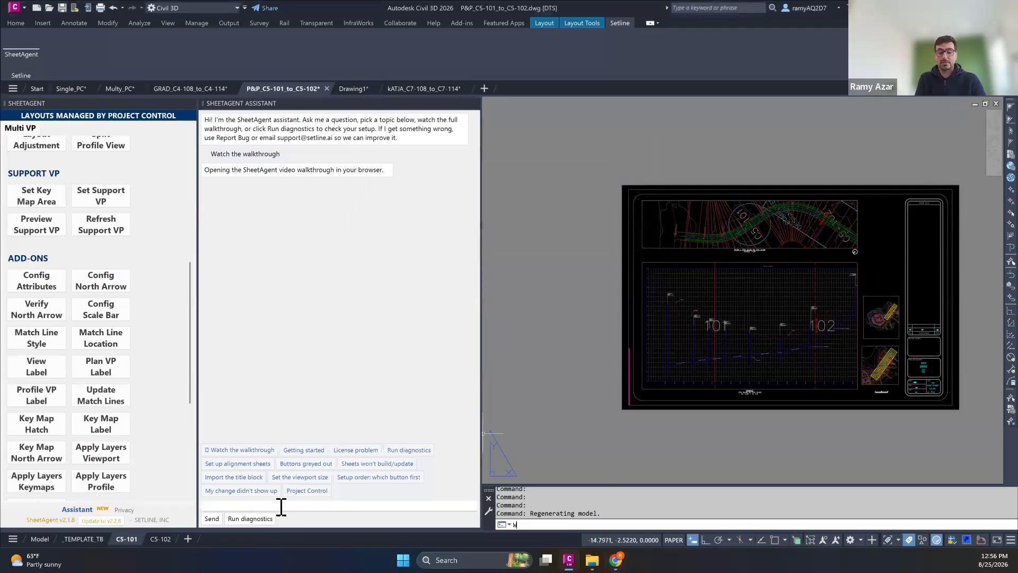
text(HAT is)
click(340, 507)
text(WHAT IS POR)
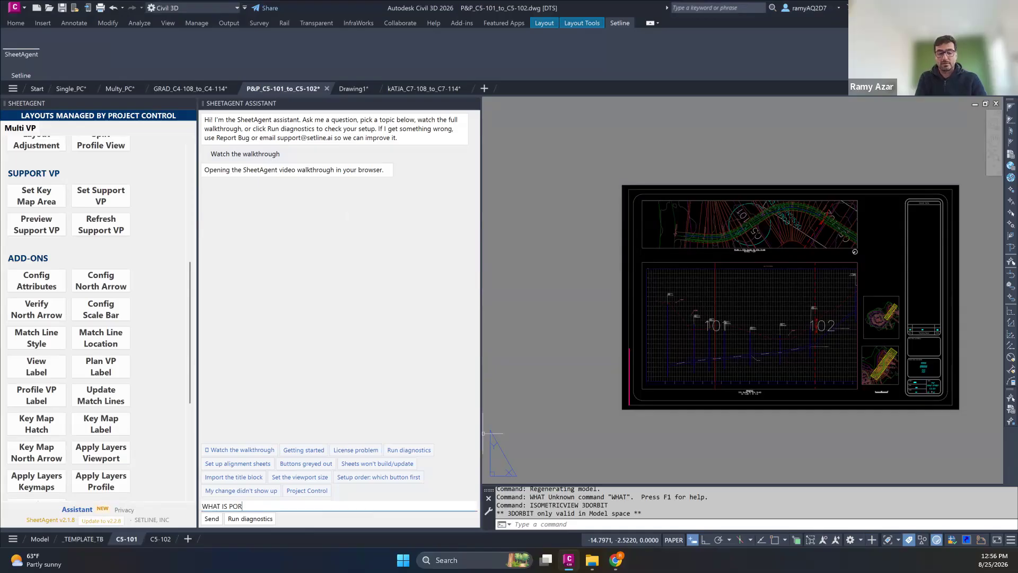
text(JECT CONTROL)
key(Return)
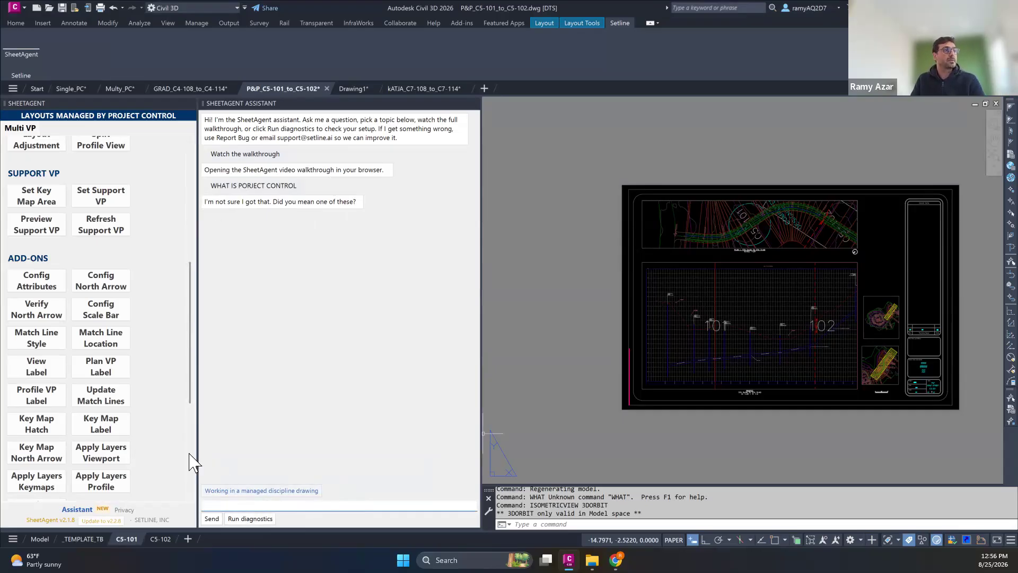
Switch to Drawing1, reopen the SheetAgent assistant and ask it "WHAT IS PROJECT CONTROL".
click(350, 88)
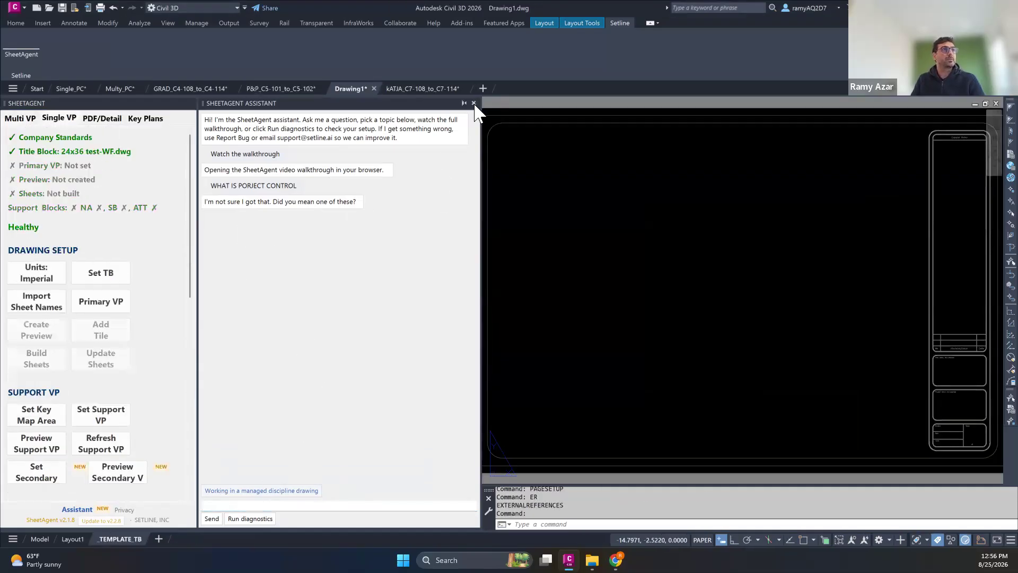
click(475, 104)
click(77, 509)
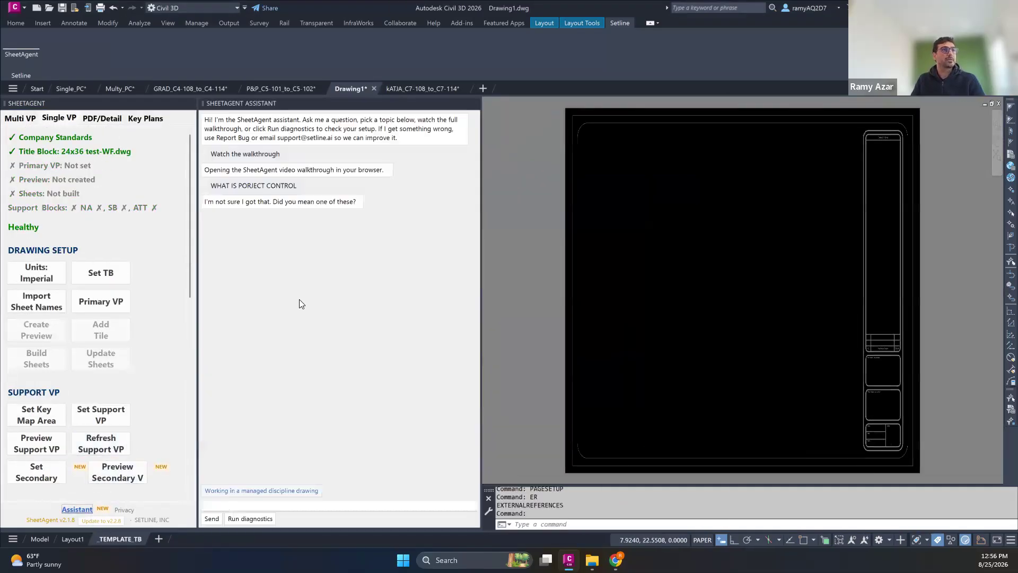
click(251, 503)
text(WHA)
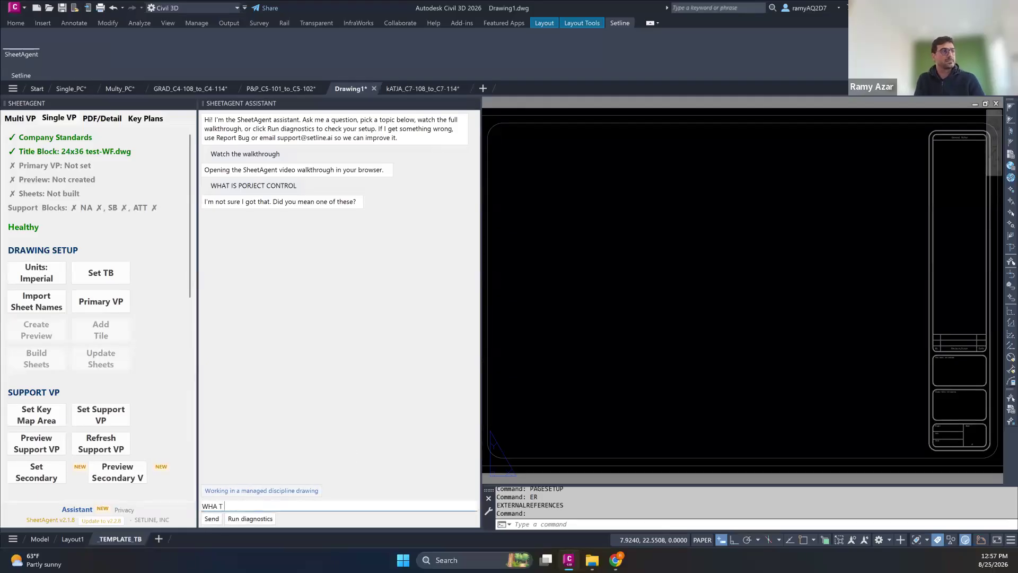
text(T IS PROJECT)
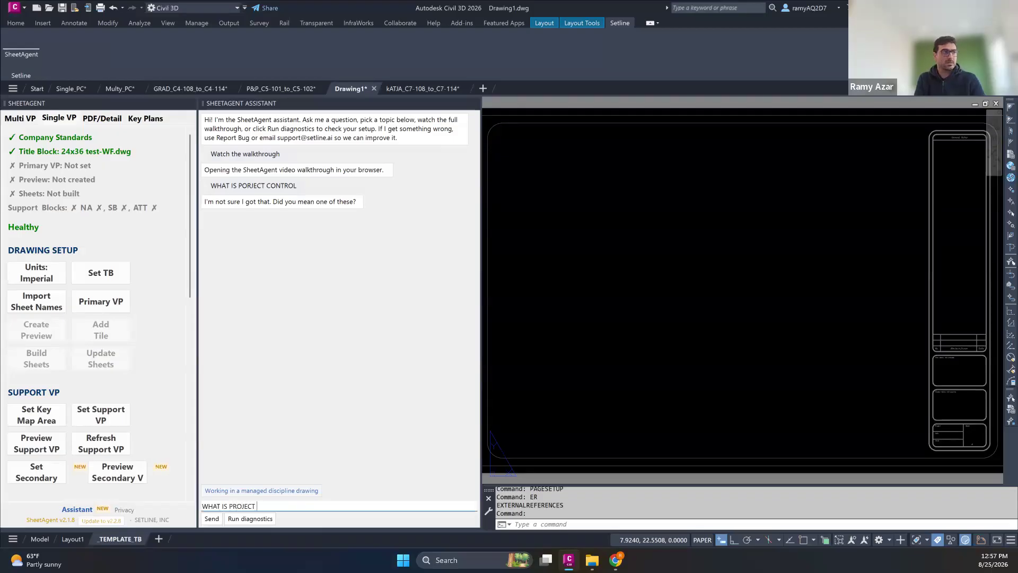
text( CONTROL)
key(Return)
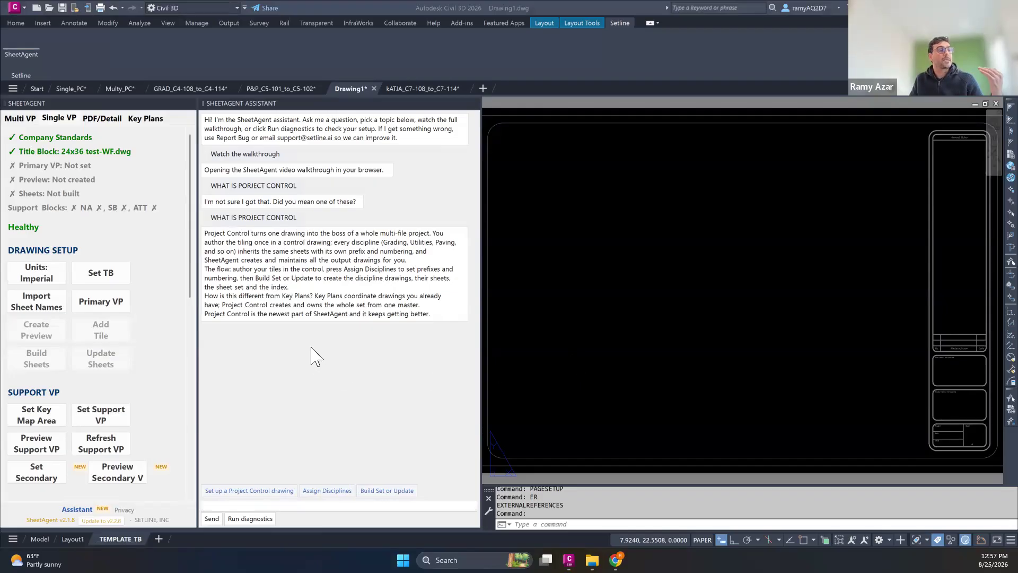
Read the assistant's instructions on setting up a Project Control drawing, and close the assistant and the Reference Manager.
click(250, 495)
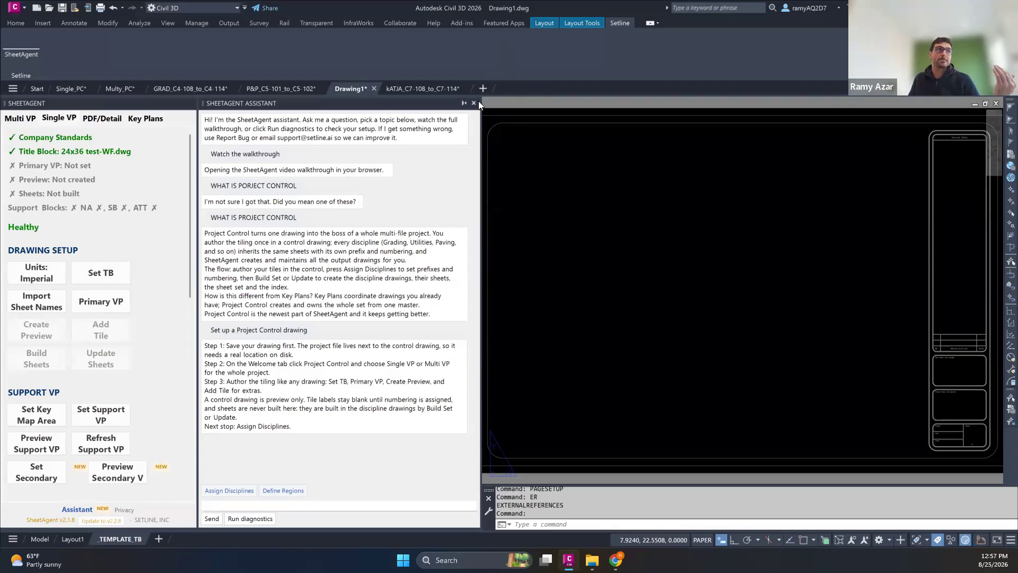
click(474, 103)
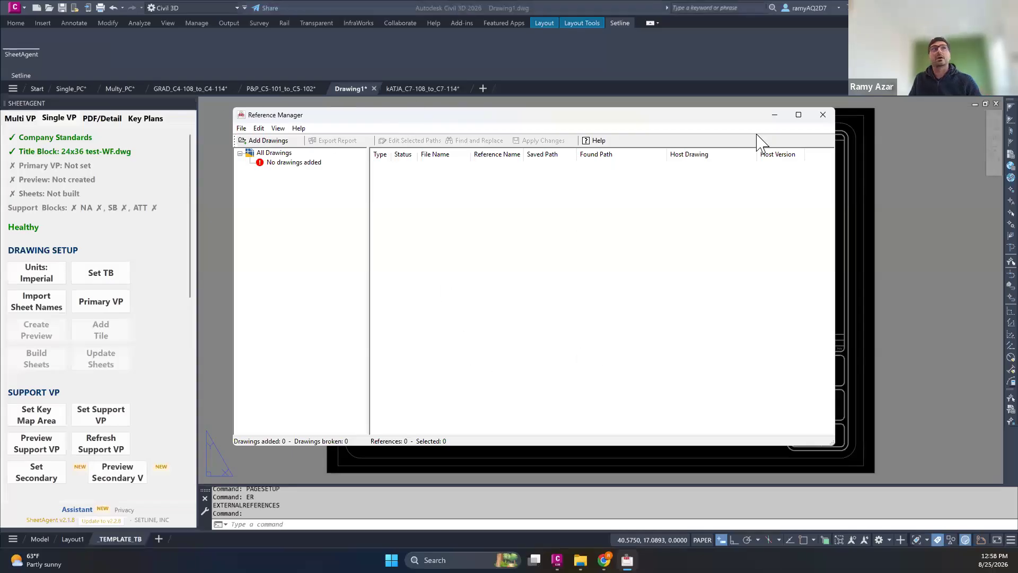
click(827, 116)
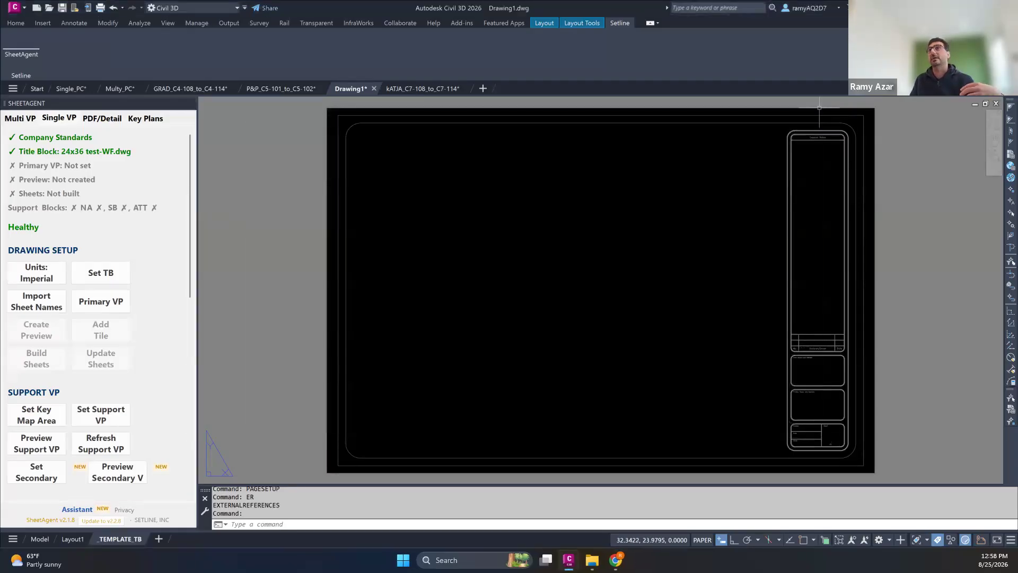